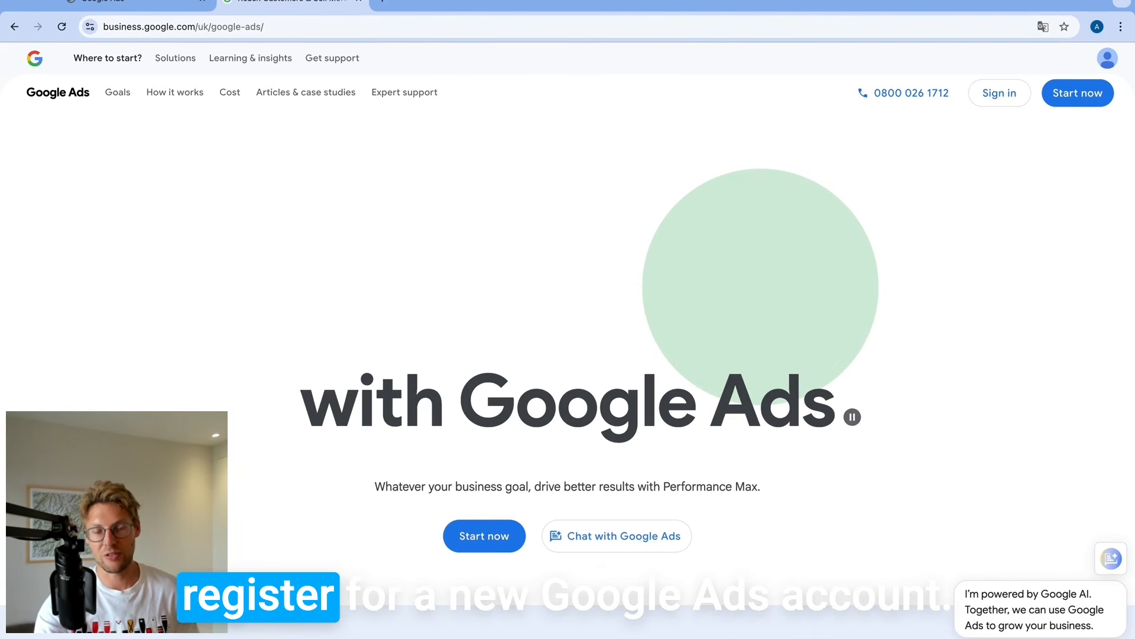
# Find the sign-up offers for Ads credit on the Google Ads landing page
pyautogui.scroll(-1, 568, 338)
pyautogui.scroll(-18, 568, 355)
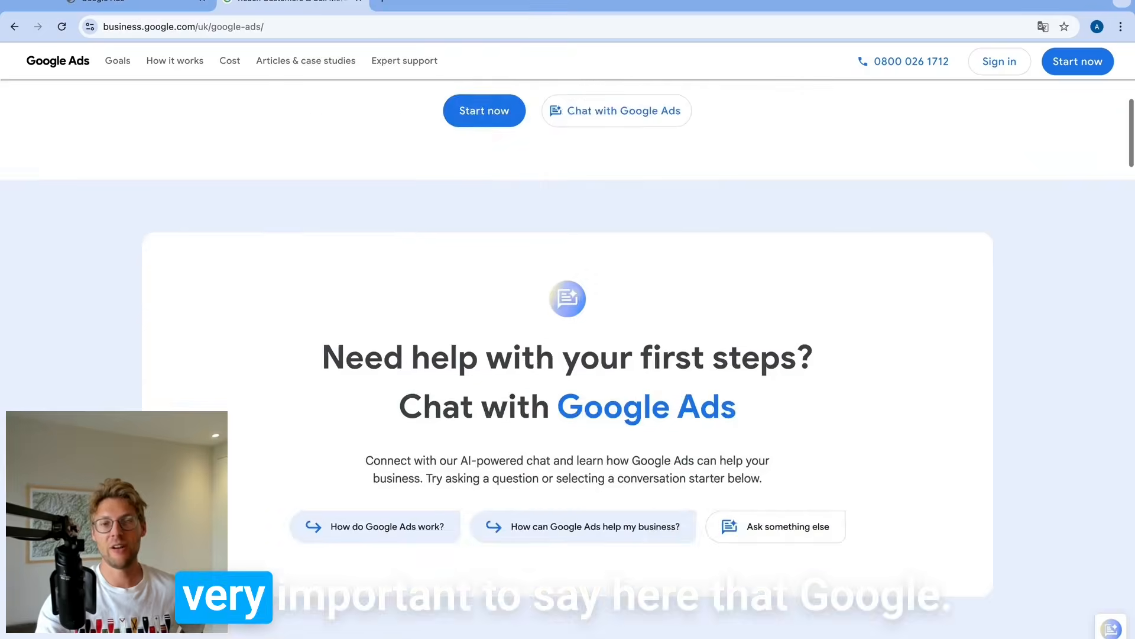
pyautogui.scroll(-9, 568, 355)
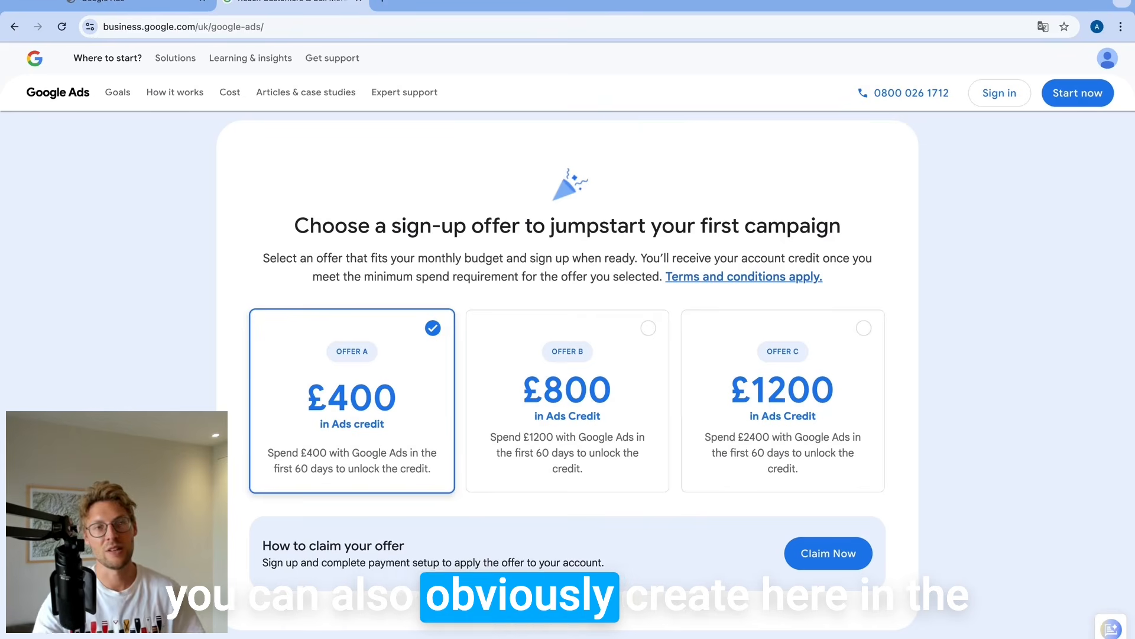
pyautogui.click(208, 27)
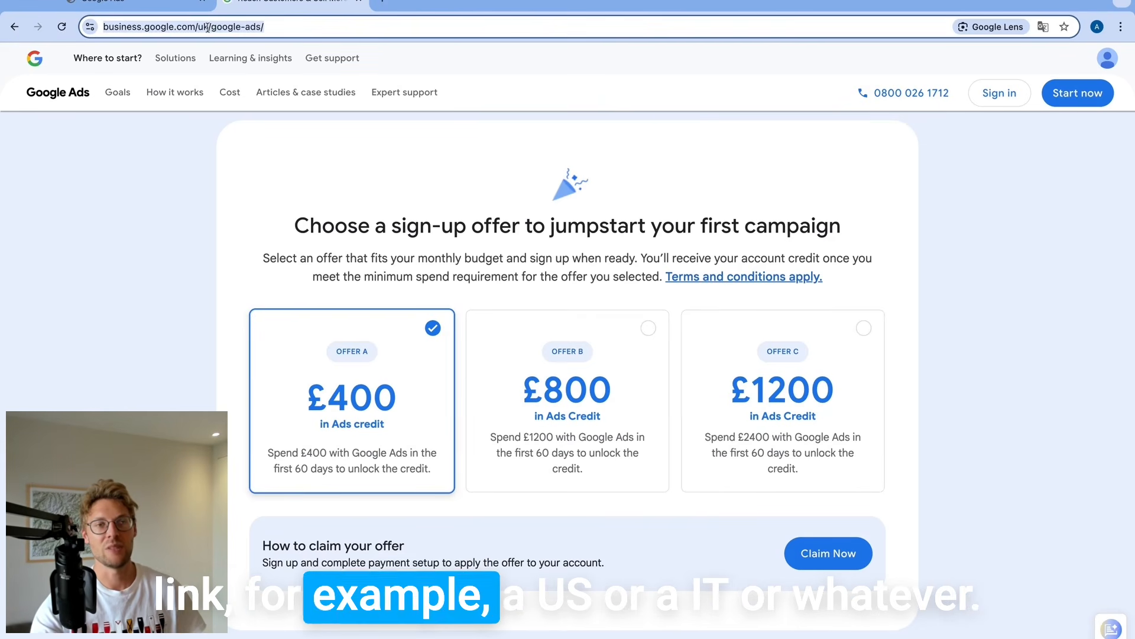
pyautogui.click(207, 26)
pyautogui.moveTo(250, 58)
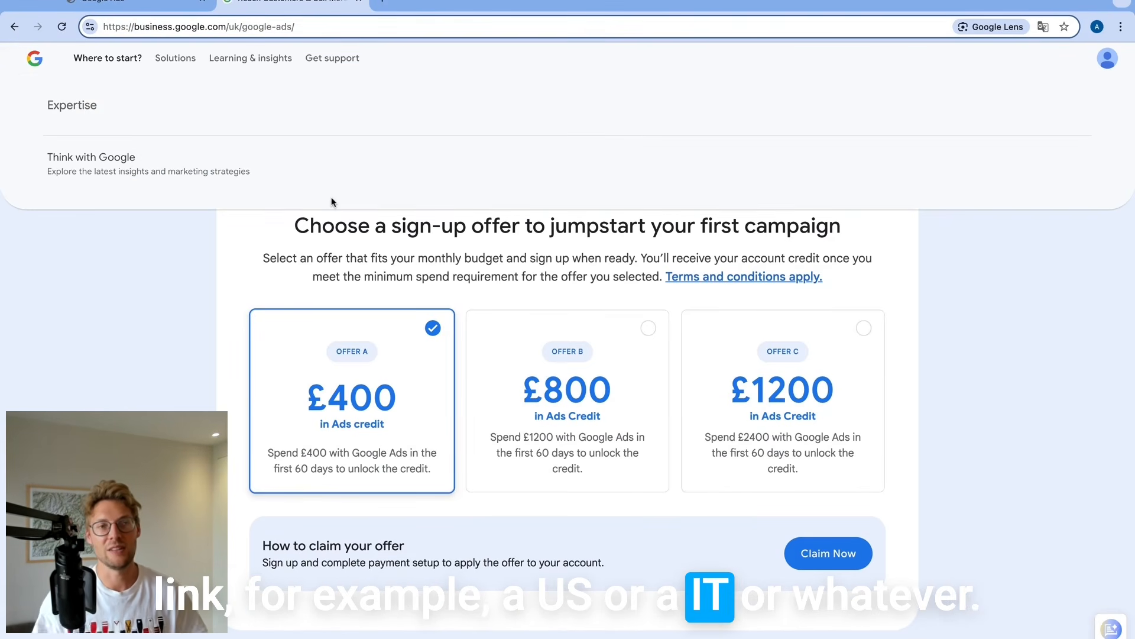
pyautogui.click(384, 274)
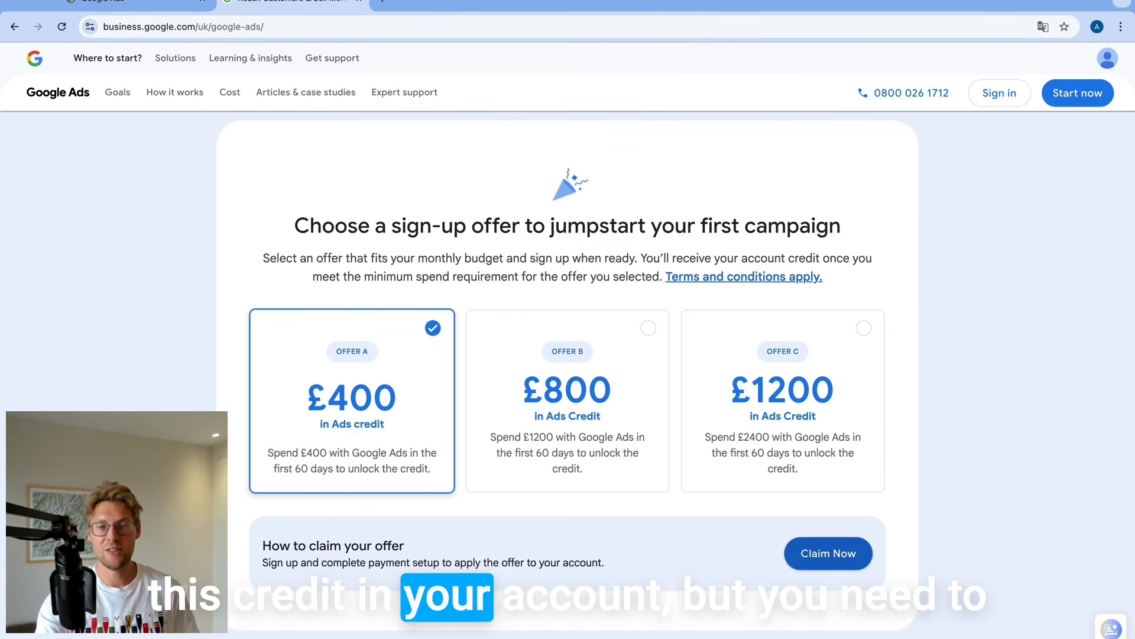
# Compare the Ads credit and minimum spend requirements of sign-up offers A and B
pyautogui.scroll(5, 446, 464)
pyautogui.scroll(5, 447, 464)
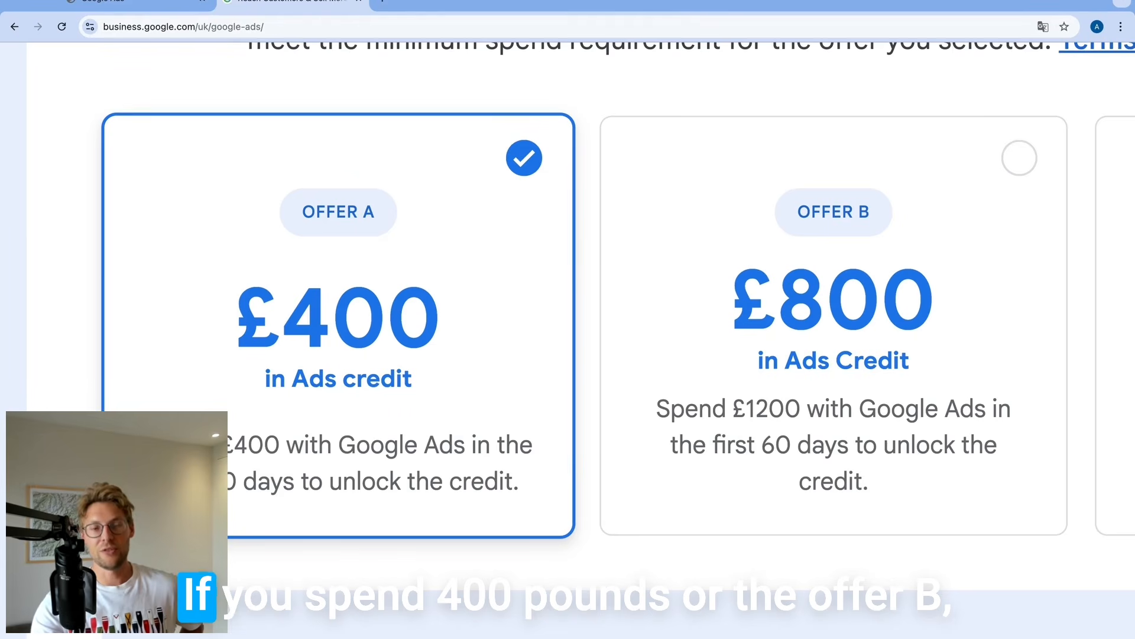
pyautogui.scroll(-5, 303, 457)
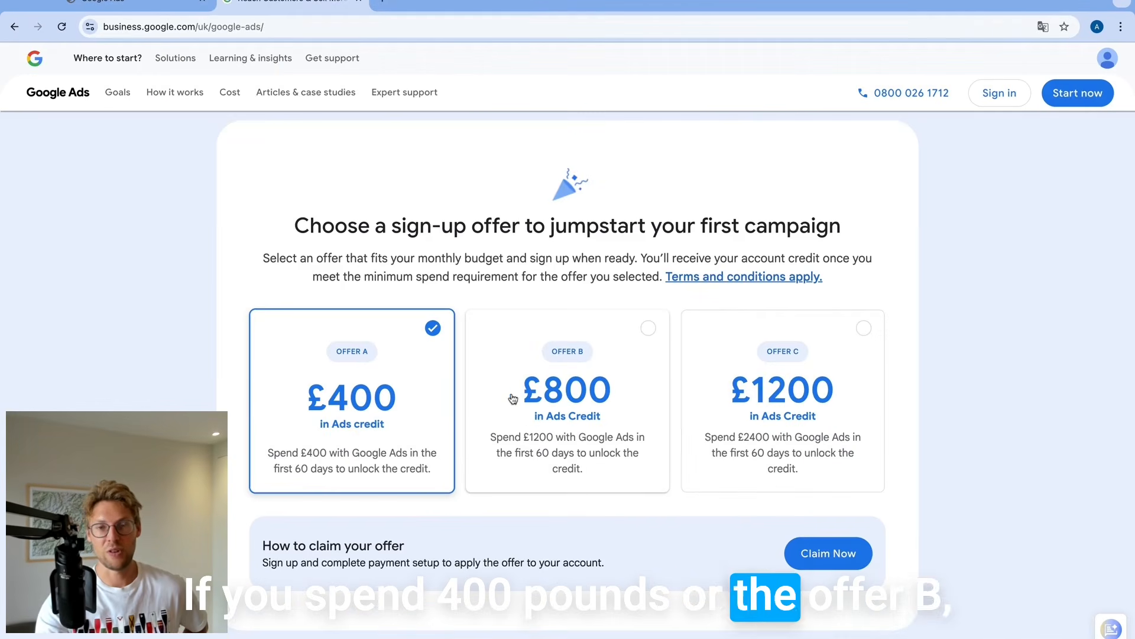
pyautogui.scroll(1, 585, 398)
pyautogui.click(585, 398)
pyautogui.scroll(3, 585, 397)
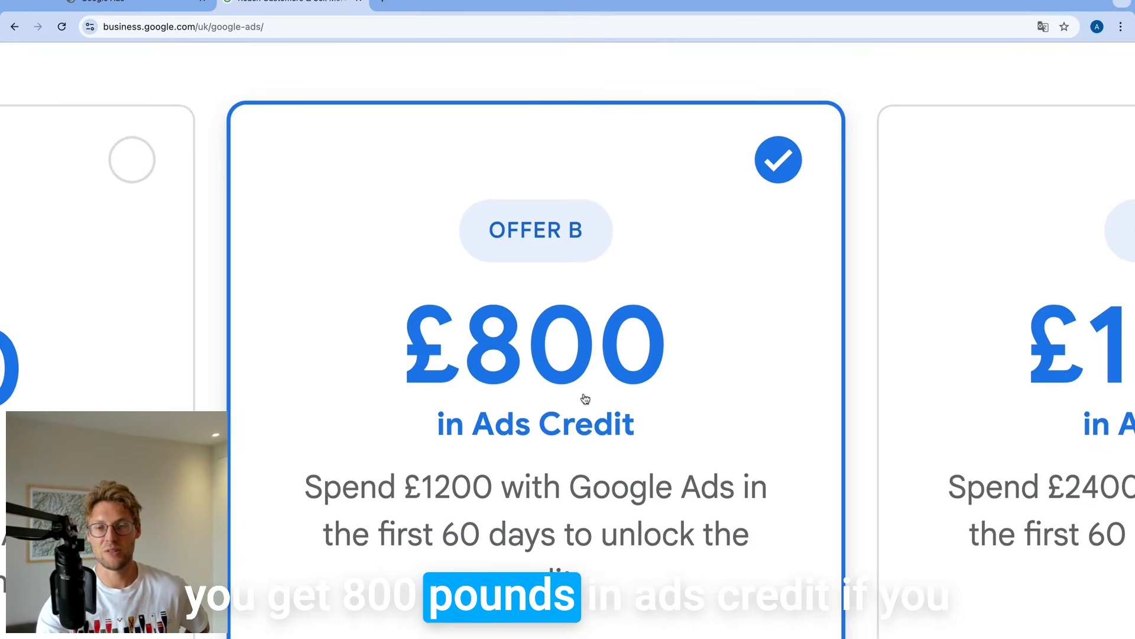
pyautogui.scroll(-1, 516, 455)
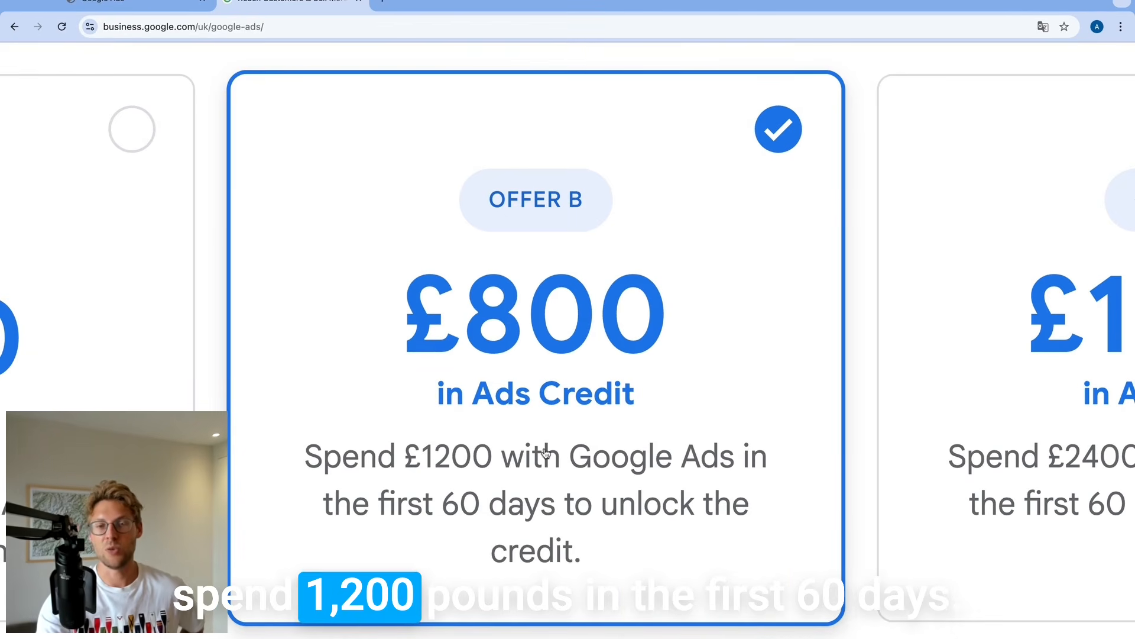
pyautogui.scroll(-5, 544, 453)
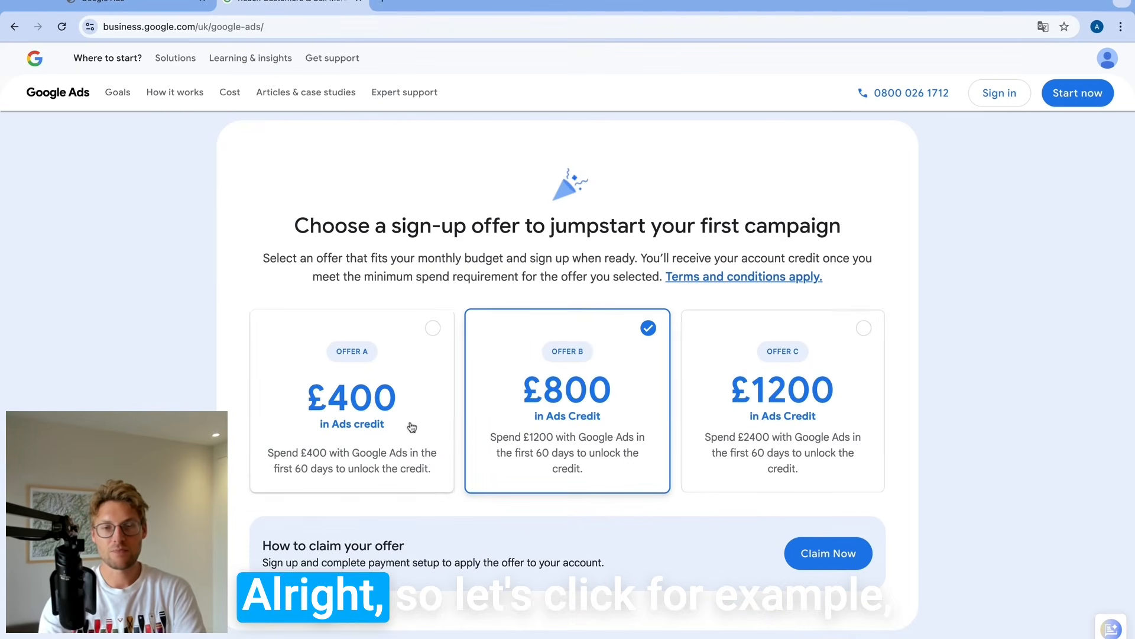
# Claim Offer A with £400 in Ads credit and start a new Google Ads account for it
pyautogui.click(412, 427)
pyautogui.click(808, 553)
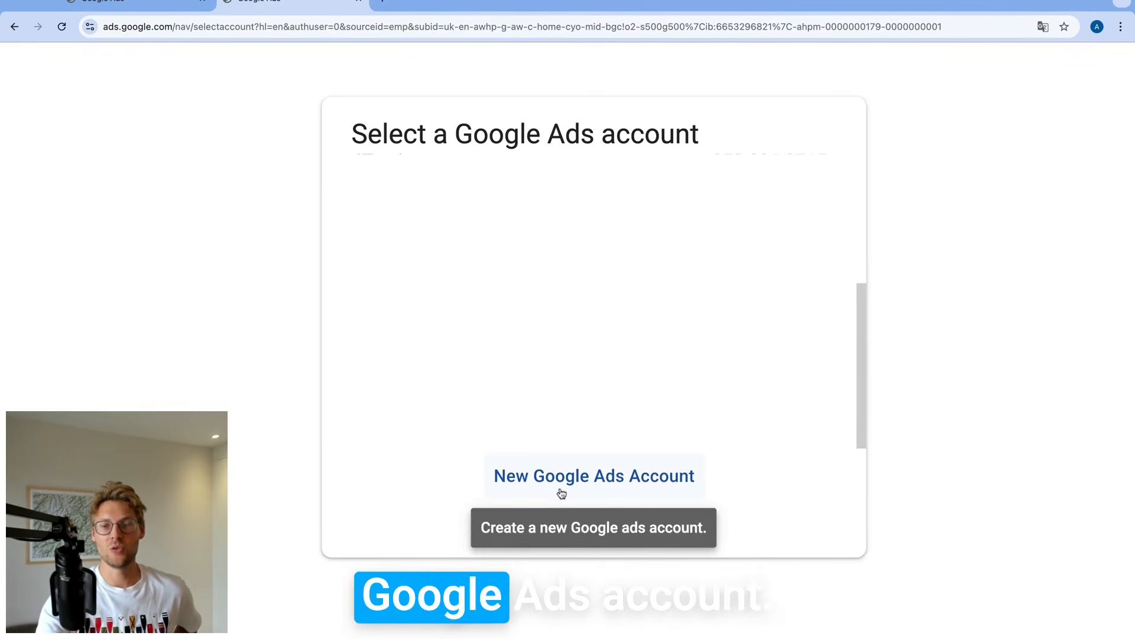
pyautogui.click(578, 489)
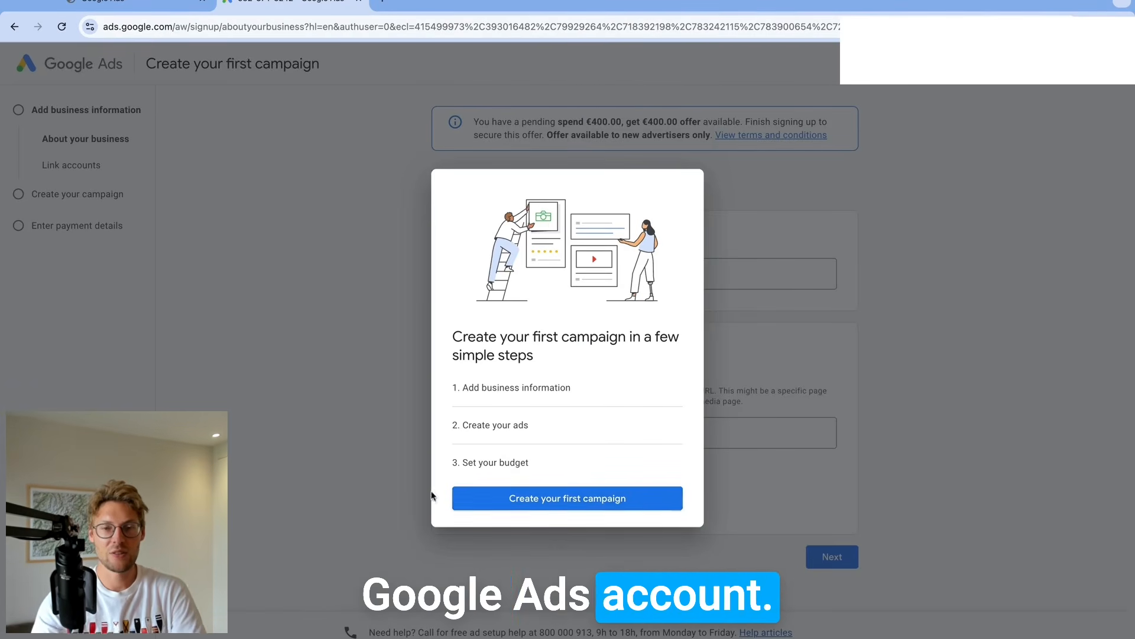
# Begin the first campaign setup and fill in the business name
pyautogui.click(559, 498)
pyautogui.click(536, 275)
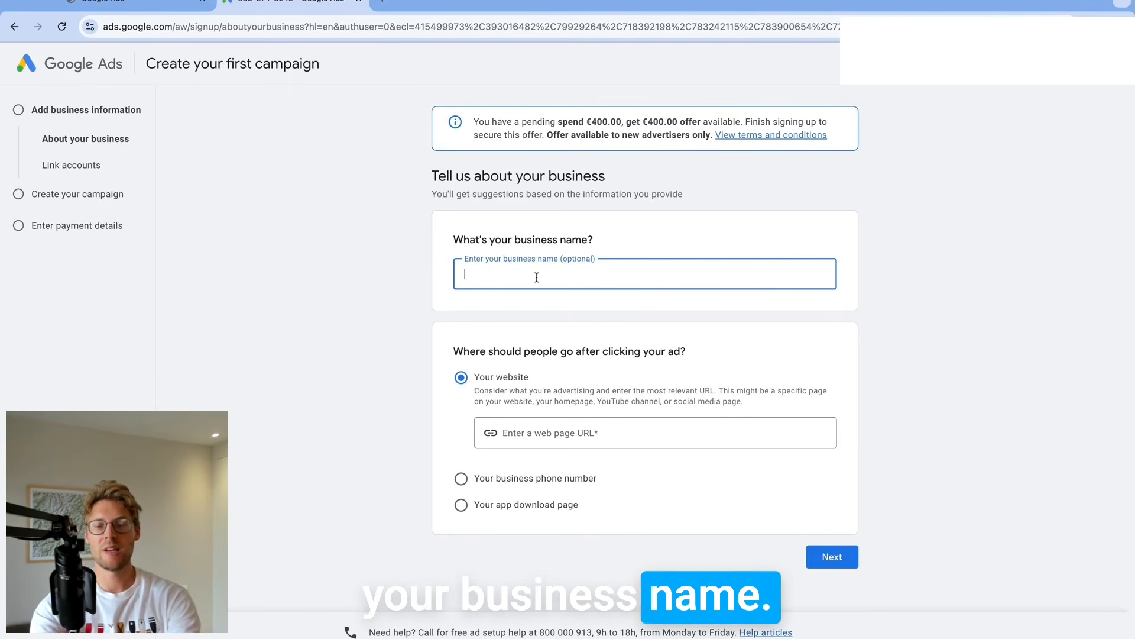
pyautogui.write('Tho')
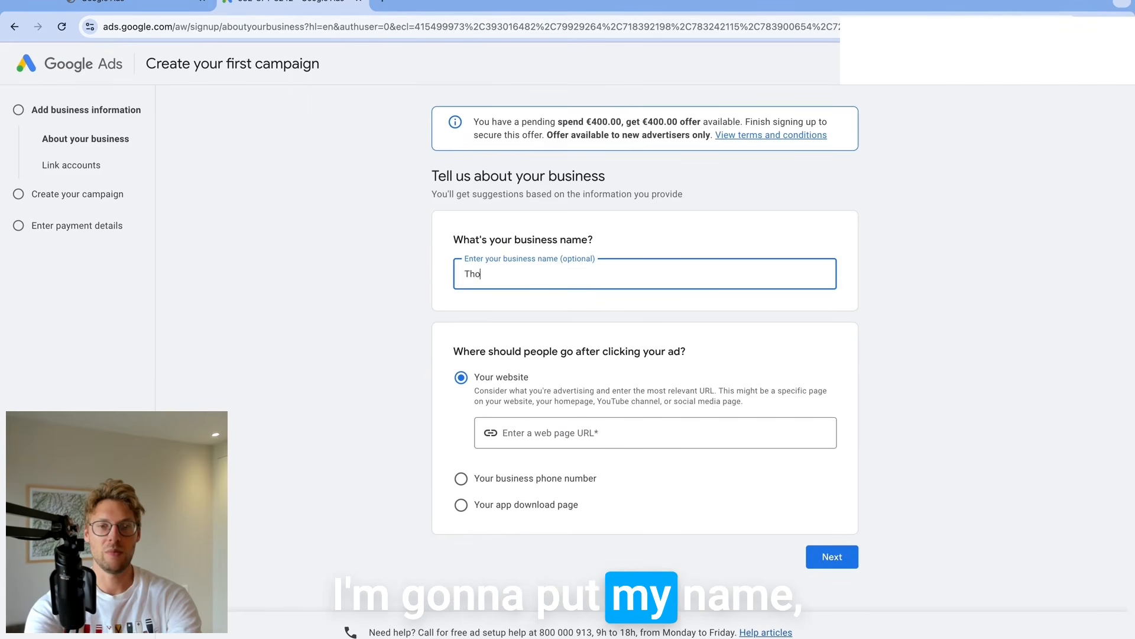
pyautogui.write('mas Eccel')
# Choose the website as the destination for ad clicks, and skip linking any additional accounts
pyautogui.click(574, 431)
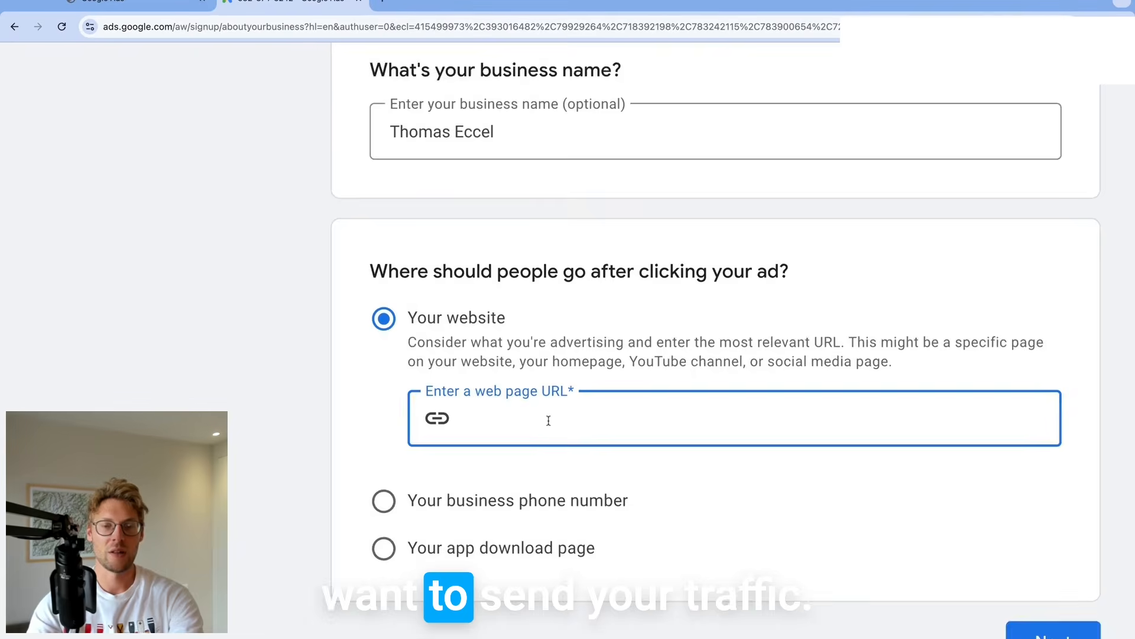
pyautogui.click(374, 506)
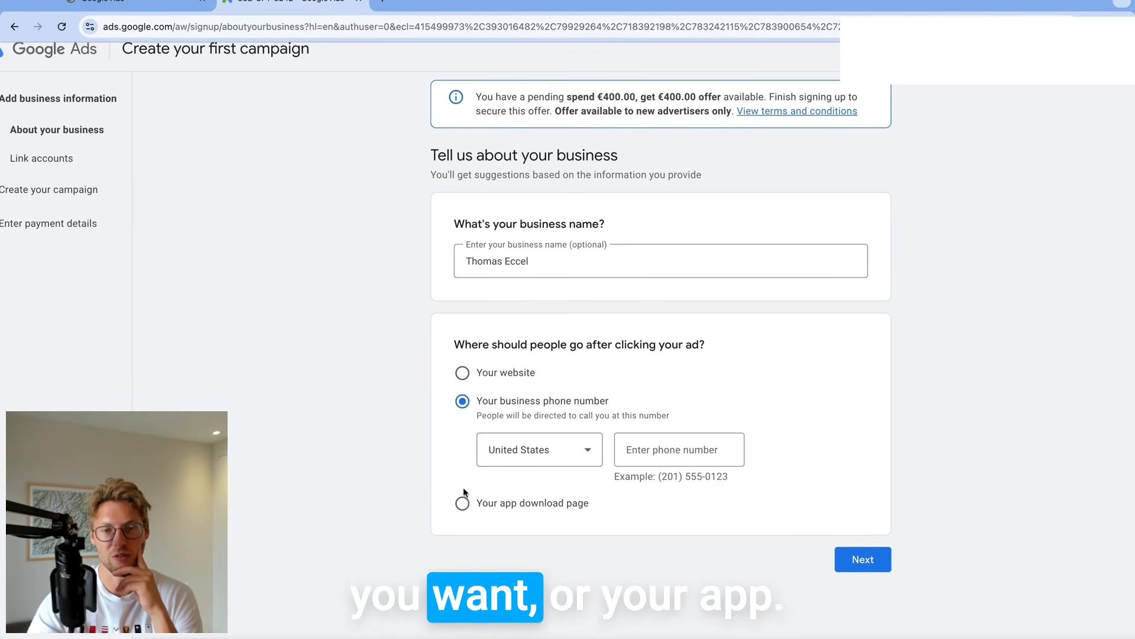
pyautogui.click(462, 503)
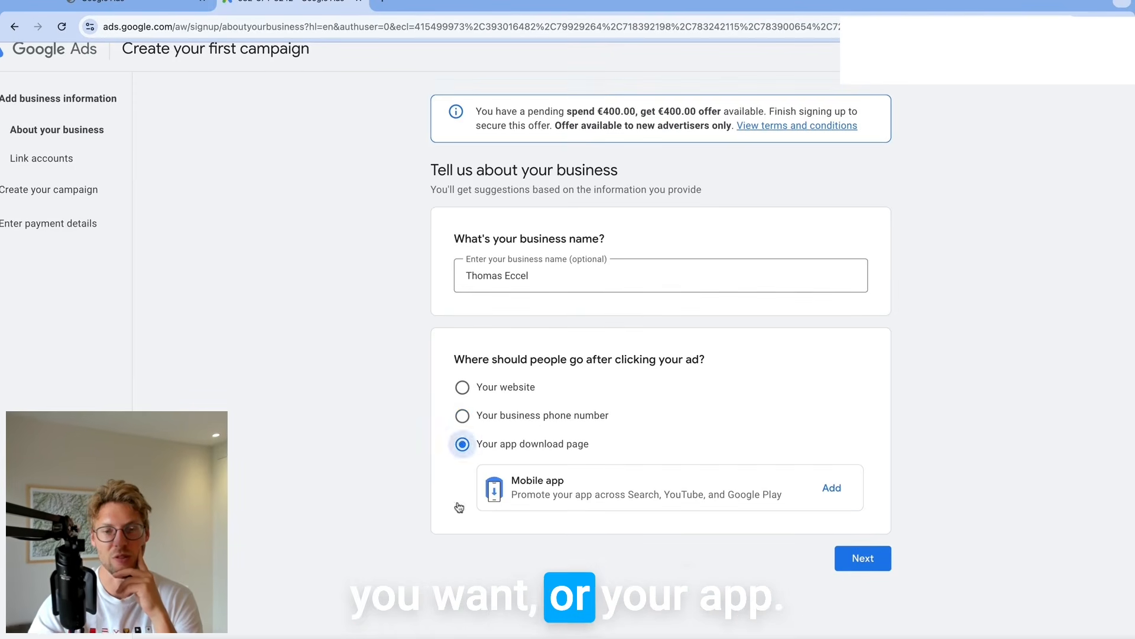
pyautogui.click(463, 387)
pyautogui.click(866, 582)
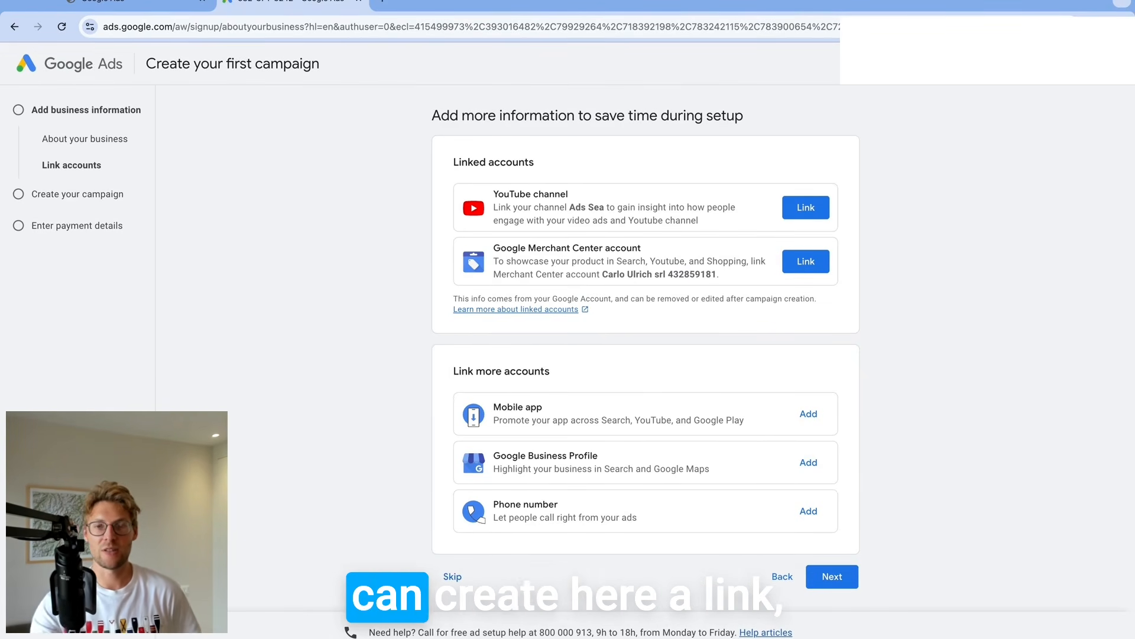
pyautogui.scroll(-1, 595, 243)
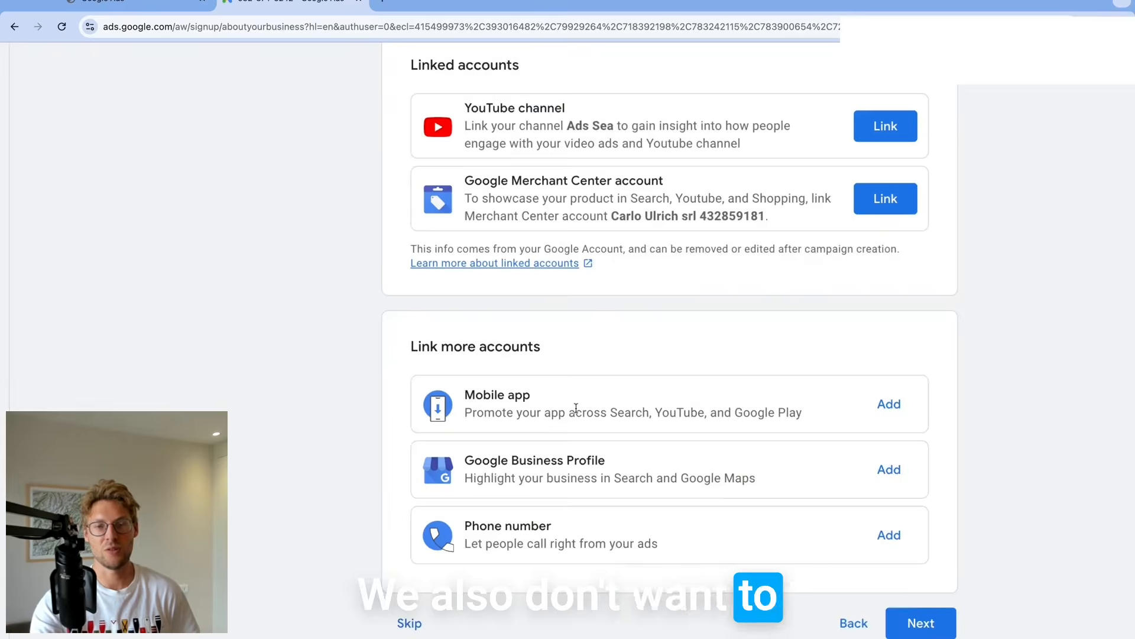
pyautogui.click(452, 569)
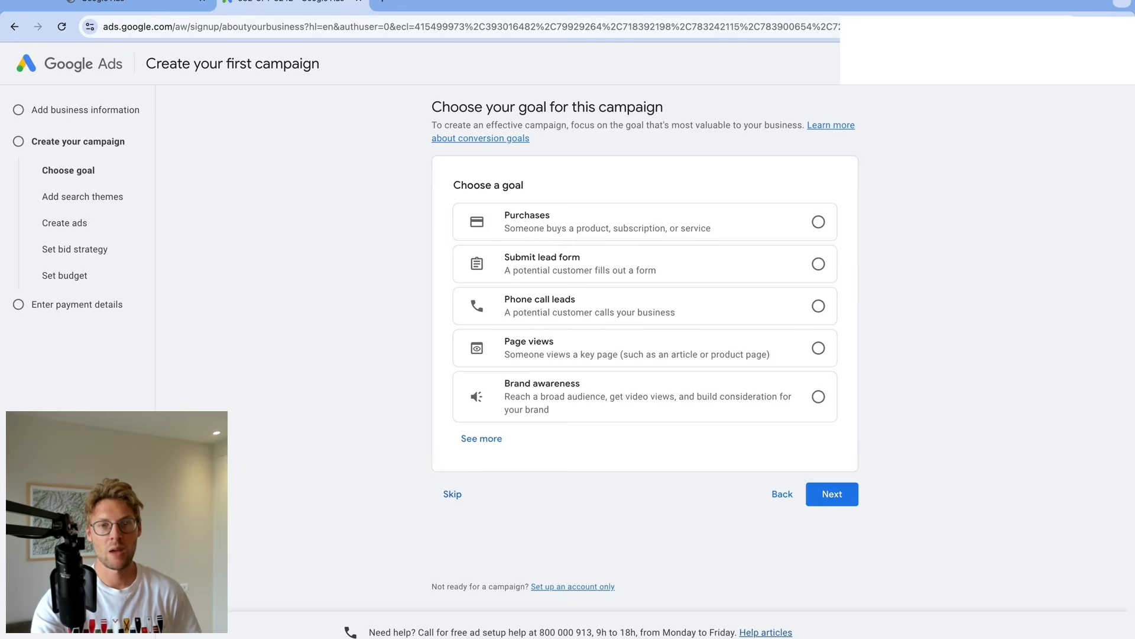
# Expand the full list of campaign goals and examine the app promotion, leads and sales options
pyautogui.keyDown('ctrl'); pyautogui.scroll(5, 694, 208); pyautogui.keyUp('ctrl')
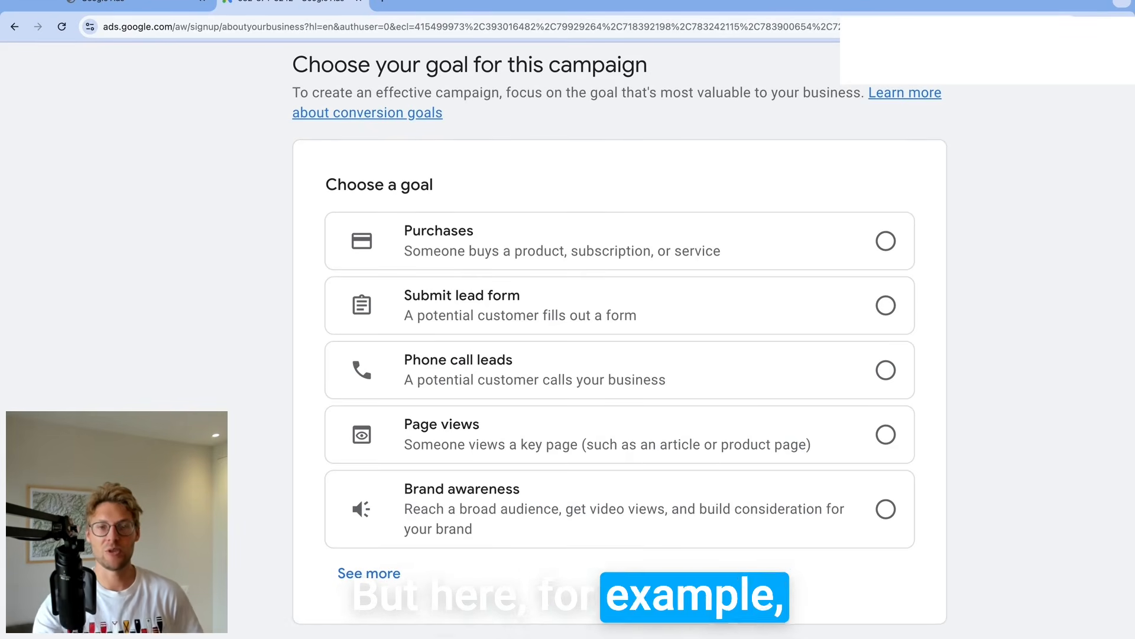
pyautogui.keyDown('ctrl'); pyautogui.scroll(-4, 692, 208); pyautogui.keyUp('ctrl')
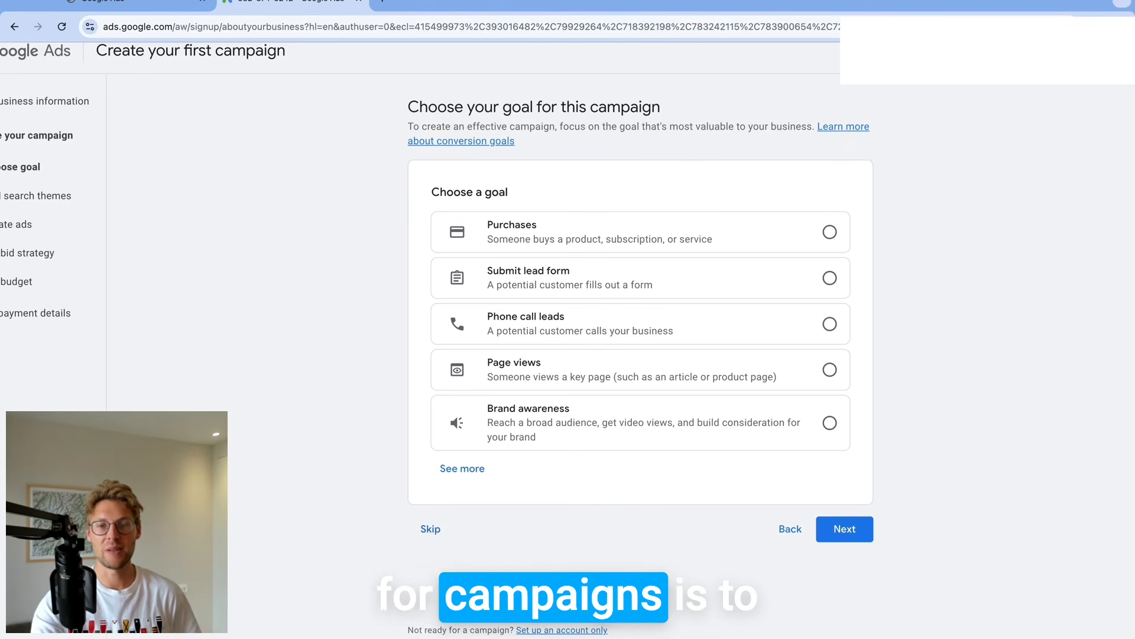
pyautogui.click(675, 428)
pyautogui.click(467, 469)
pyautogui.scroll(-3, 657, 417)
pyautogui.keyDown('ctrl'); pyautogui.scroll(3, 711, 395); pyautogui.keyUp('ctrl')
pyautogui.scroll(-2, 711, 395)
pyautogui.scroll(-2, 711, 395)
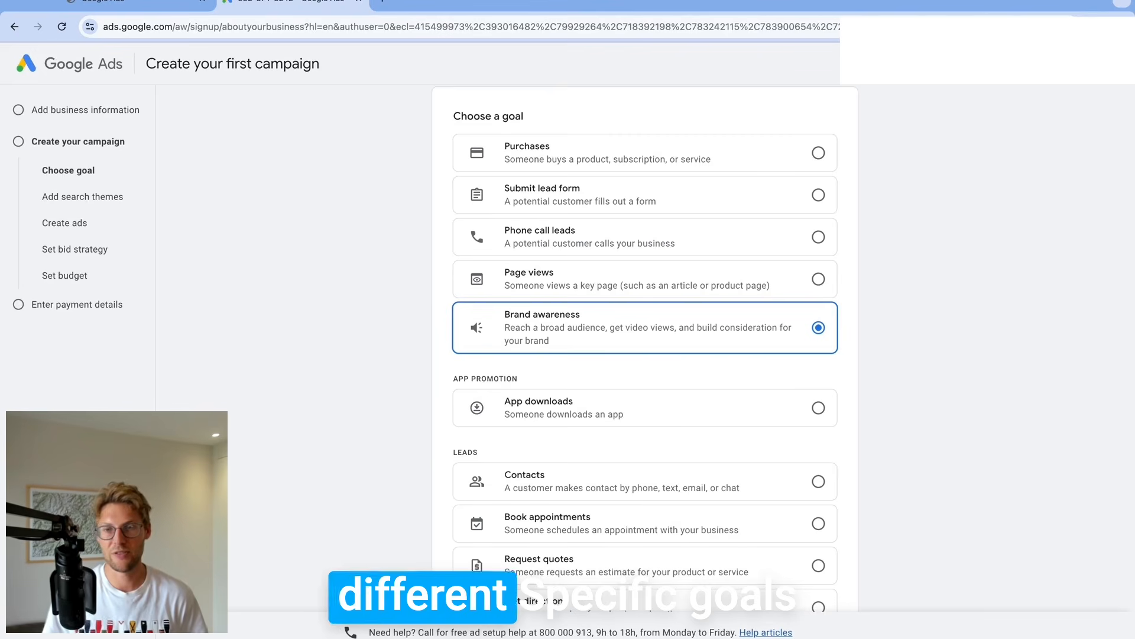
pyautogui.scroll(-7, 663, 384)
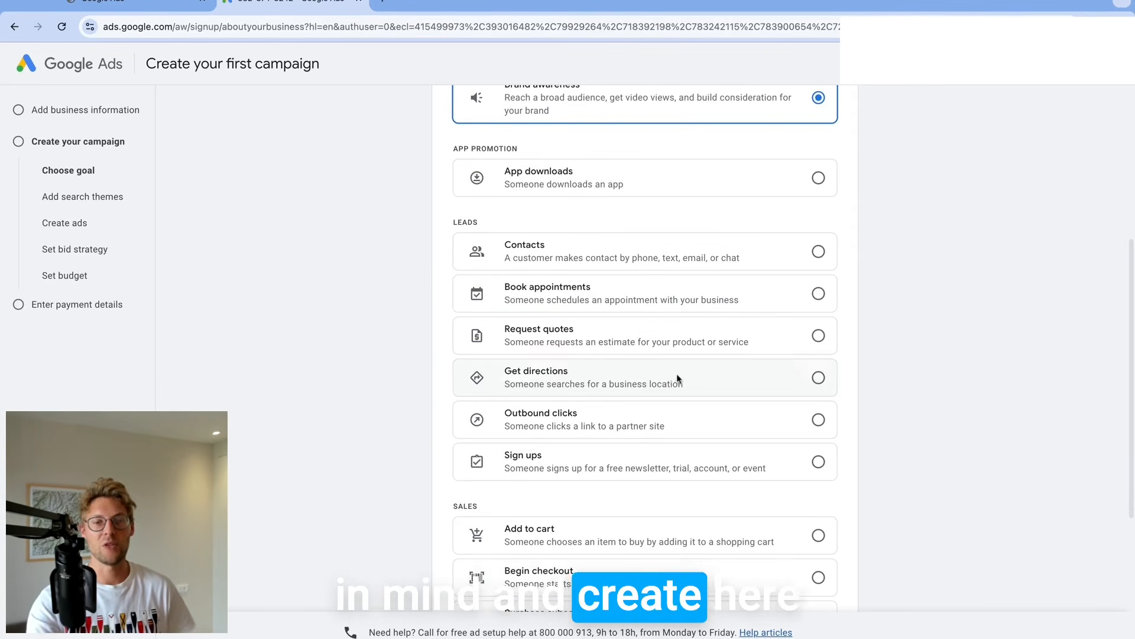
pyautogui.scroll(8, 623, 251)
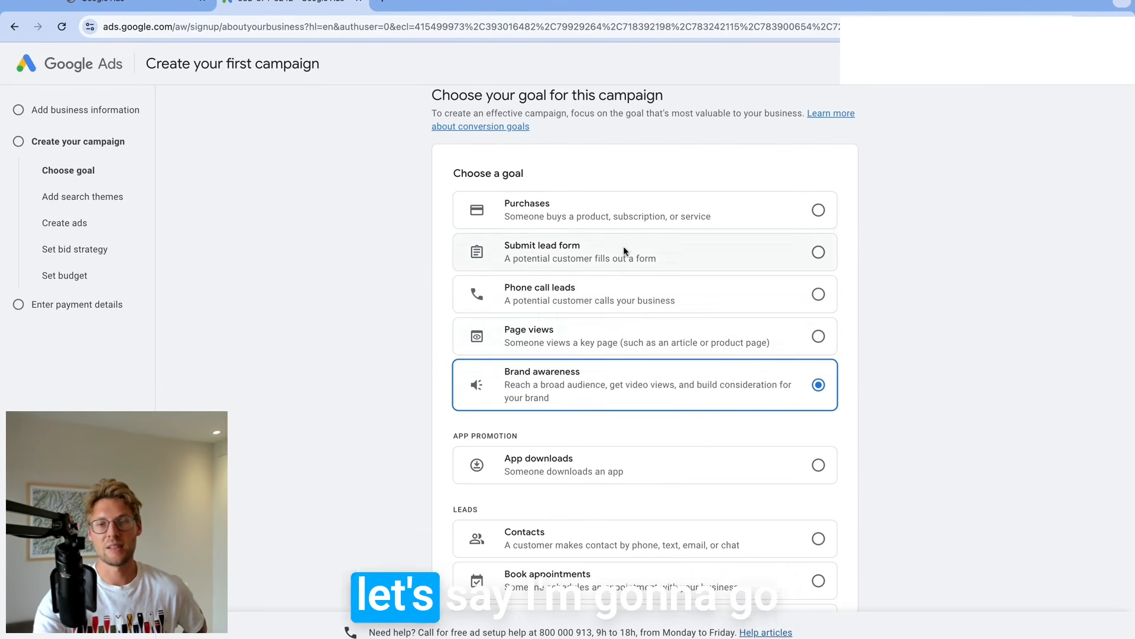
# Set Page views as the campaign goal and continue to the campaign types
pyautogui.click(614, 339)
pyautogui.scroll(-5, 636, 377)
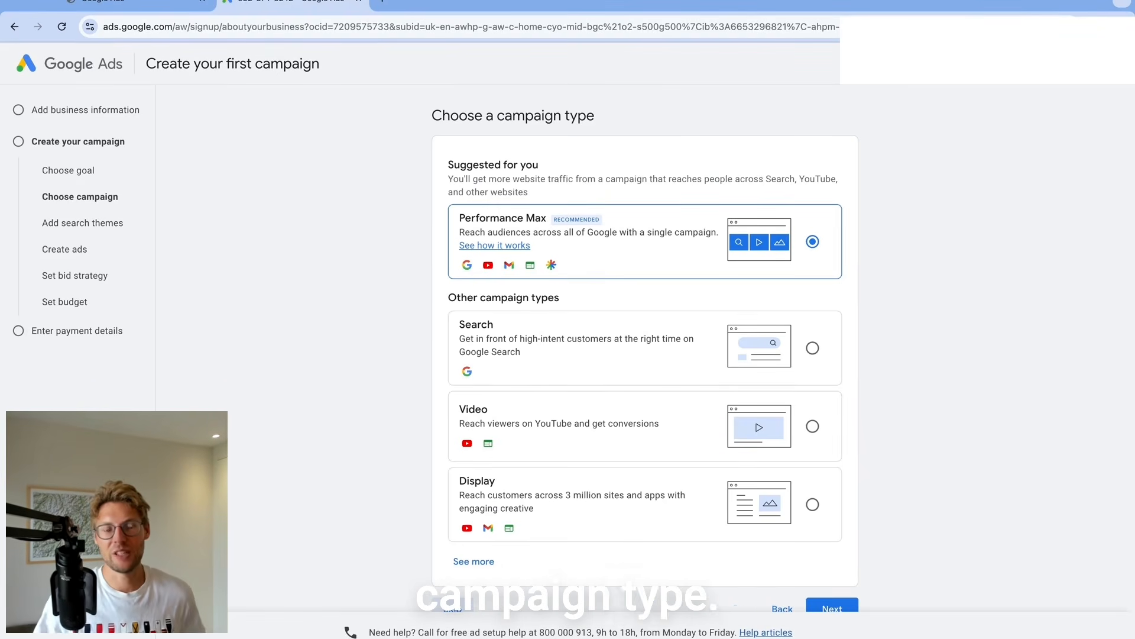
# Skip the campaign type selection and leave campaign creation to go straight to the account settings
pyautogui.scroll(-1, 362, 244)
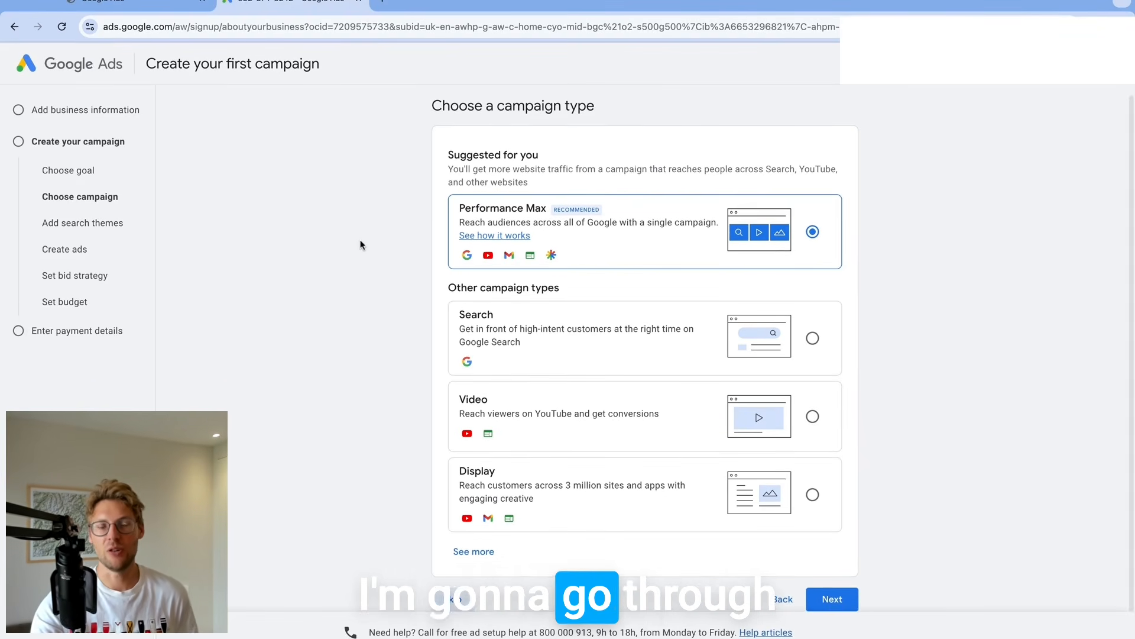
pyautogui.scroll(-1, 362, 244)
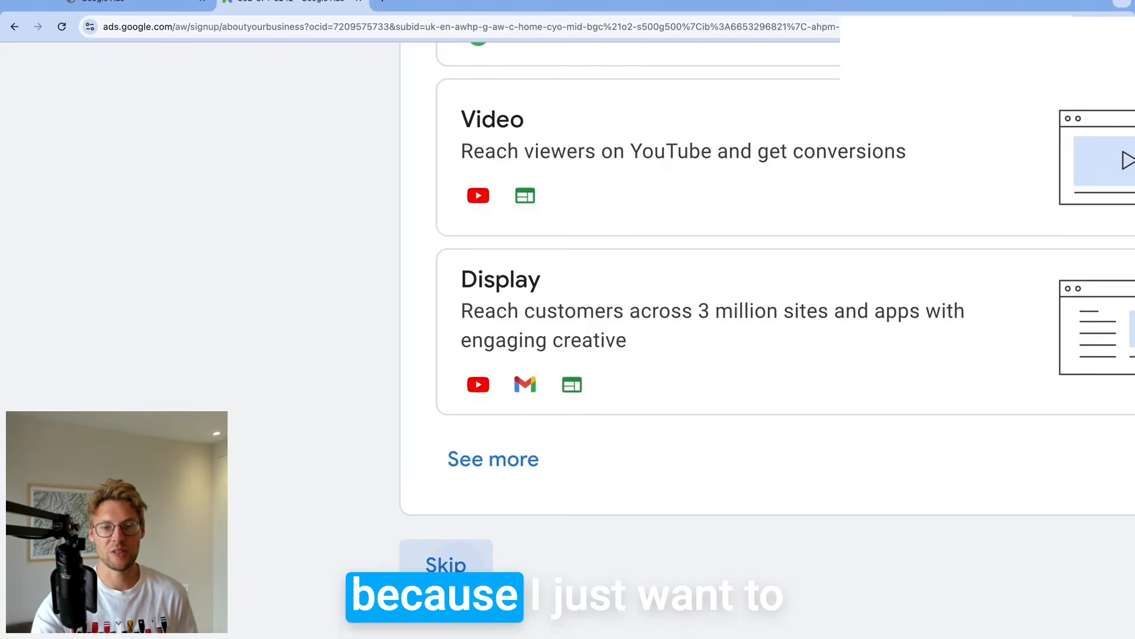
pyautogui.click(455, 569)
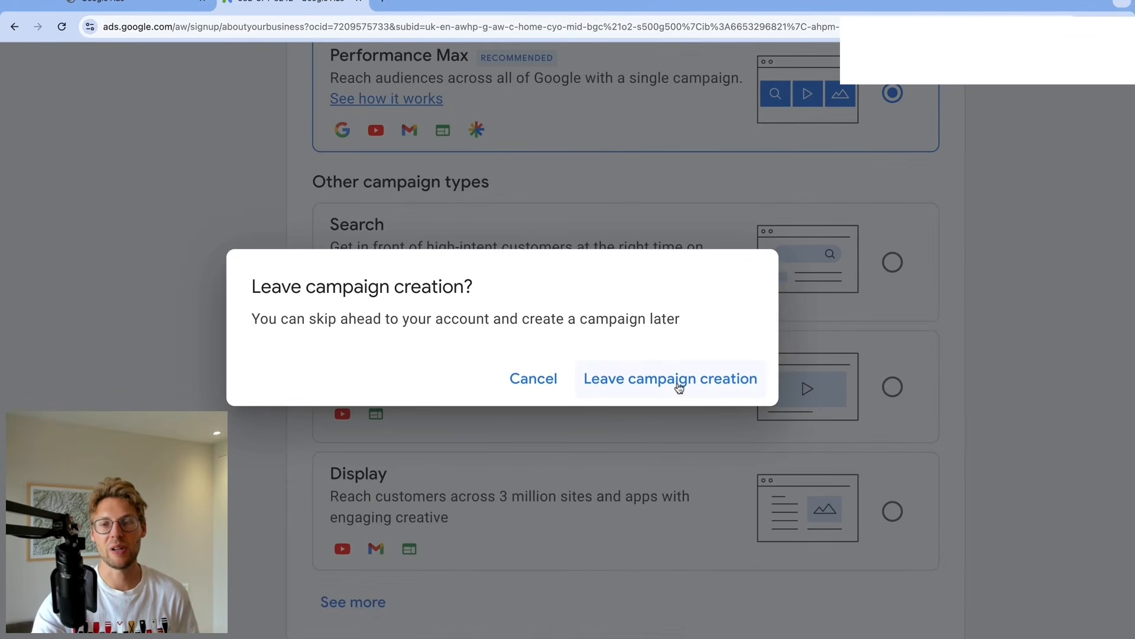
pyautogui.click(667, 376)
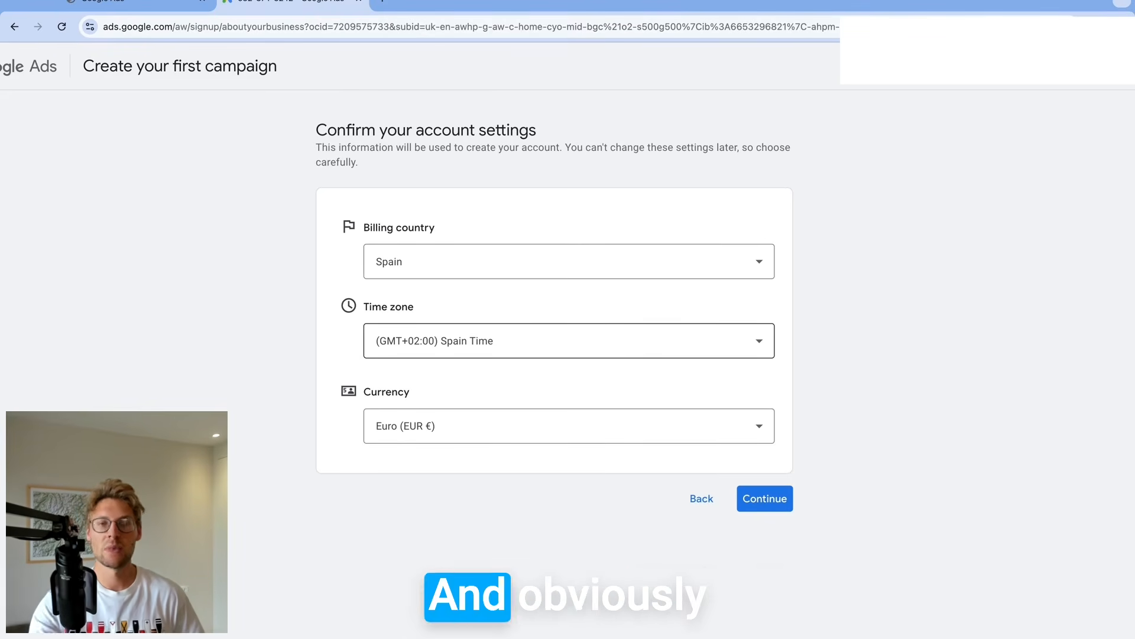
# Accept Spain, Spain Time and Euro as the account settings and review the payment settings page with its introductory offer
pyautogui.click(747, 496)
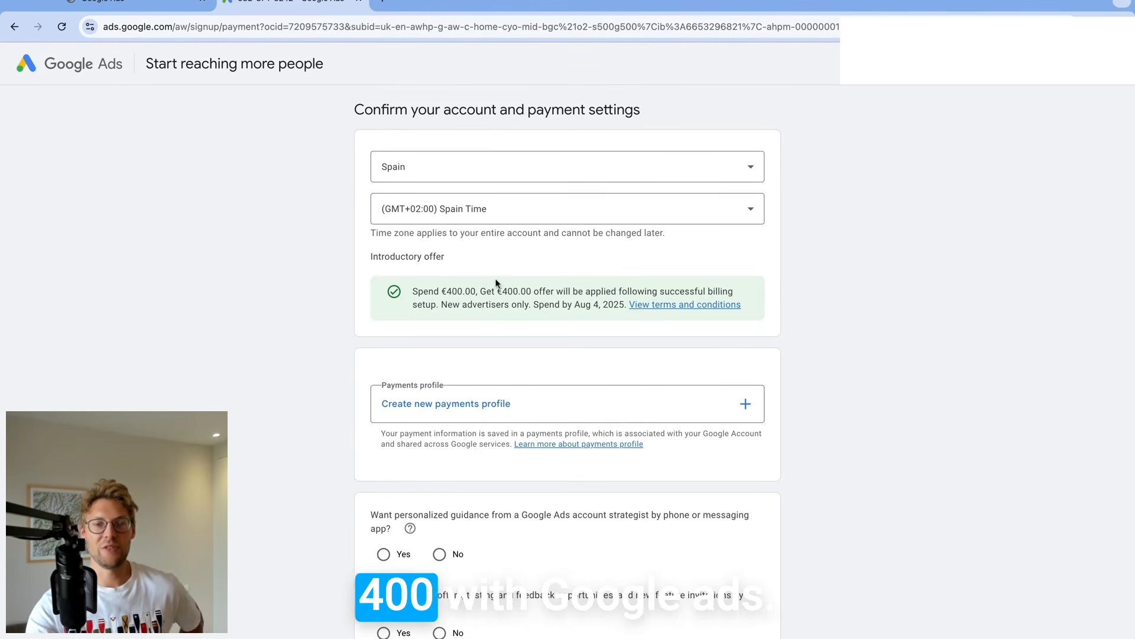
pyautogui.scroll(-2, 470, 305)
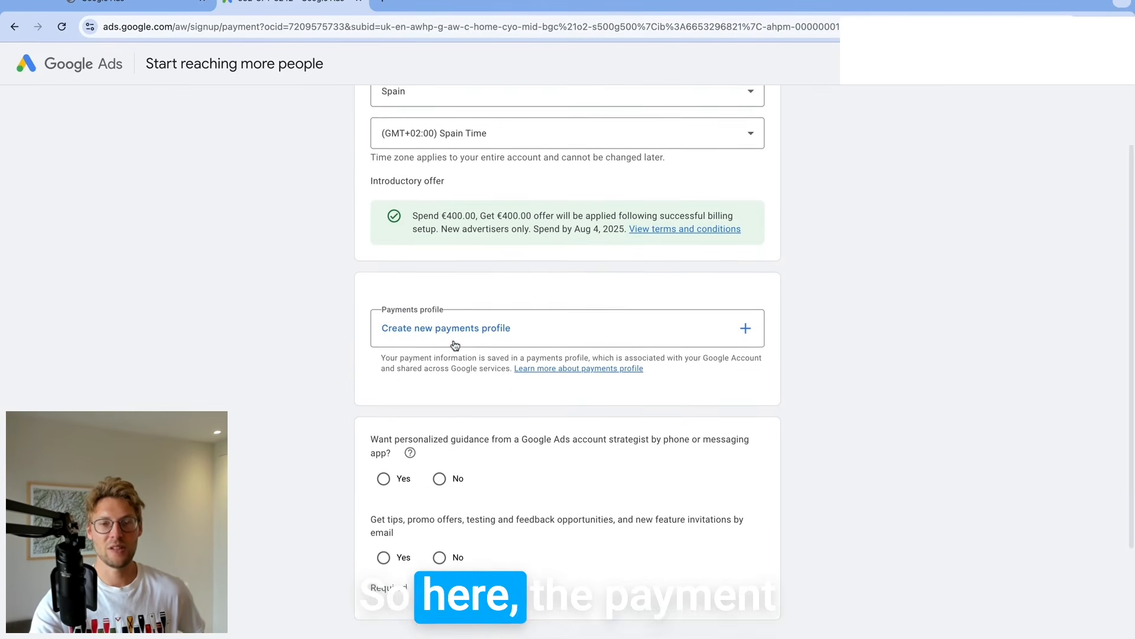
pyautogui.scroll(2, 455, 338)
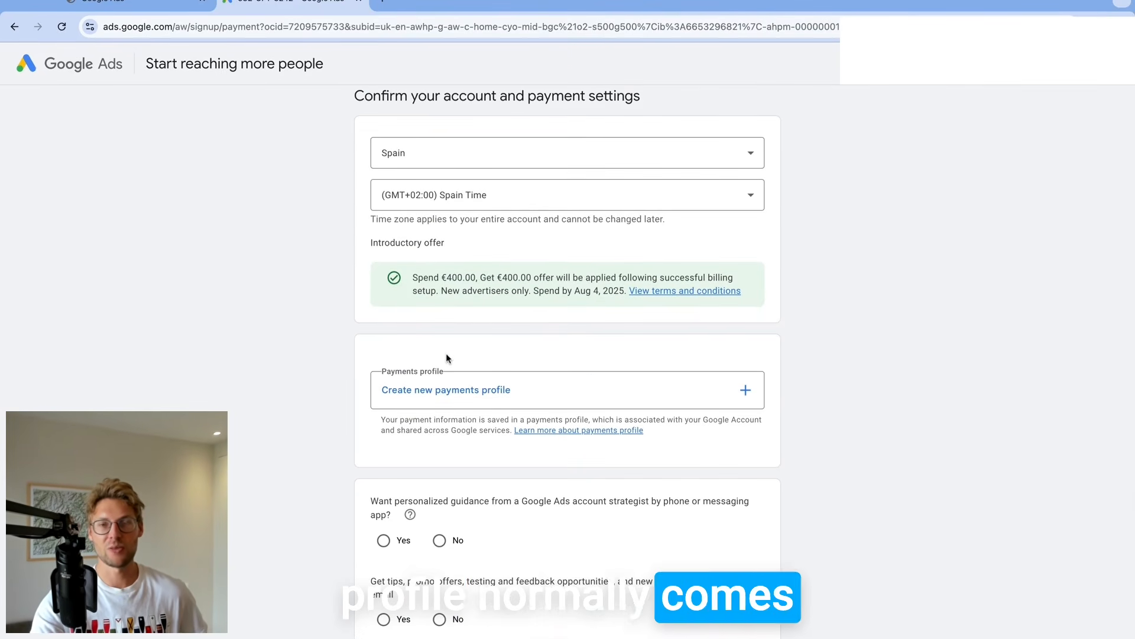
# Open the new payments profile form, look through its fields, and close it without creating a profile
pyautogui.click(417, 393)
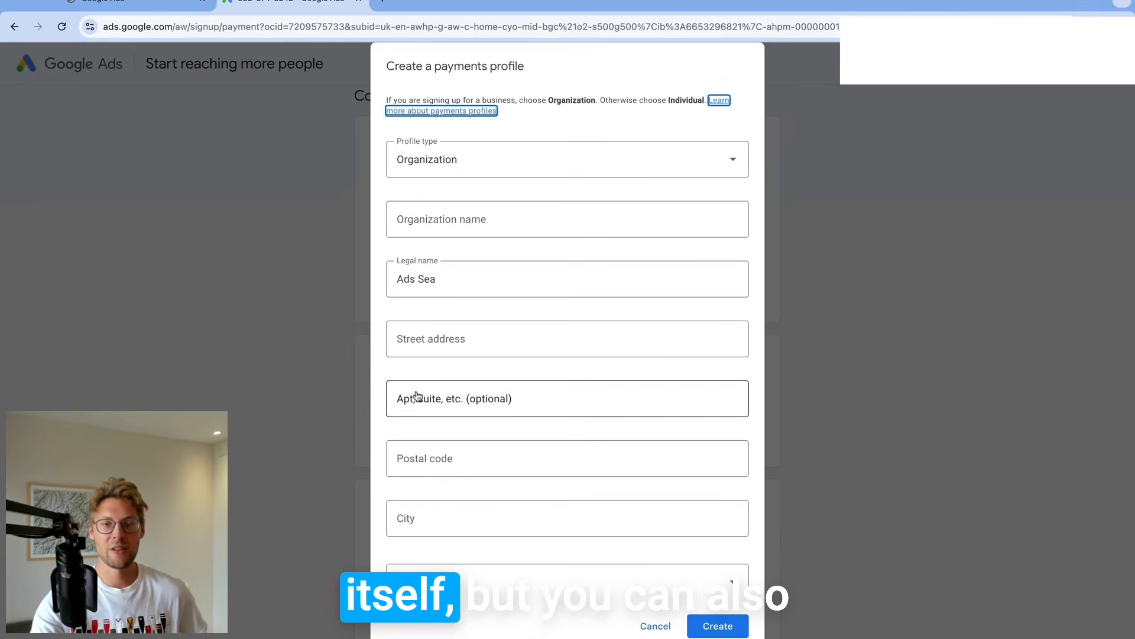
pyautogui.scroll(-1, 550, 414)
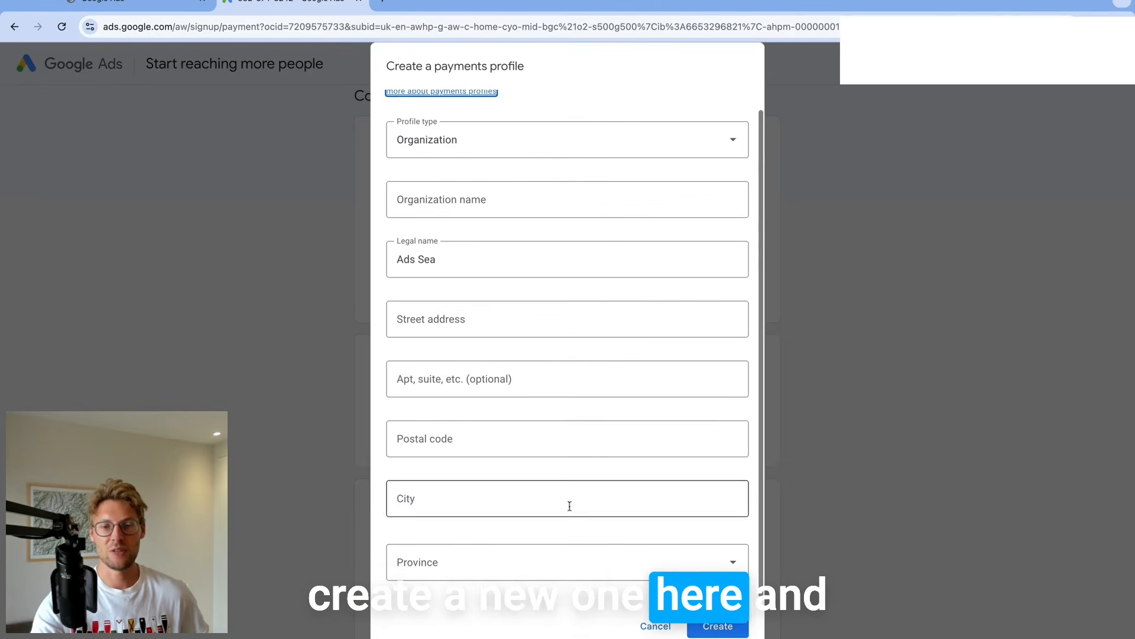
pyautogui.click(652, 623)
# Decline both the account strategist guidance and the promotional emails, and submit the account setup
pyautogui.scroll(-3, 379, 502)
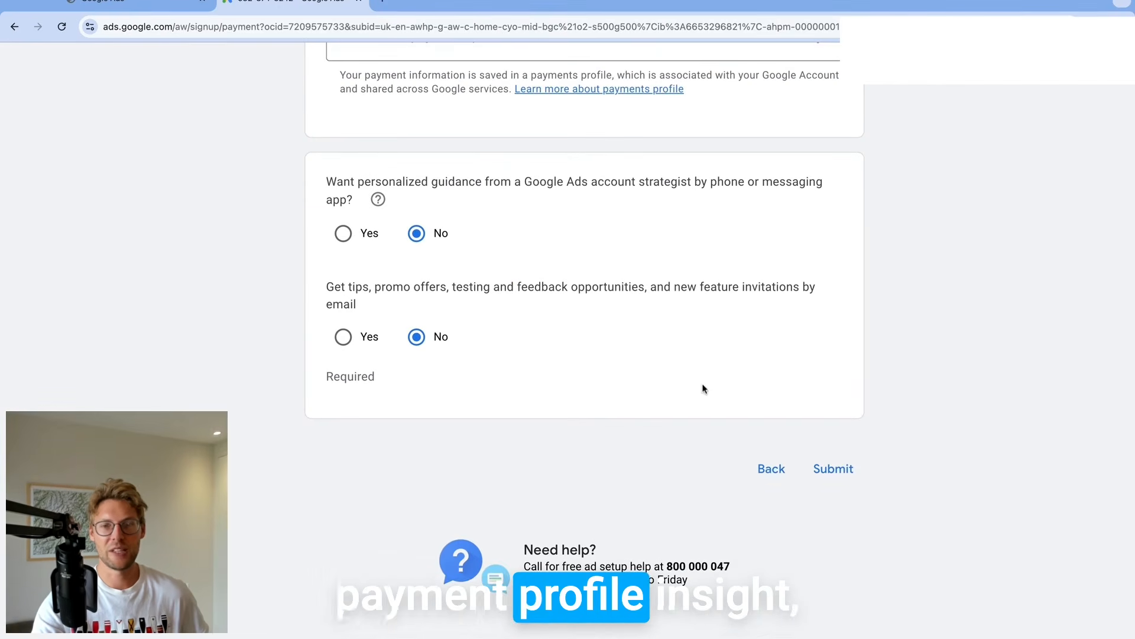
pyautogui.click(834, 469)
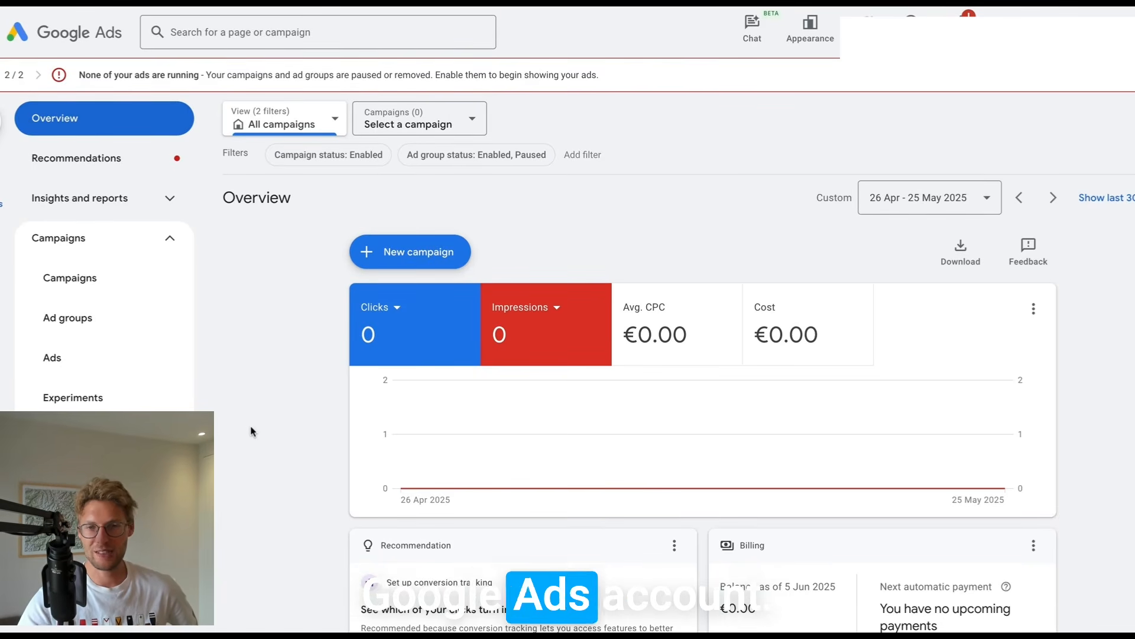
# Go to the Campaigns page of the account and start creating a new campaign
pyautogui.scroll(-2, 252, 431)
pyautogui.click(95, 294)
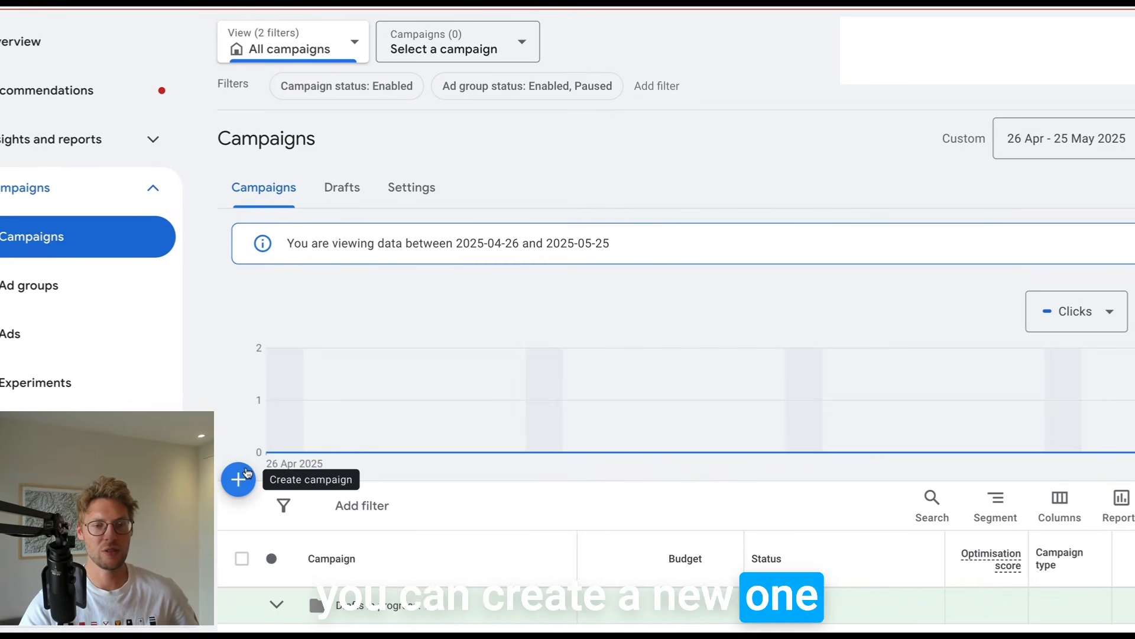
pyautogui.click(240, 477)
pyautogui.click(241, 482)
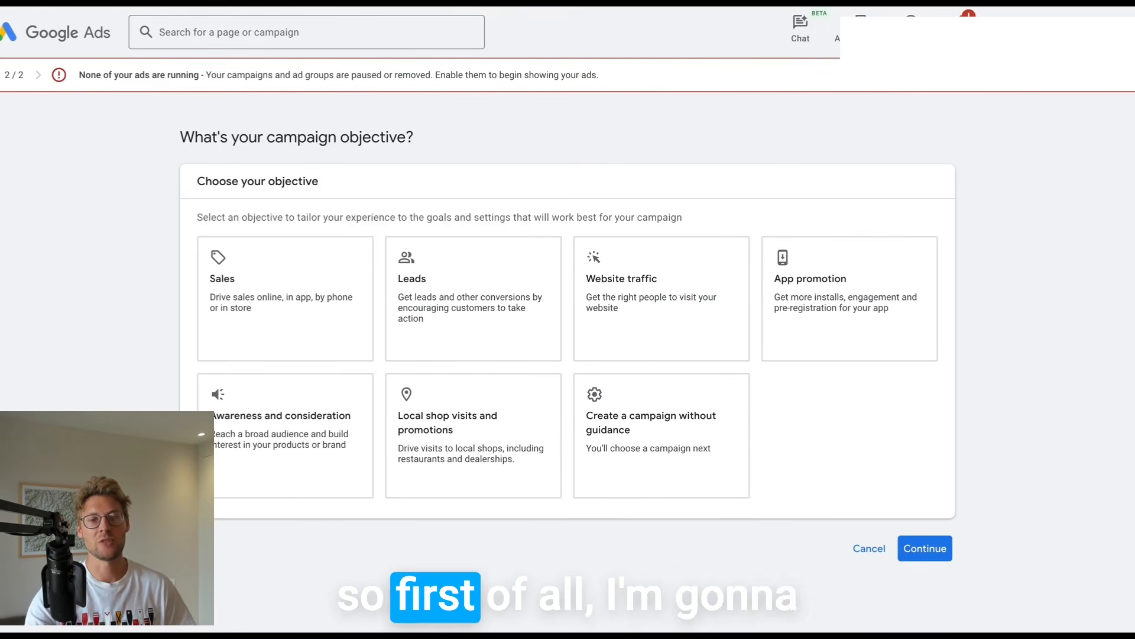
# Choose Leads as the campaign objective, keep the default conversion goals, and continue to the campaign types
pyautogui.click(442, 294)
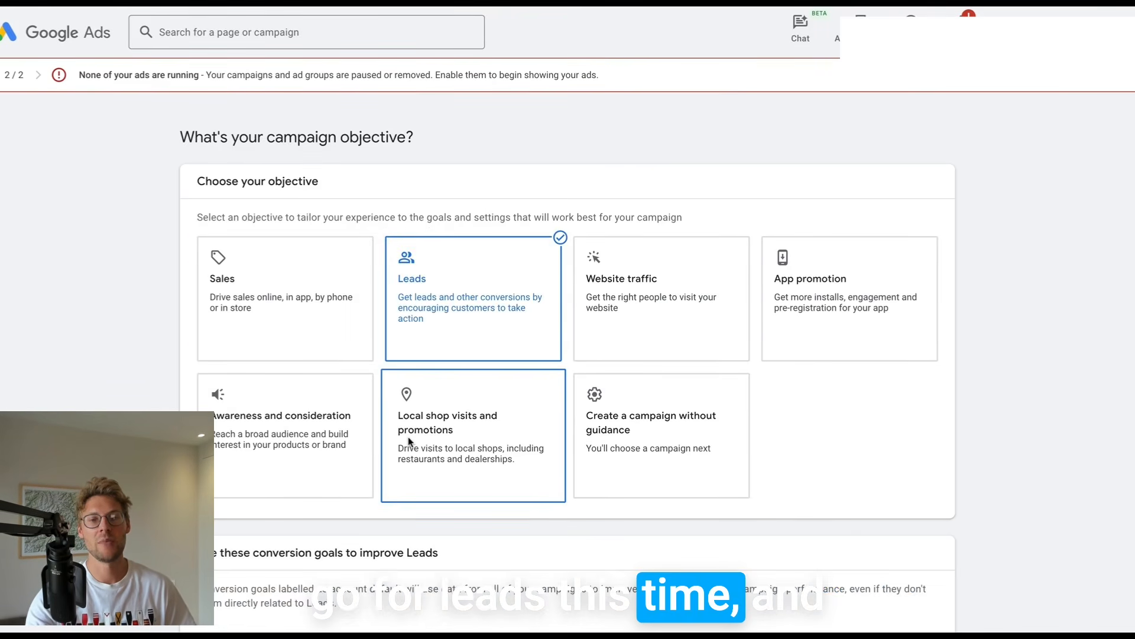
pyautogui.scroll(-5, 408, 438)
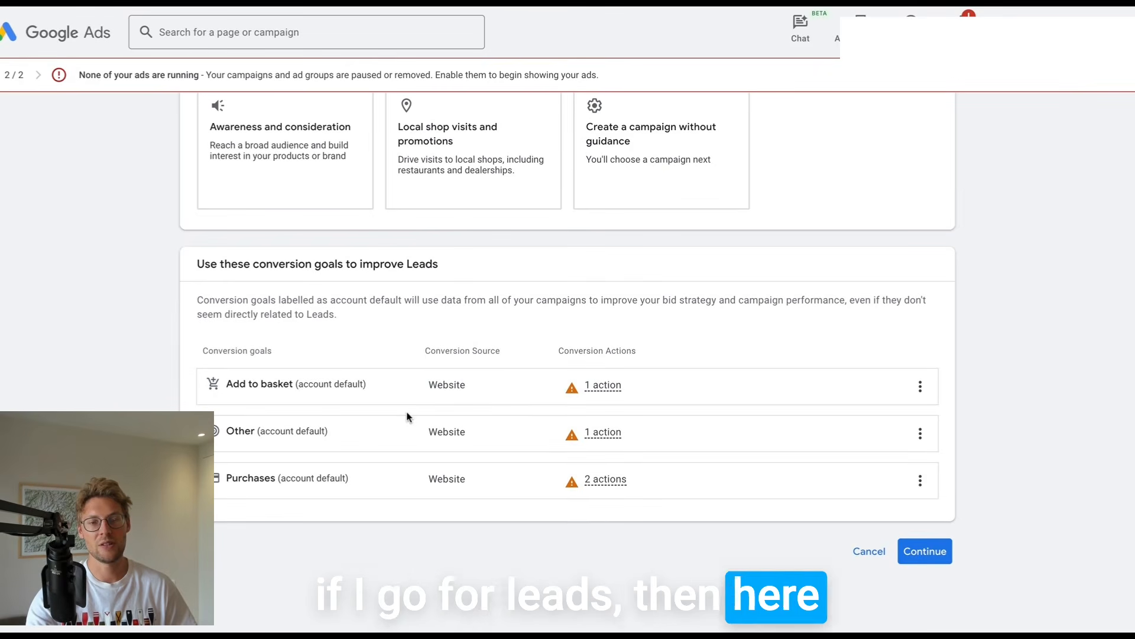
pyautogui.scroll(-7, 710, 521)
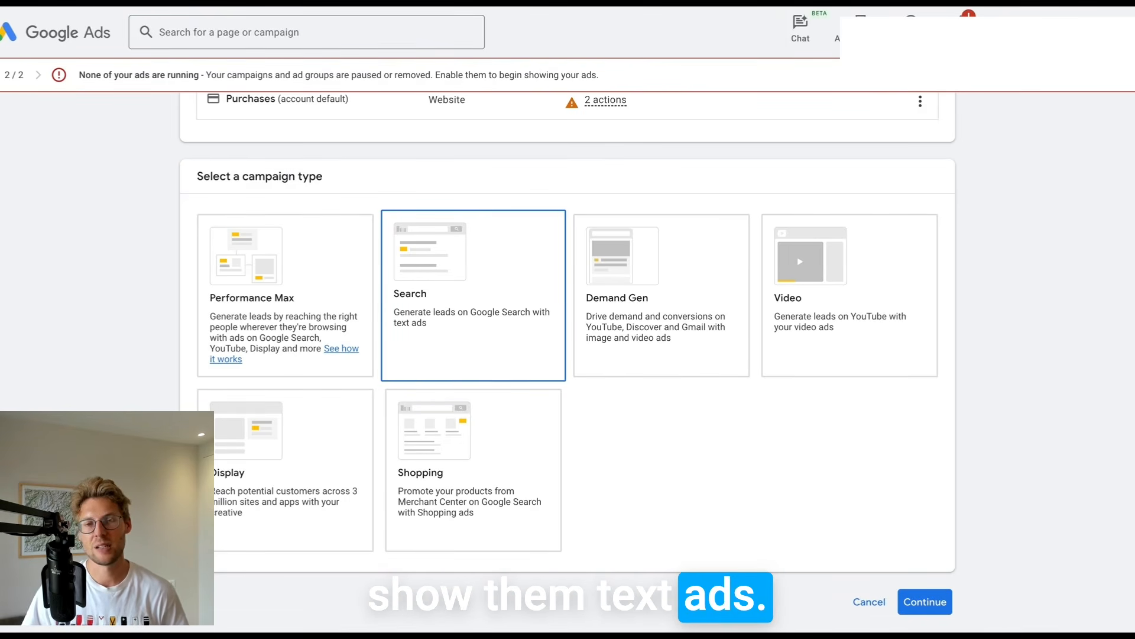
# Examine the Demand Gen, Video, Display and Shopping campaign types by selecting each one in turn
pyautogui.click(665, 344)
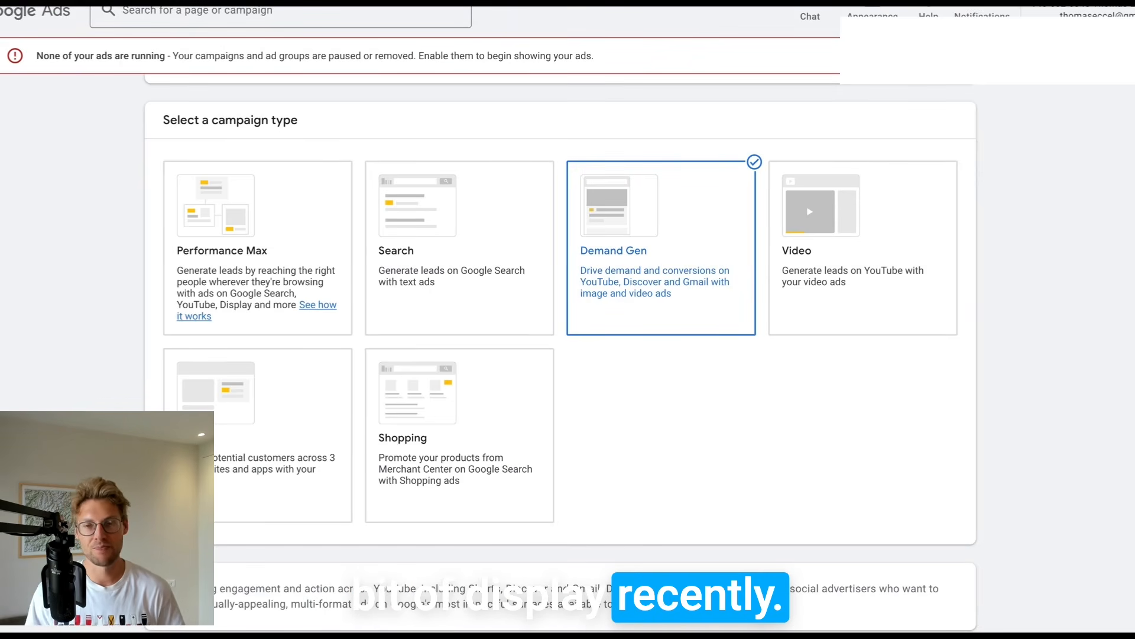
pyautogui.click(862, 306)
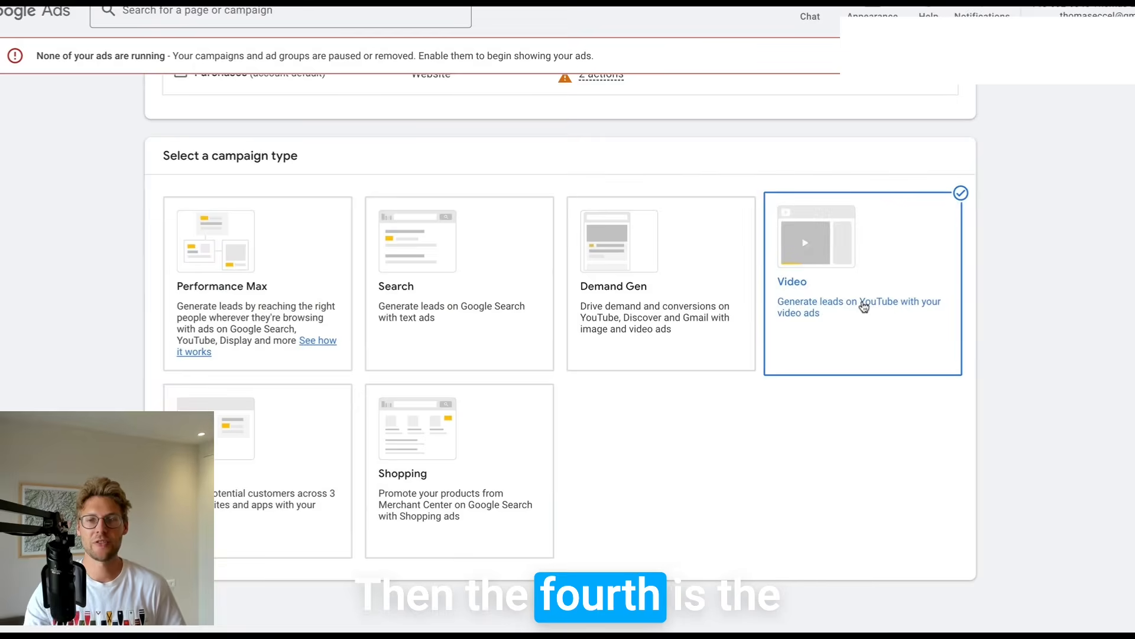
pyautogui.scroll(-2, 863, 305)
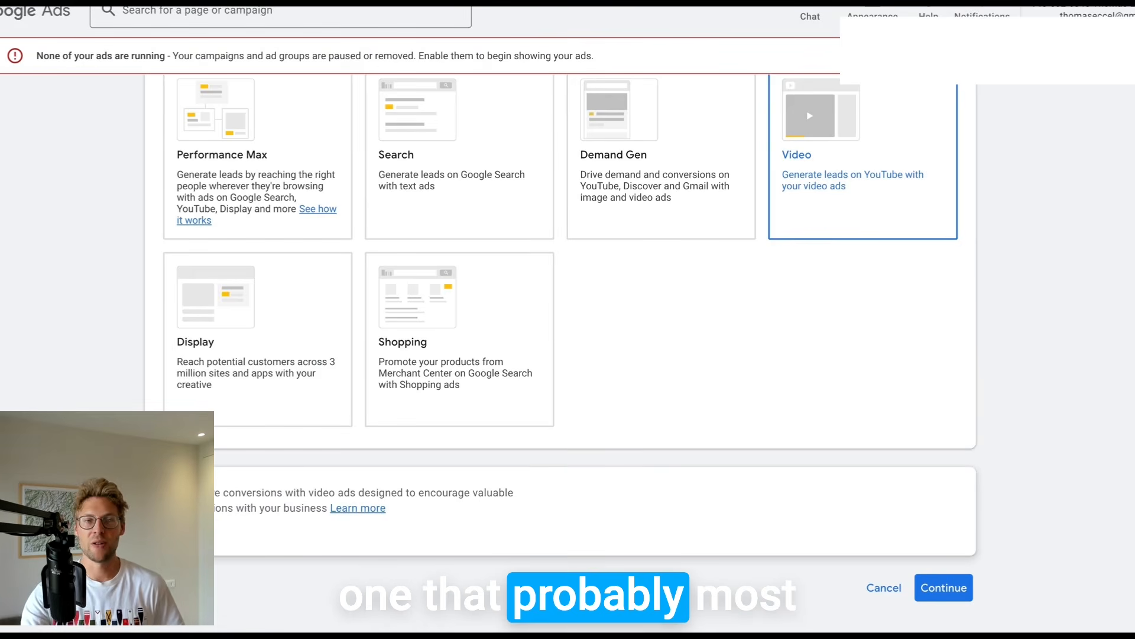
pyautogui.scroll(1, 561, 353)
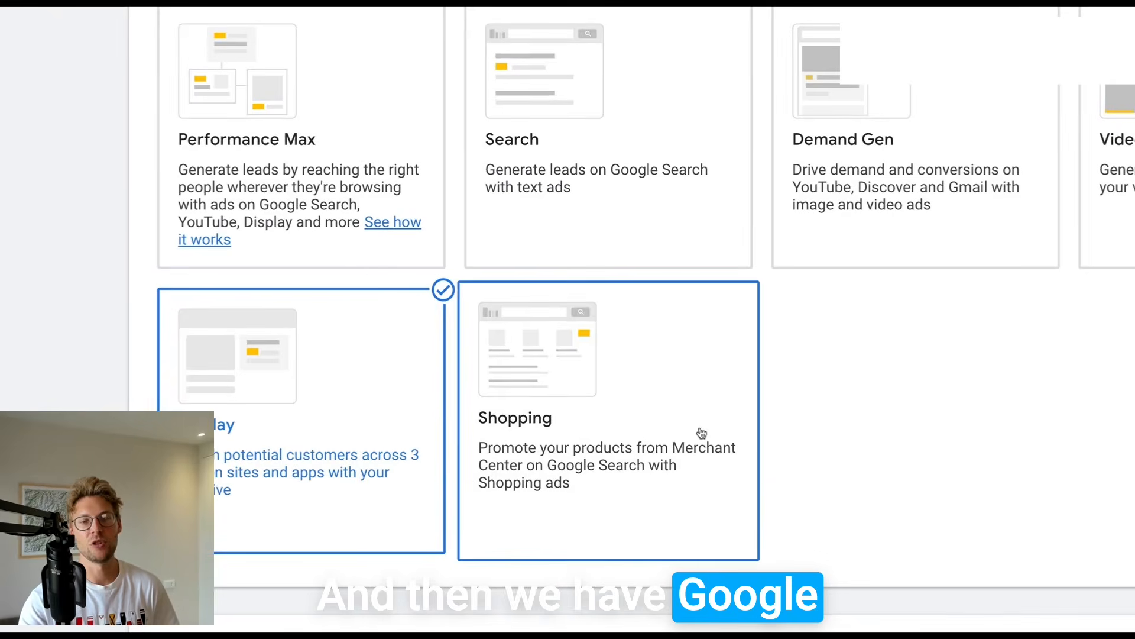
pyautogui.click(723, 432)
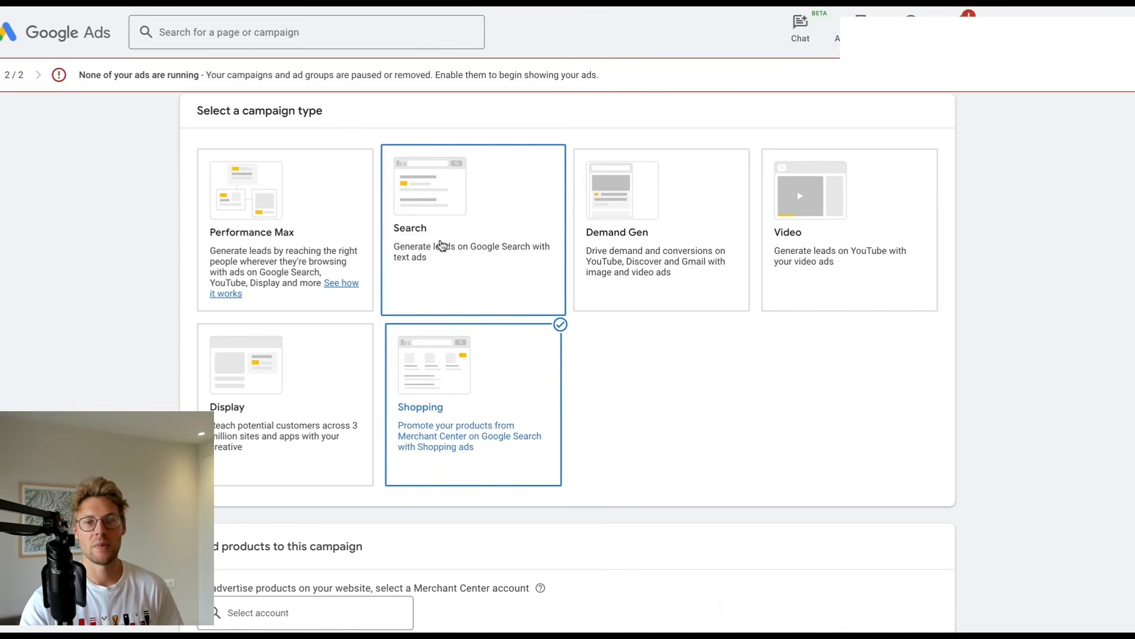
# Choose Search as the campaign type and set Website visits as the way to reach the goal, entering the business's website address
pyautogui.click(443, 245)
pyautogui.scroll(-1, 444, 398)
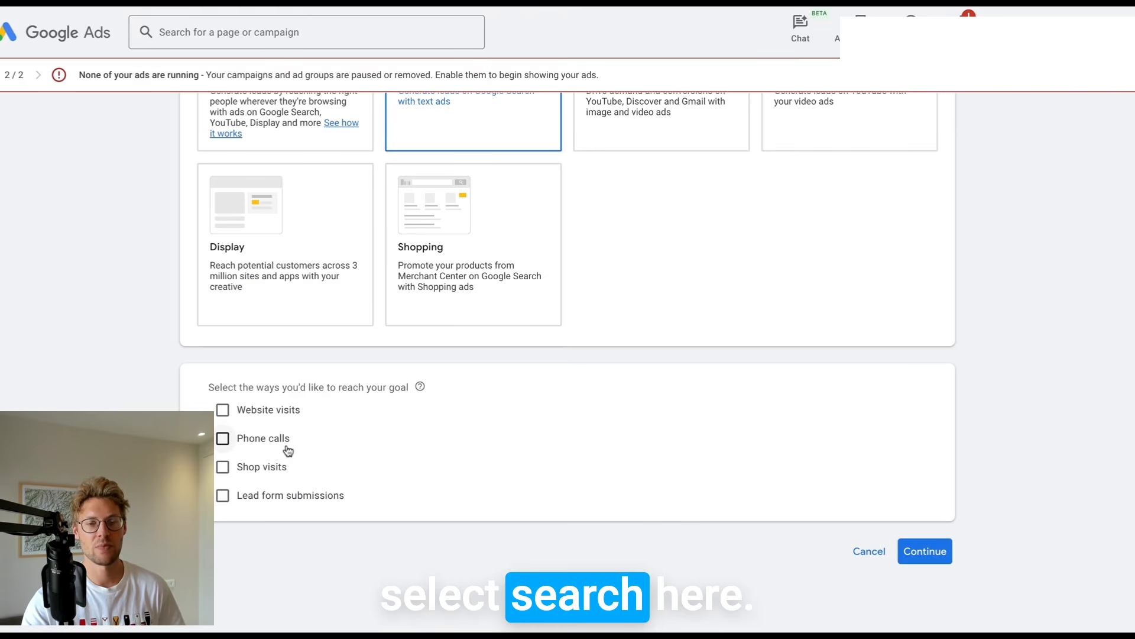
pyautogui.click(222, 409)
pyautogui.click(308, 440)
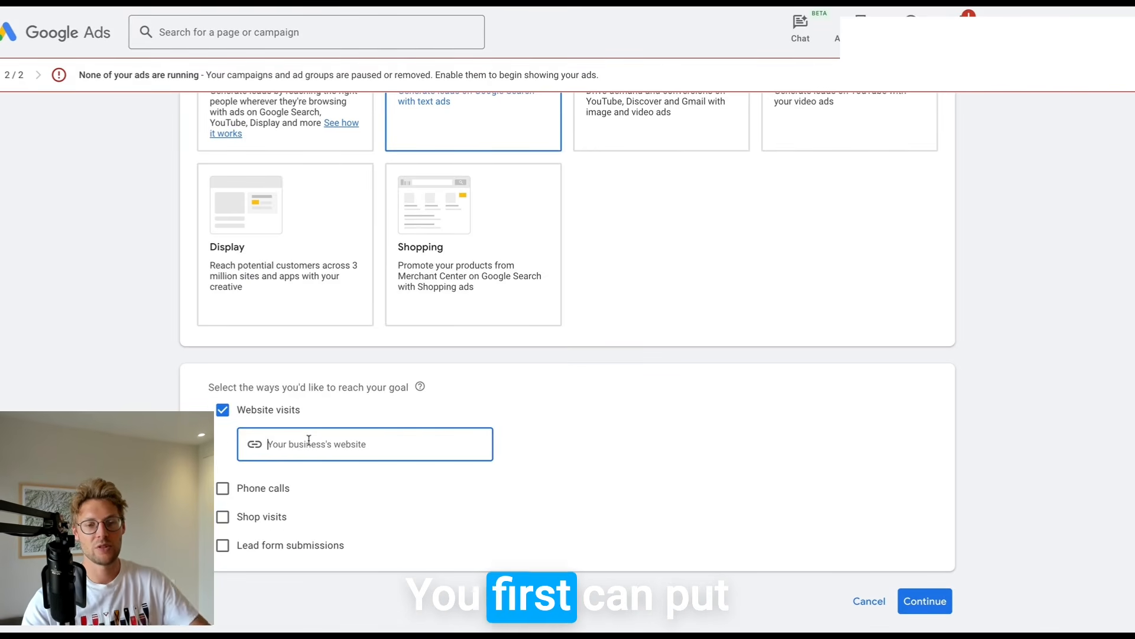
pyautogui.write('thomaseccel.co')
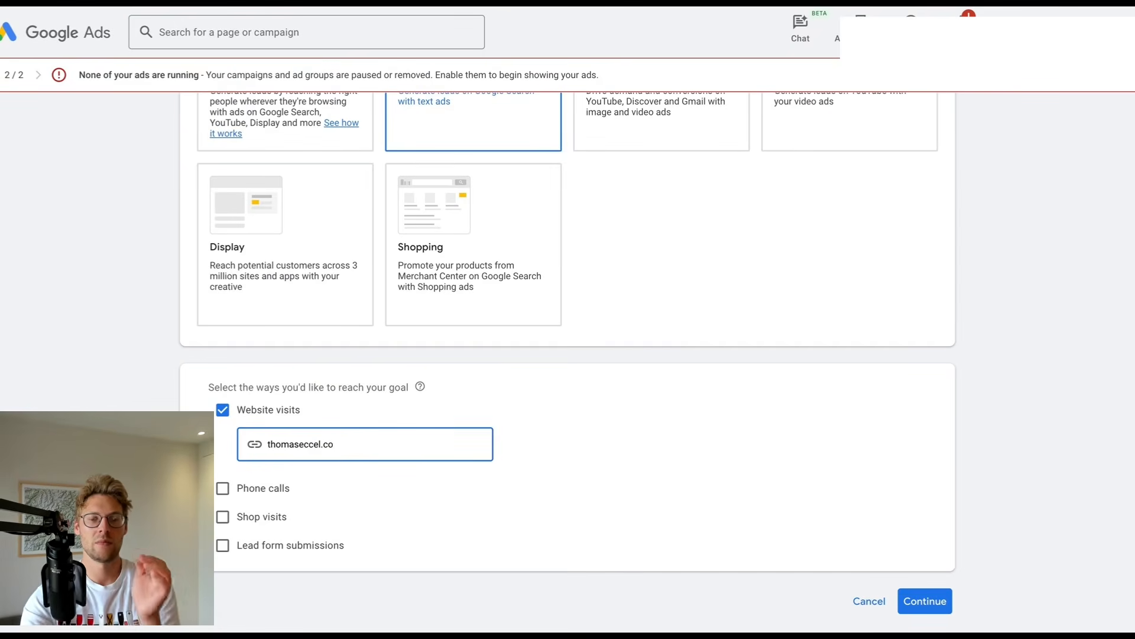
pyautogui.write('m')
pyautogui.scroll(-1, 637, 502)
pyautogui.click(925, 550)
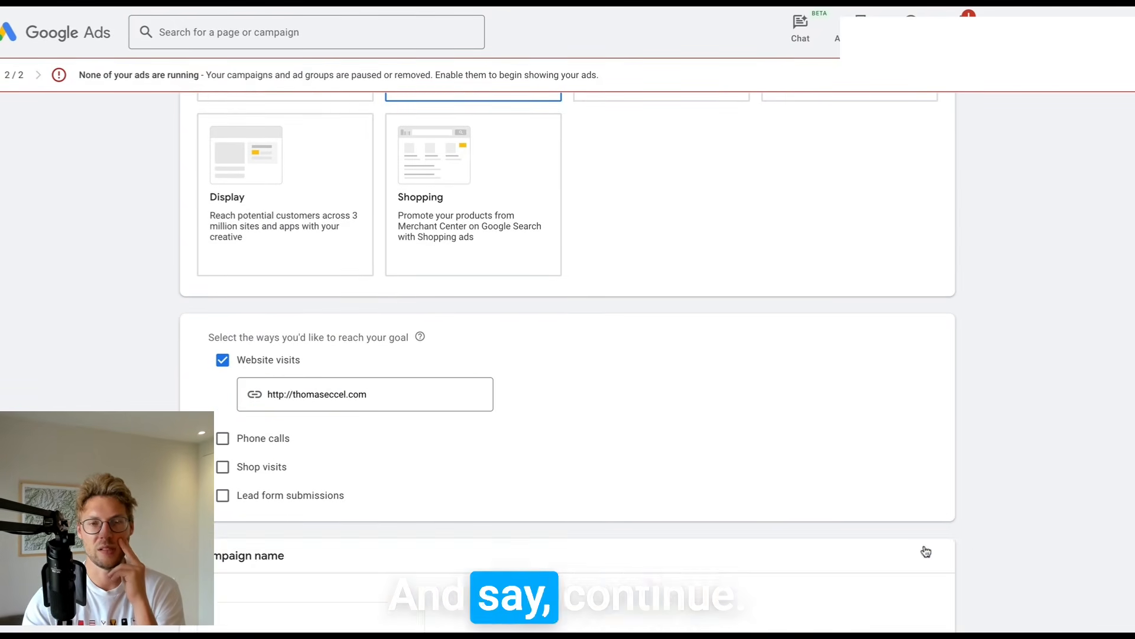
# Name the campaign with the word Search followed by the store's name, and continue to the bidding settings
pyautogui.tripleClick(314, 463)
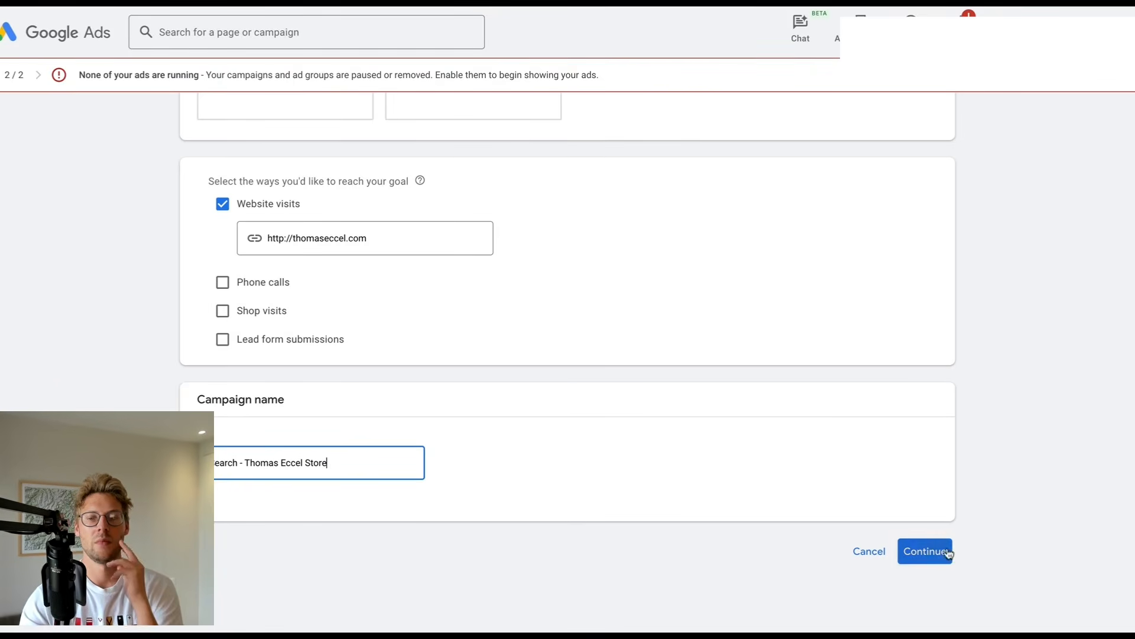
pyautogui.click(925, 551)
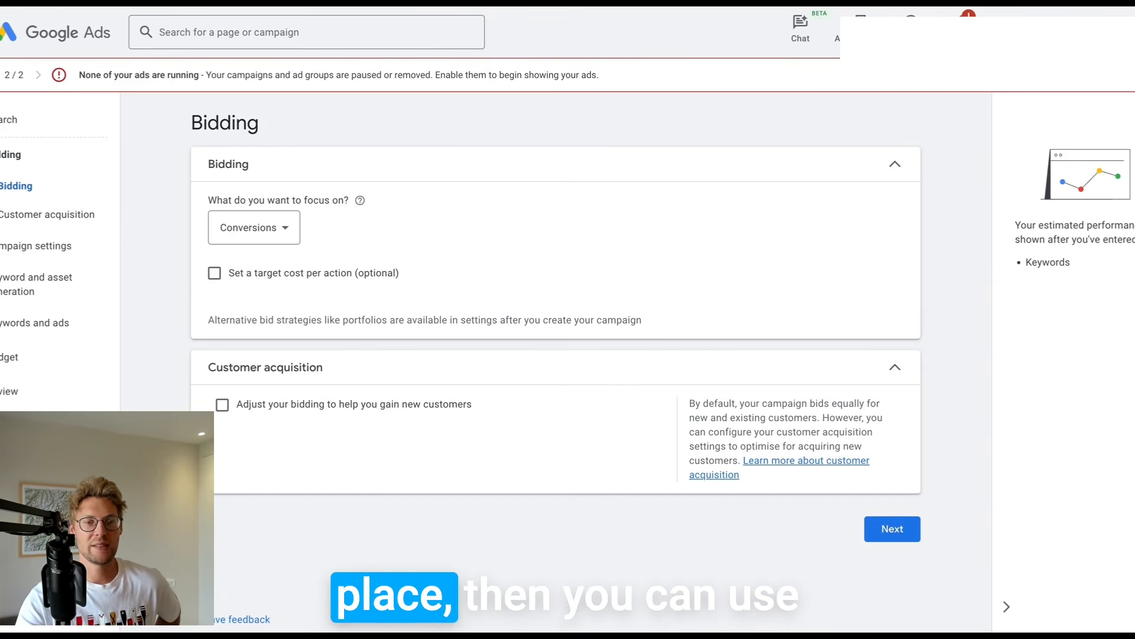
# Examine the available bidding focus options, including Conversion value, and keep Conversions selected
pyautogui.click(277, 233)
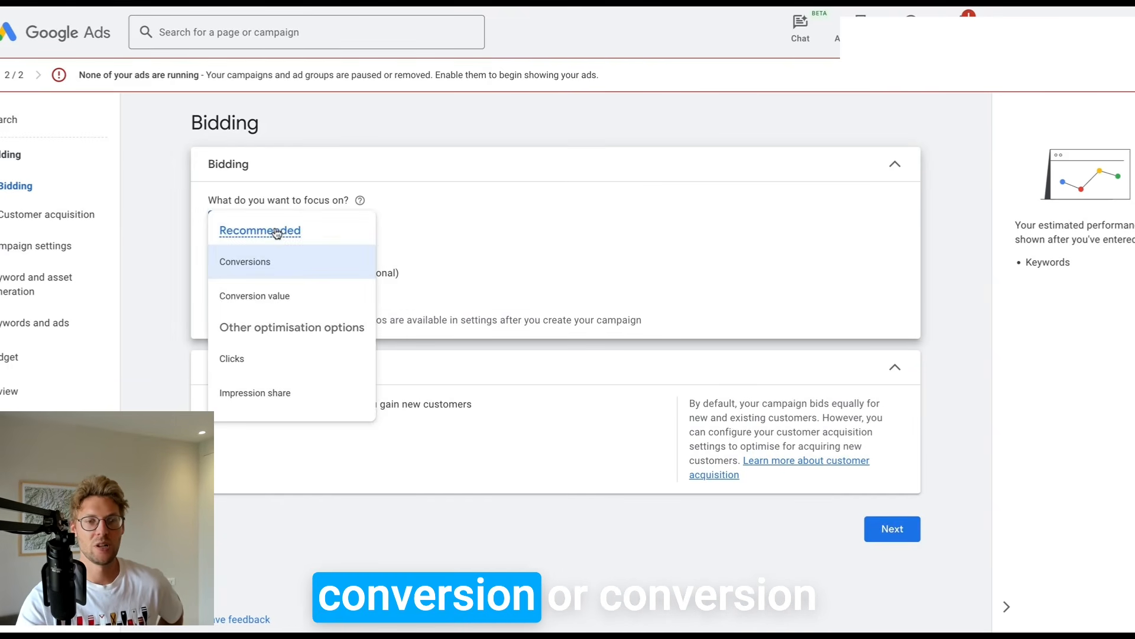
pyautogui.moveTo(316, 296)
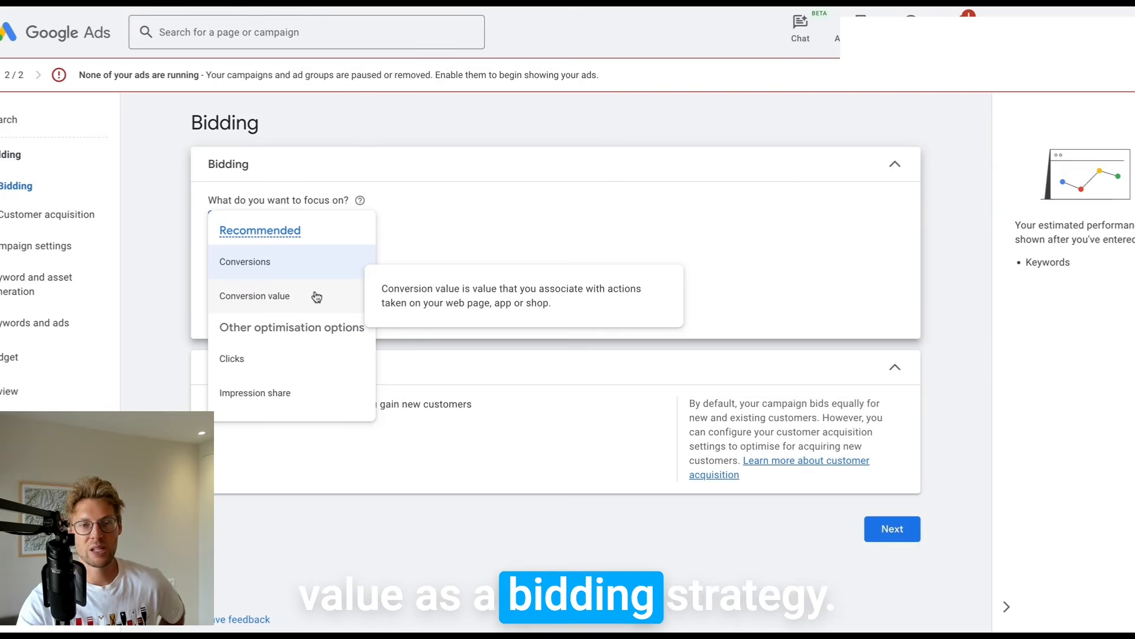
pyautogui.click(440, 216)
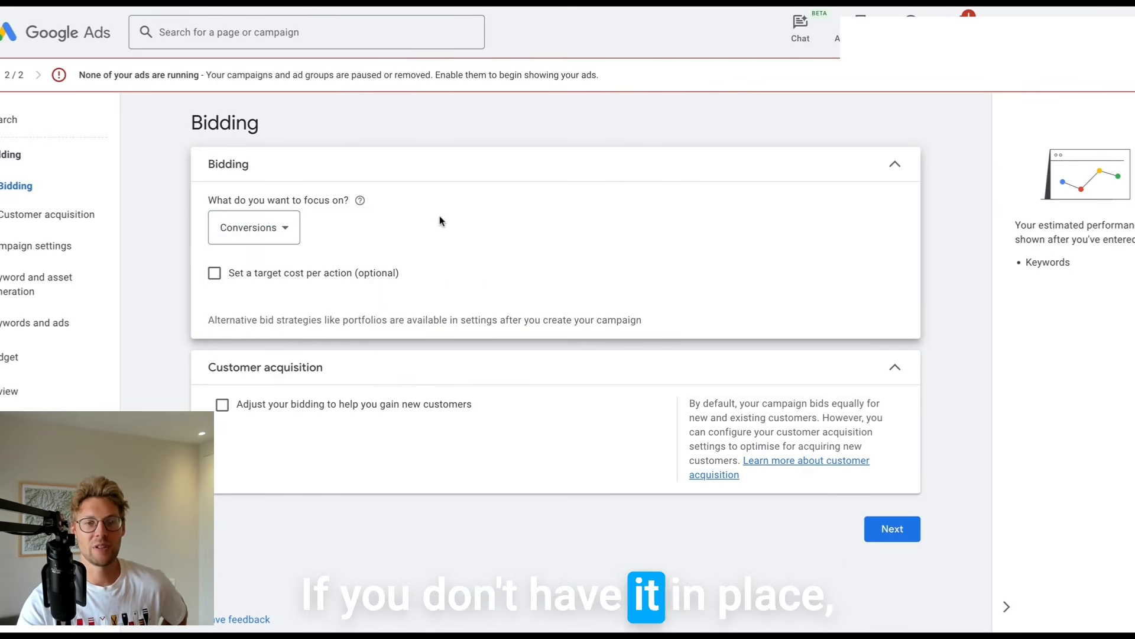
pyautogui.click(281, 229)
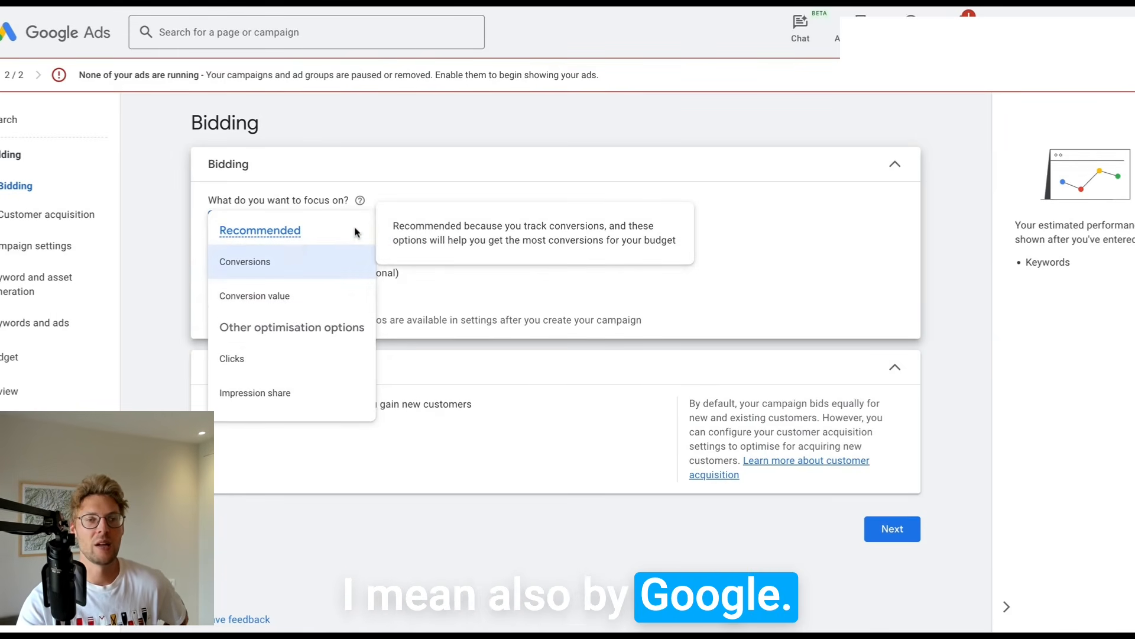
pyautogui.click(274, 272)
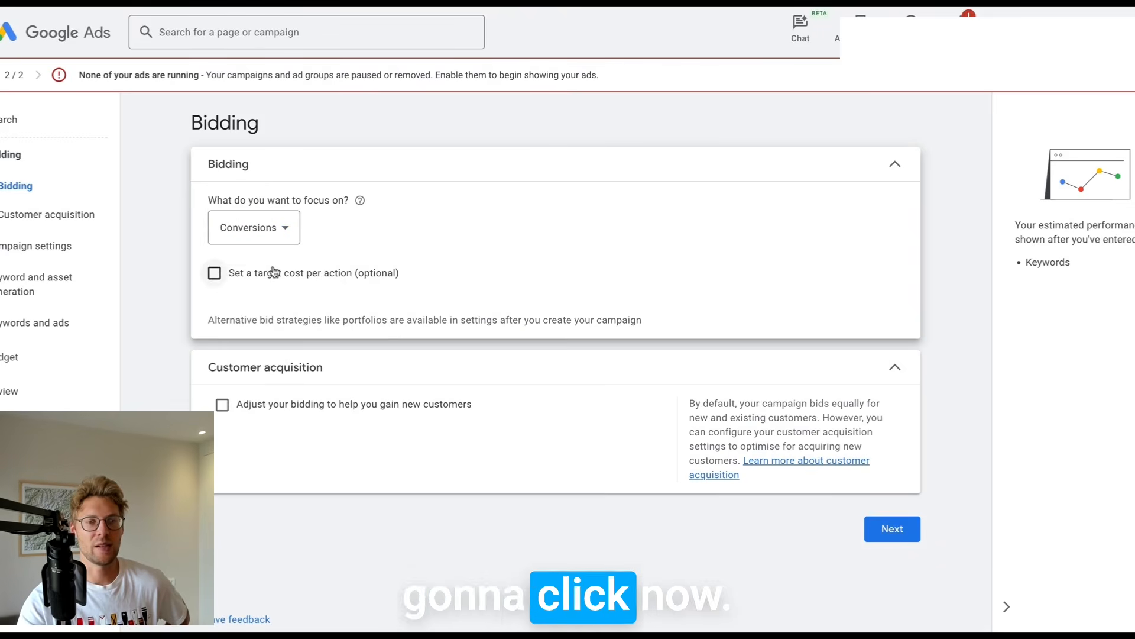
# Set a target cost per action of €50.00 for the Conversions bidding and continue to the campaign settings
pyautogui.click(215, 275)
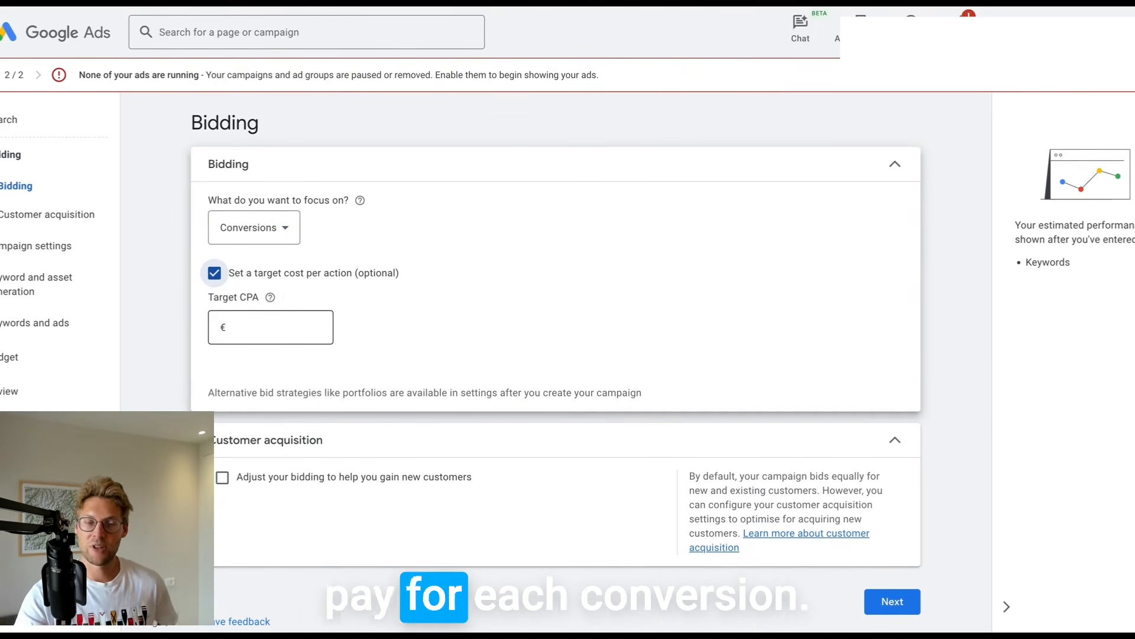
pyautogui.click(270, 327)
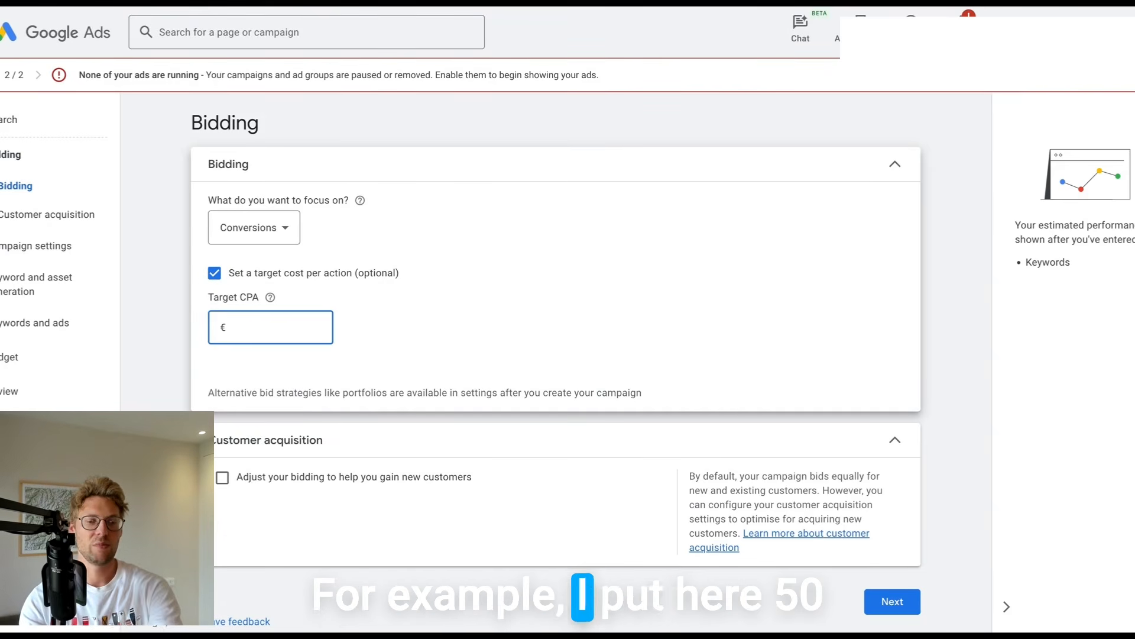
pyautogui.write('50')
pyautogui.click(314, 496)
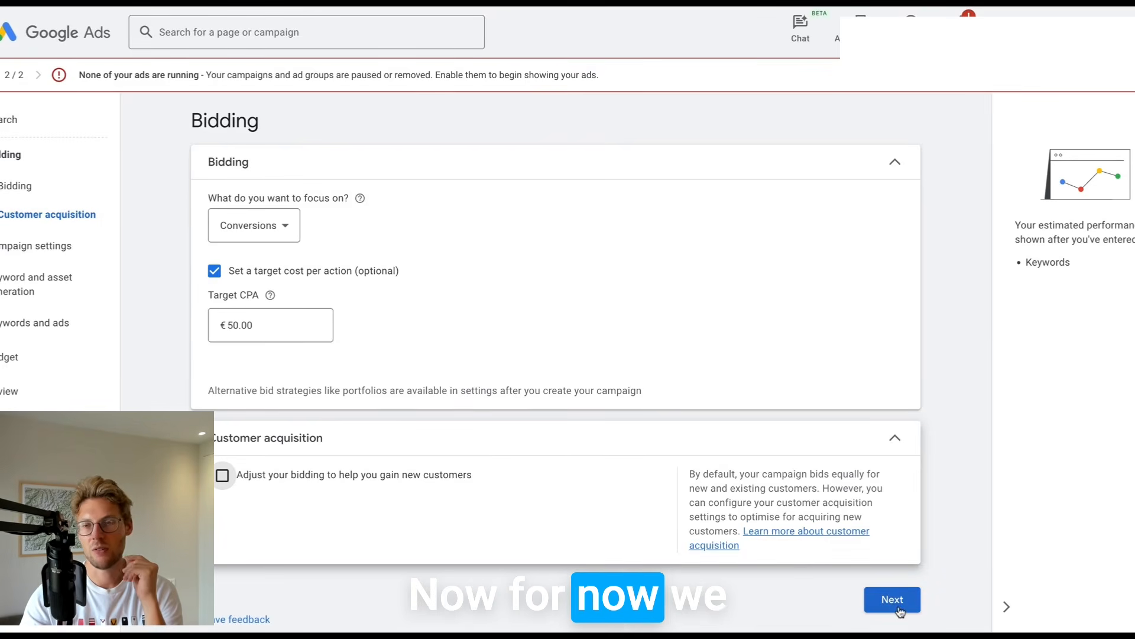
pyautogui.click(898, 609)
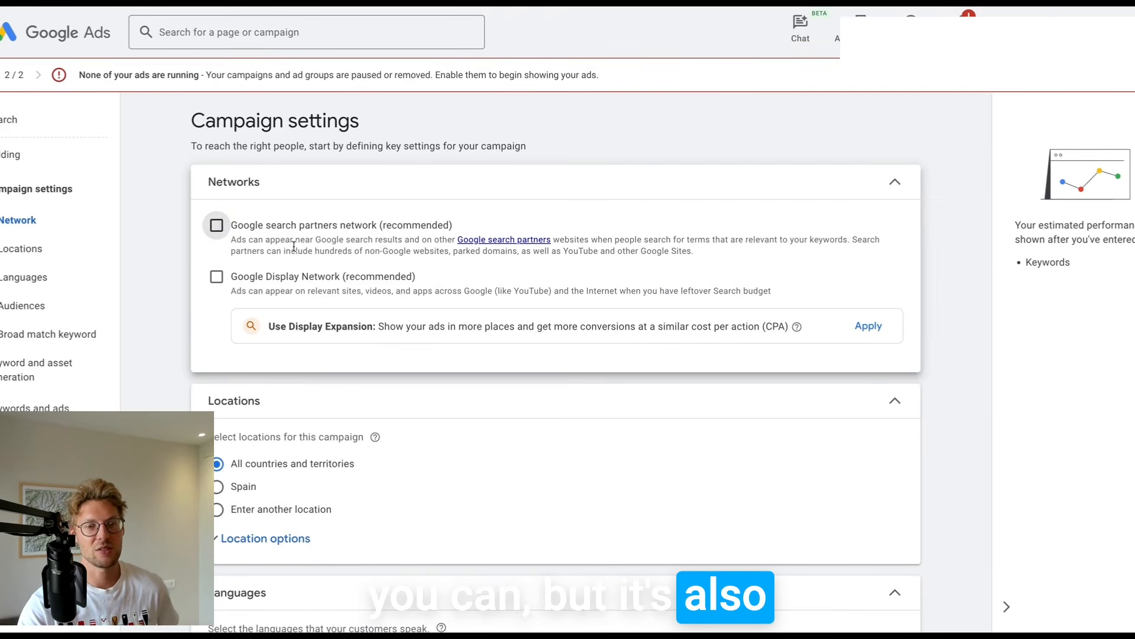
# Target Spain as the campaign location and limit the location options to Presence: people in or regularly in the included locations
pyautogui.scroll(-3, 419, 338)
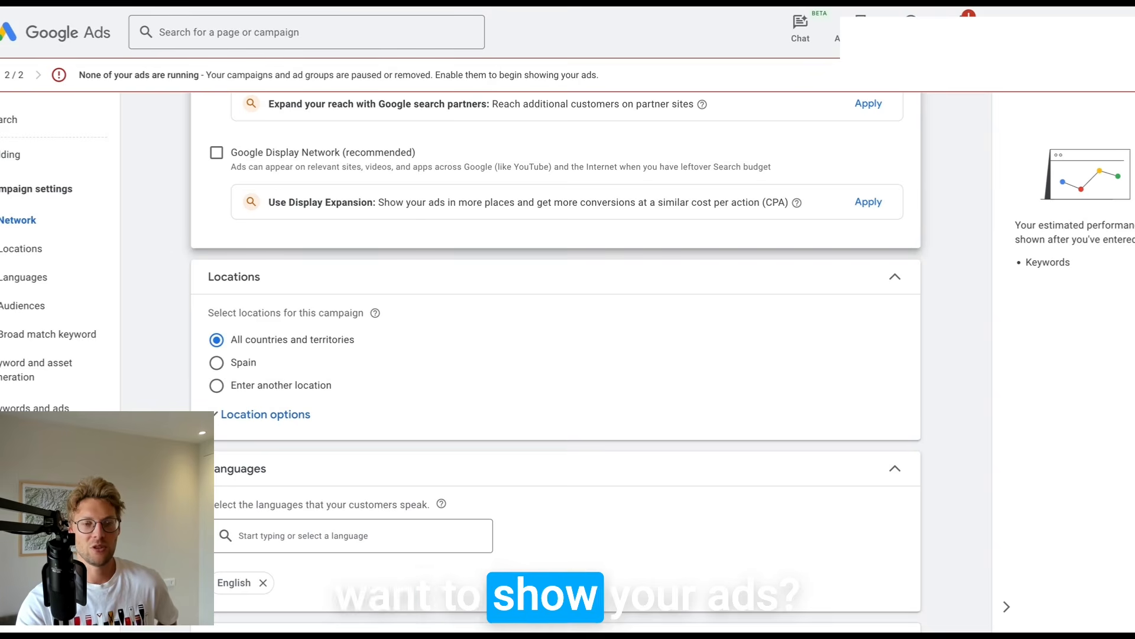
pyautogui.click(216, 363)
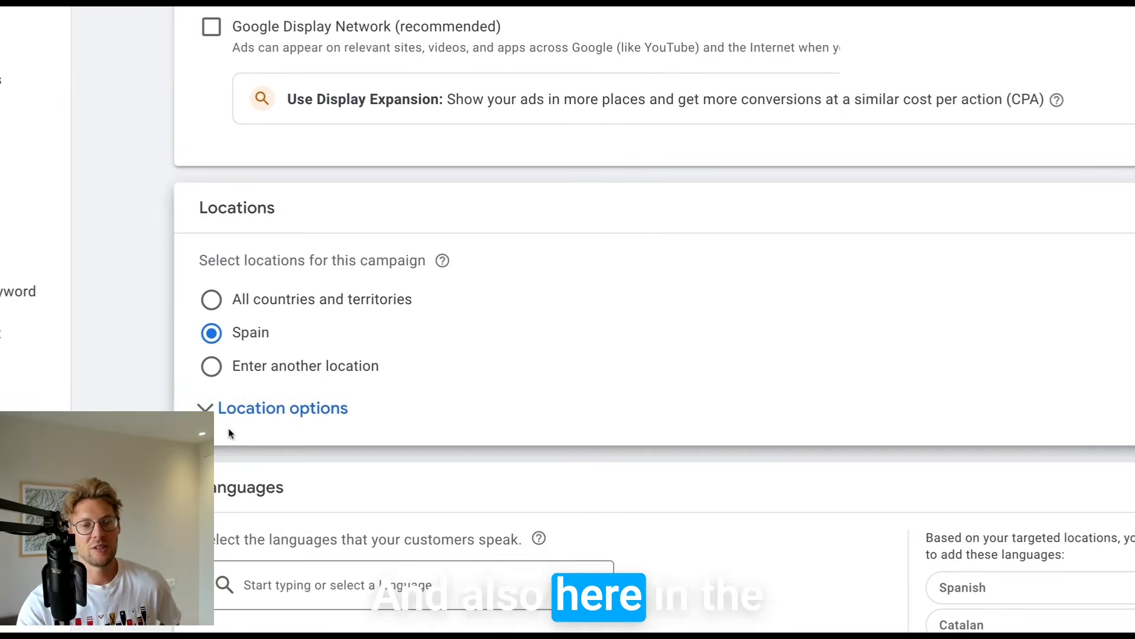
pyautogui.click(218, 421)
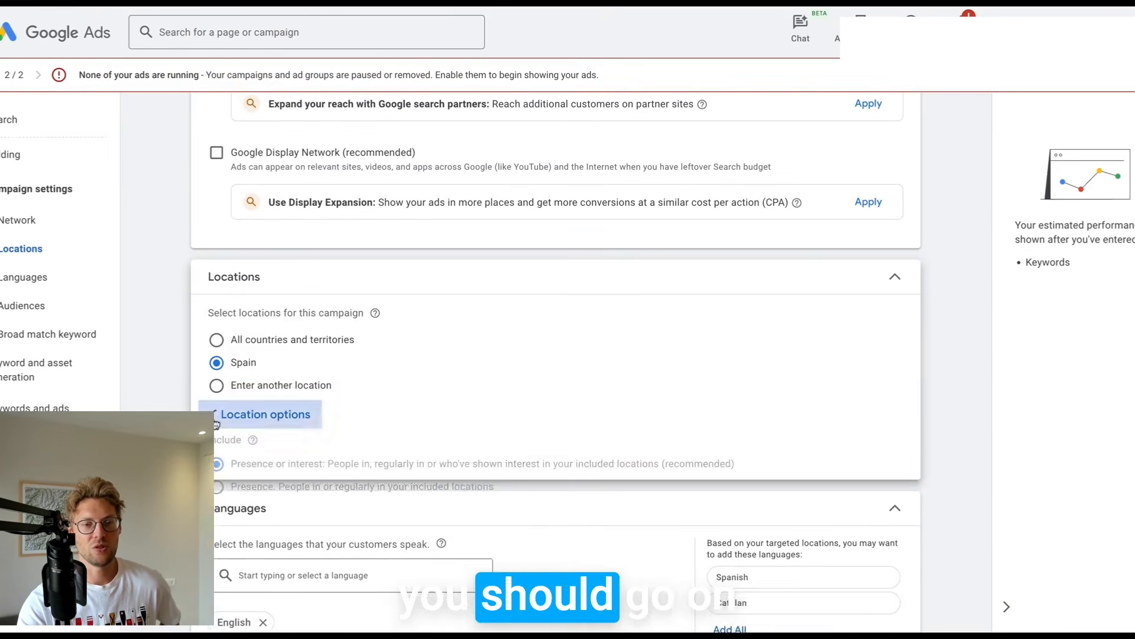
pyautogui.scroll(-1, 216, 425)
pyautogui.click(218, 449)
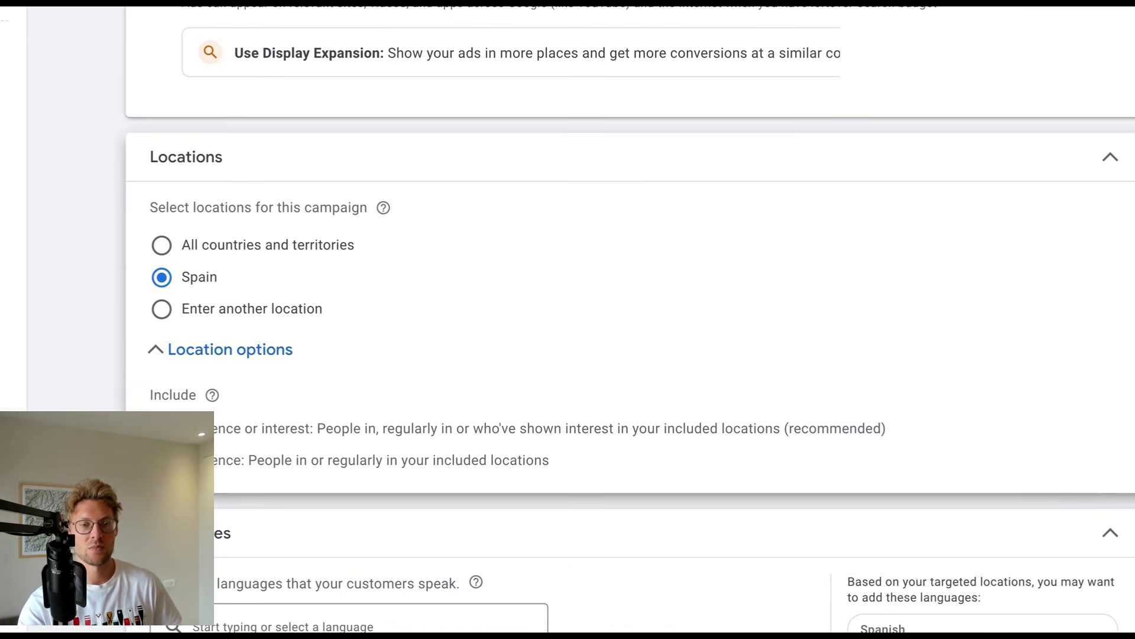
# Replace English with Spanish as the campaign's customer language
pyautogui.click(281, 628)
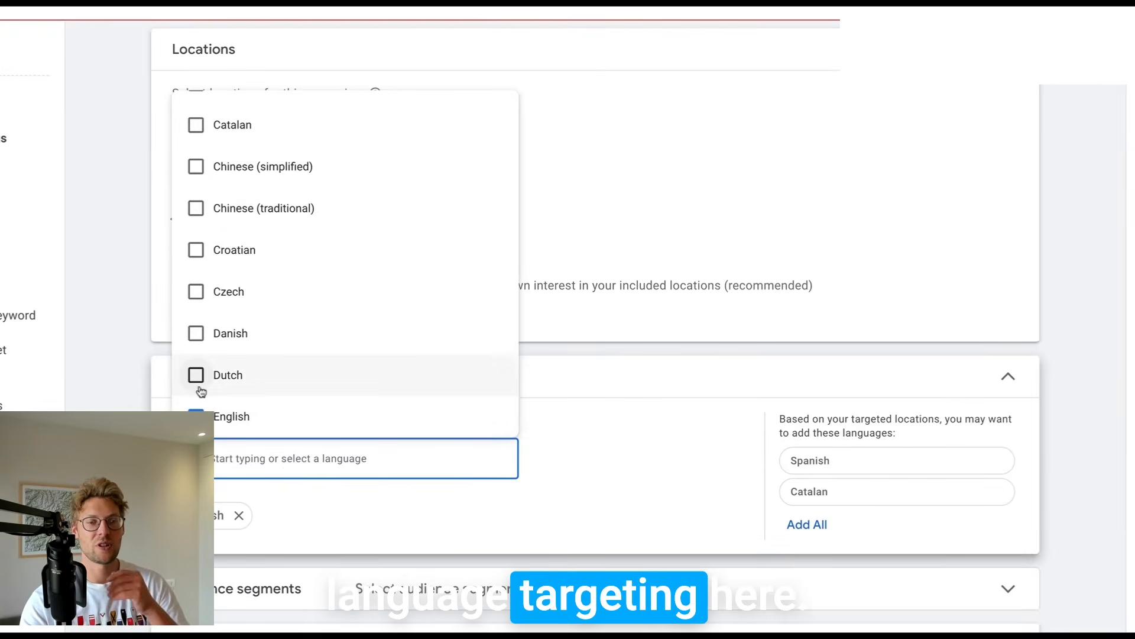
pyautogui.click(161, 421)
pyautogui.scroll(1, 216, 375)
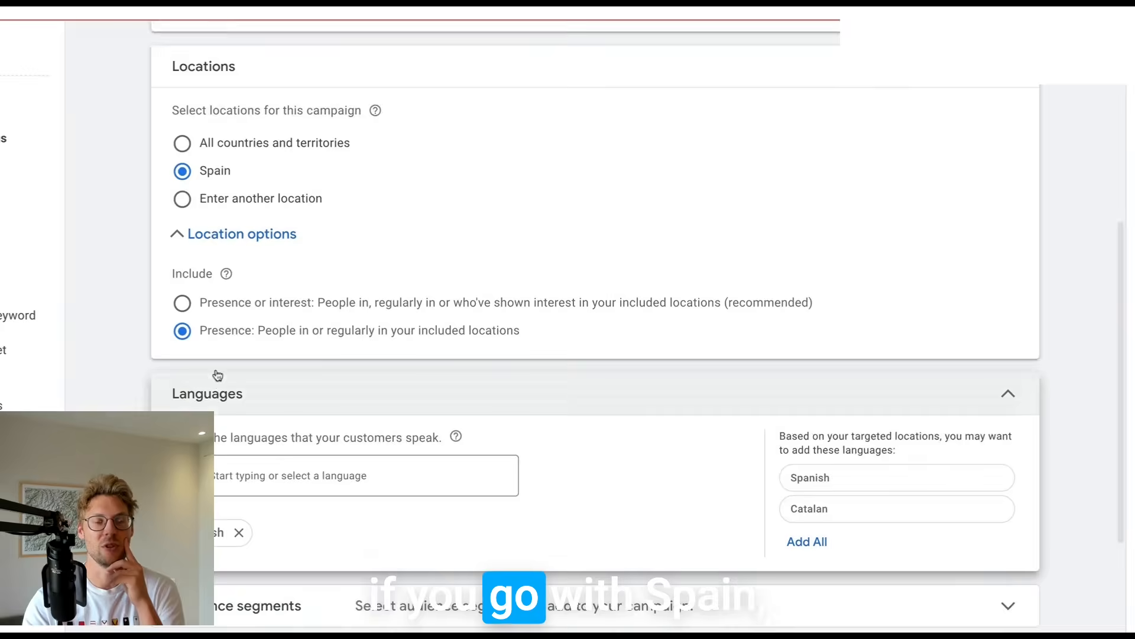
pyautogui.click(232, 492)
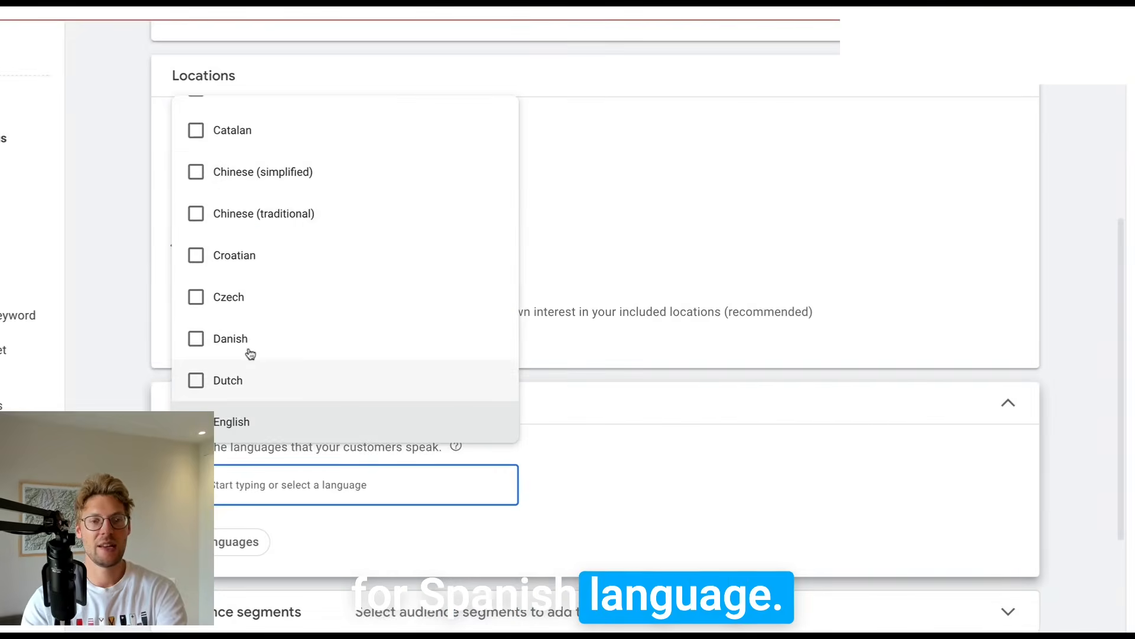
pyautogui.scroll(1, 250, 353)
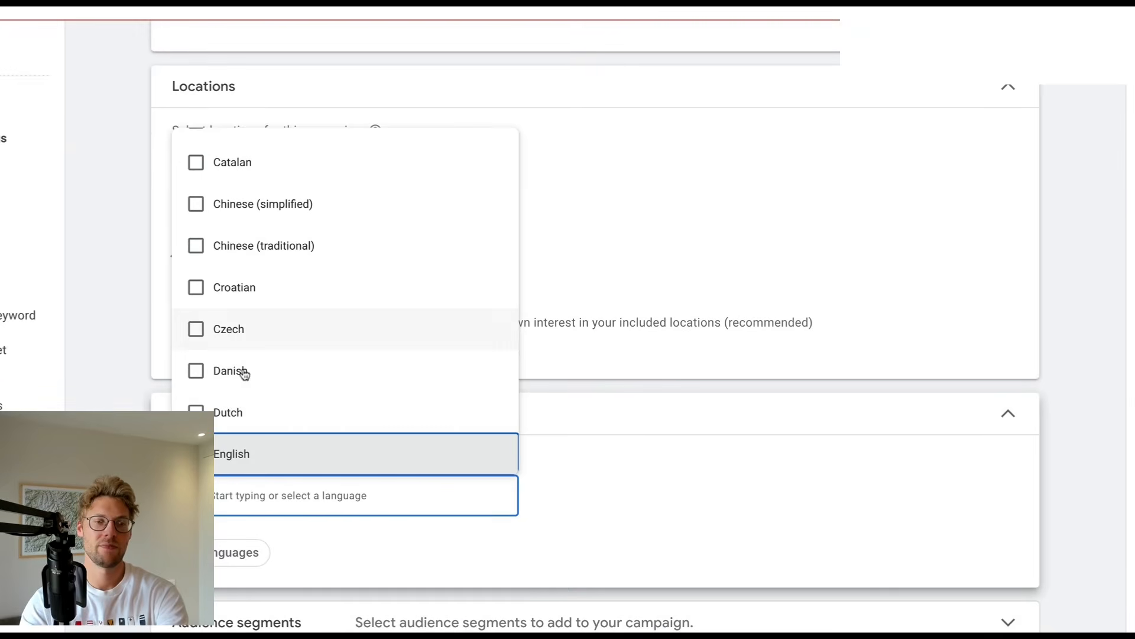
pyautogui.click(236, 517)
pyautogui.click(234, 497)
pyautogui.write('Spa')
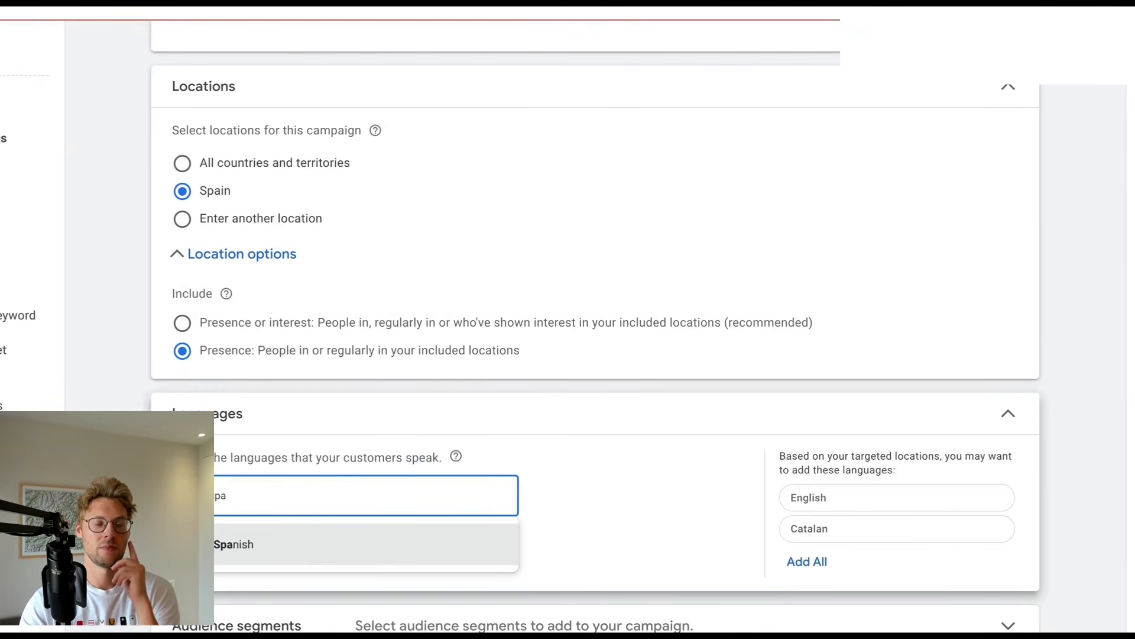
pyautogui.press('Return')
# Expand the audience segments settings and review the suggested segments and targeting setting, keeping Observation selected
pyautogui.scroll(-5, 629, 452)
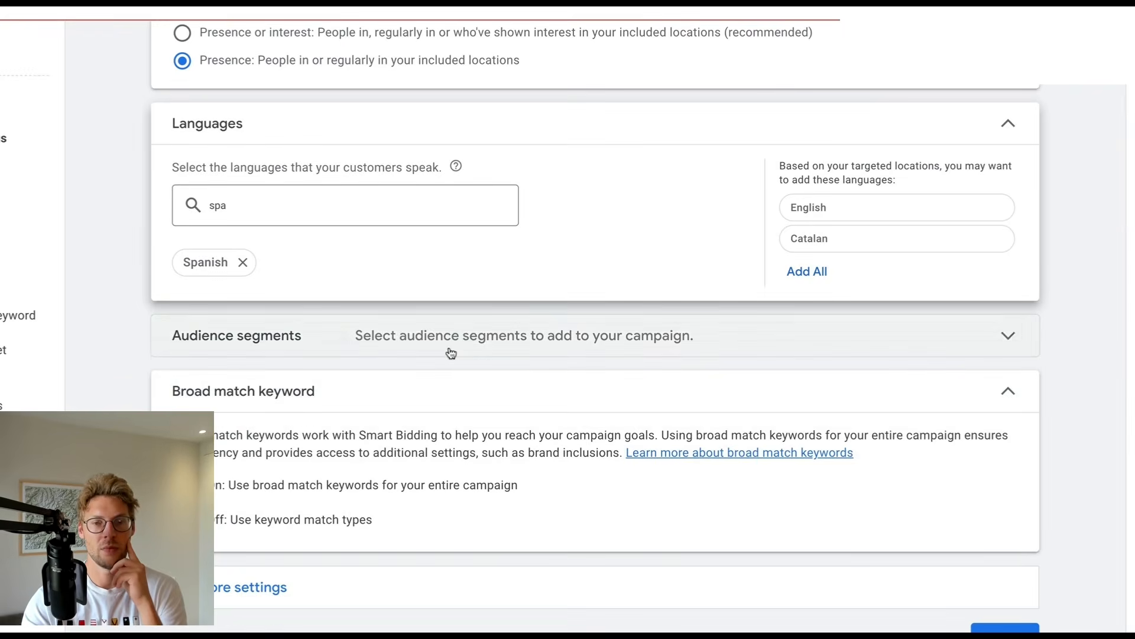
pyautogui.click(451, 353)
pyautogui.scroll(-3, 451, 352)
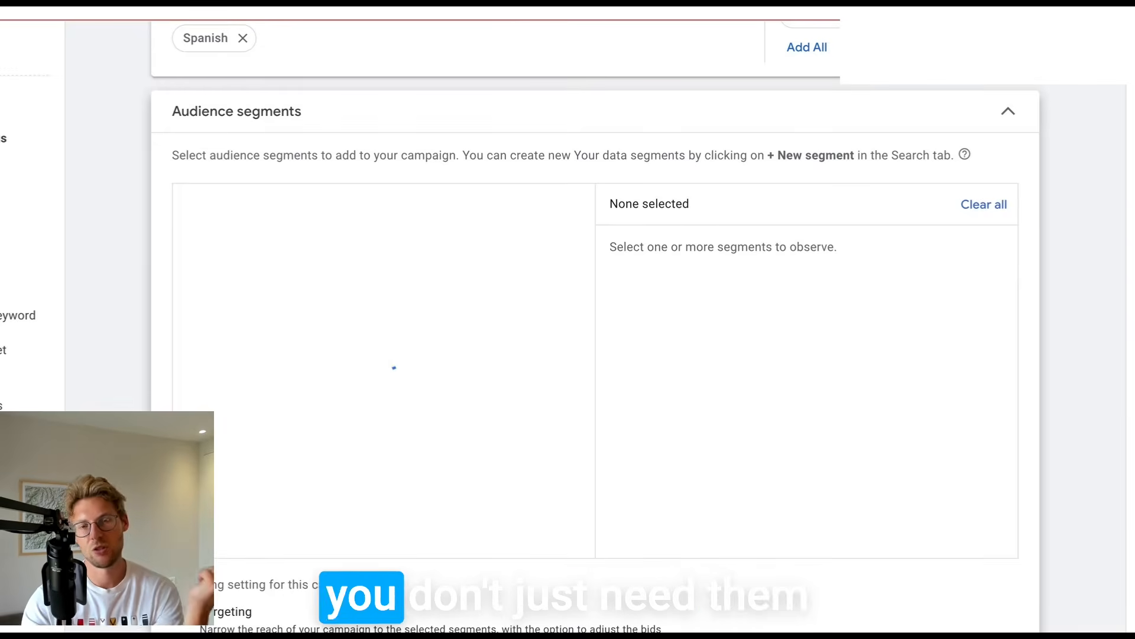
pyautogui.scroll(-1, 451, 367)
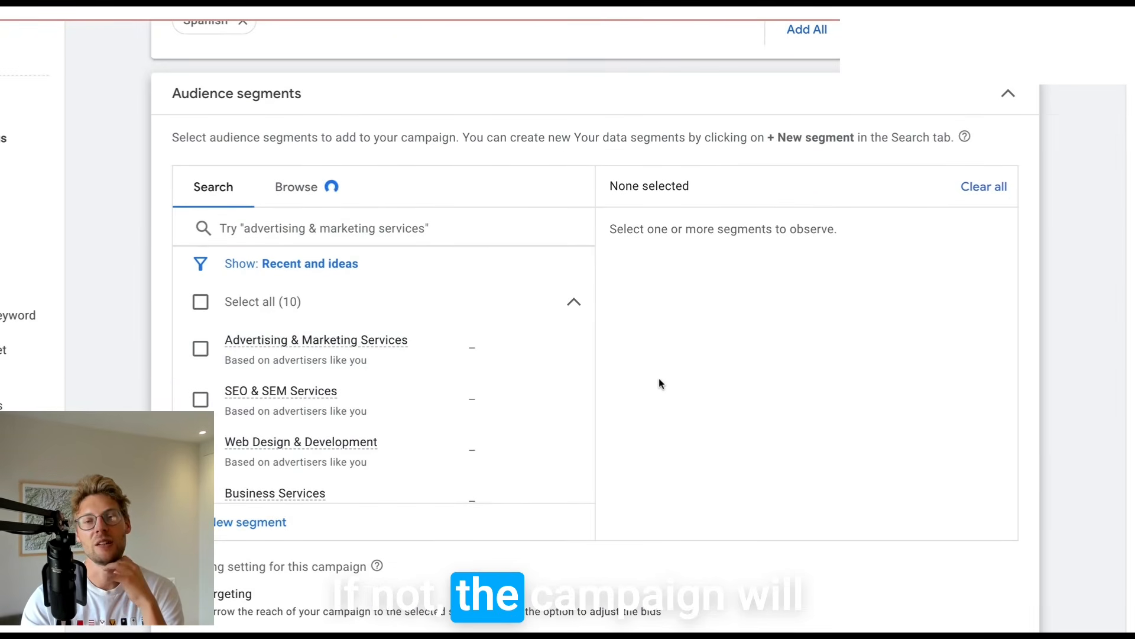
pyautogui.scroll(-5, 660, 381)
pyautogui.scroll(-1, 577, 383)
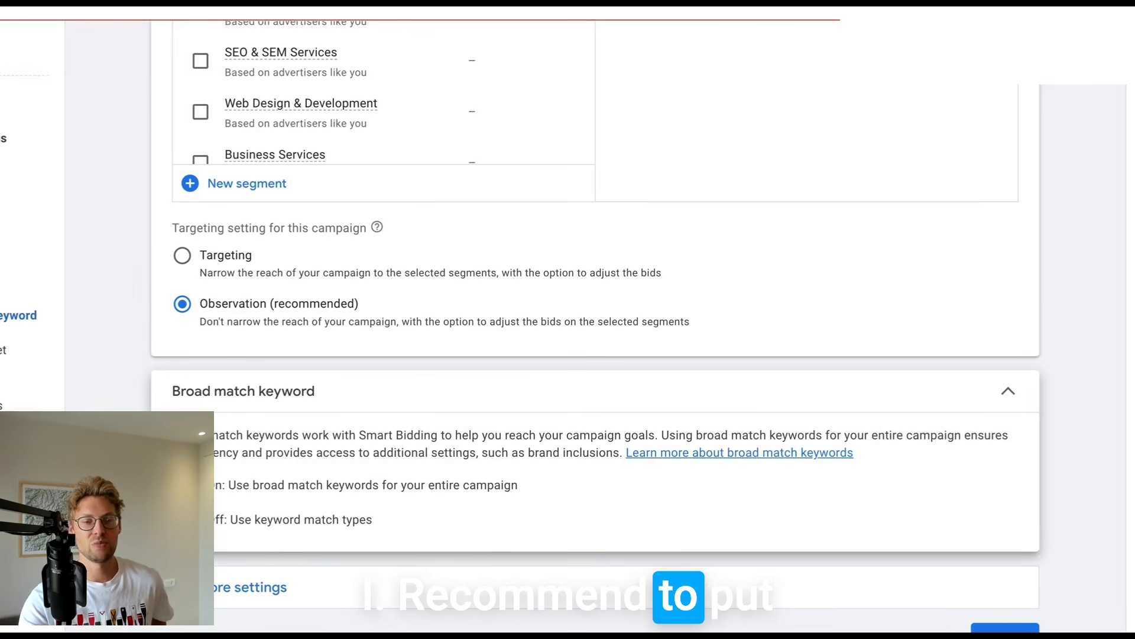
# Open the additional ad schedule setting and restrict the ads to Mondays - Fridays
pyautogui.scroll(-1, 355, 553)
pyautogui.scroll(-3, 355, 553)
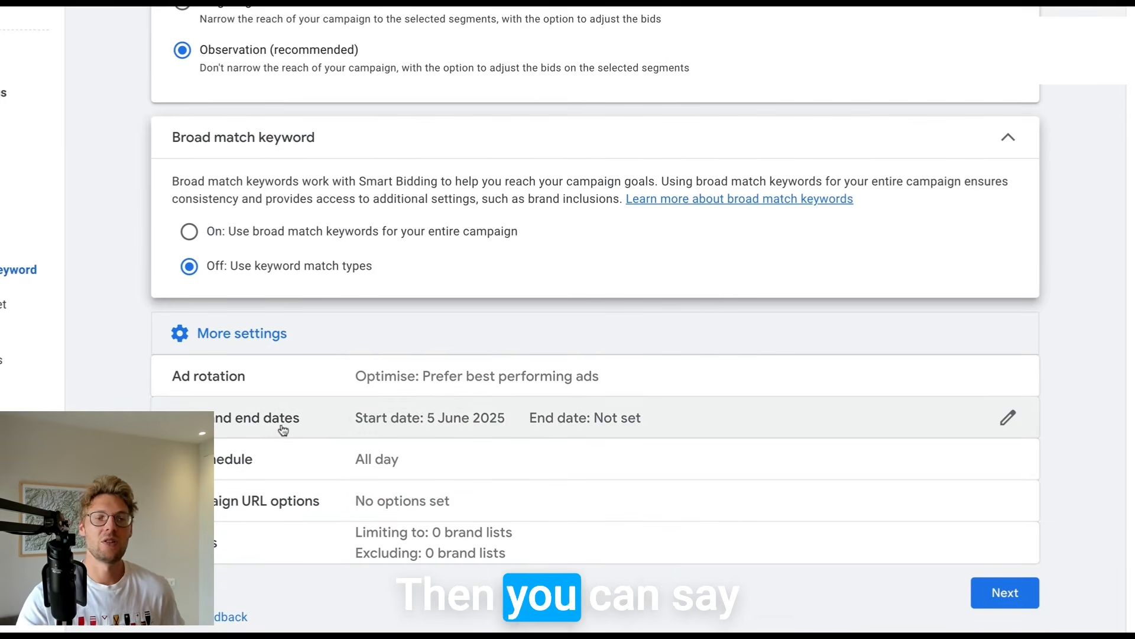
pyautogui.click(289, 462)
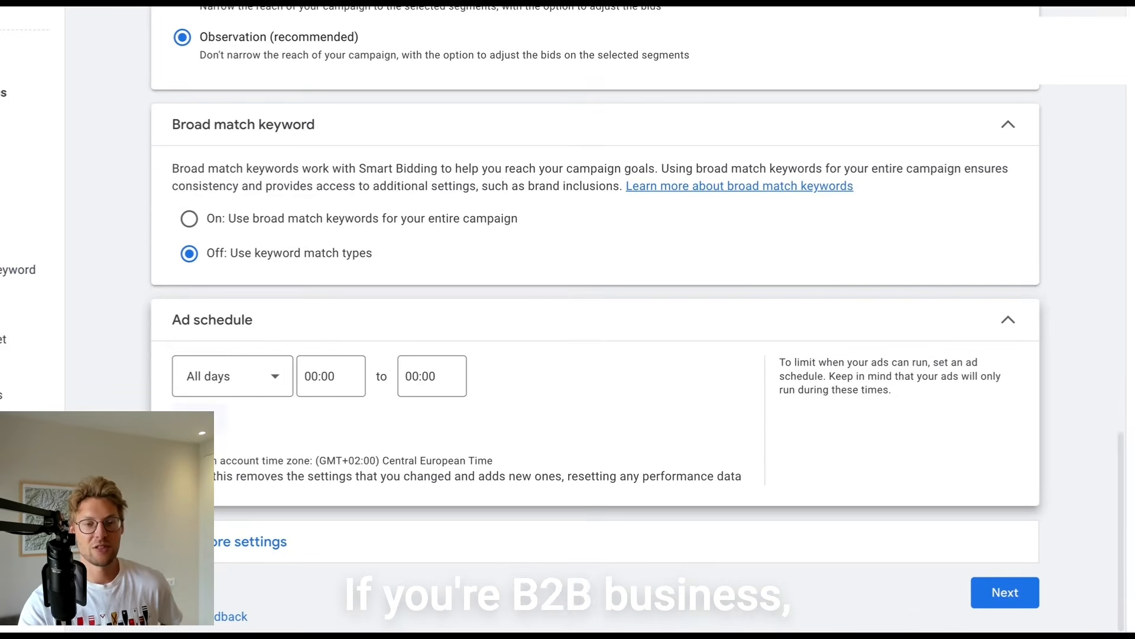
pyautogui.click(260, 377)
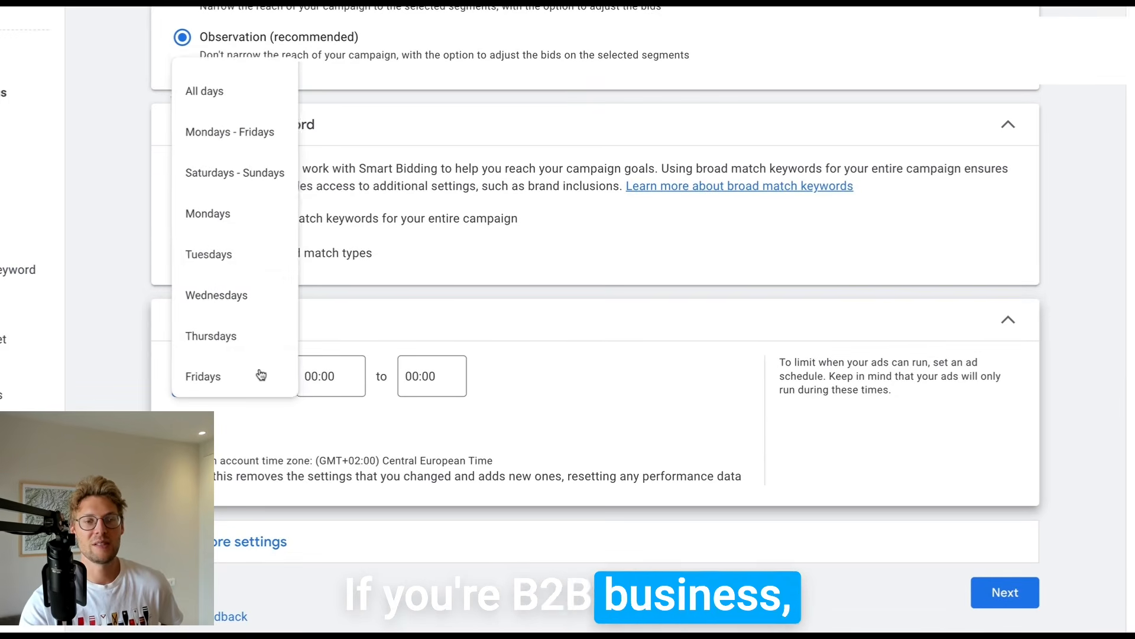
pyautogui.click(215, 126)
# Set the weekday ad schedule to run from 06:00 to 22:30
pyautogui.click(354, 376)
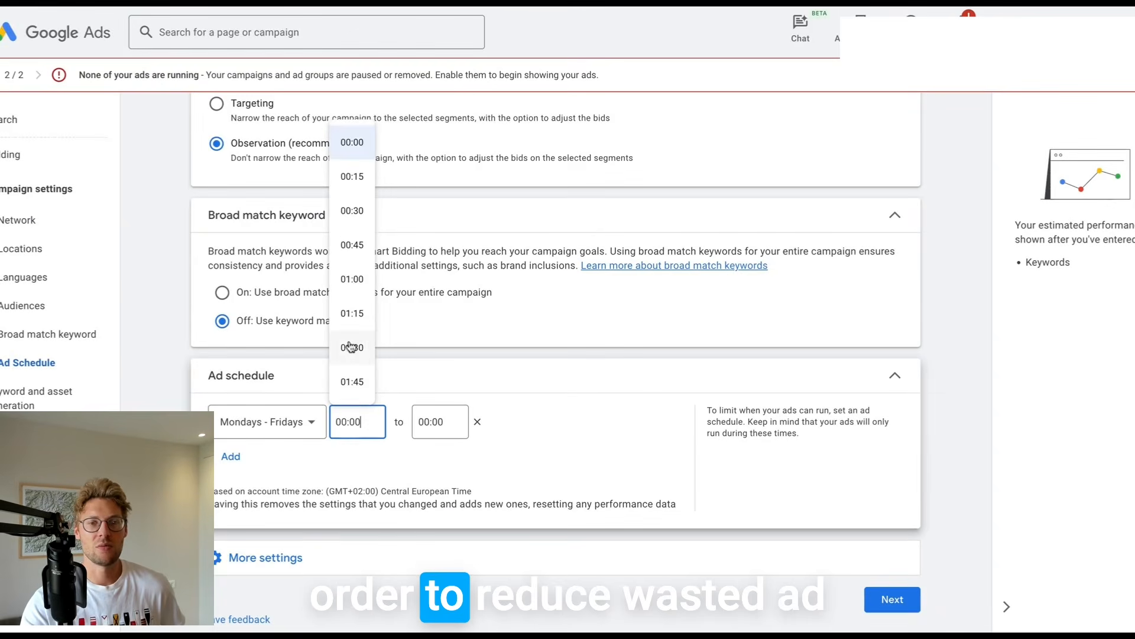
pyautogui.scroll(-10, 346, 284)
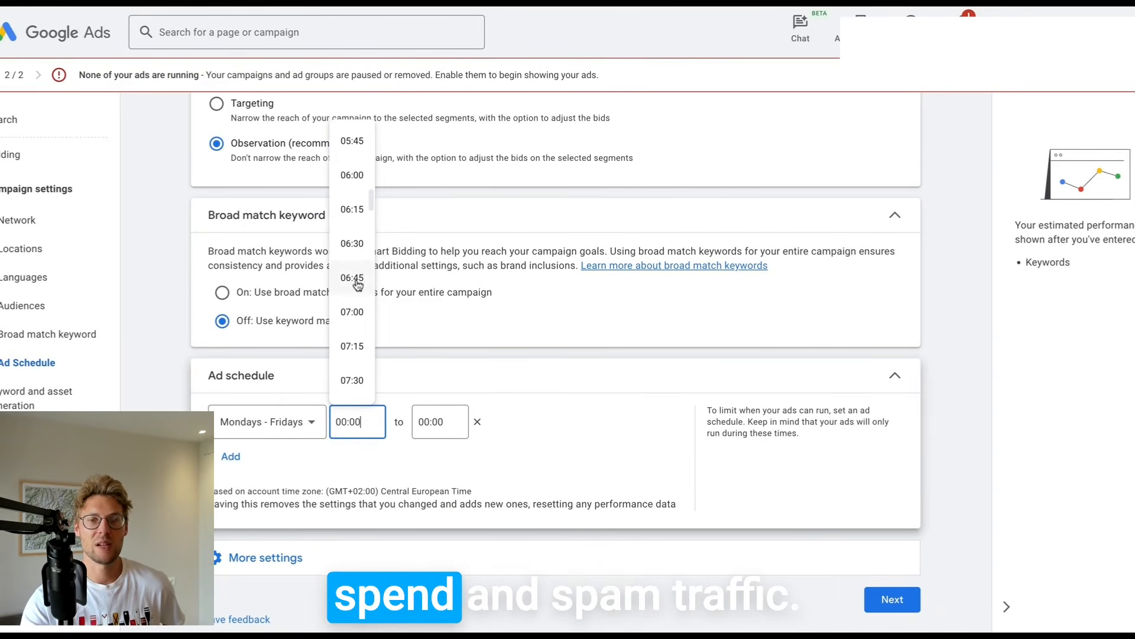
pyautogui.click(352, 183)
pyautogui.click(439, 421)
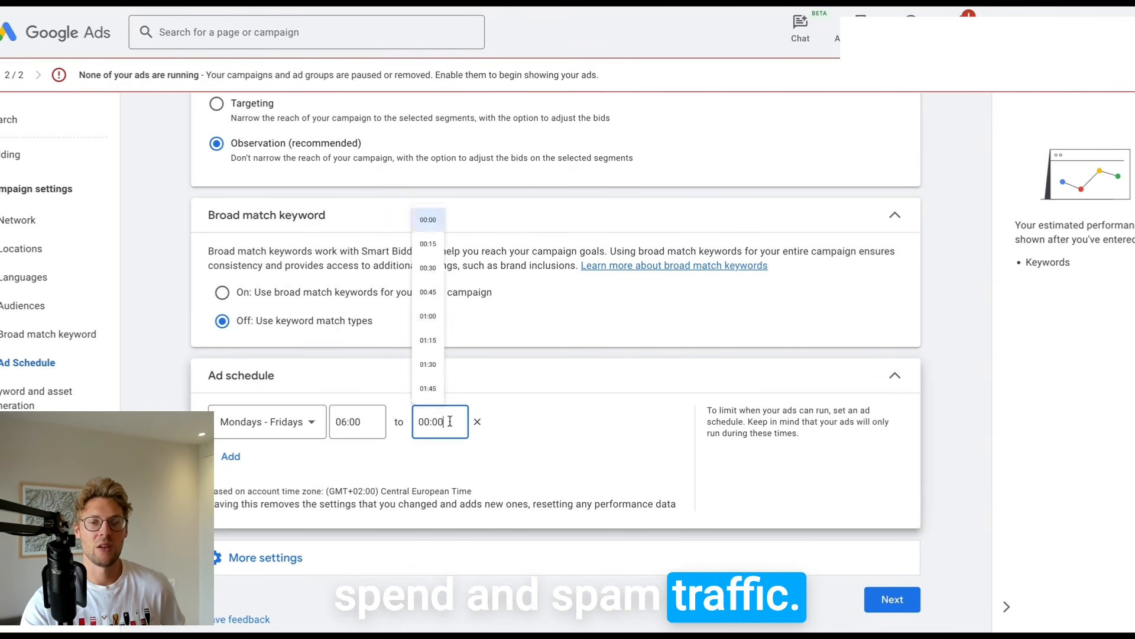
pyautogui.scroll(-10, 438, 368)
pyautogui.scroll(-10, 444, 368)
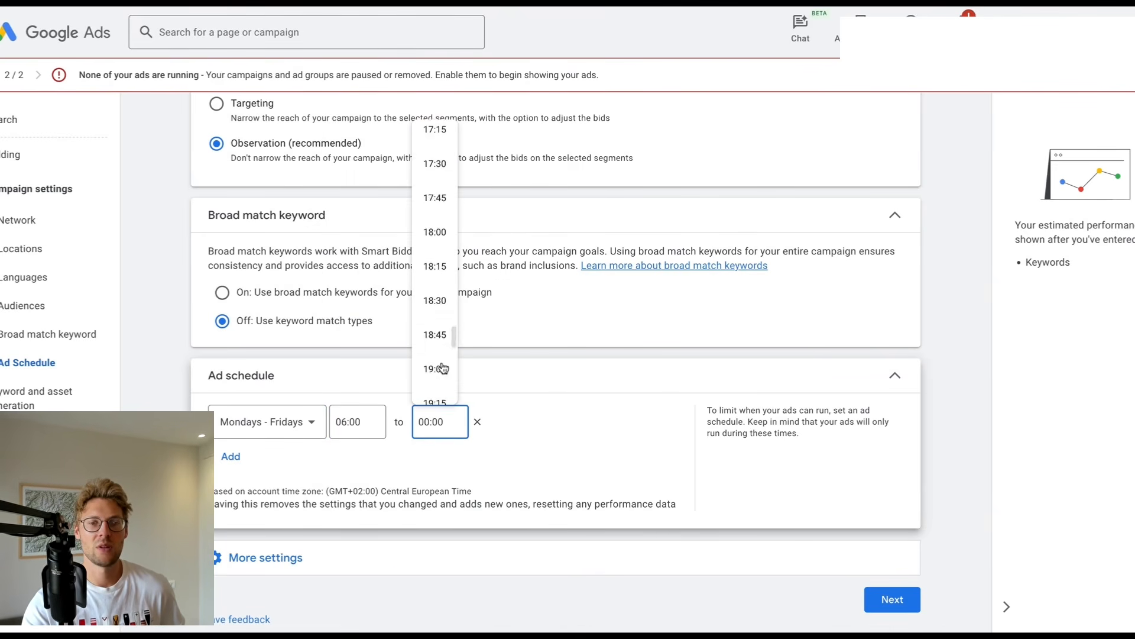
pyautogui.scroll(-4, 441, 374)
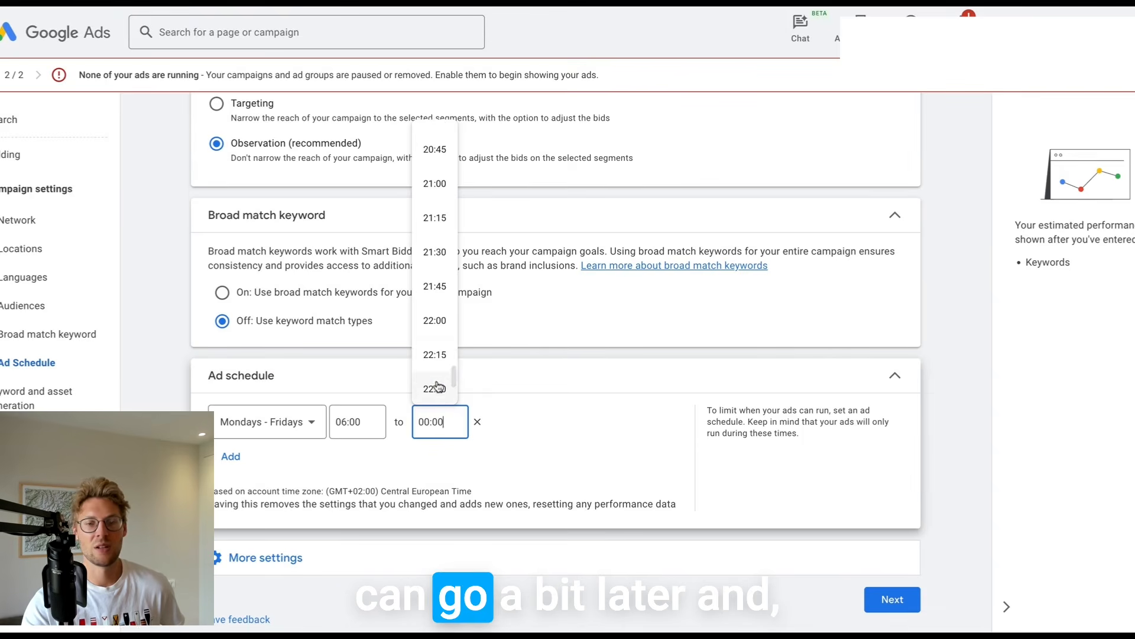
pyautogui.click(435, 397)
# Expand the start and end dates settings and switch the end date from None to a specific date, browsing the calendar without picking one
pyautogui.click(333, 567)
pyautogui.scroll(-2, 333, 566)
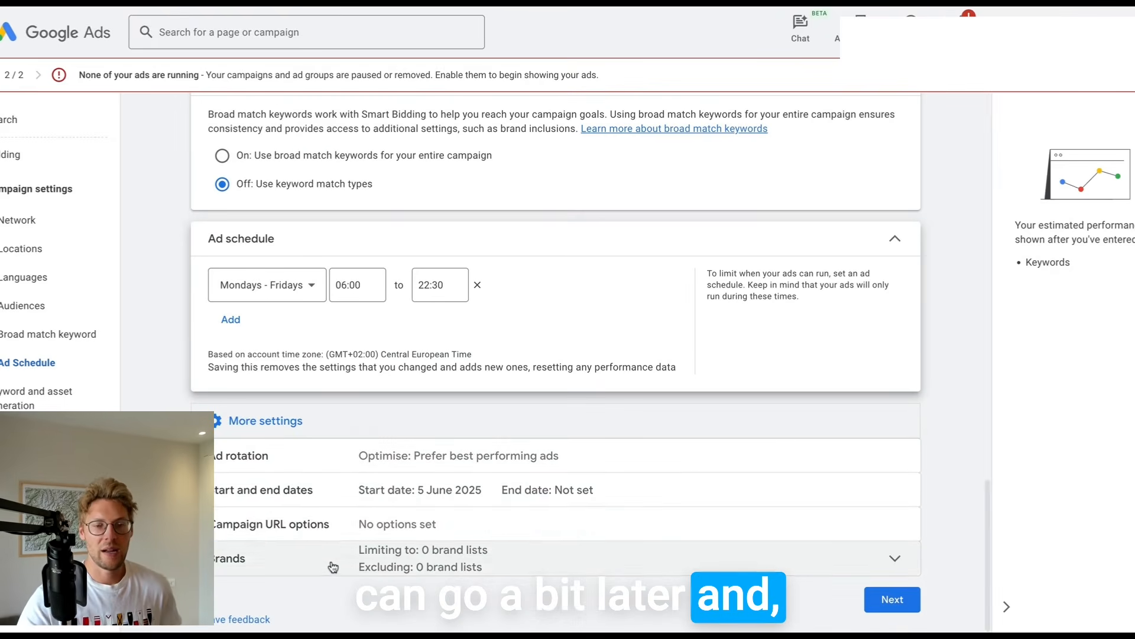
pyautogui.click(337, 507)
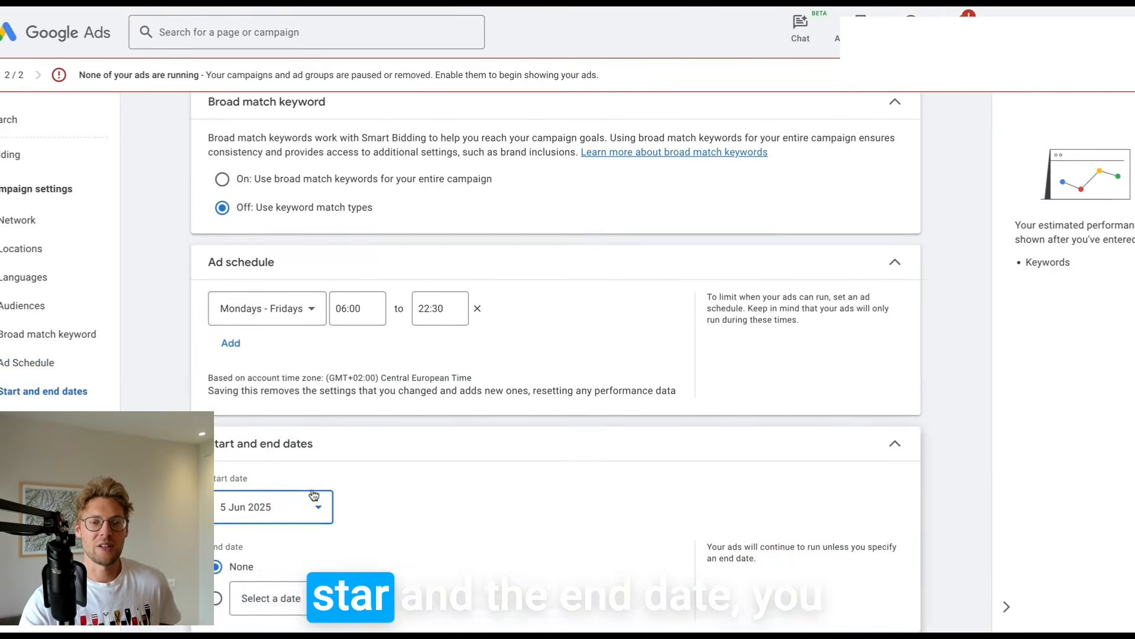
pyautogui.scroll(-1, 319, 500)
pyautogui.click(241, 503)
pyautogui.click(241, 503)
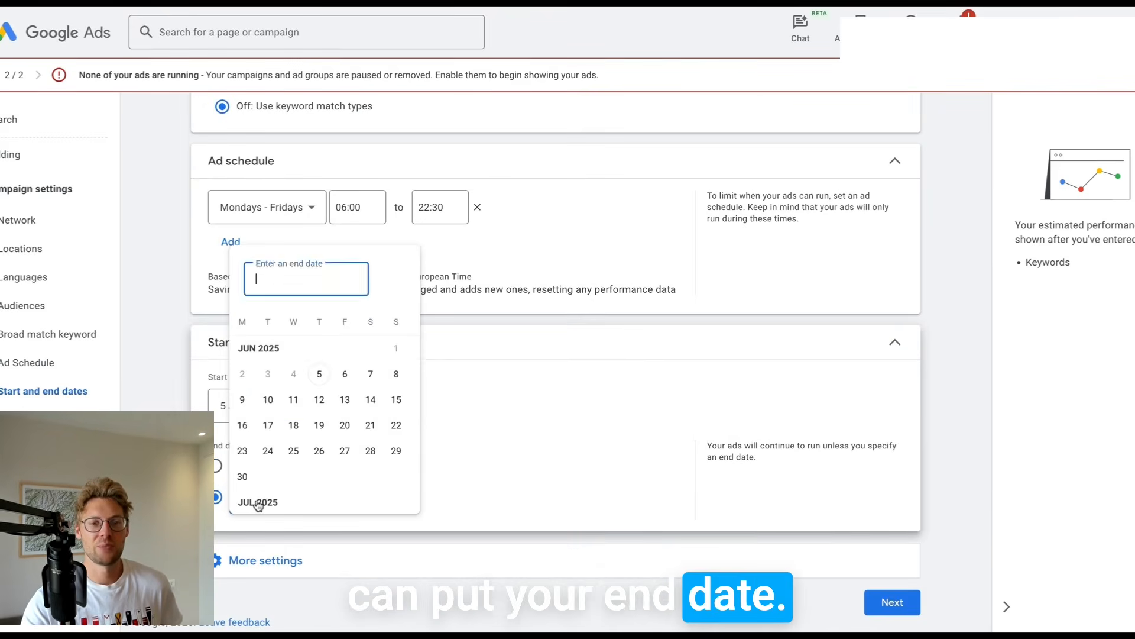
pyautogui.scroll(-3, 292, 437)
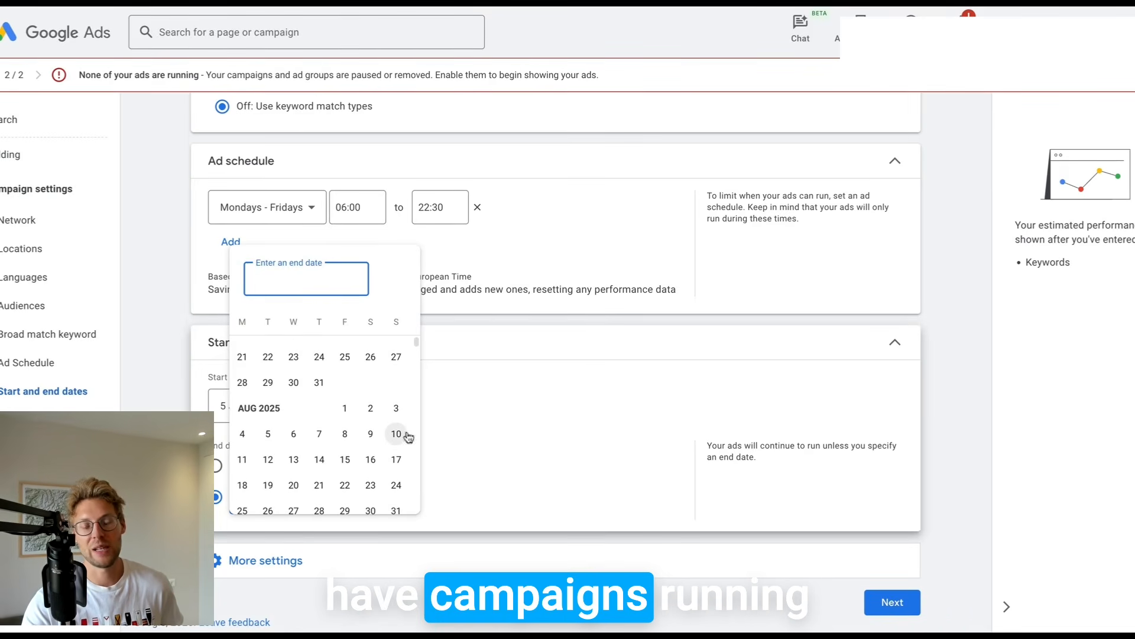
pyautogui.click(467, 452)
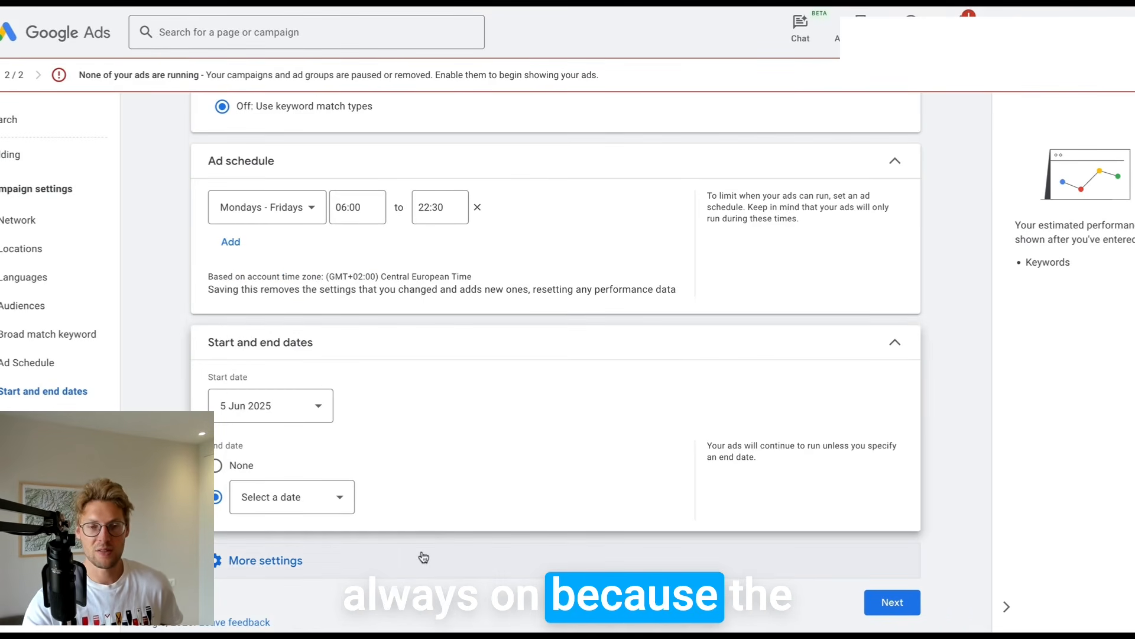
# Expand the Brands settings and start a new brand list for the brand exclusions
pyautogui.scroll(-2, 426, 532)
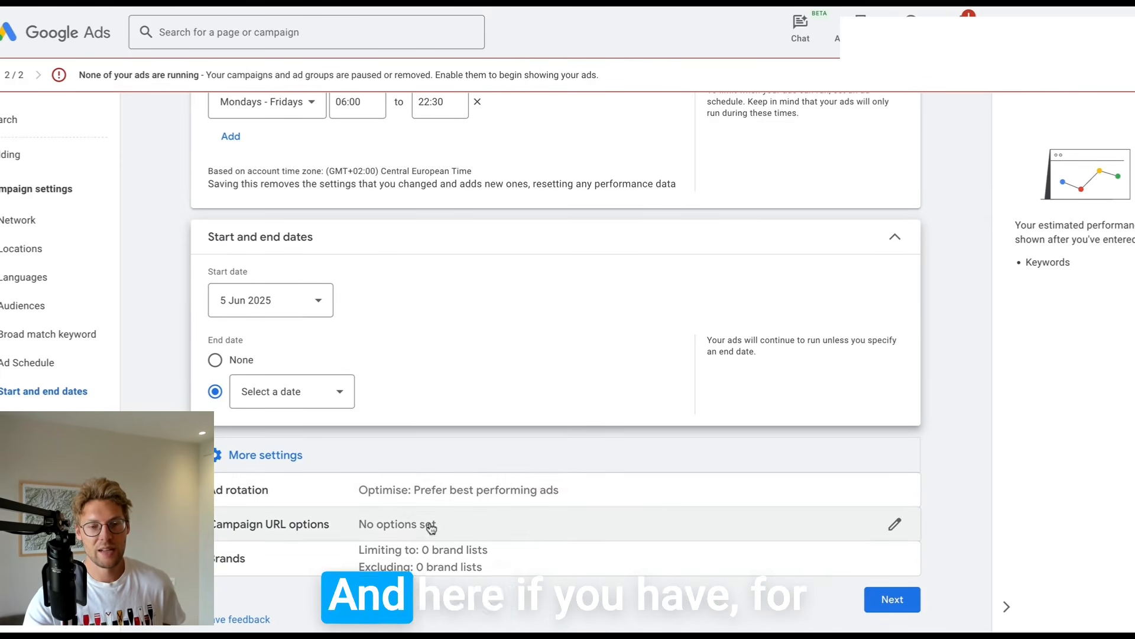
pyautogui.click(367, 556)
pyautogui.scroll(-5, 367, 556)
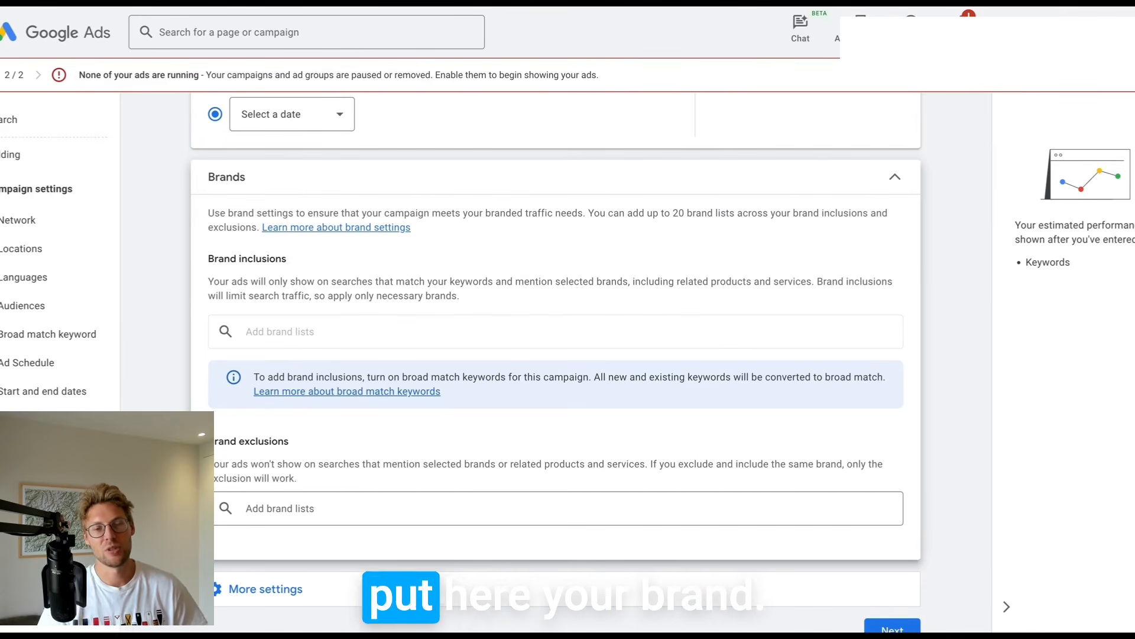
pyautogui.click(284, 508)
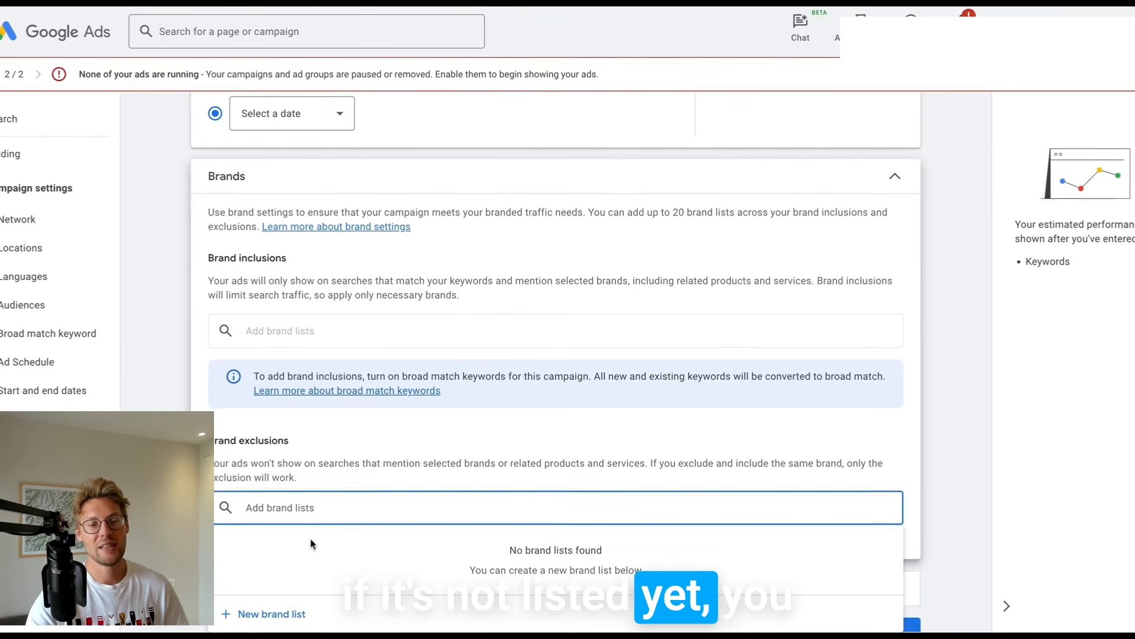
pyautogui.click(264, 615)
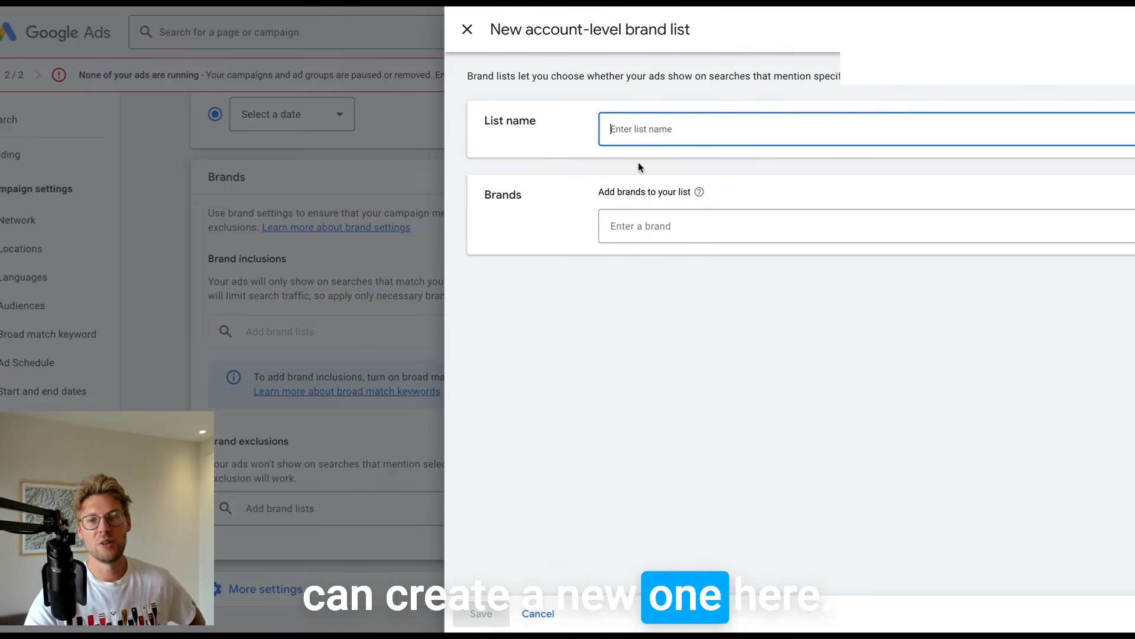
# Name the new brand list with the business owner's personal brand name and search for that same brand to add
pyautogui.write('Thomas eccel')
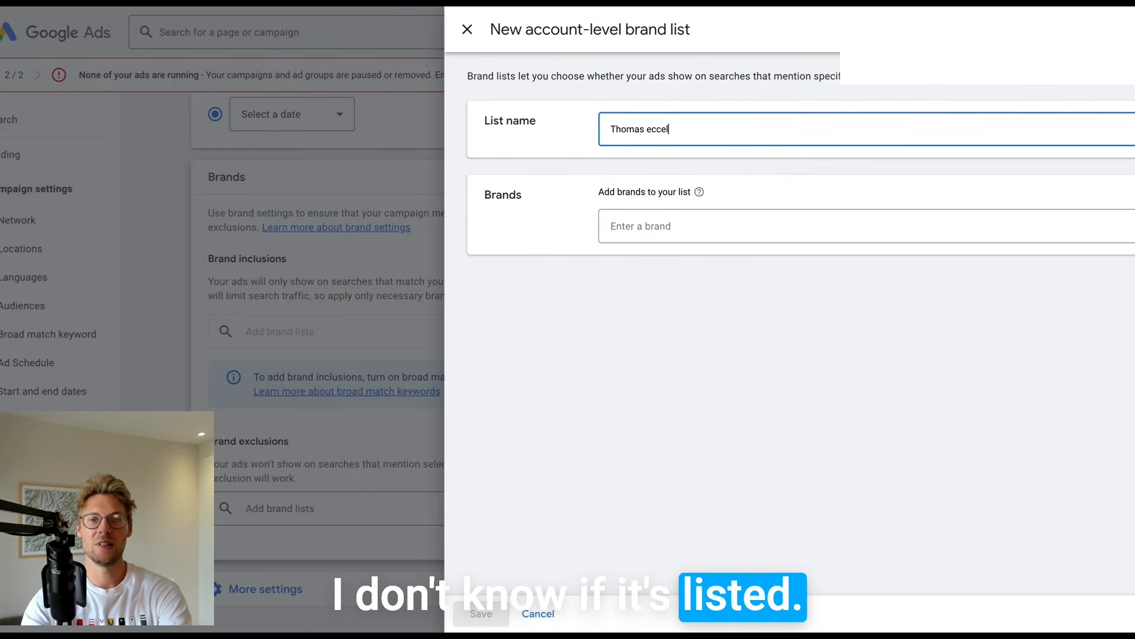
pyautogui.click(679, 232)
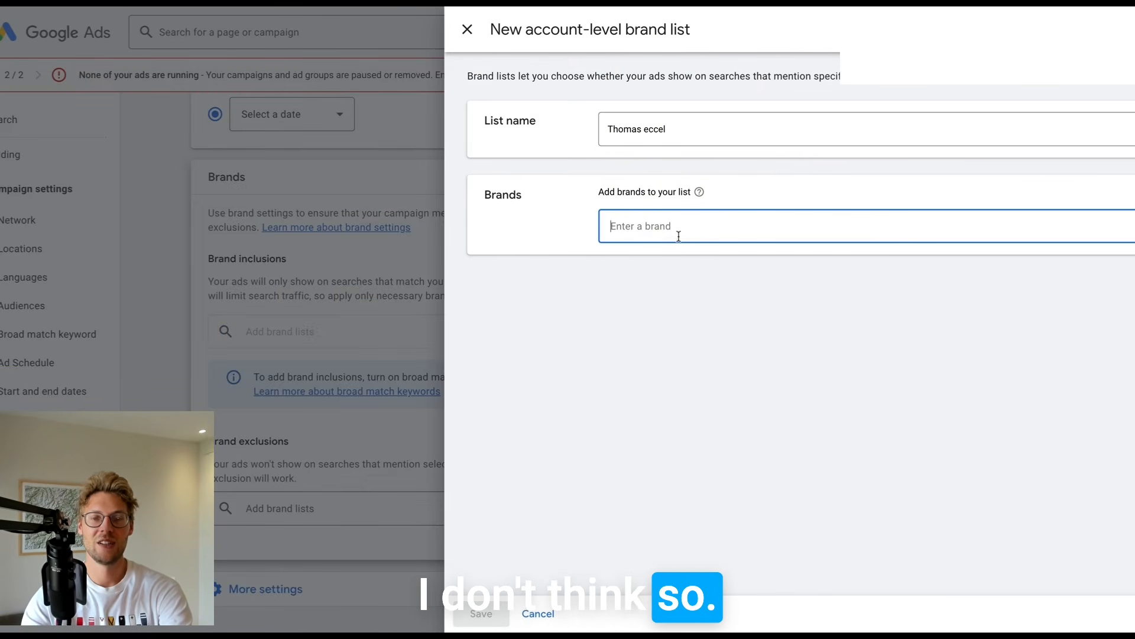
pyautogui.write('Thomas eccel')
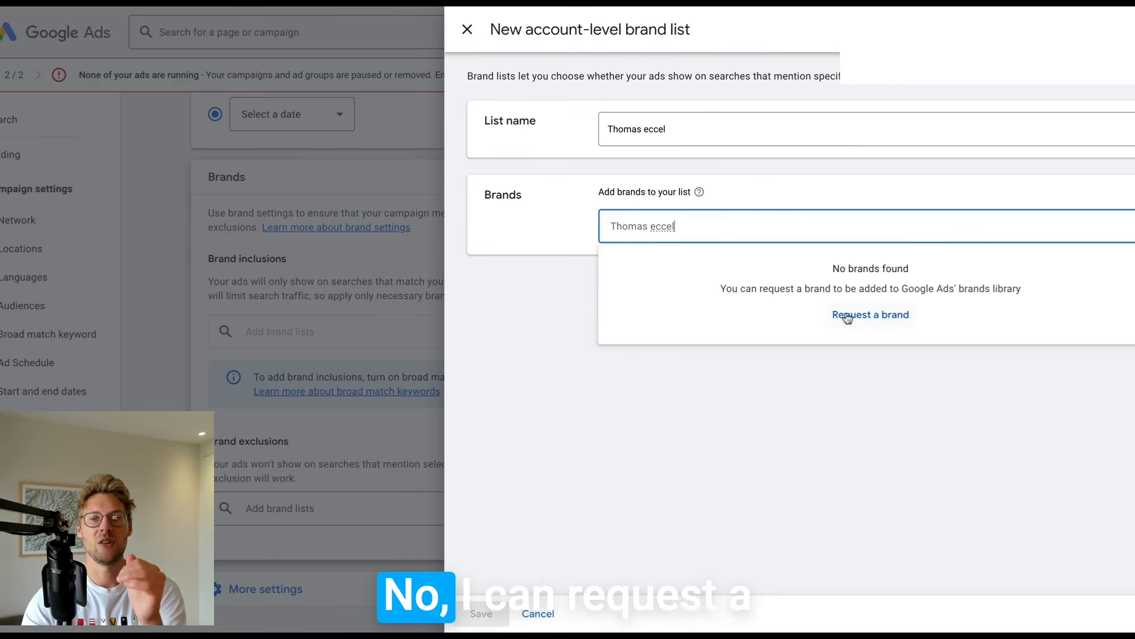
# Submit a new brand request with the business owner's personal brand name, category Product and the business website URL
pyautogui.click(846, 315)
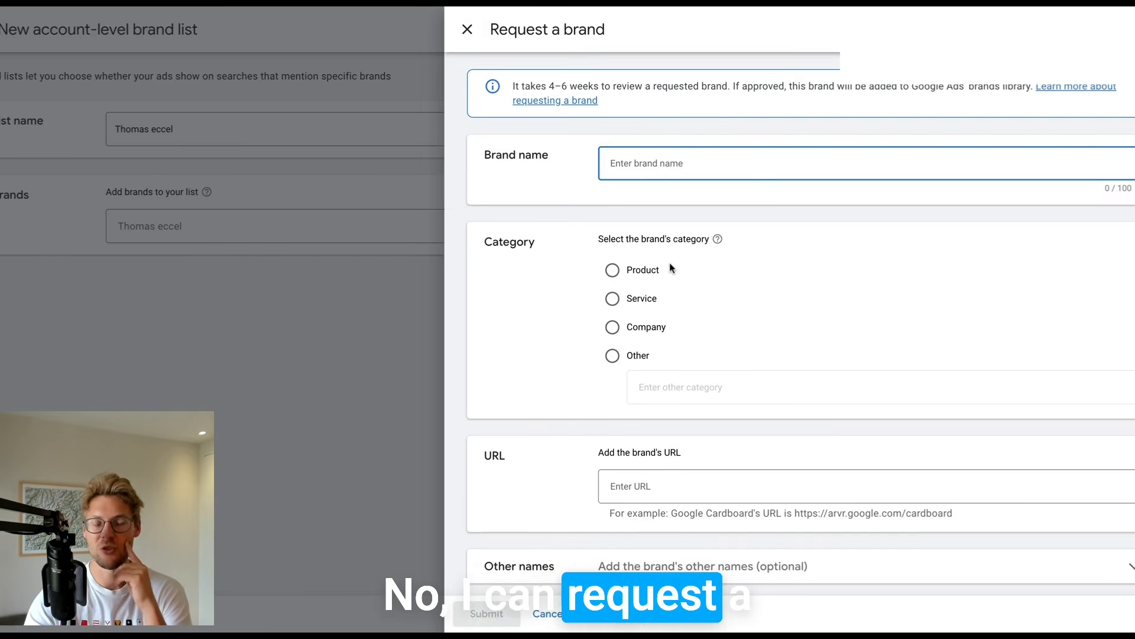
pyautogui.write('Thomas Eccel')
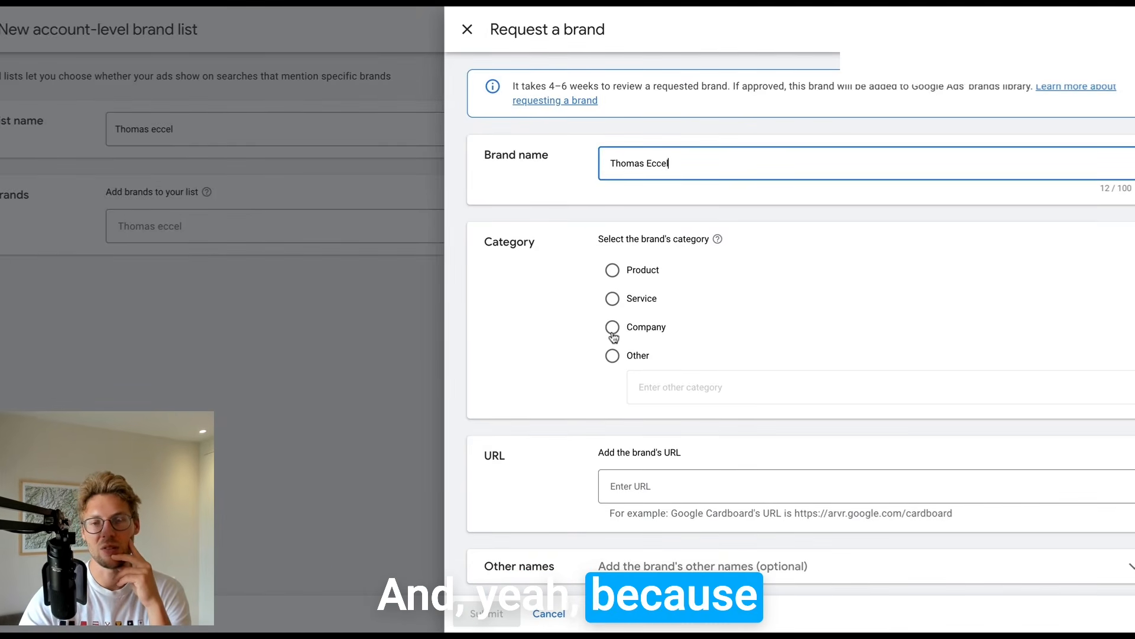
pyautogui.click(613, 270)
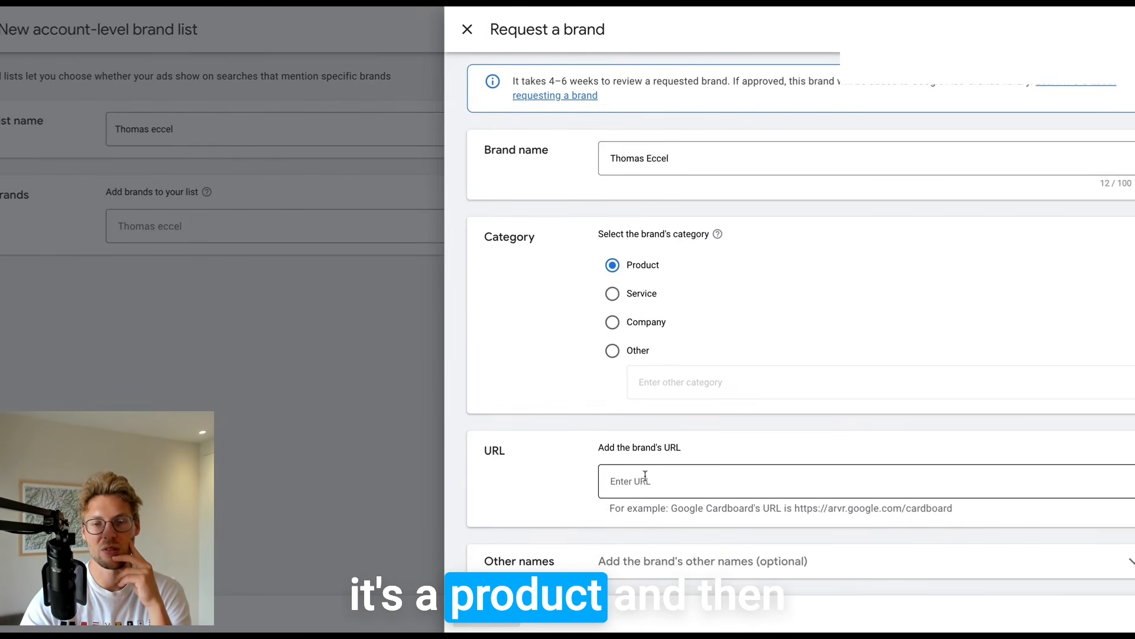
pyautogui.click(646, 476)
pyautogui.write('ww')
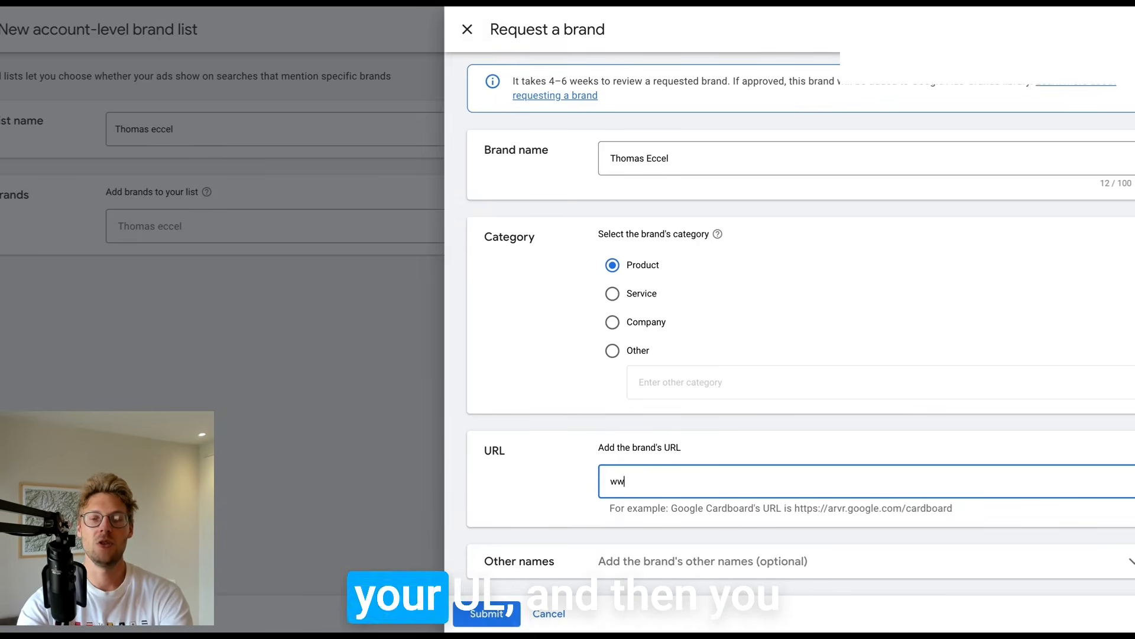
pyautogui.write('w.thomaseccel.com')
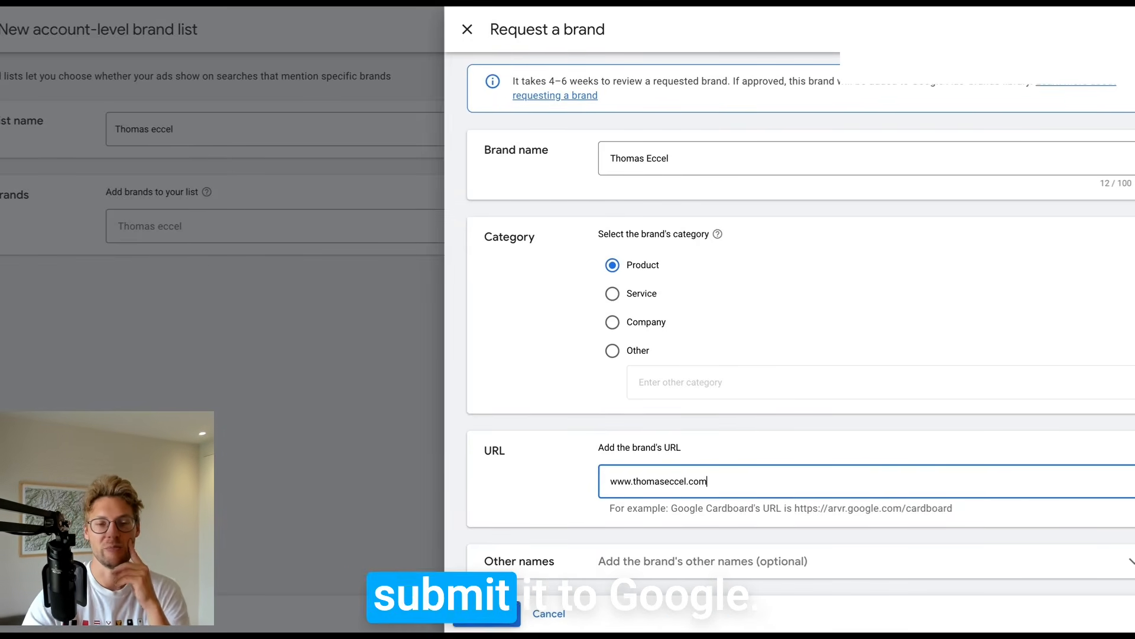
pyautogui.click(490, 615)
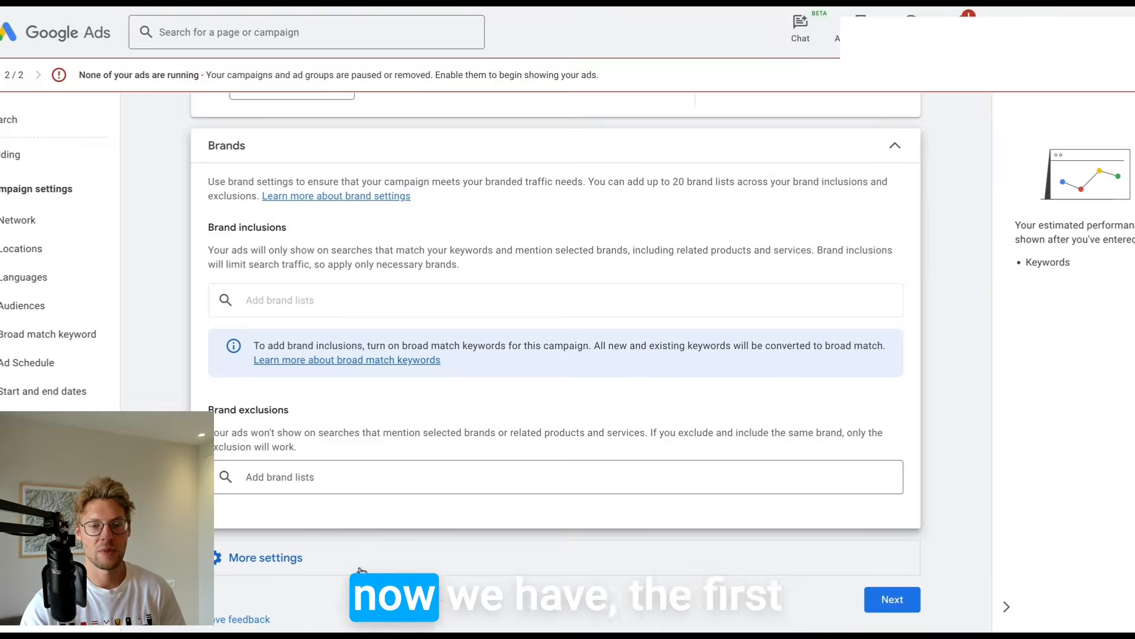
# Leave the remaining campaign settings as they are, continue, and skip the AI keyword and asset generation
pyautogui.scroll(-1, 361, 572)
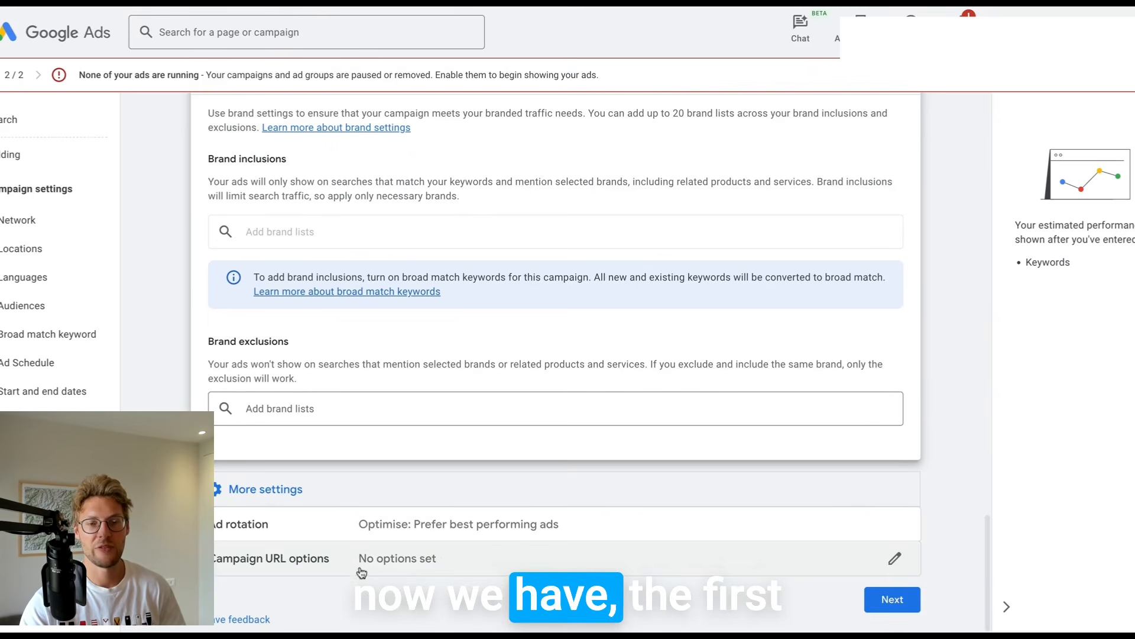
pyautogui.click(892, 599)
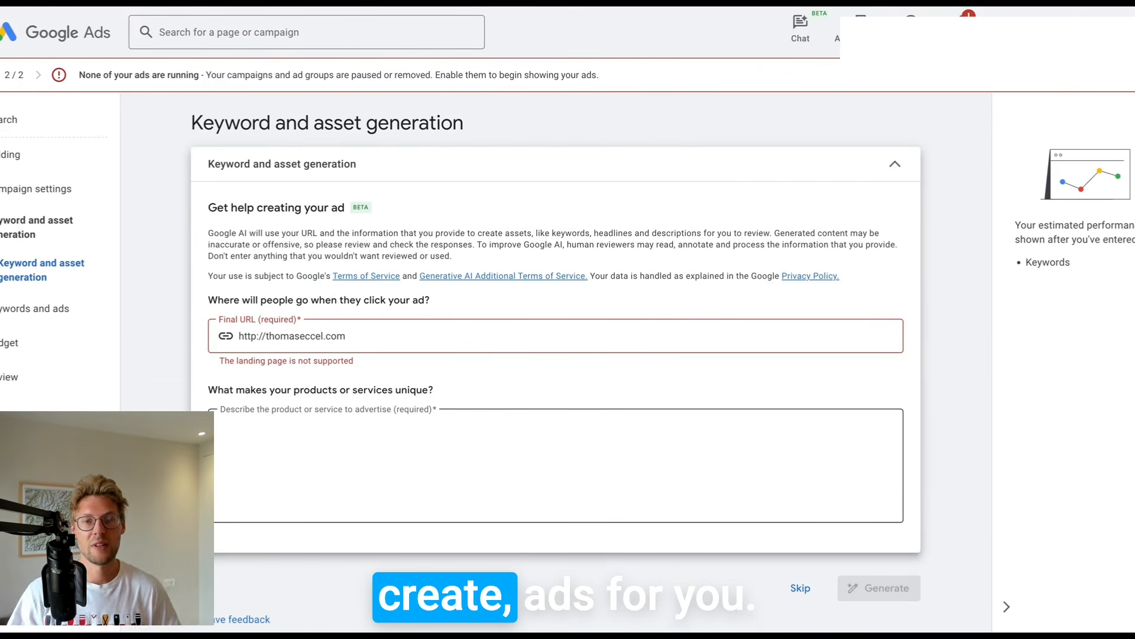
pyautogui.click(801, 589)
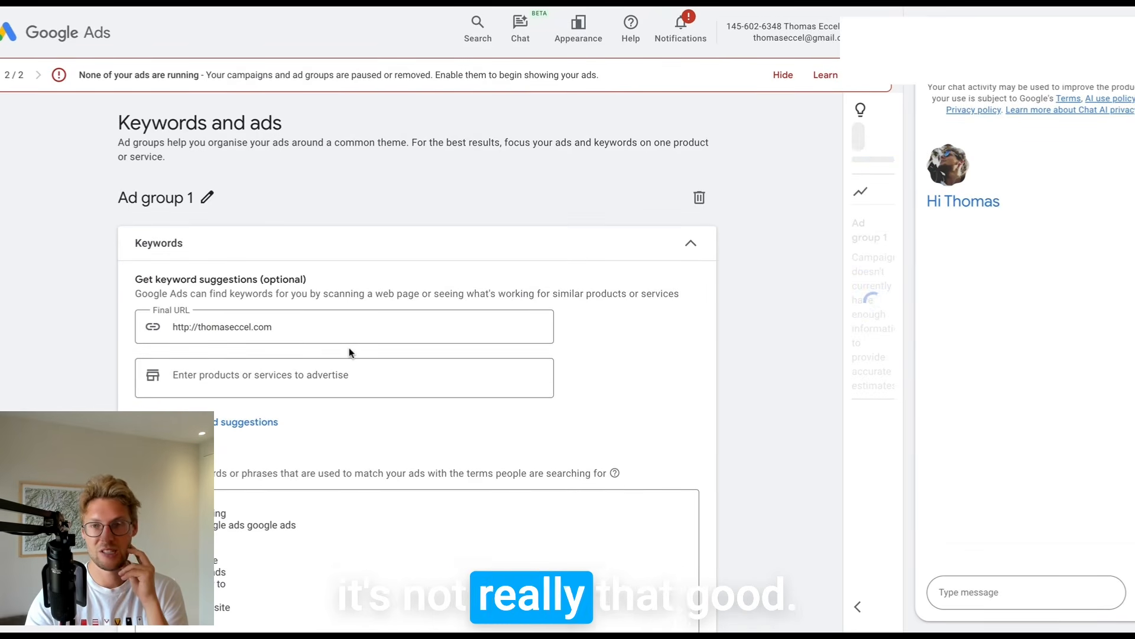
# Replace all suggested keywords of Ad group 1 with the single keyword "google ads demand gen playbook"
pyautogui.scroll(-3, 349, 352)
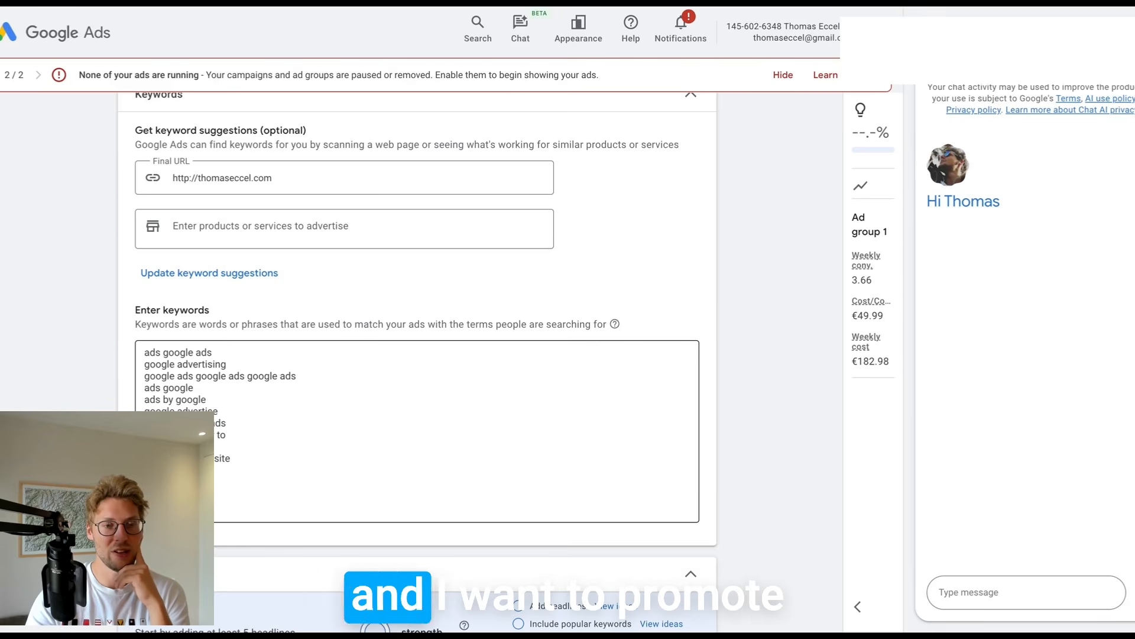
pyautogui.moveTo(274, 460); pyautogui.dragTo(150, 345)
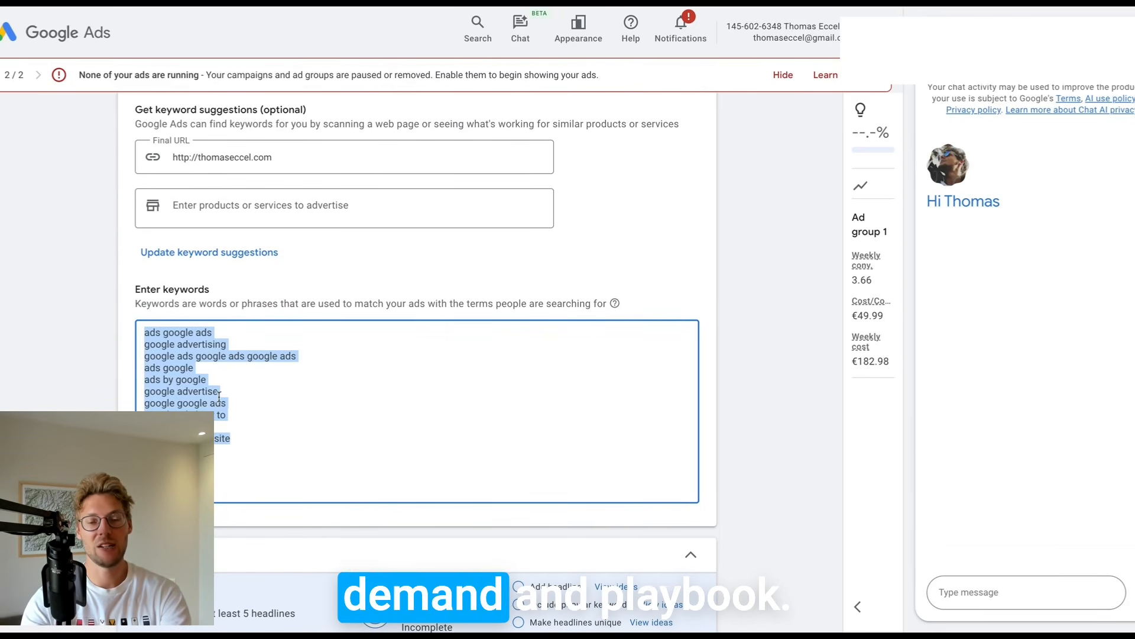
pyautogui.write('google ads demand ge')
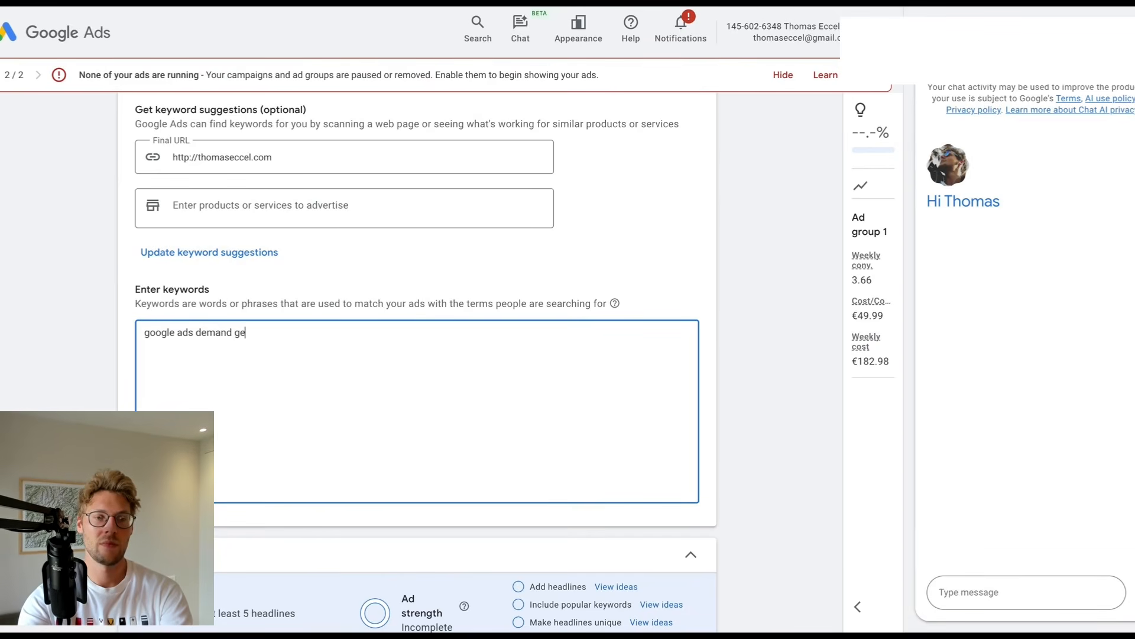
pyautogui.write('n playbook')
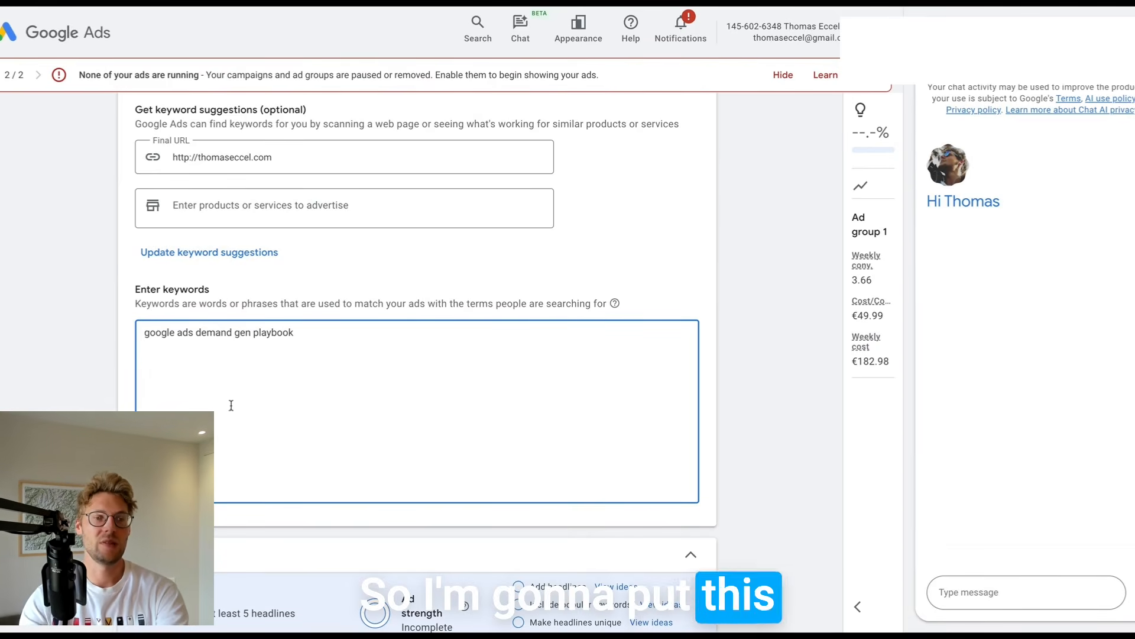
pyautogui.scroll(-2, 249, 449)
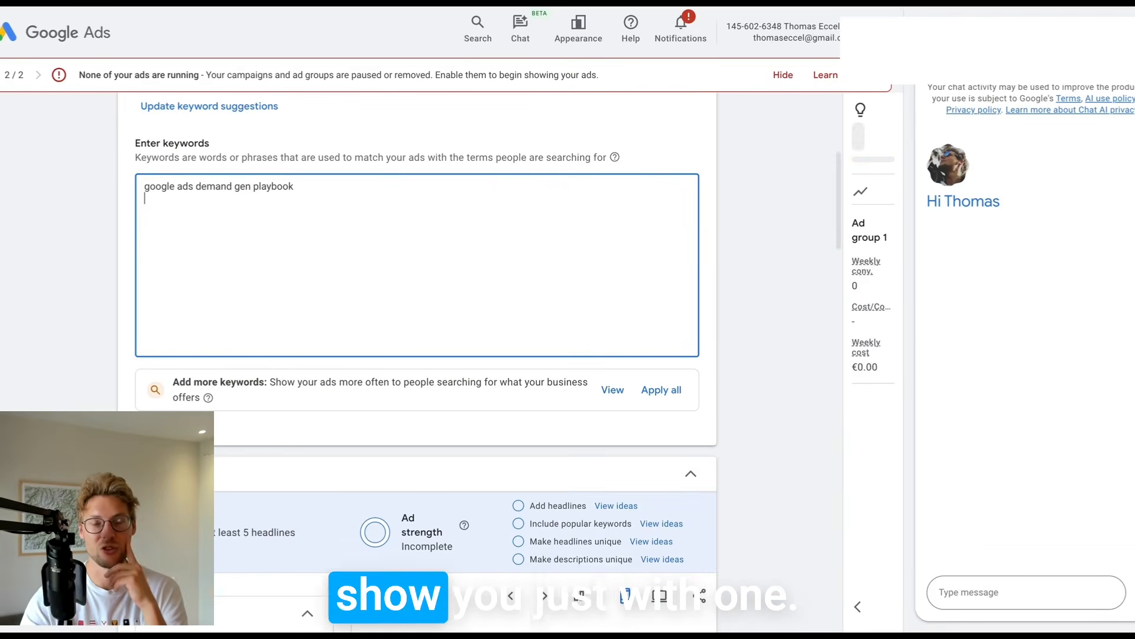
pyautogui.scroll(-4, 413, 355)
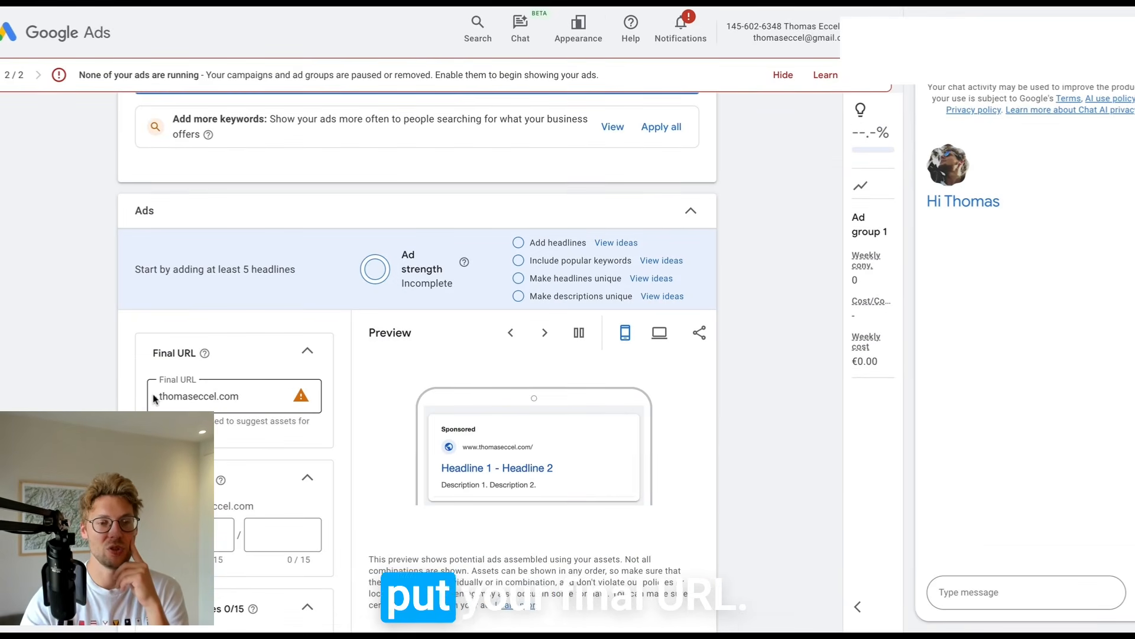
pyautogui.tripleClick(165, 395)
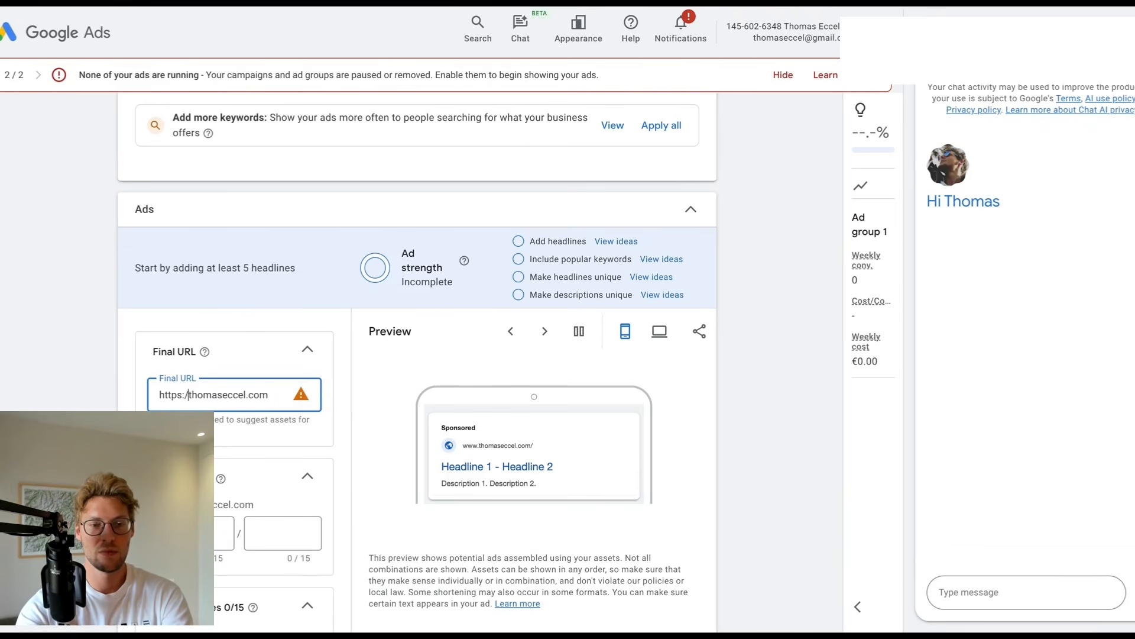
pyautogui.write('www')
pyautogui.press('BackSpace')
pyautogui.press('BackSpace')
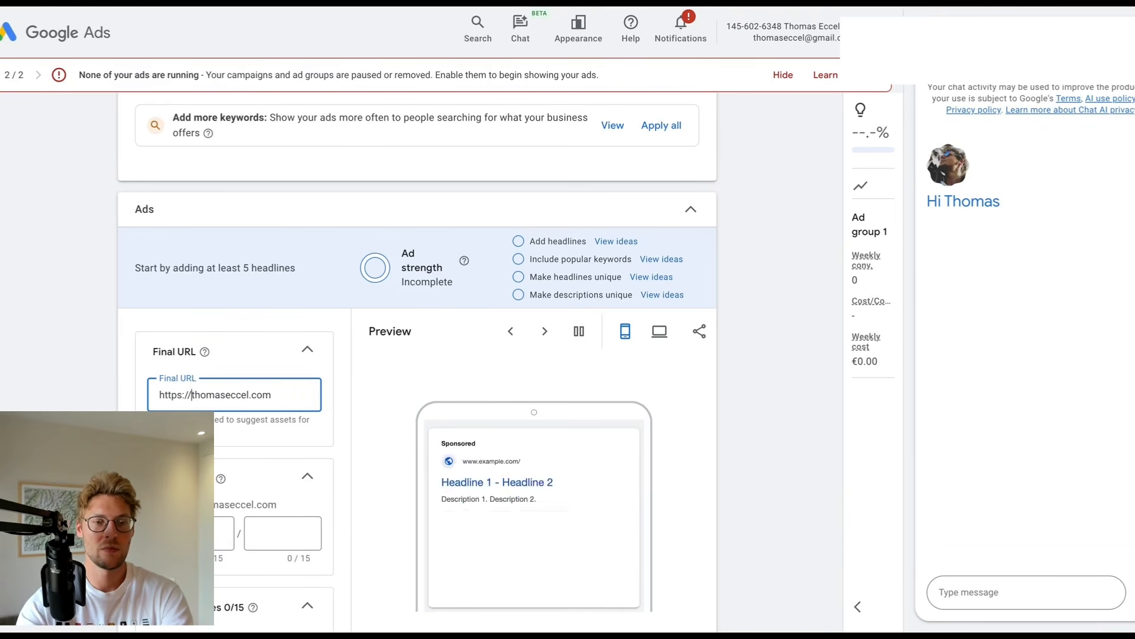
pyautogui.tripleClick(285, 393)
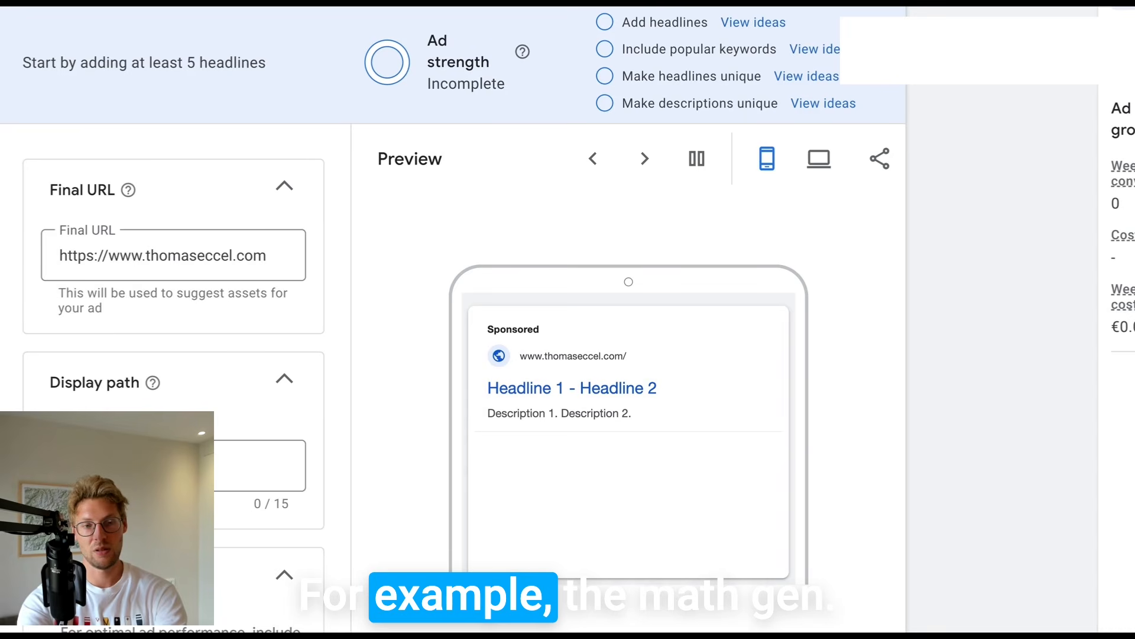
# Set the ad's display path to demandgen/playbook
pyautogui.click(216, 466)
pyautogui.write('playbook')
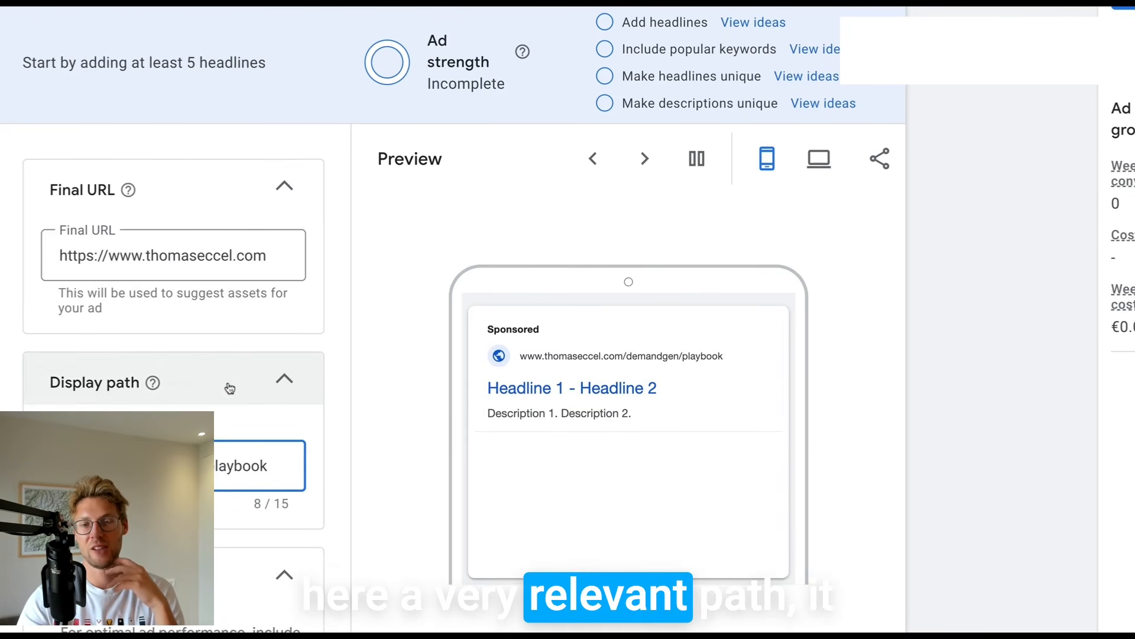
pyautogui.scroll(-2, 229, 388)
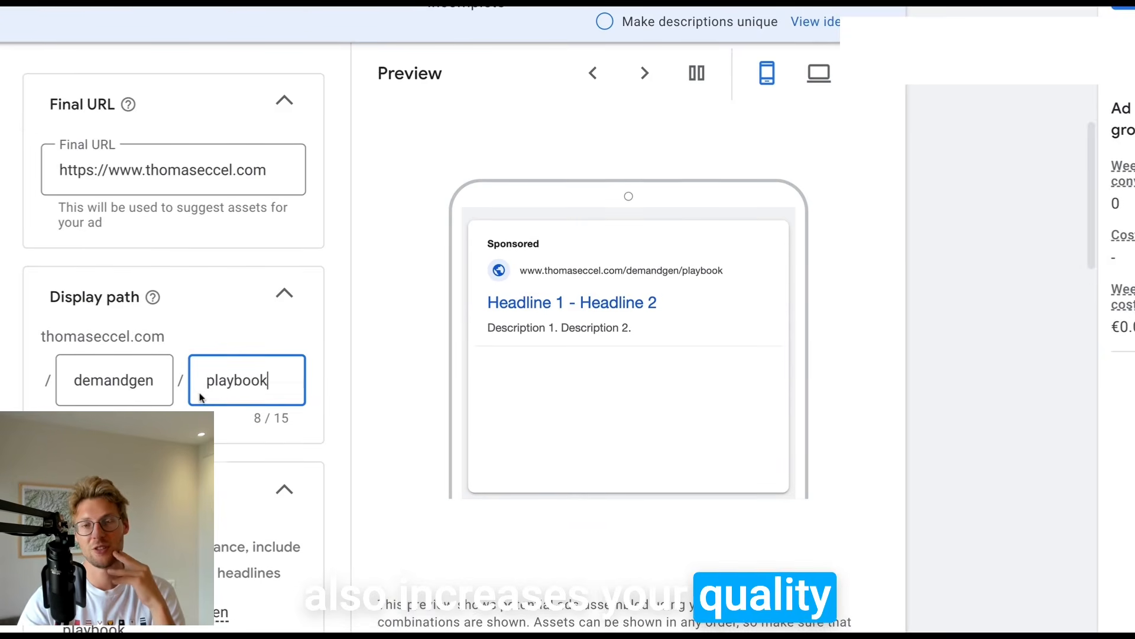
# Enter "Google Ads Demand Gen Playbook" as the first headline and pin it to position 1
pyautogui.scroll(-2, 199, 393)
pyautogui.moveTo(200, 390)
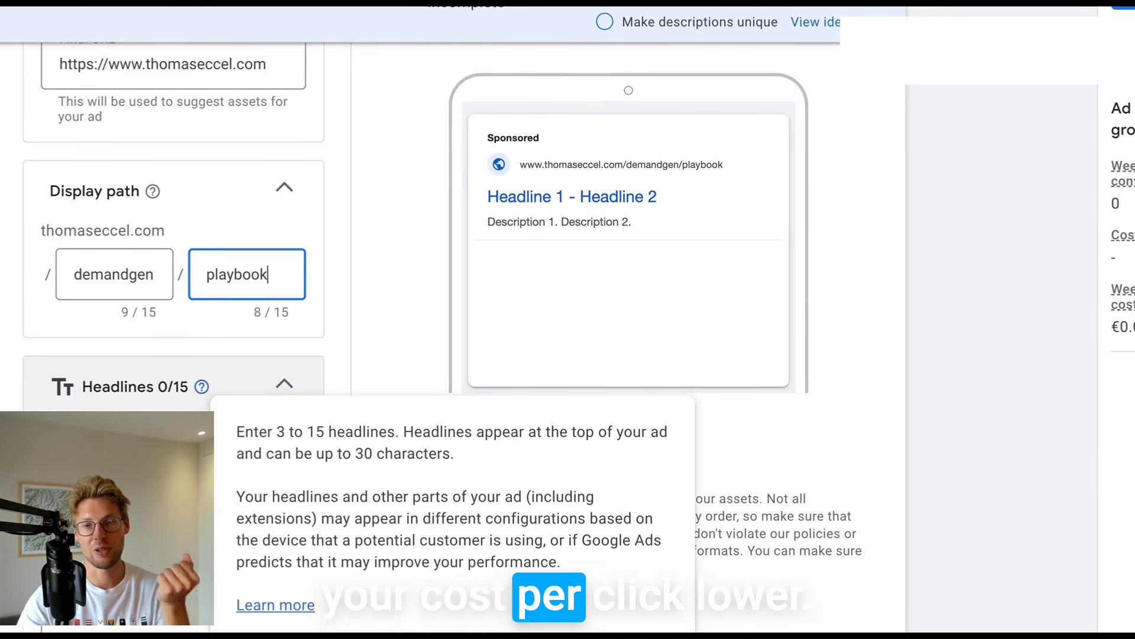
pyautogui.scroll(-5, 165, 380)
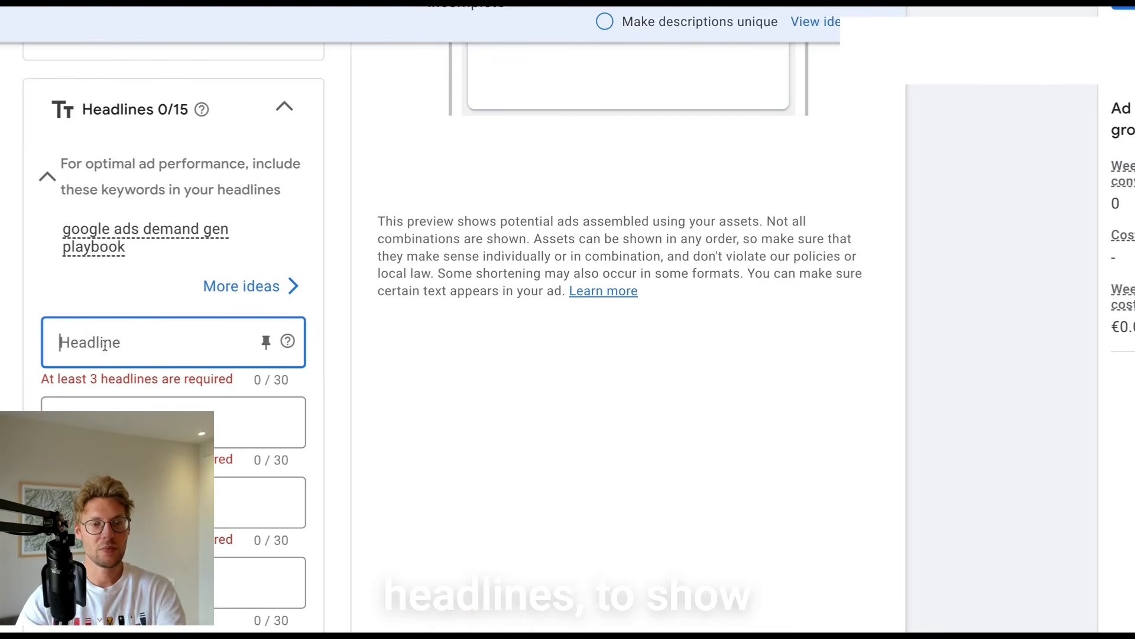
pyautogui.write('gle A')
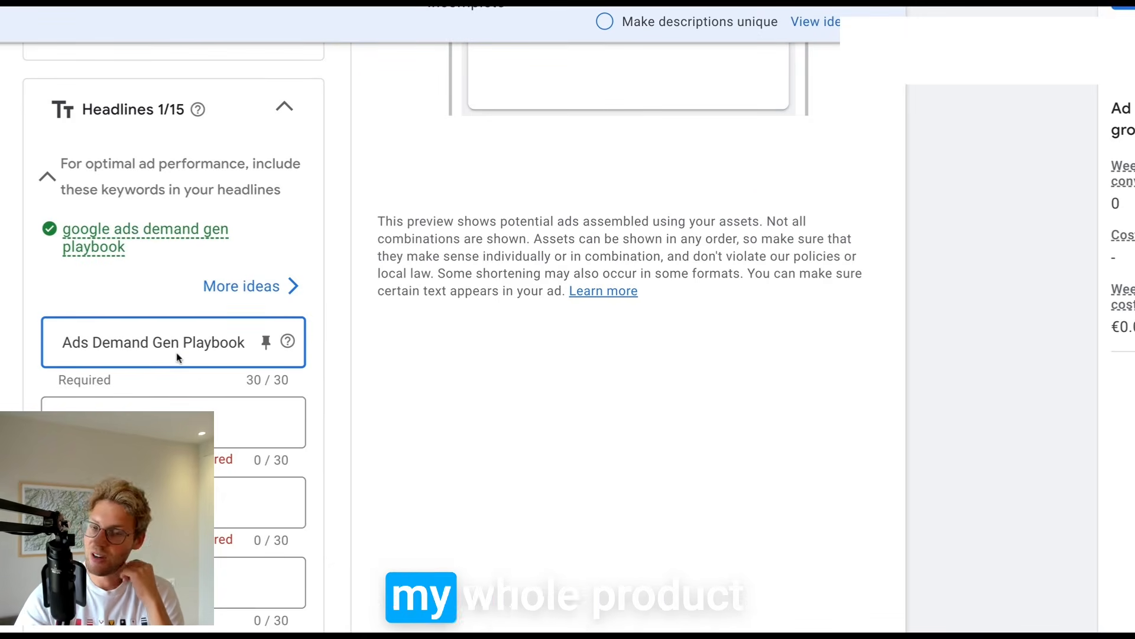
pyautogui.click(267, 341)
pyautogui.click(372, 61)
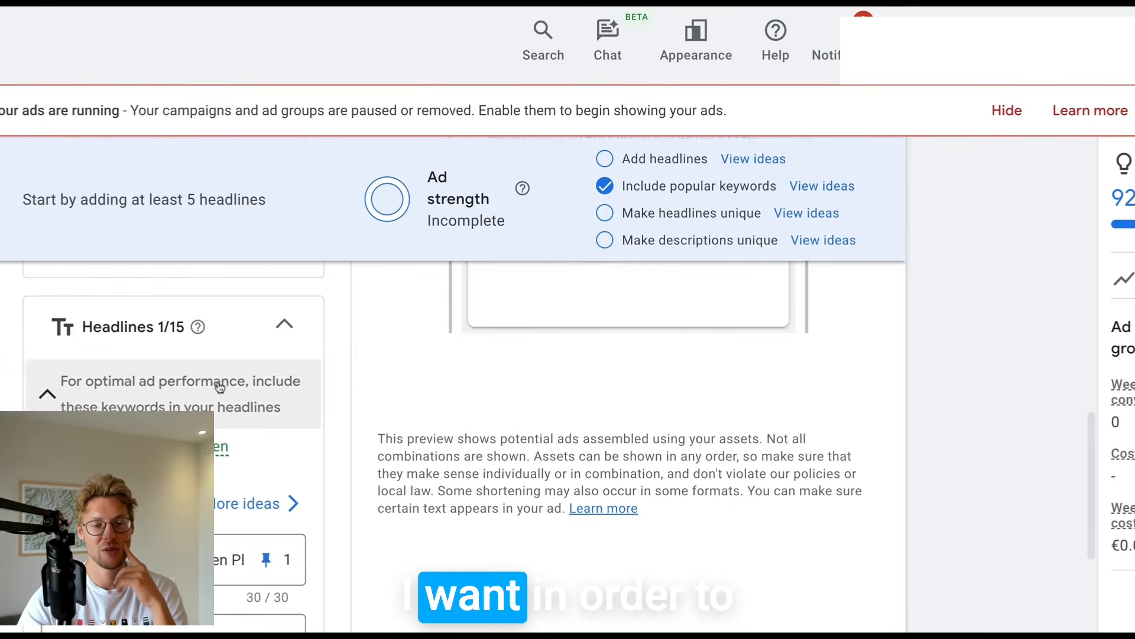
# Enter "Buy now" without an exclamation mark as the second headline and "From only 59.99" as the third
pyautogui.scroll(-3, 219, 387)
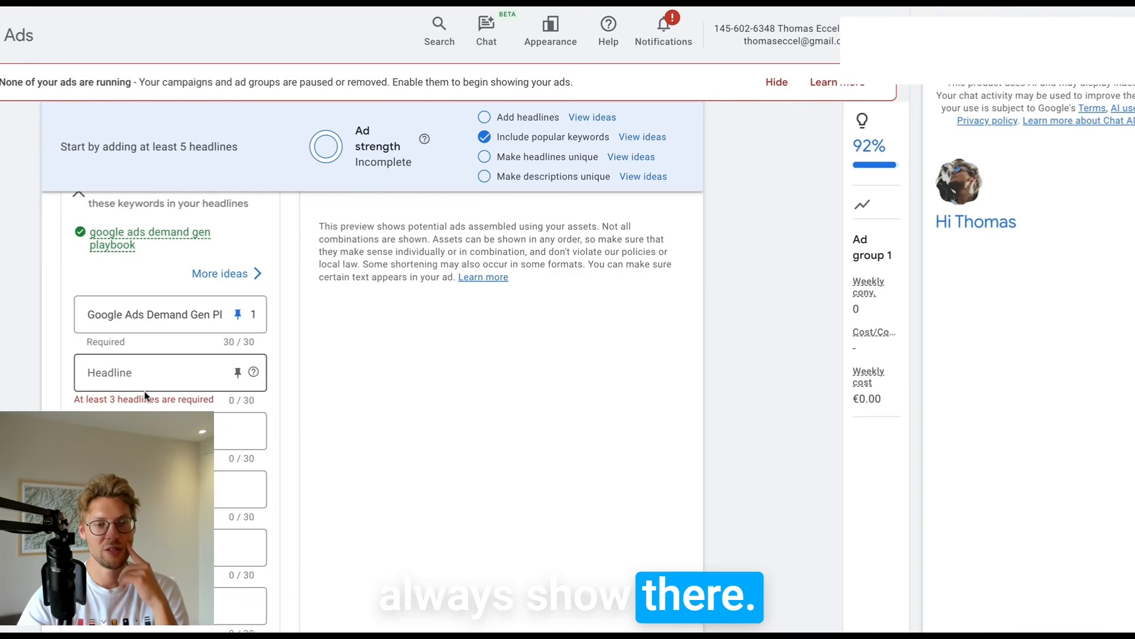
pyautogui.click(137, 372)
pyautogui.write('Buy no')
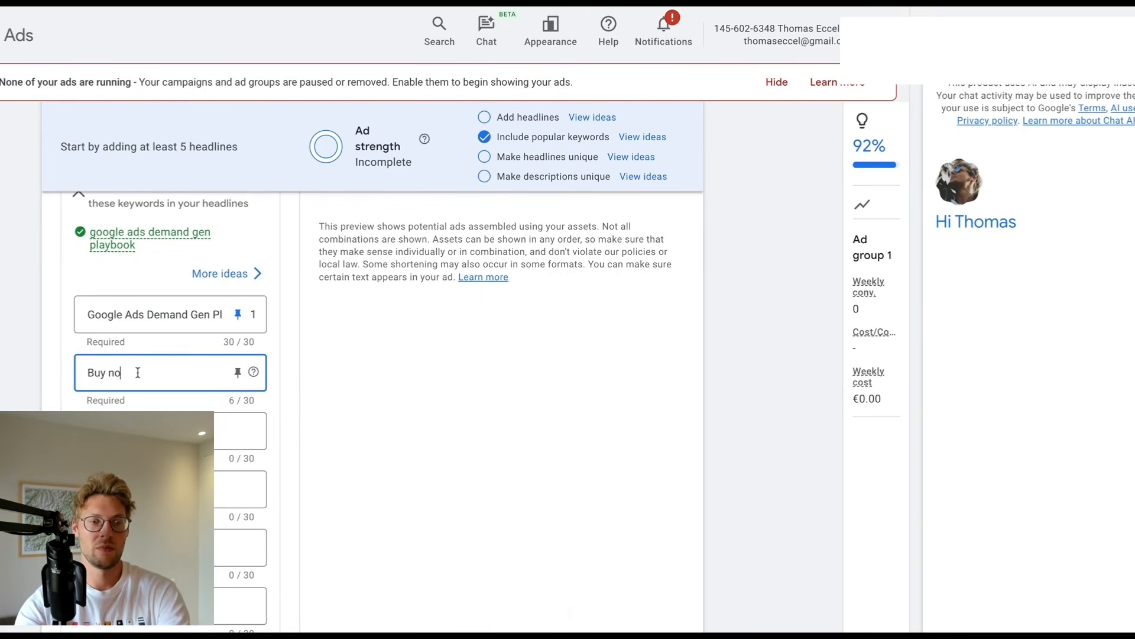
pyautogui.write('q')
pyautogui.press('BackSpace')
pyautogui.write('w')
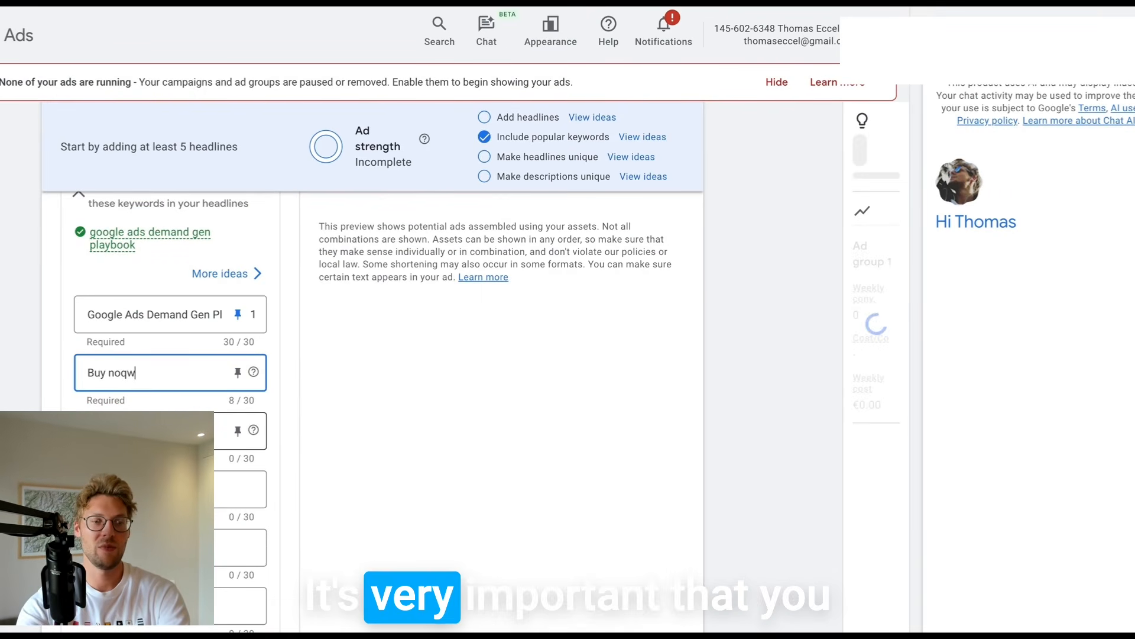
pyautogui.write(' !')
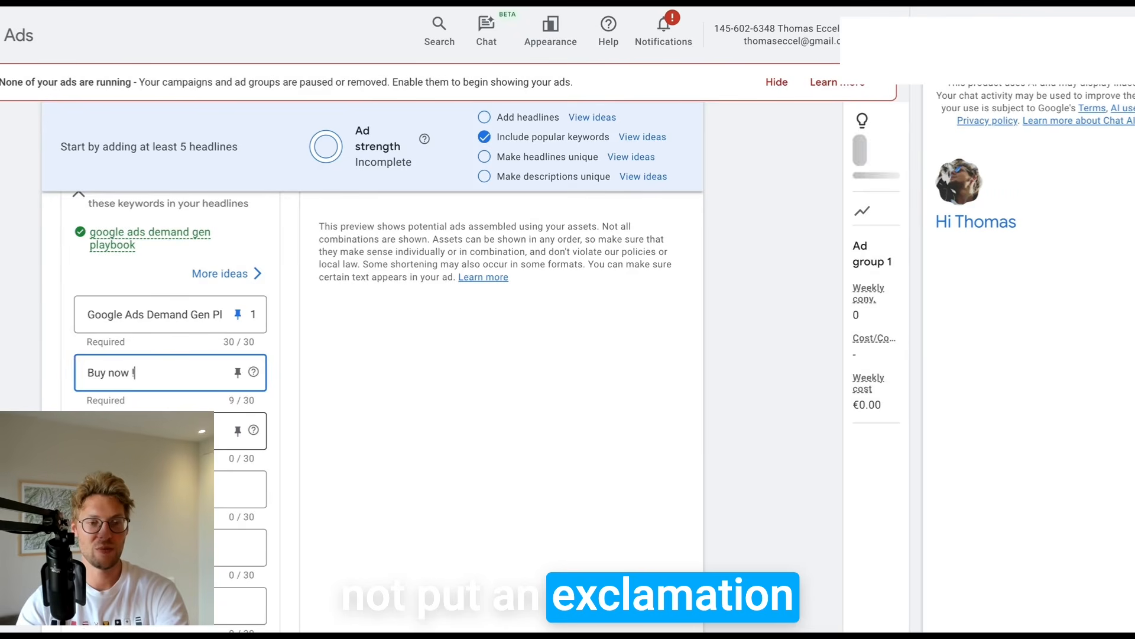
pyautogui.press('BackSpace')
pyautogui.press('BackSpace')
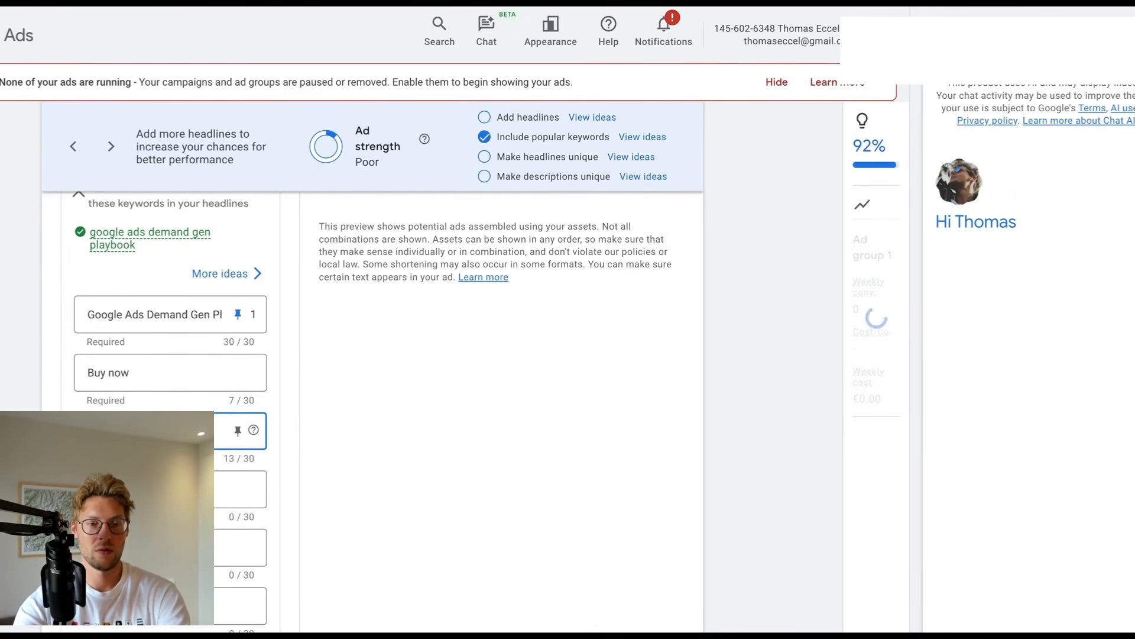
pyautogui.write('99')
# Examine the ad preview with the entered headlines and switch it to the desktop preview
pyautogui.scroll(4, 365, 407)
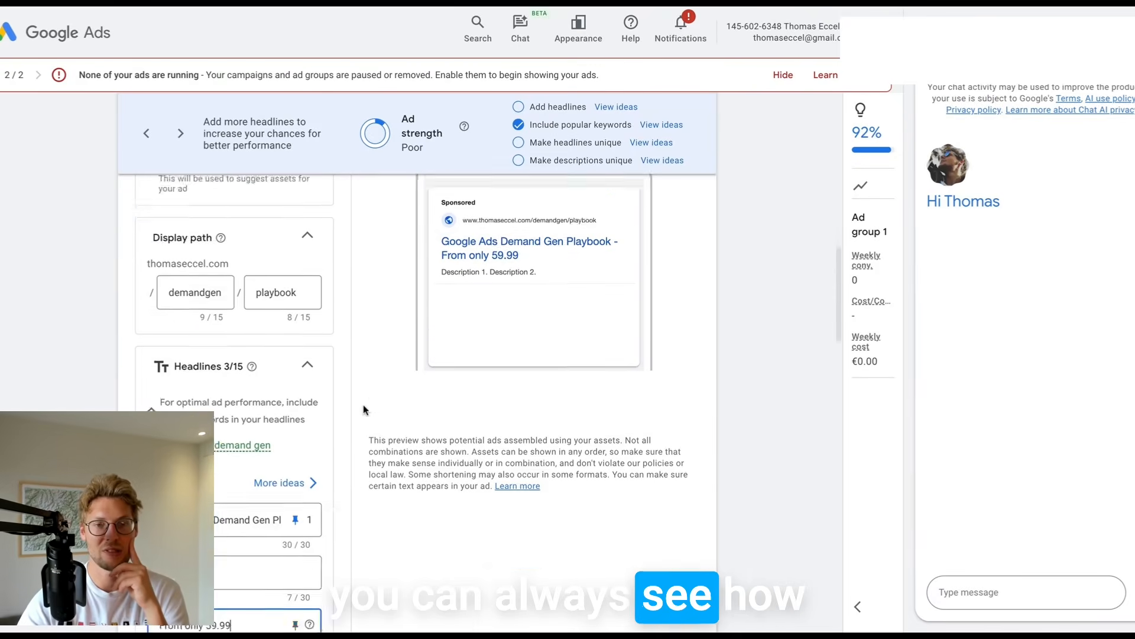
pyautogui.scroll(2, 363, 405)
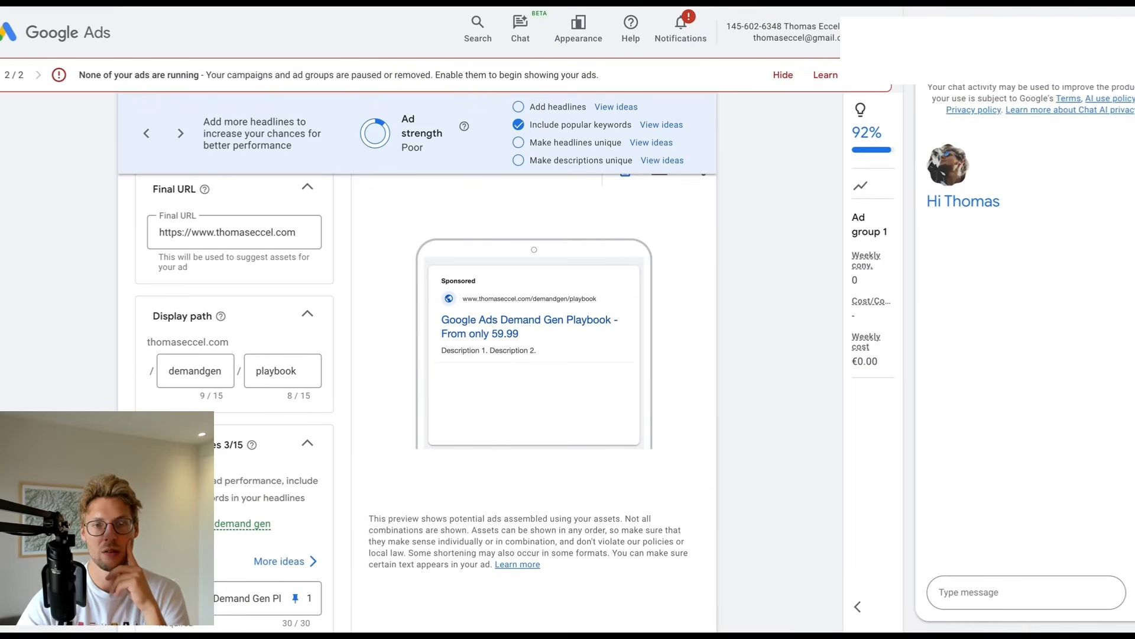
pyautogui.scroll(2, 418, 366)
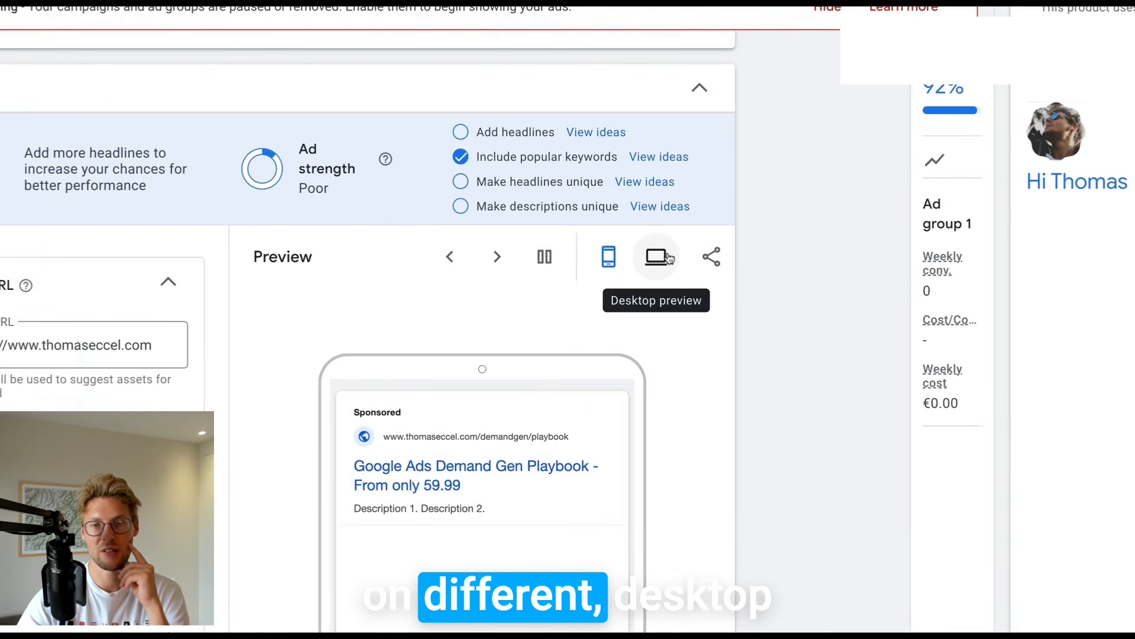
pyautogui.click(673, 255)
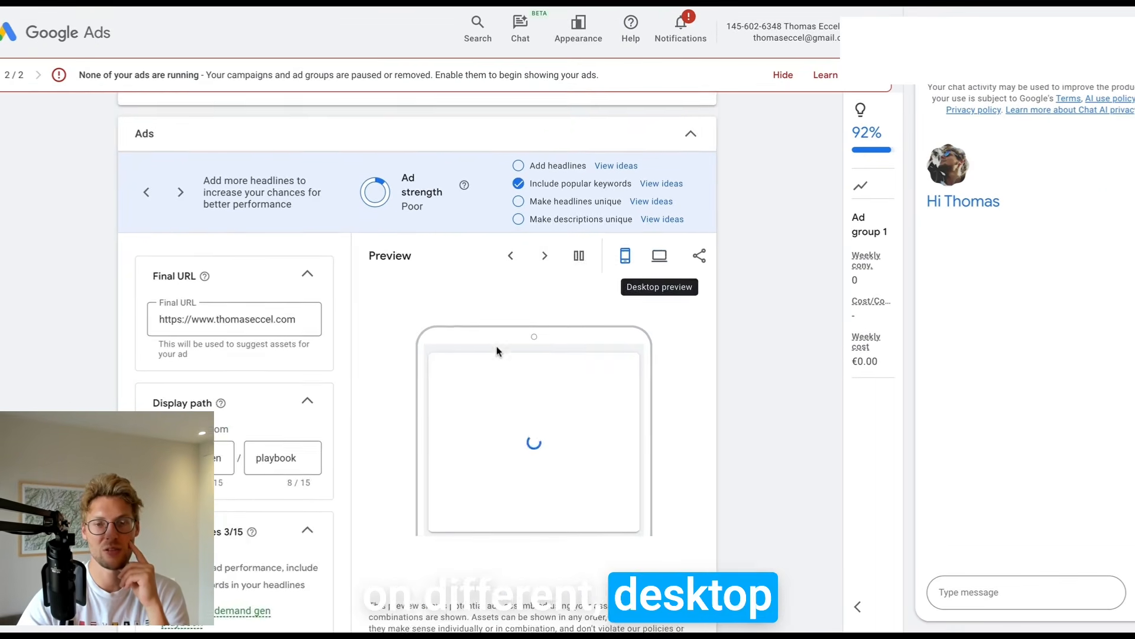
# Fill in two ad descriptions, starting the first with "The Playbook contains 17" and keeping the second very short
pyautogui.scroll(-3, 495, 303)
pyautogui.scroll(-10, 496, 303)
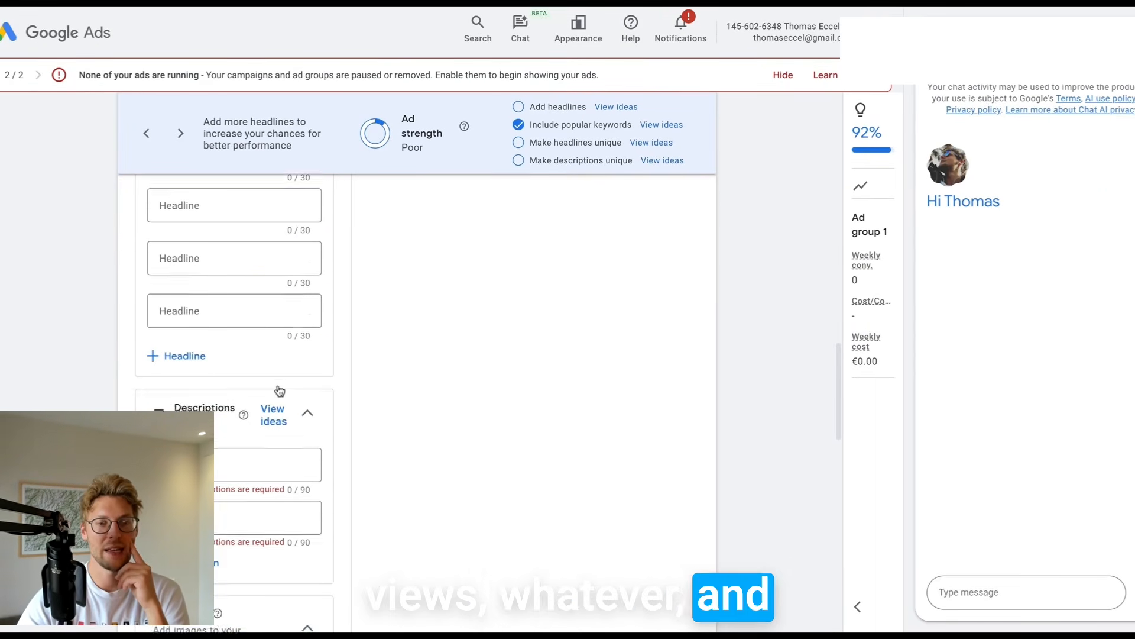
pyautogui.click(183, 425)
pyautogui.scroll(-1, 183, 426)
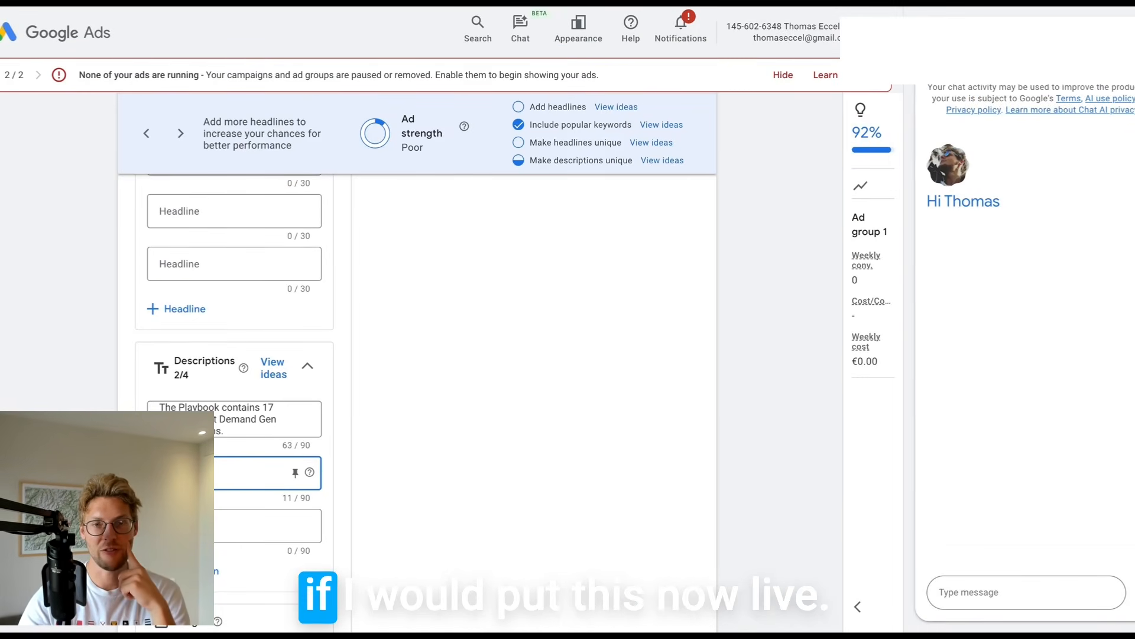
# Examine the optional ad asset sections for images, business name and logos, and sitelinks below the descriptions
pyautogui.scroll(-4, 234, 355)
pyautogui.scroll(-1, 234, 355)
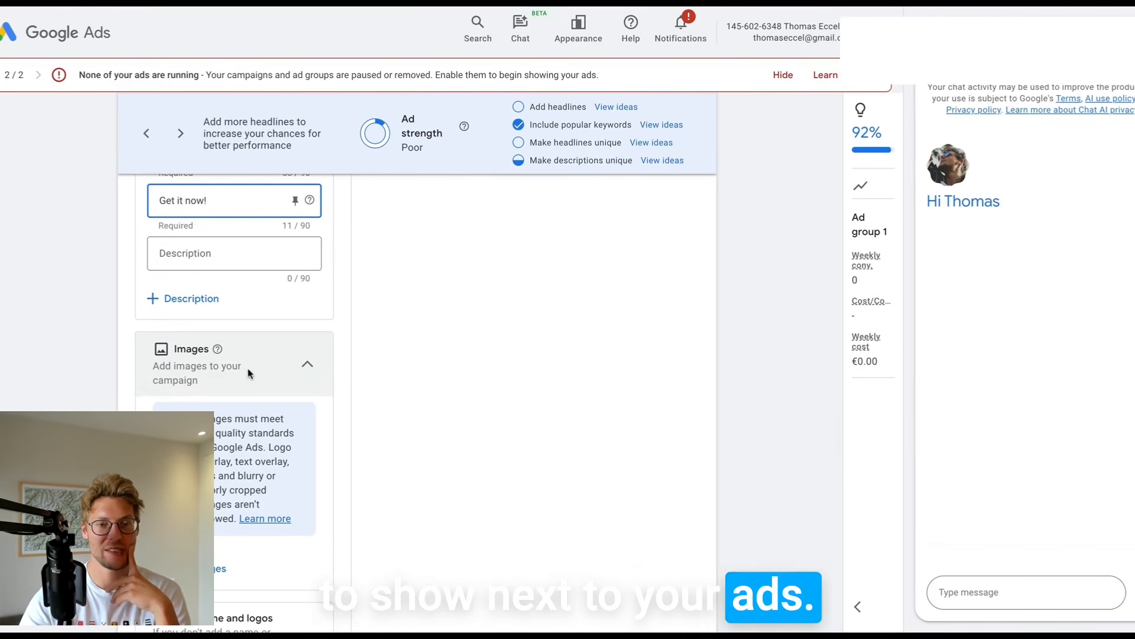
pyautogui.scroll(-2, 247, 368)
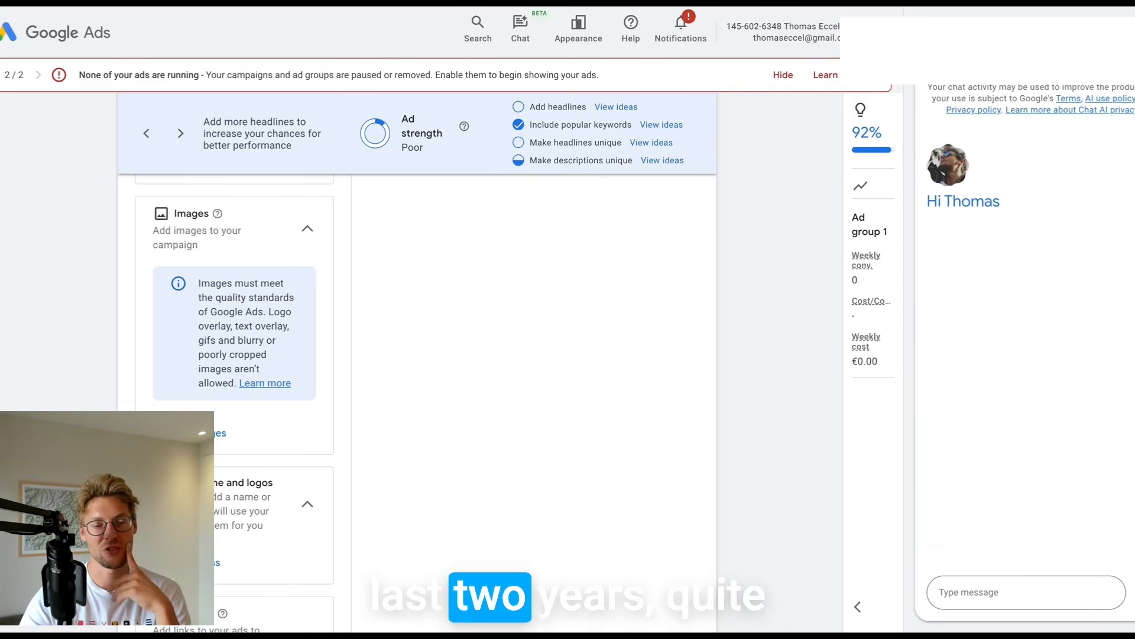
pyautogui.scroll(-3, 206, 388)
pyautogui.scroll(-1, 205, 388)
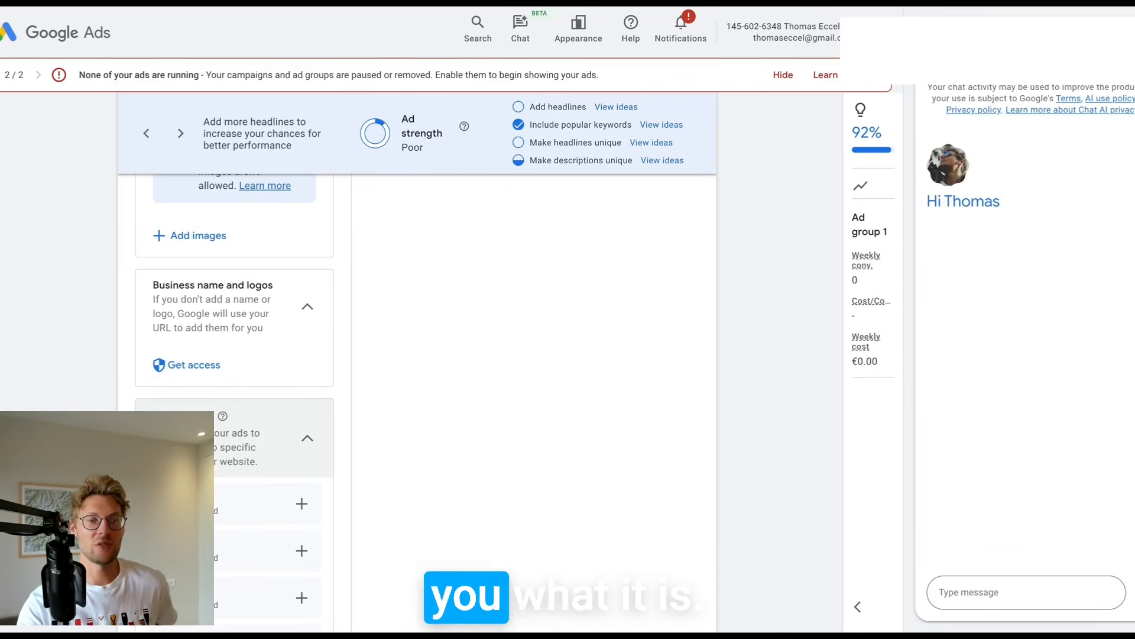
pyautogui.scroll(-4, 414, 354)
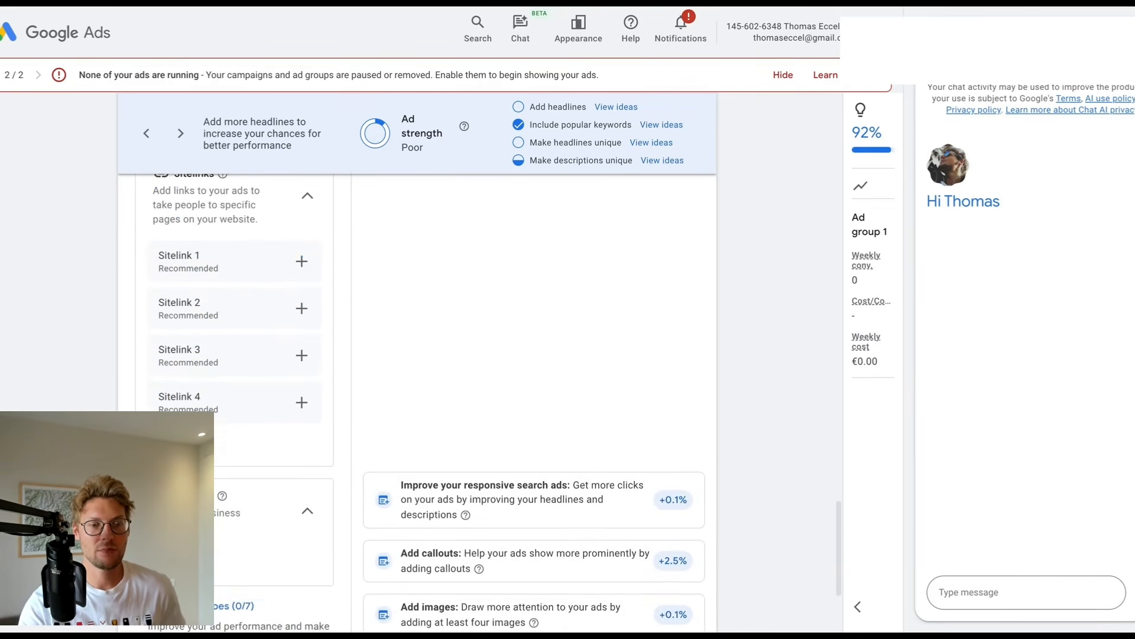
pyautogui.scroll(1, 201, 432)
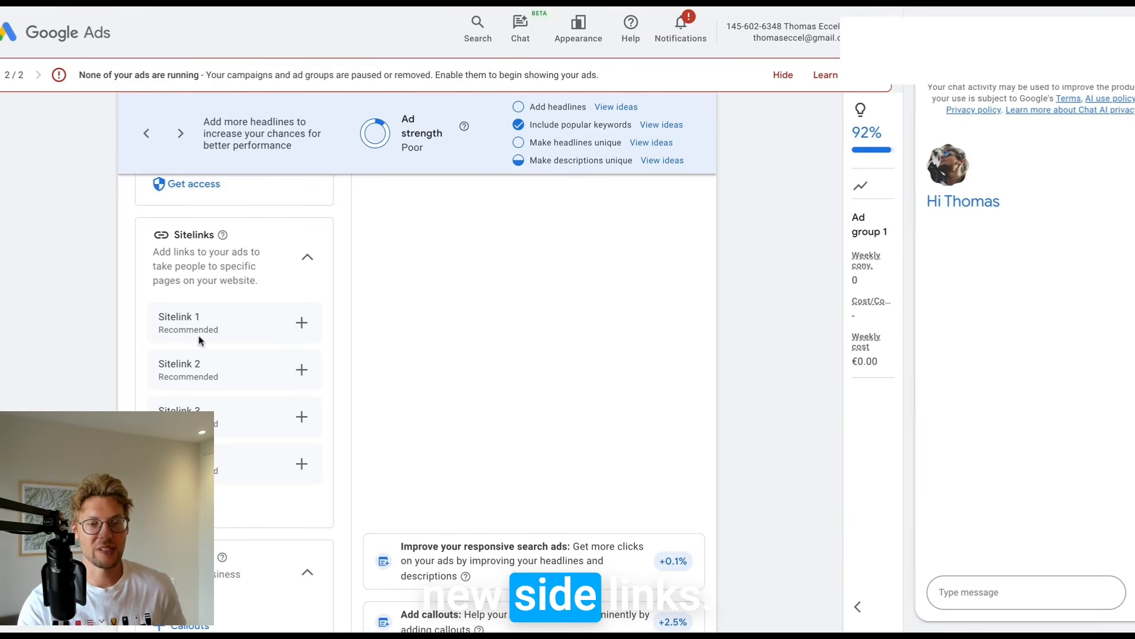
# Try drafting the first sitelink with the text "Google Ads Newsletter" and "Test" in both description lines
pyautogui.click(296, 329)
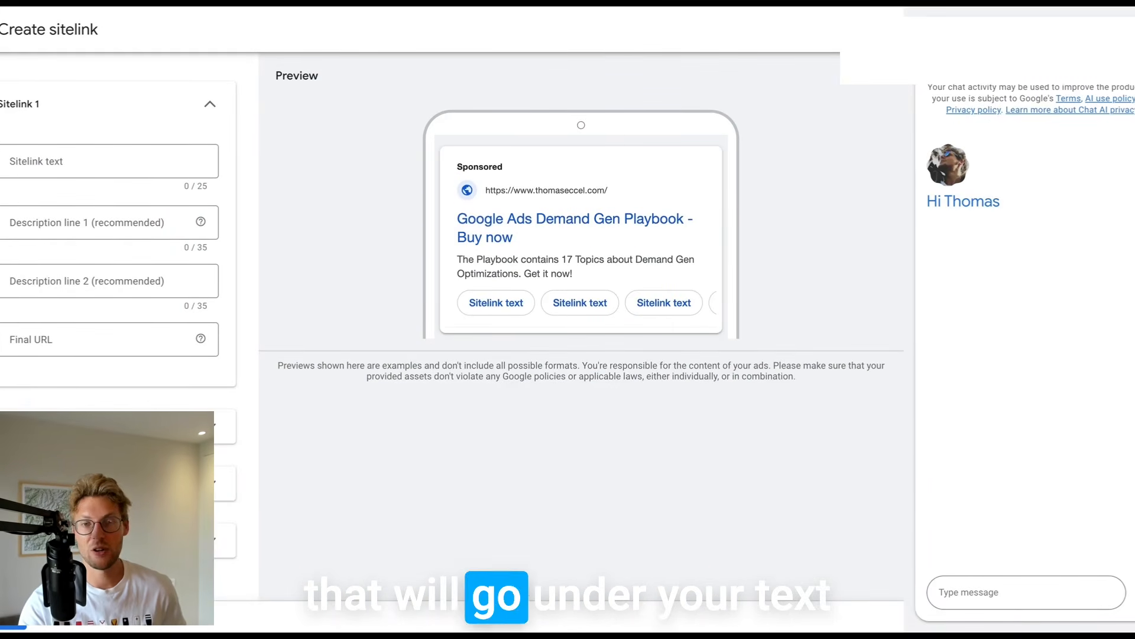
pyautogui.click(87, 163)
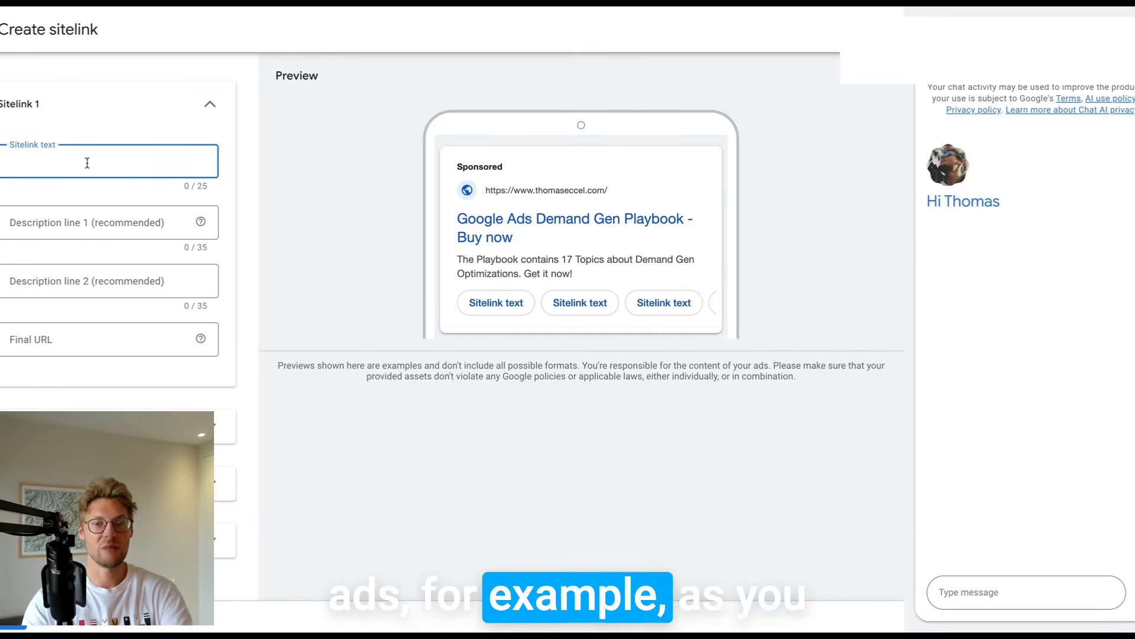
pyautogui.write('Go')
pyautogui.write('ol')
pyautogui.write('le ')
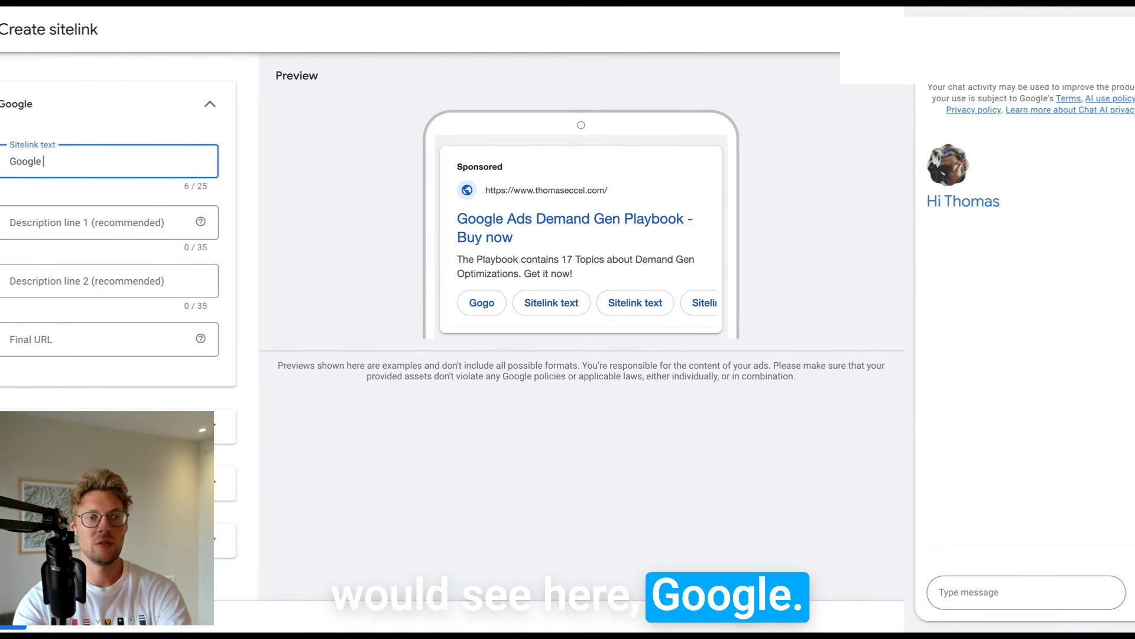
pyautogui.write('Ads Newsletter')
pyautogui.click(104, 223)
pyautogui.write('Test')
pyautogui.press('Tab')
pyautogui.write('Test')
pyautogui.click(63, 341)
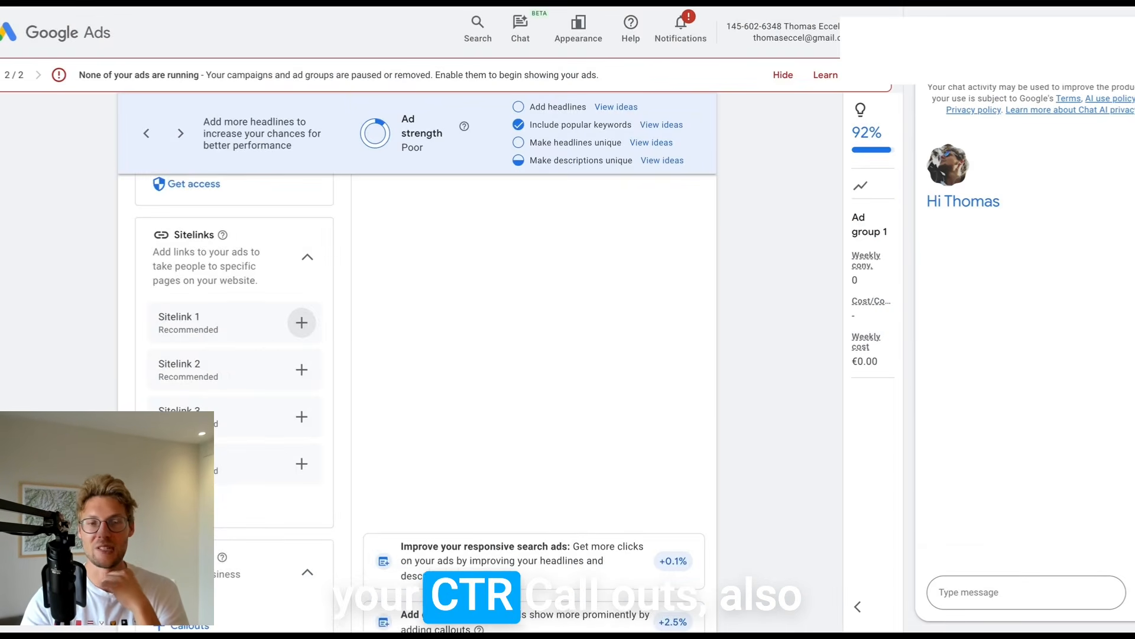
# Try drafting two new campaign-level callouts, "Top 25 PPC Expert" and "6+ Years Experiences"
pyautogui.scroll(-3, 234, 379)
pyautogui.click(184, 447)
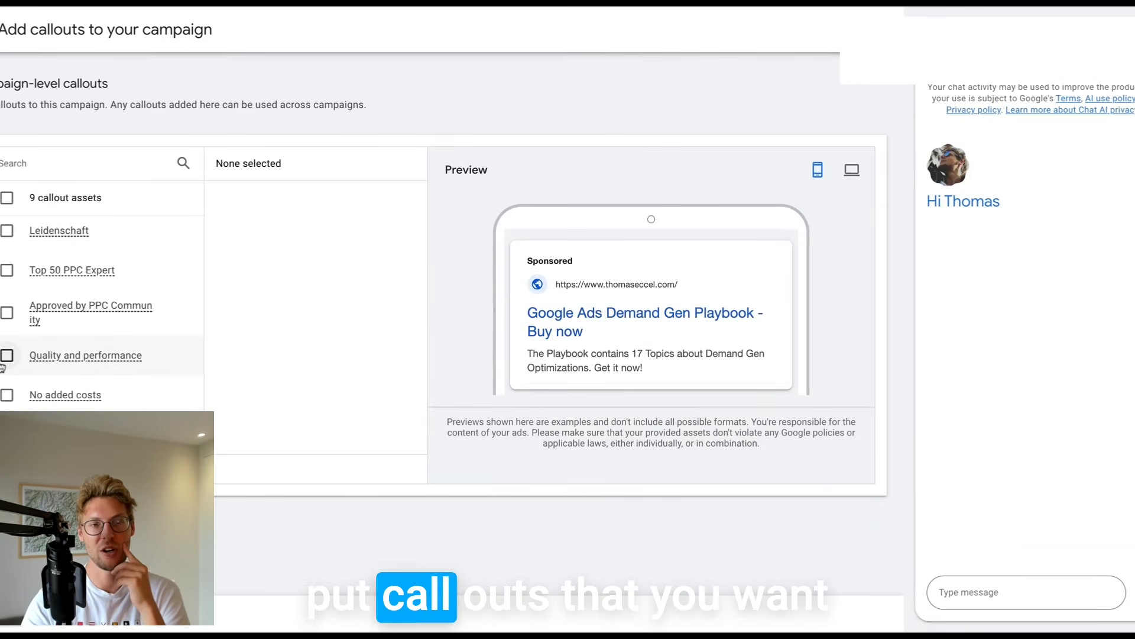
pyautogui.click(27, 441)
pyautogui.click(67, 196)
pyautogui.write('TOp S')
pyautogui.press('BackSpace')
pyautogui.press('BackSpace')
pyautogui.press('BackSpace')
pyautogui.press('BackSpace')
pyautogui.write('op')
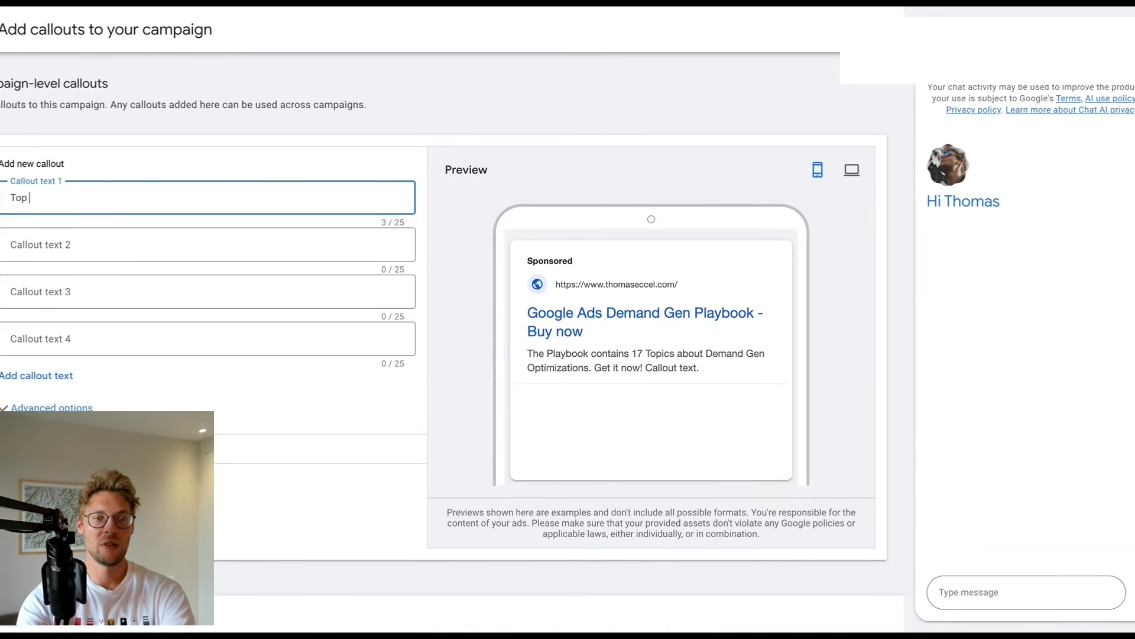
pyautogui.write(' 2')
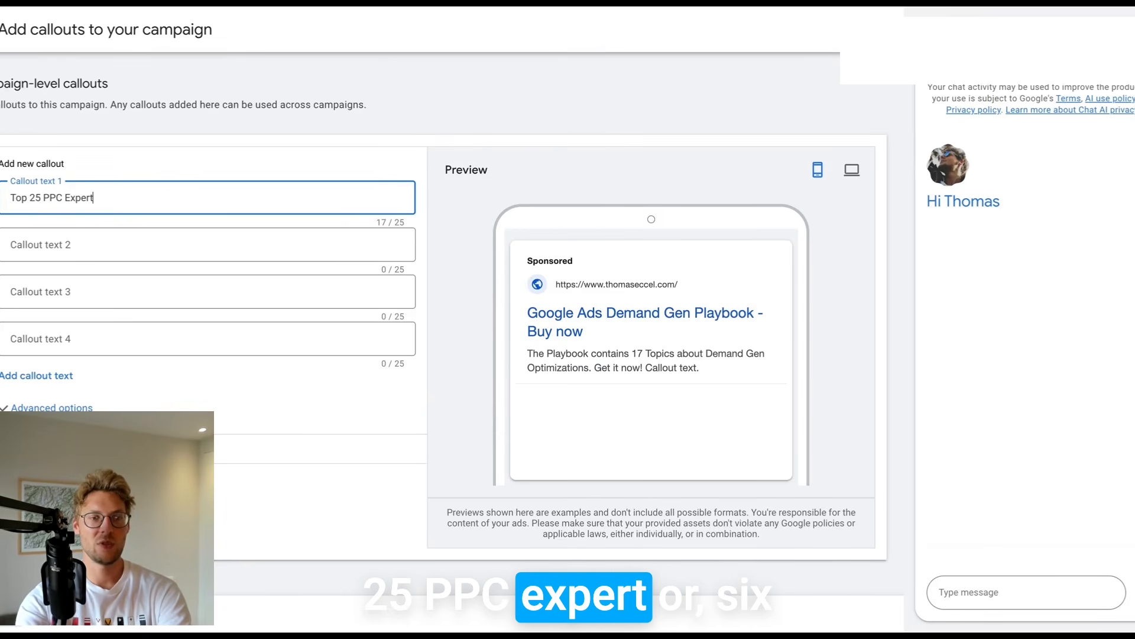
pyautogui.write('5 PPC Expert')
pyautogui.click(79, 241)
pyautogui.write('6+ Years Experiences')
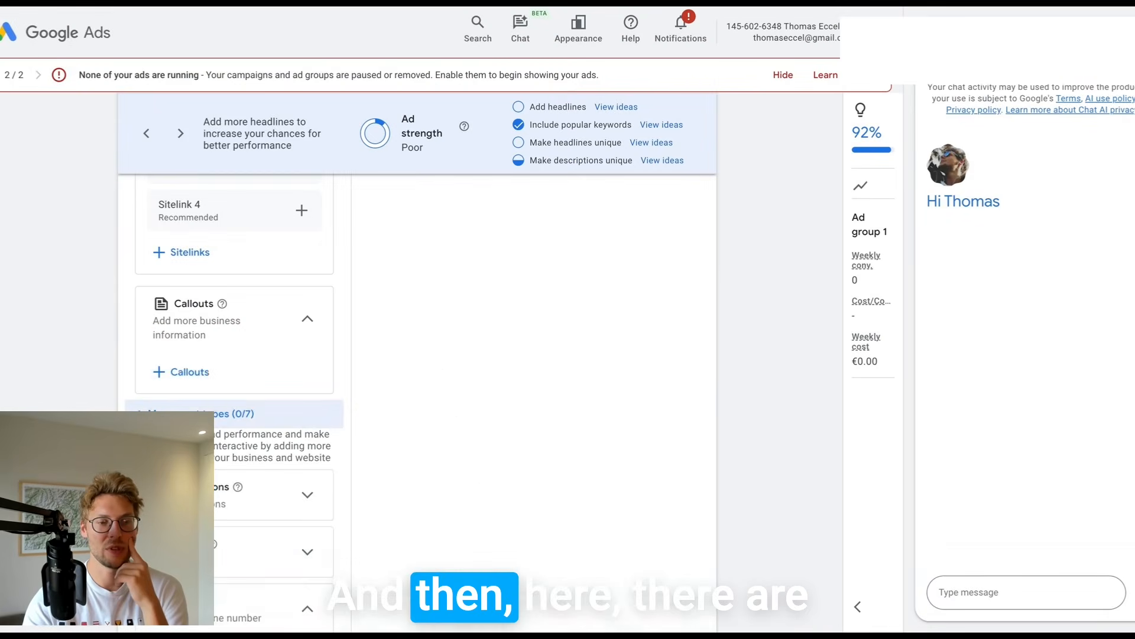
# Examine the additional asset types, from promotions, prices and calls to lead forms and apps, and the ad URL options
pyautogui.scroll(-5, 234, 296)
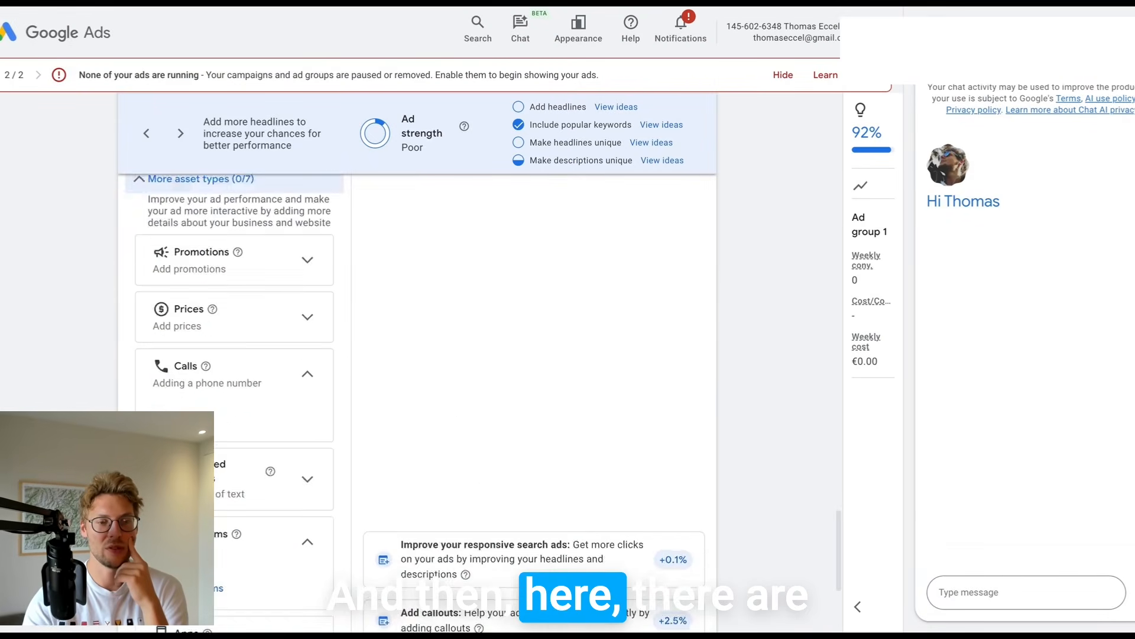
pyautogui.scroll(3, 176, 360)
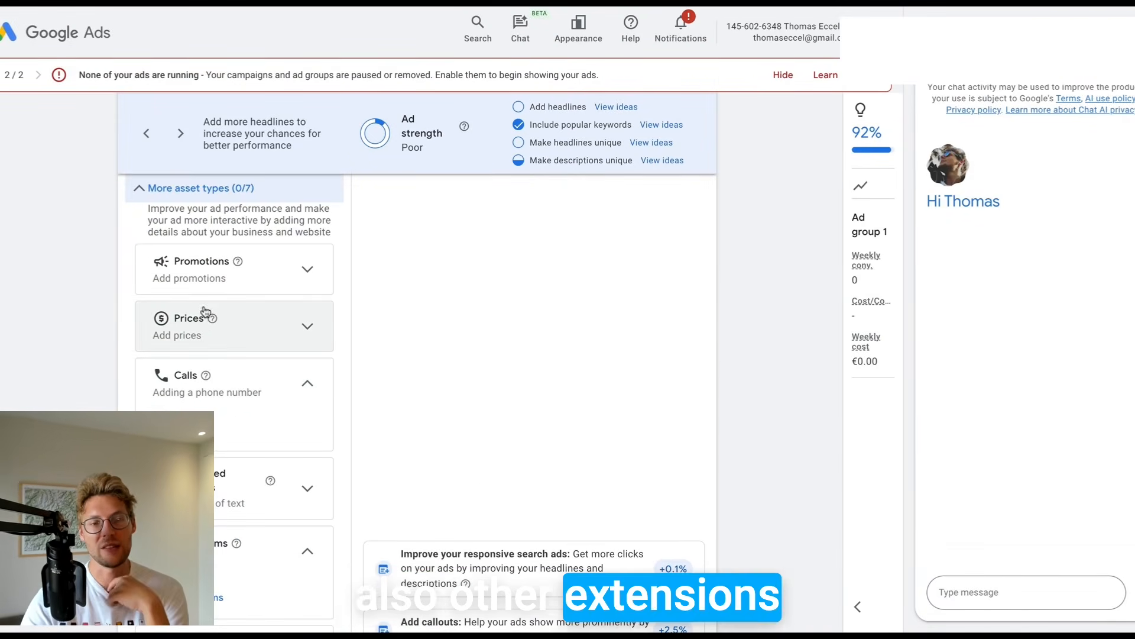
pyautogui.scroll(-3, 232, 393)
pyautogui.scroll(-2, 223, 308)
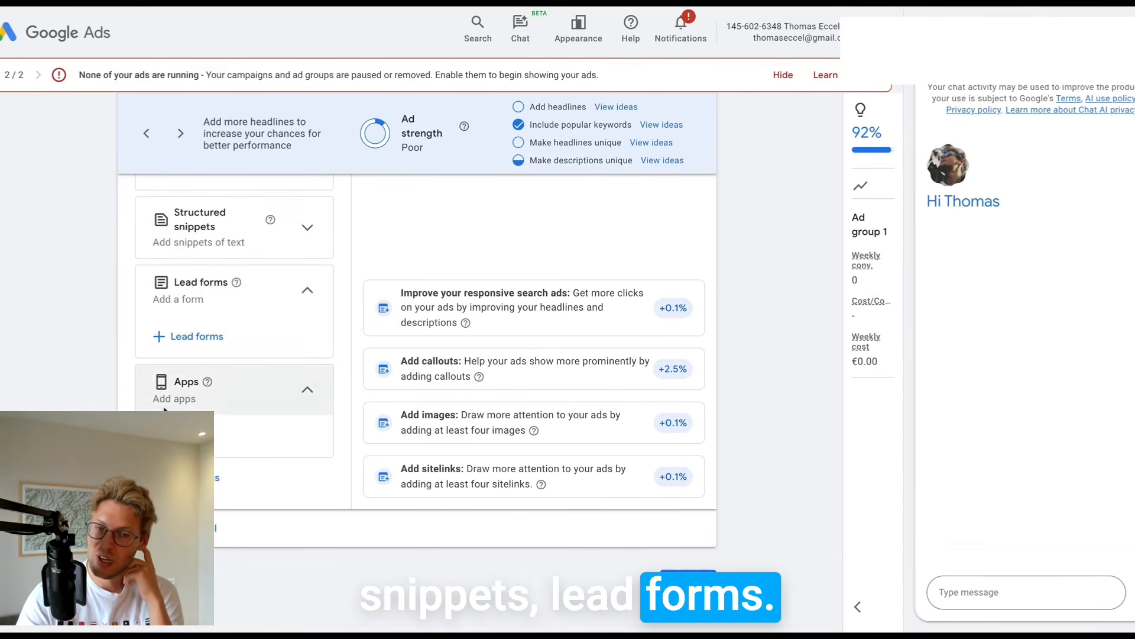
pyautogui.scroll(-4, 237, 478)
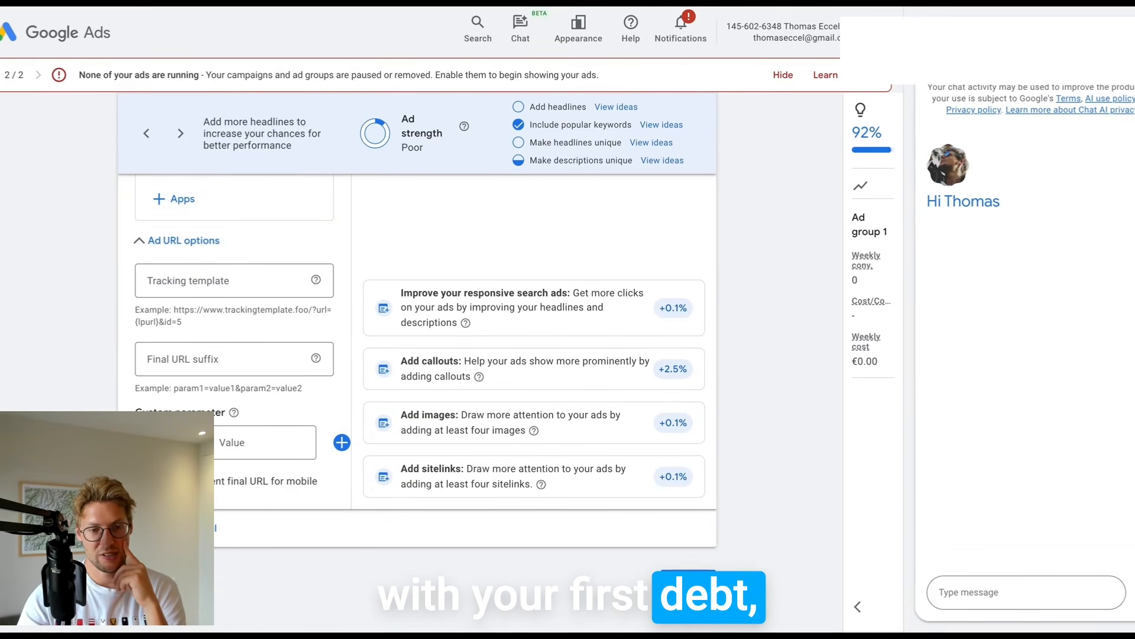
# Finish the keywords and ads stage and set the campaign's average daily budget to €50
pyautogui.click(155, 528)
pyautogui.click(688, 581)
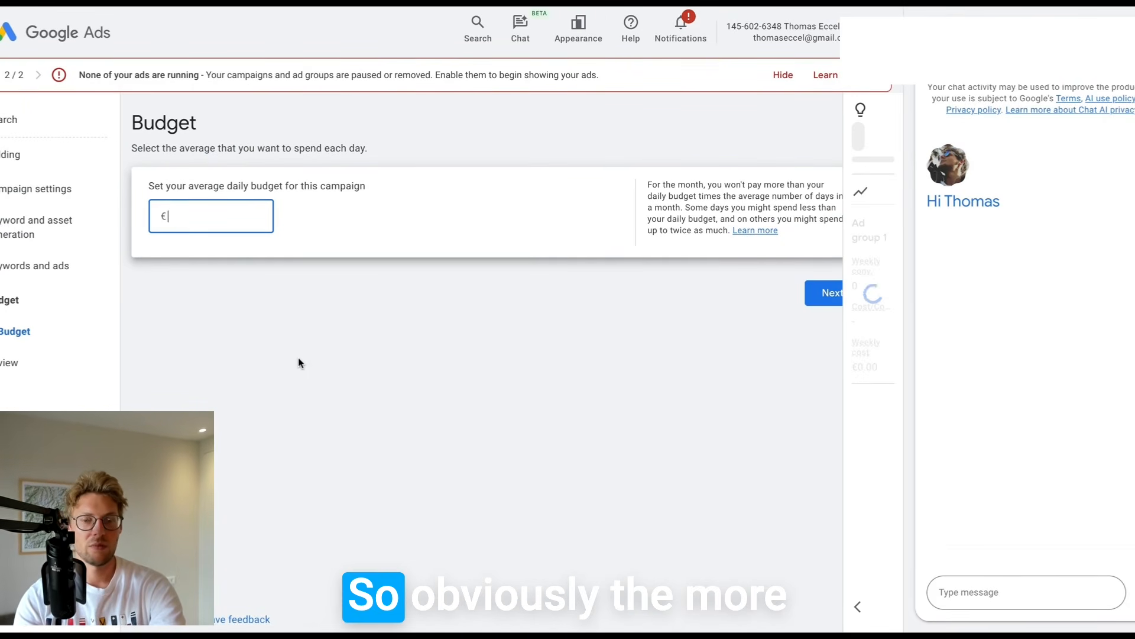
pyautogui.write('50')
pyautogui.click(360, 310)
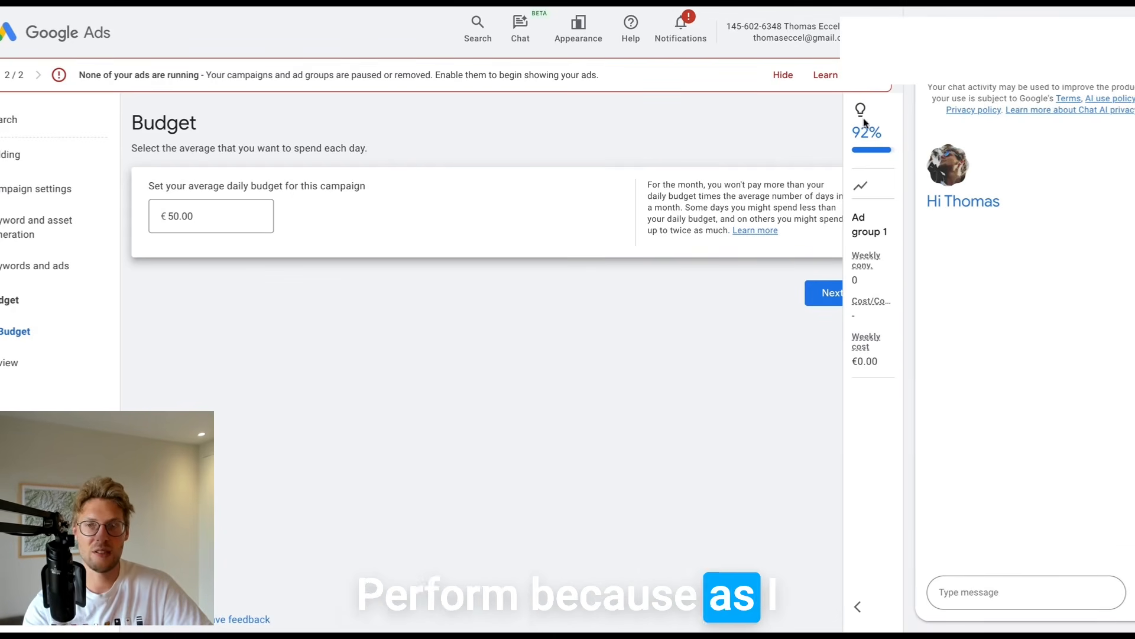
# End the support chat session and close its panel
pyautogui.click(1129, 40)
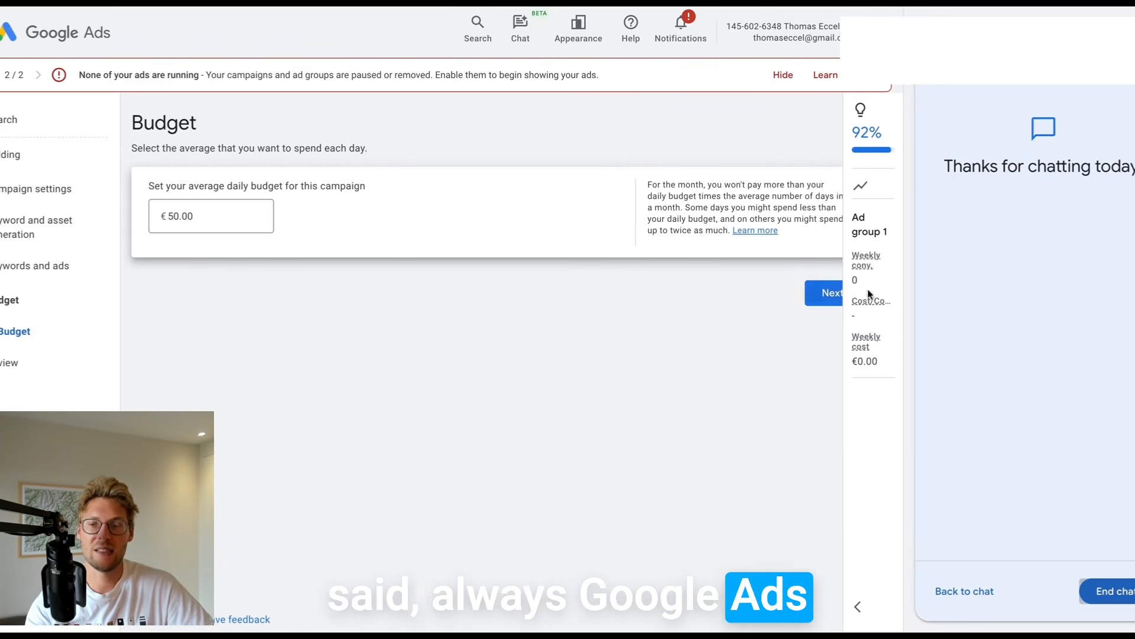
pyautogui.click(972, 584)
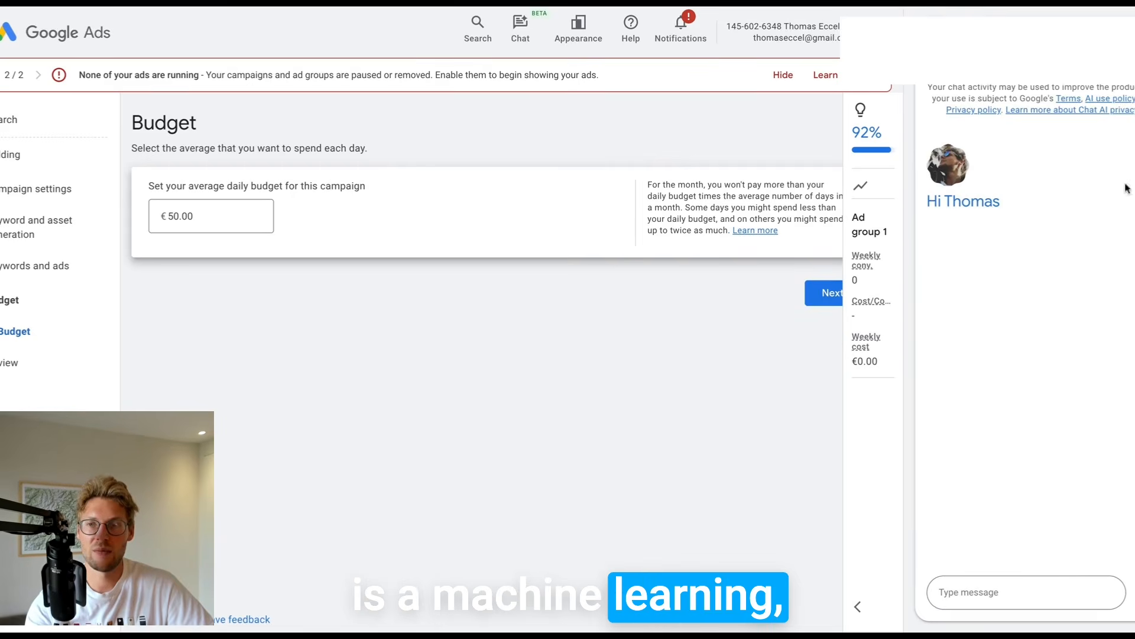
pyautogui.click(1130, 41)
pyautogui.click(1126, 591)
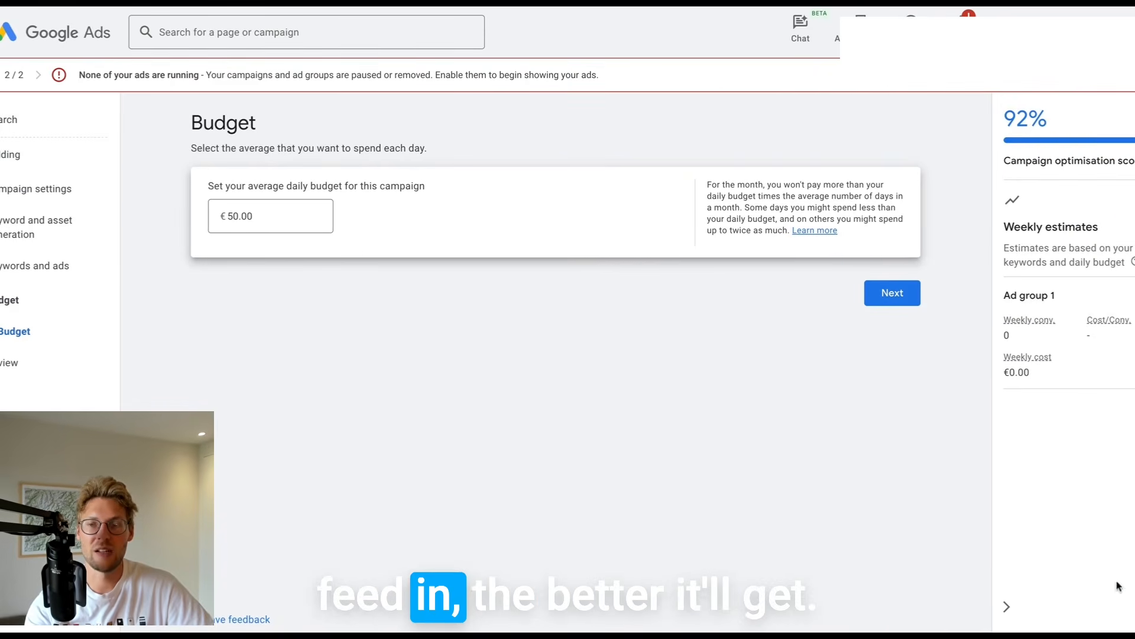
# Review the campaign's overview, bidding, settings and ads summary, and publish the campaign
pyautogui.click(893, 294)
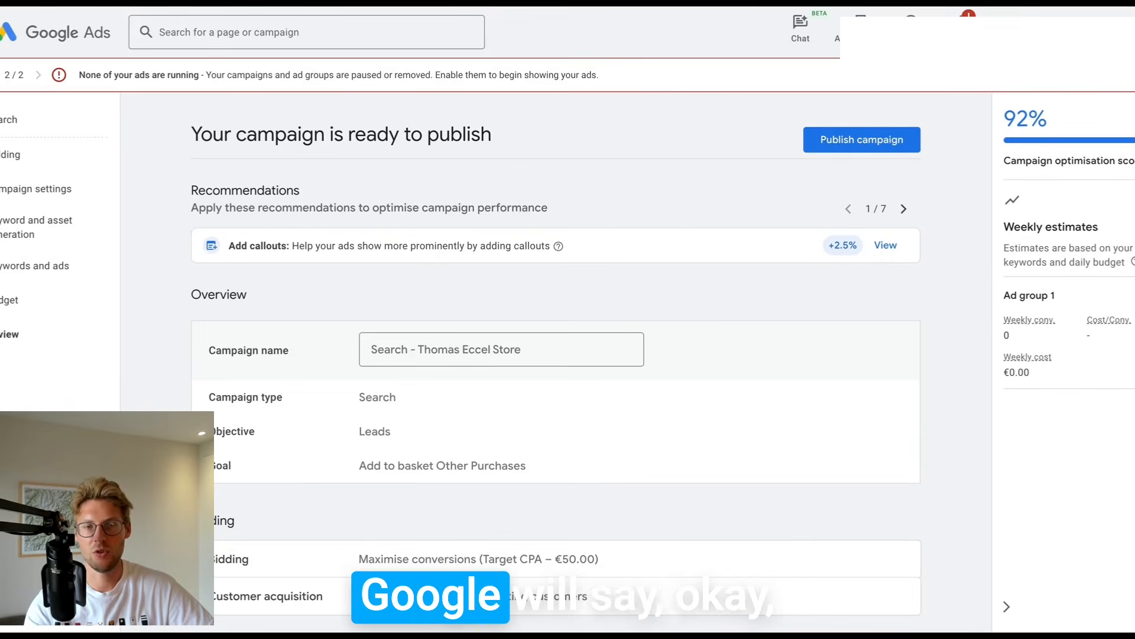
pyautogui.scroll(-6, 556, 361)
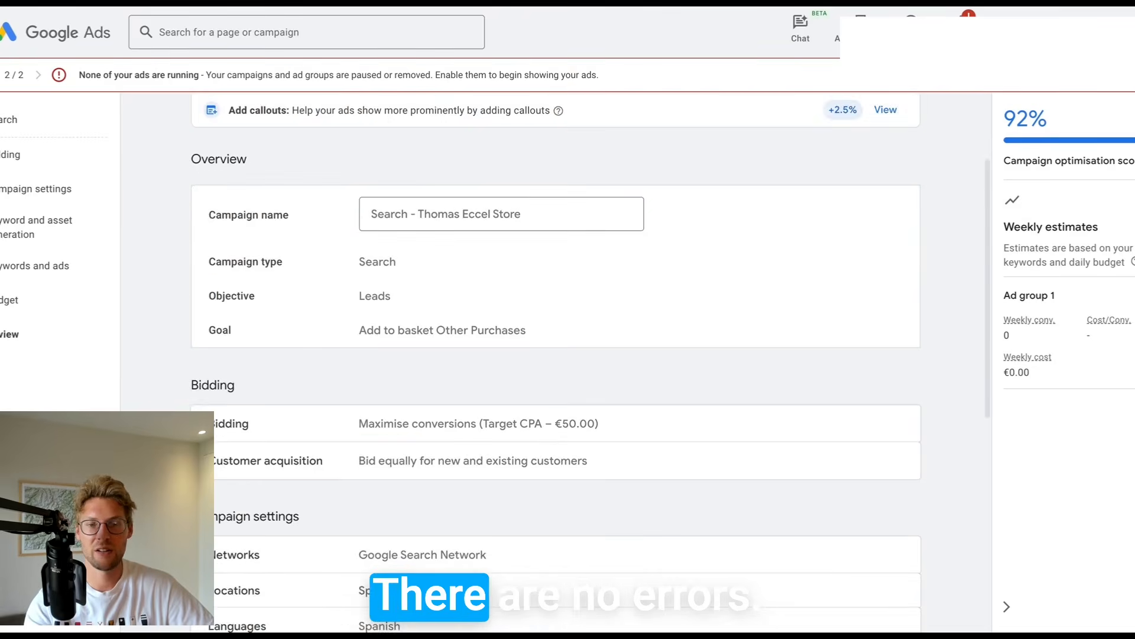
pyautogui.scroll(-4, 556, 361)
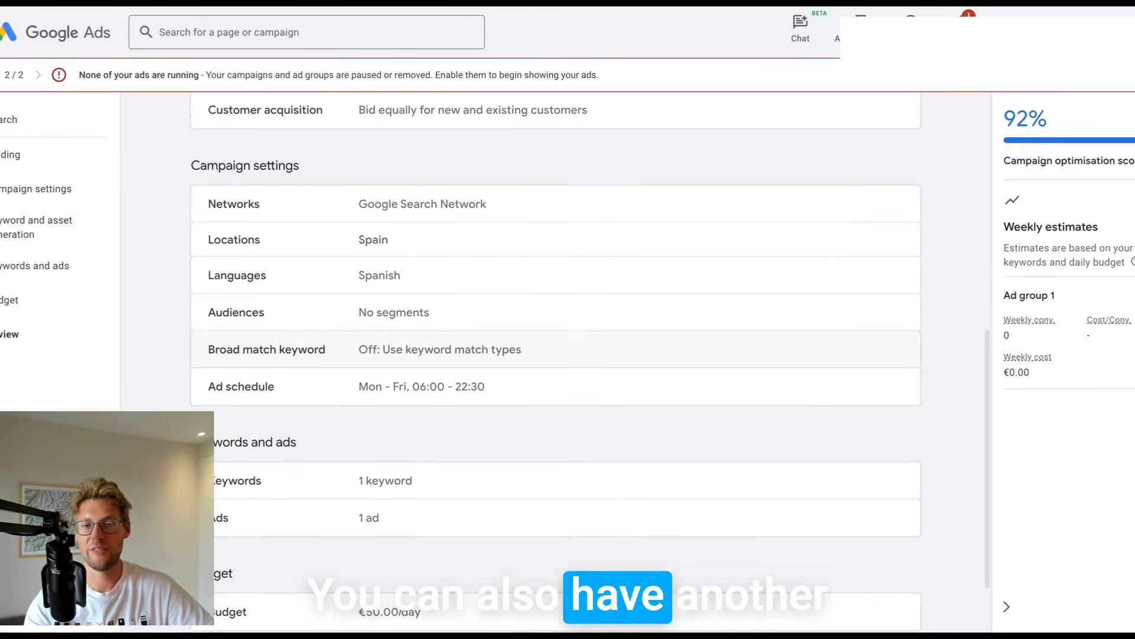
pyautogui.scroll(10, 843, 160)
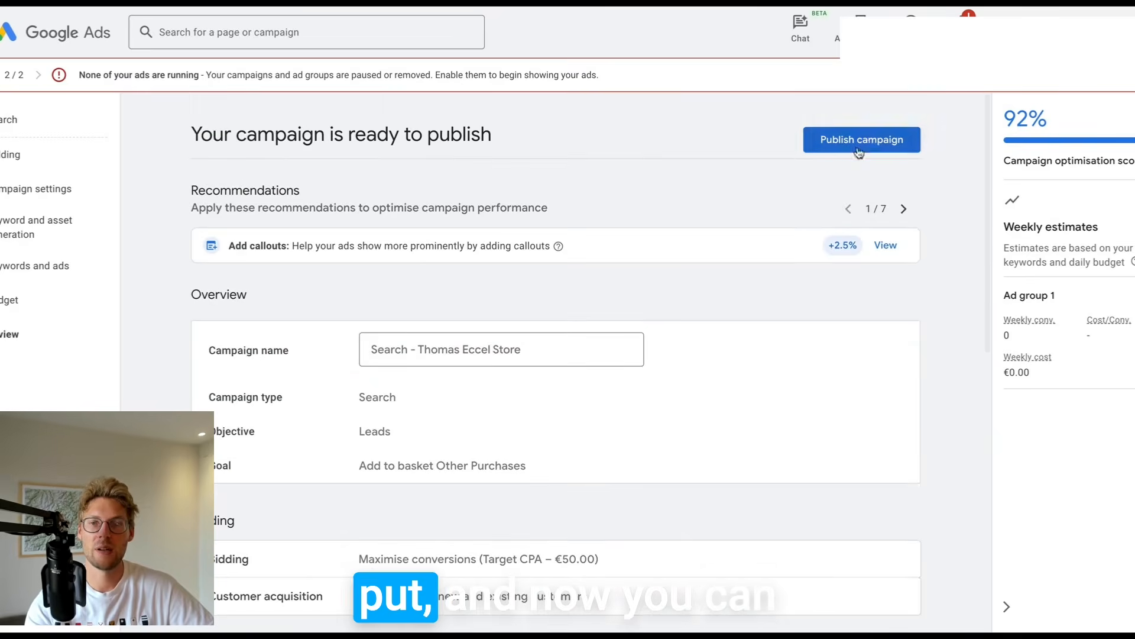
pyautogui.click(871, 145)
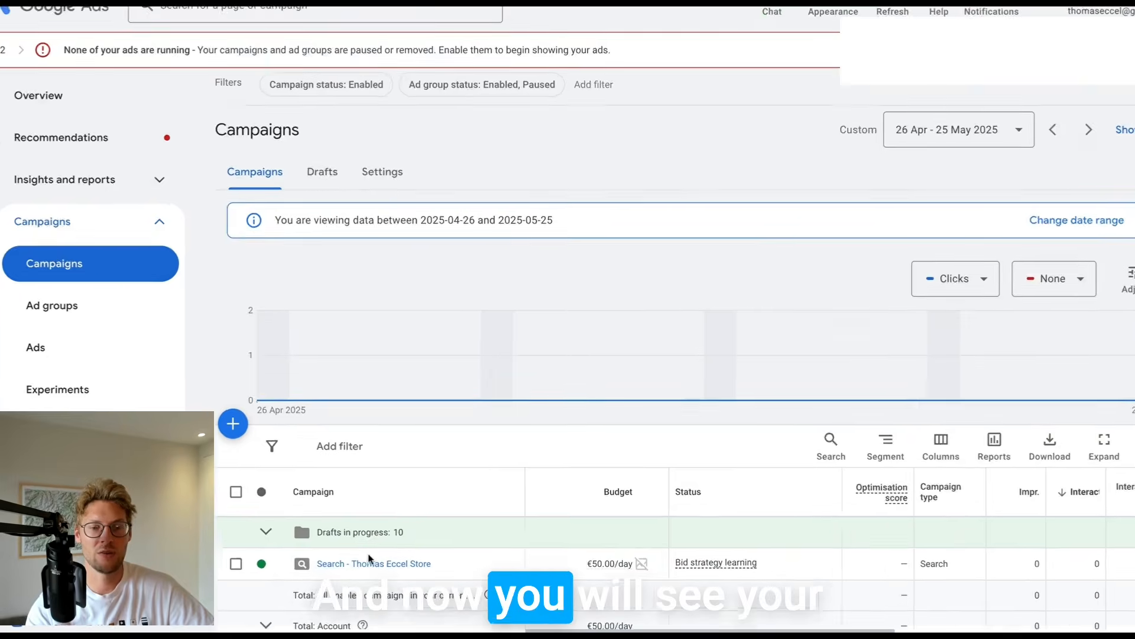
# Examine the new Search campaign's row in the campaigns table, from budget and status to impressions, interactions and cost
pyautogui.scroll(-1, 369, 558)
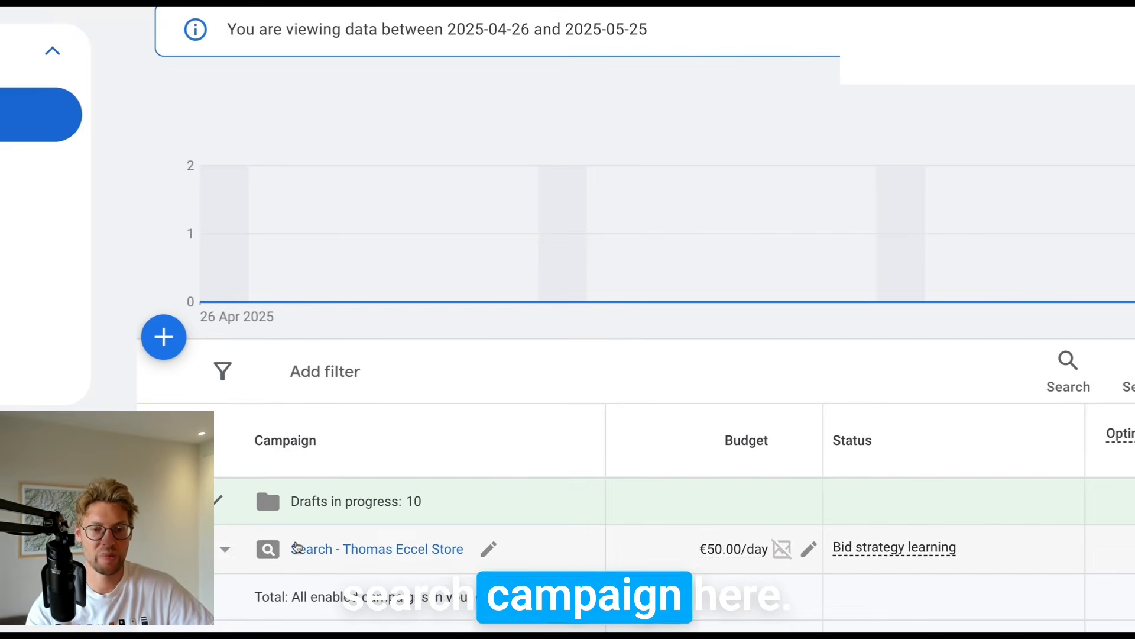
pyautogui.hscroll(5, 776, 577)
pyautogui.hscroll(-4, 775, 577)
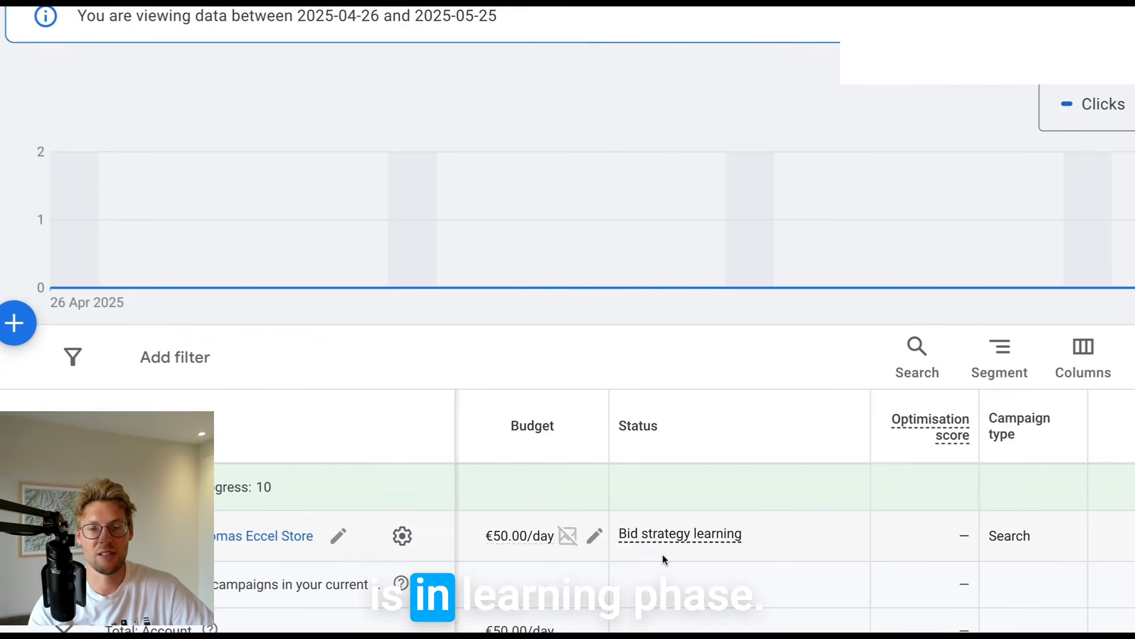
pyautogui.hscroll(1, 664, 559)
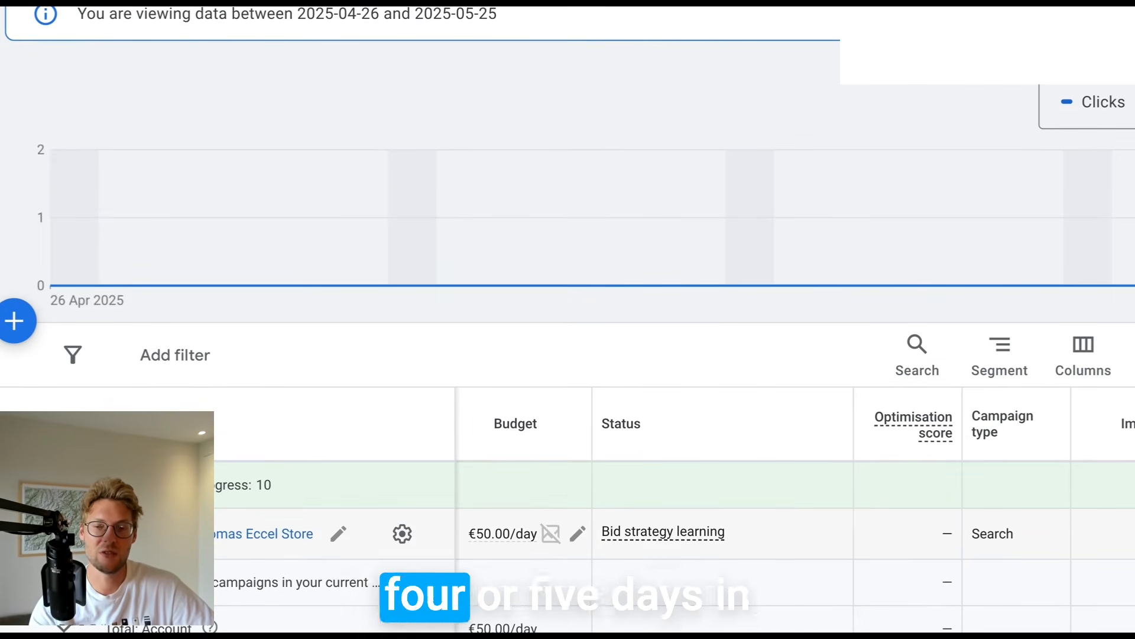
pyautogui.hscroll(5, 662, 555)
pyautogui.hscroll(6, 663, 555)
pyautogui.hscroll(-5, 662, 555)
pyautogui.hscroll(-3, 662, 554)
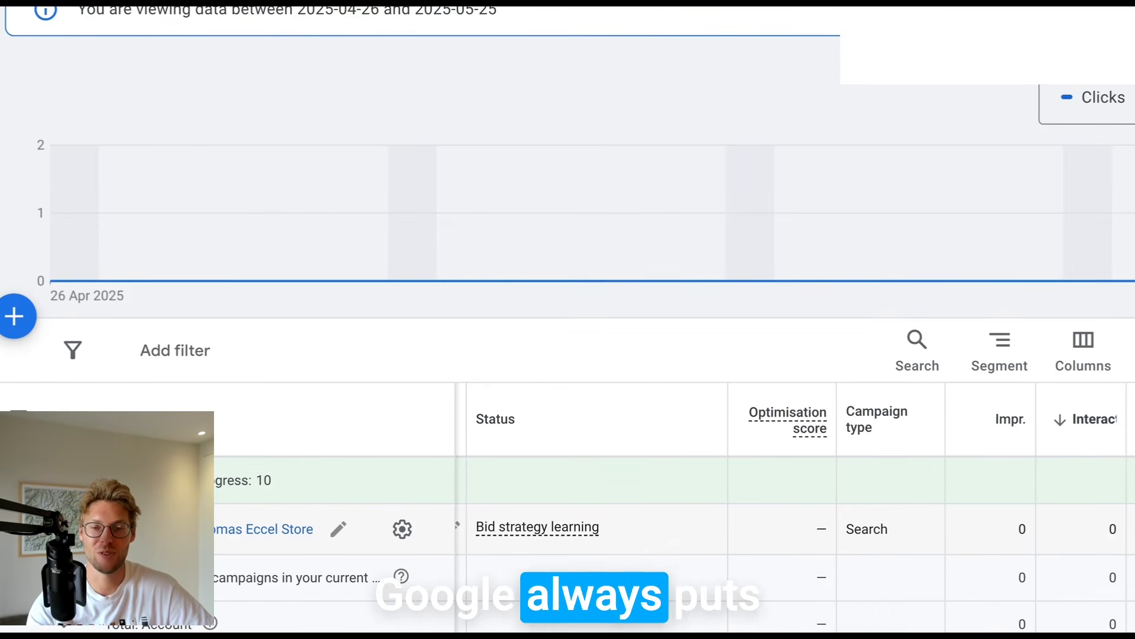
pyautogui.hscroll(15, 663, 555)
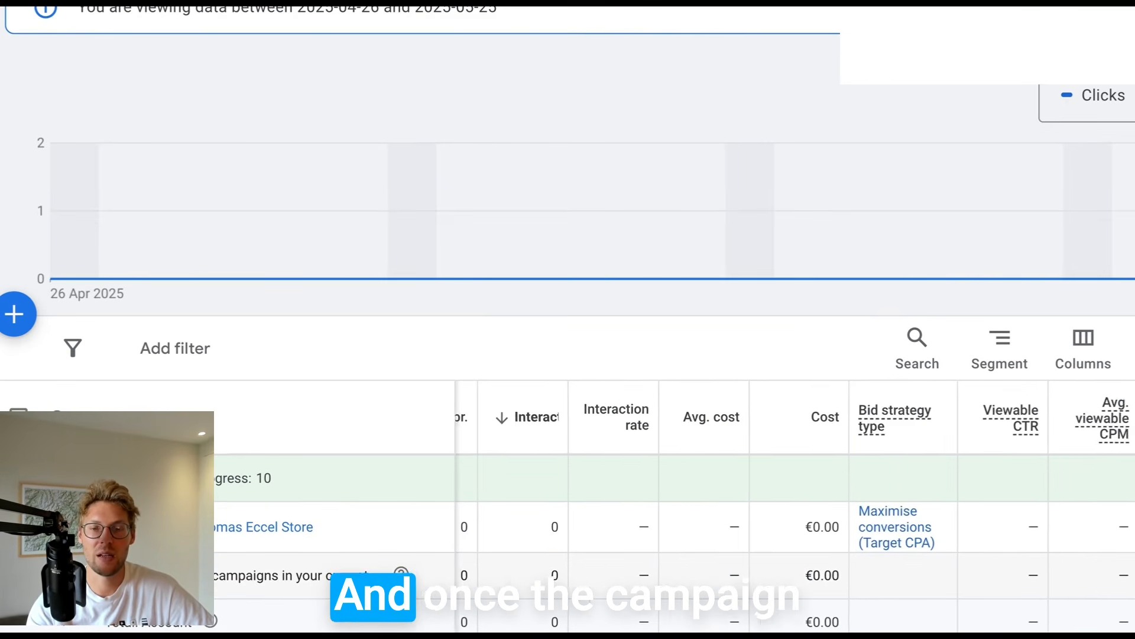
pyautogui.hscroll(-5, 642, 566)
pyautogui.hscroll(-2, 641, 566)
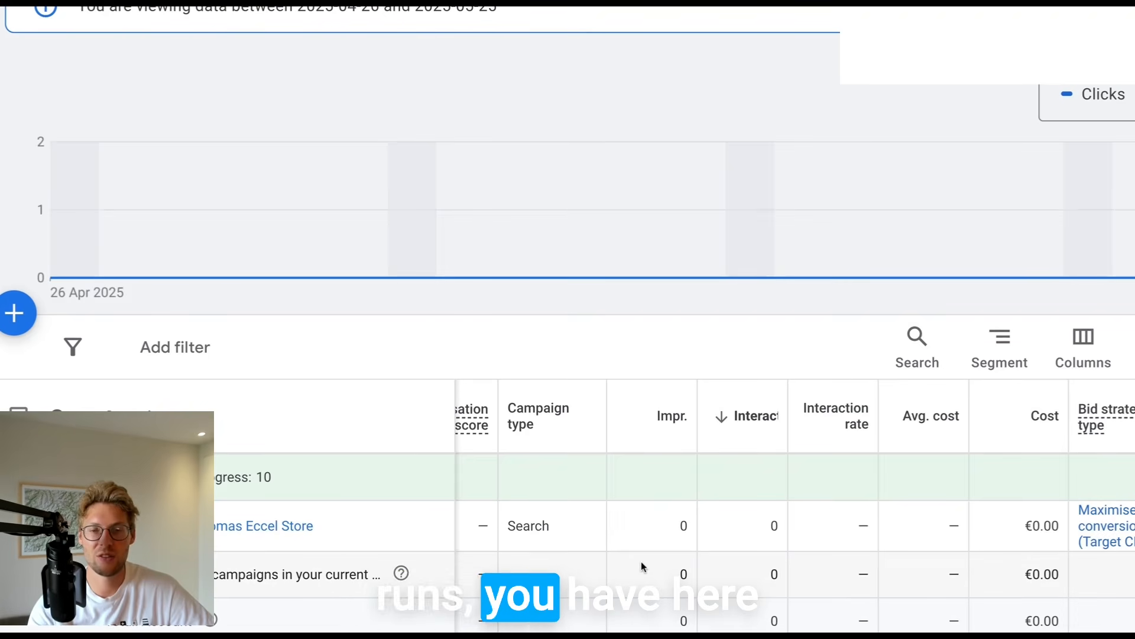
pyautogui.hscroll(11, 711, 551)
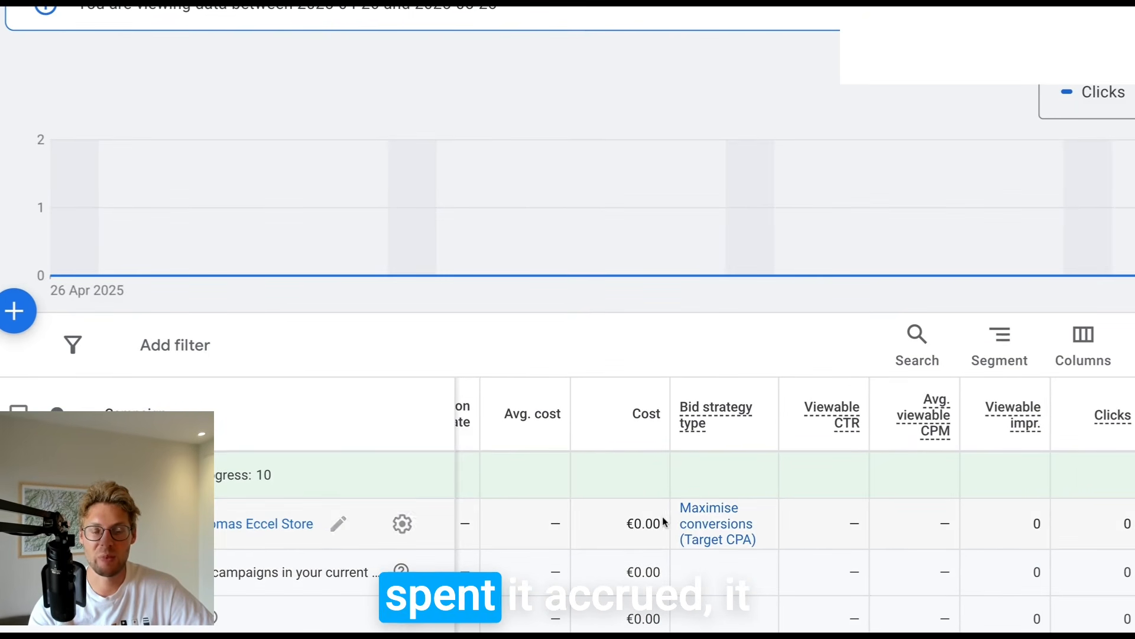
pyautogui.hscroll(-9, 621, 534)
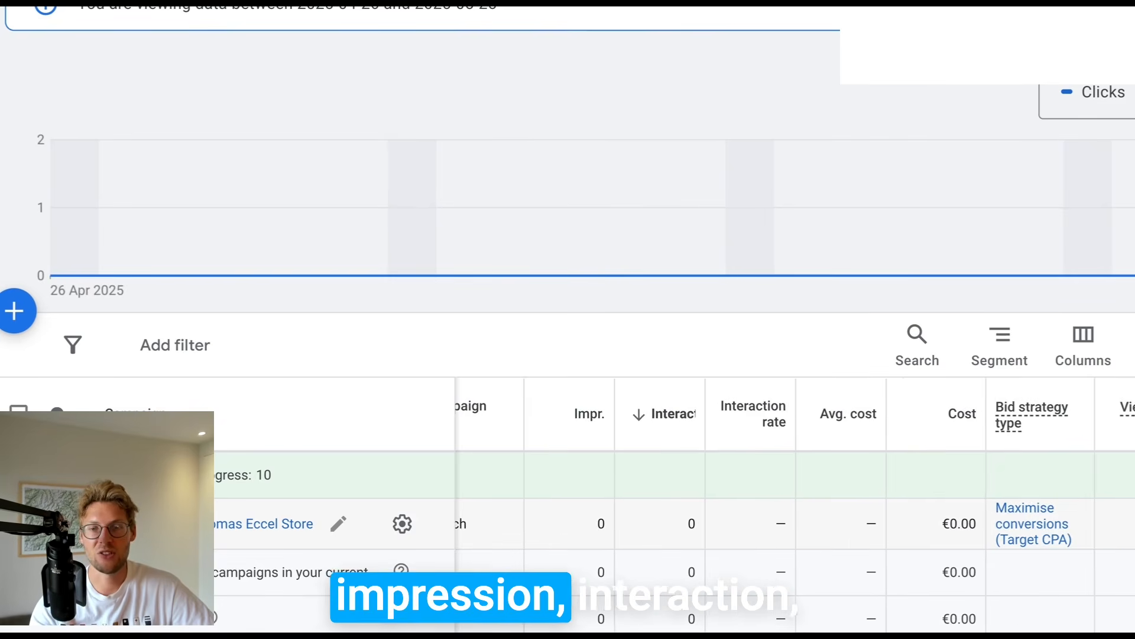
# Examine the campaign column options, including recommended, custom, Performance, Setup, Results and Viewability columns, and leave without applying any
pyautogui.hscroll(9, 726, 504)
pyautogui.moveTo(953, 402)
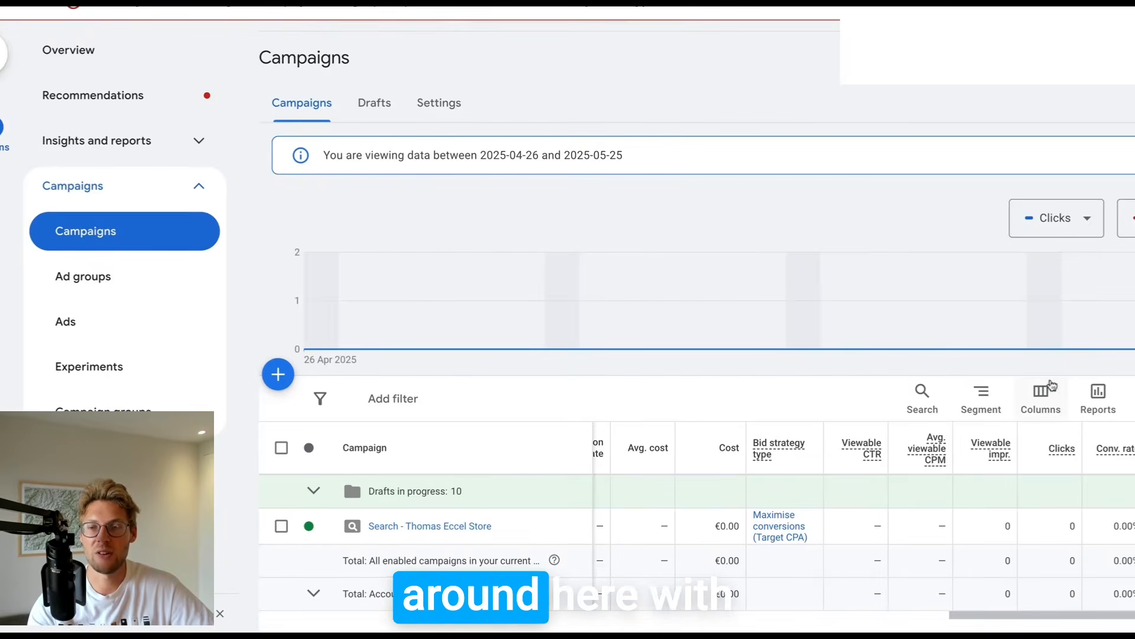
pyautogui.click(1047, 390)
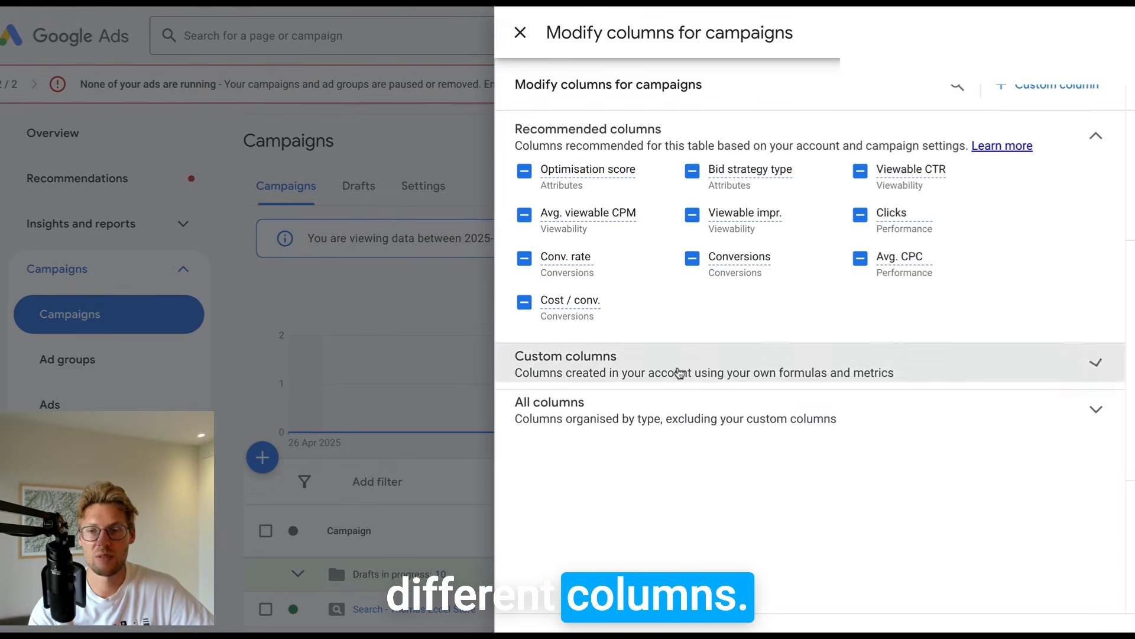
pyautogui.click(679, 373)
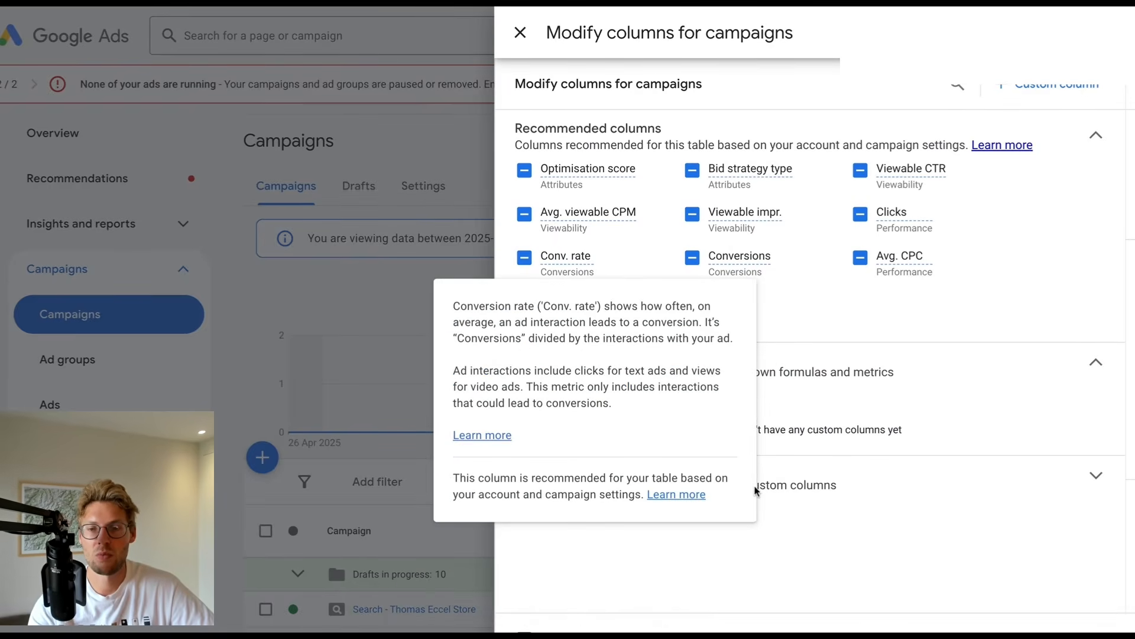
pyautogui.click(743, 428)
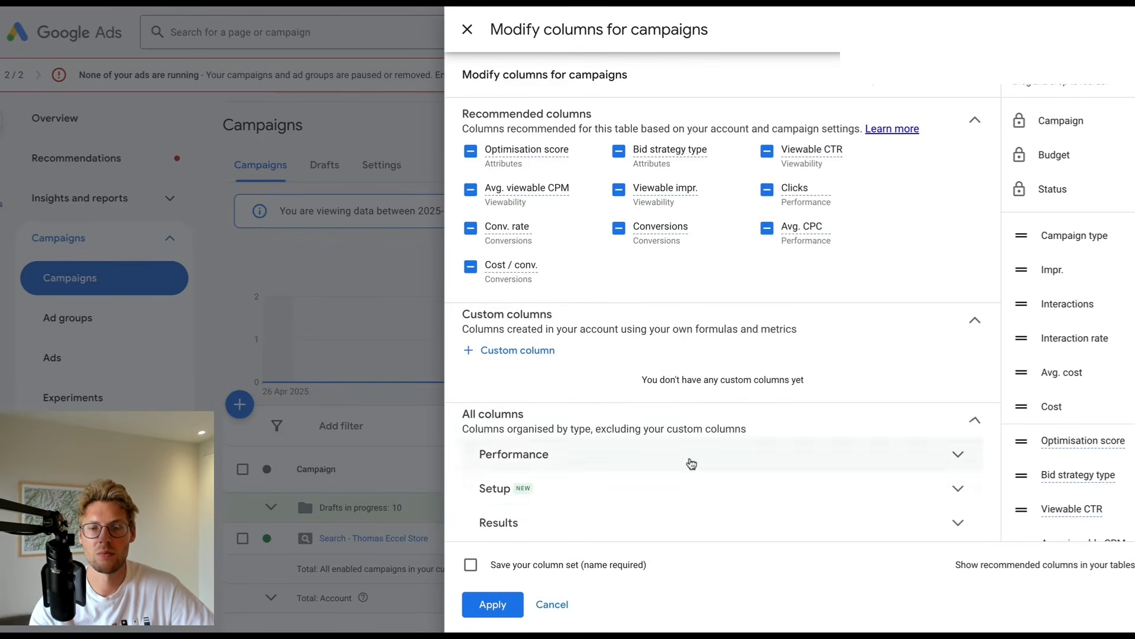
pyautogui.scroll(-2, 690, 466)
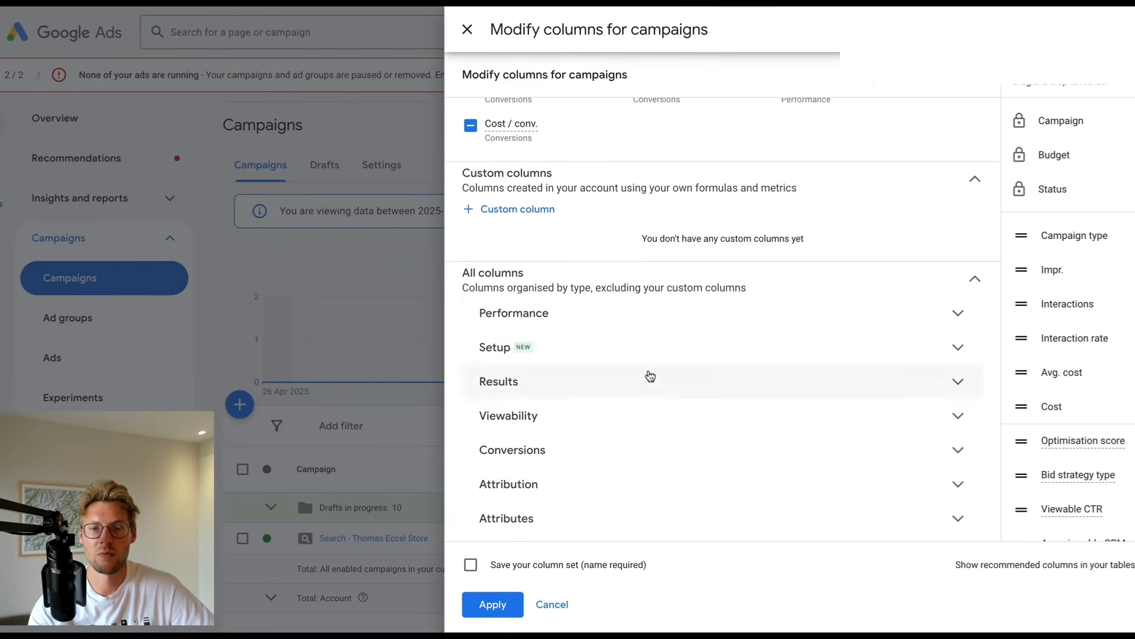
pyautogui.click(611, 312)
pyautogui.scroll(-2, 602, 333)
pyautogui.scroll(-4, 597, 340)
pyautogui.click(581, 254)
pyautogui.scroll(-1, 568, 361)
pyautogui.click(560, 388)
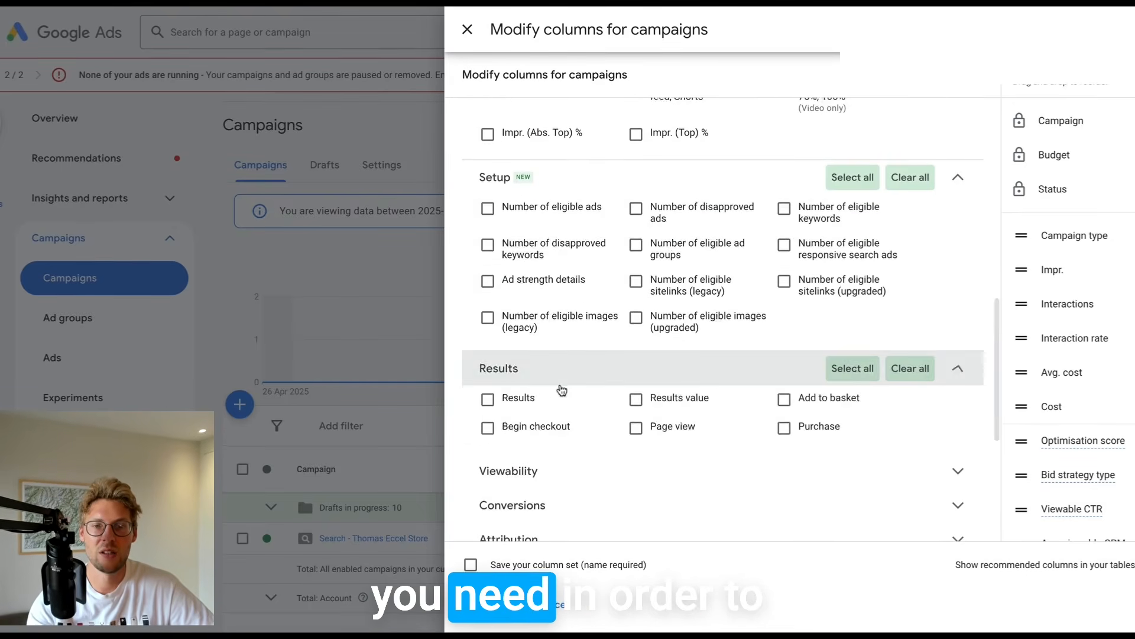
pyautogui.scroll(-3, 561, 414)
pyautogui.click(583, 331)
pyautogui.scroll(-2, 579, 355)
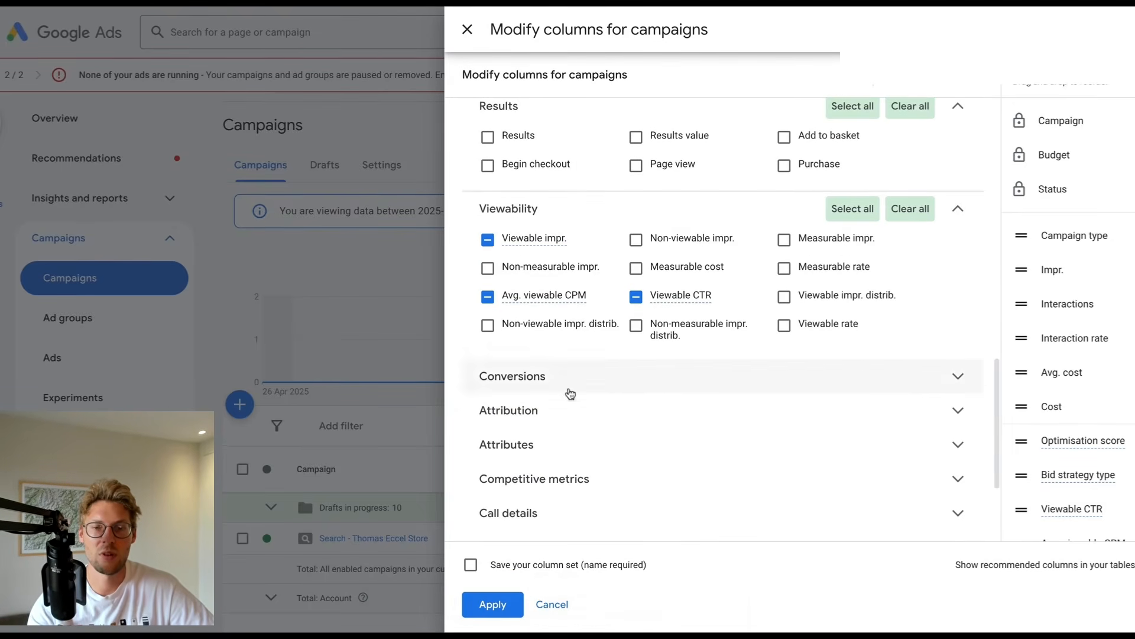
pyautogui.click(559, 609)
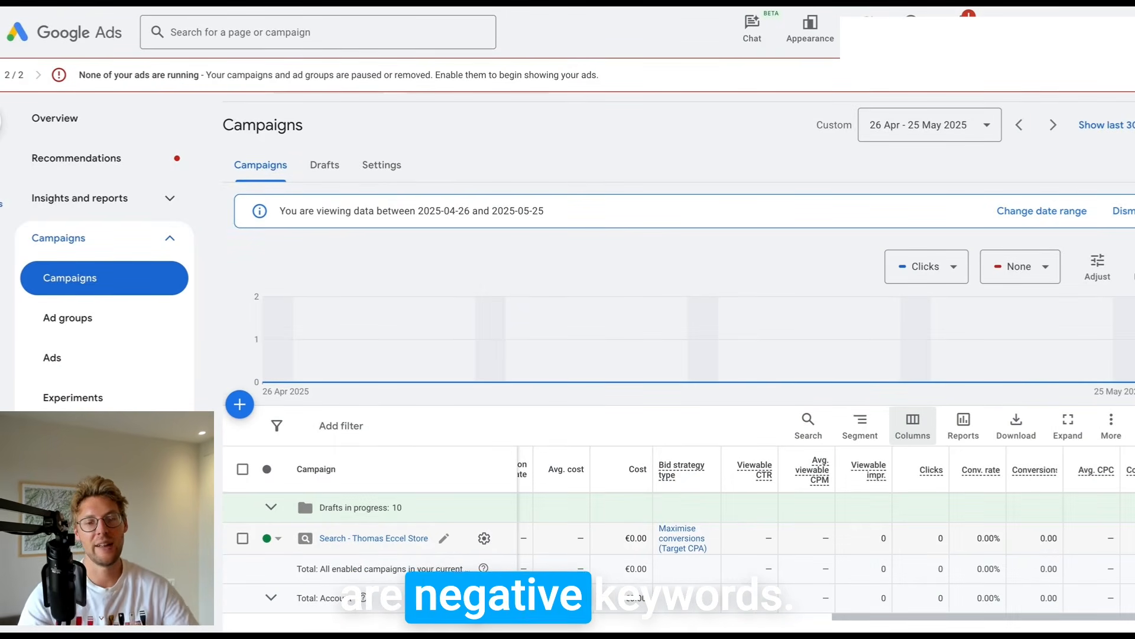
# Open the Search campaign's keywords and change "google ads demand gen playbook" from broad to phrase match
pyautogui.click(390, 540)
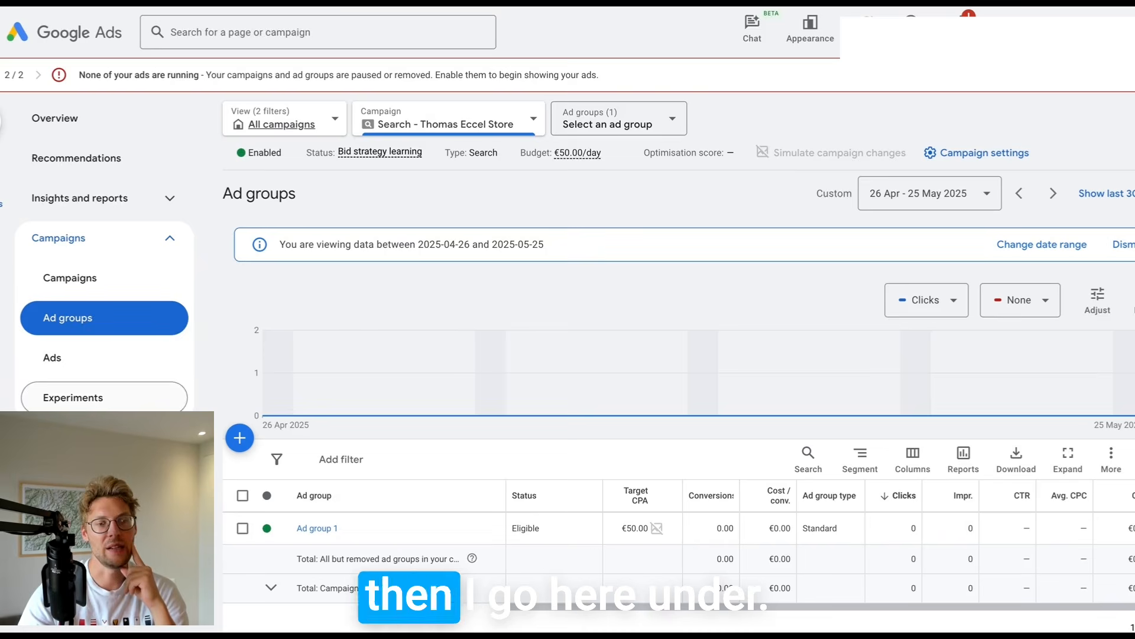
pyautogui.scroll(-3, 85, 392)
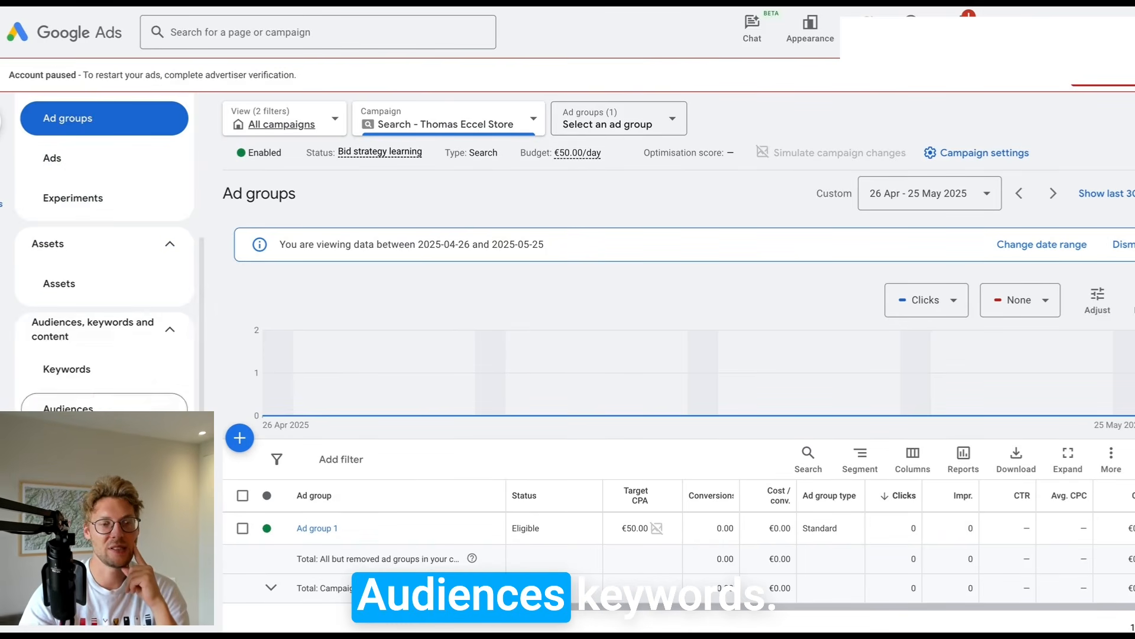
pyautogui.click(80, 372)
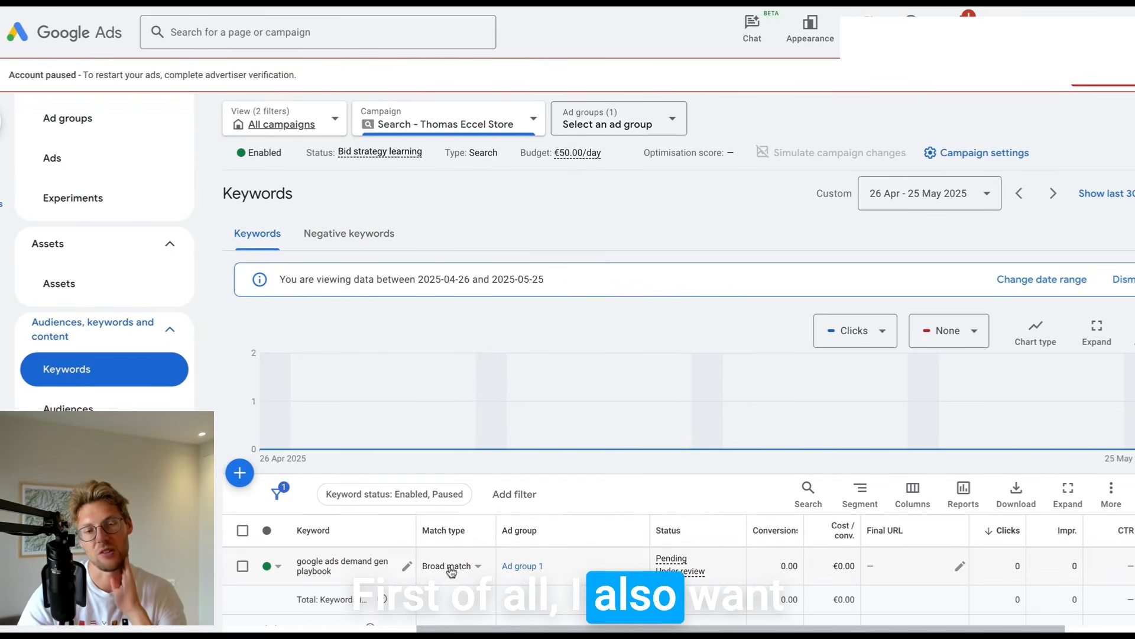
pyautogui.click(451, 568)
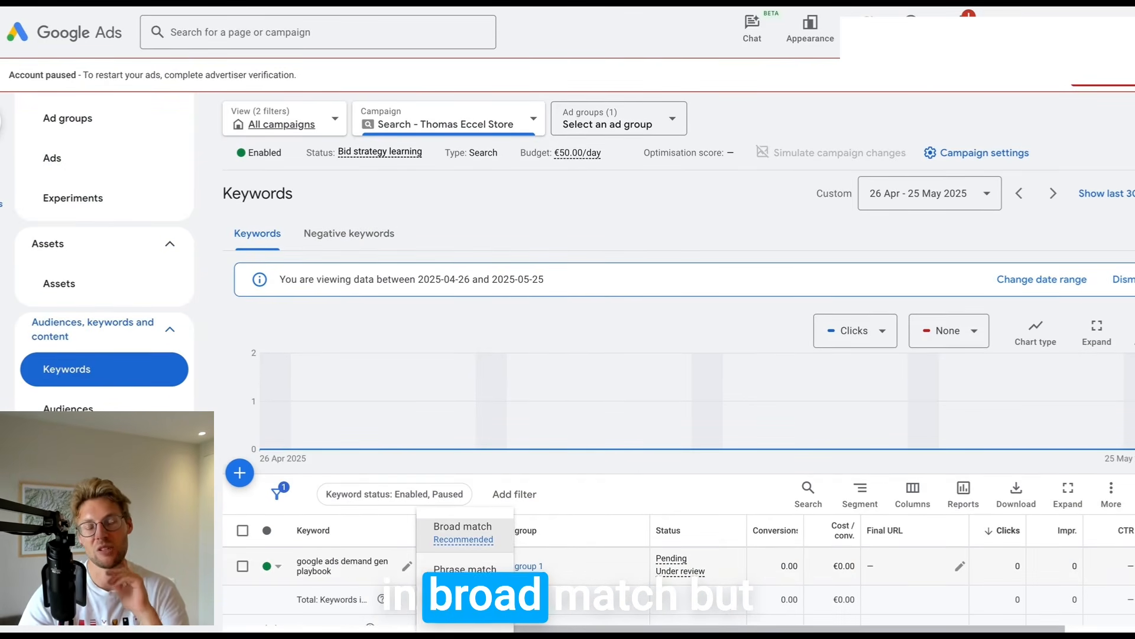
pyautogui.click(460, 578)
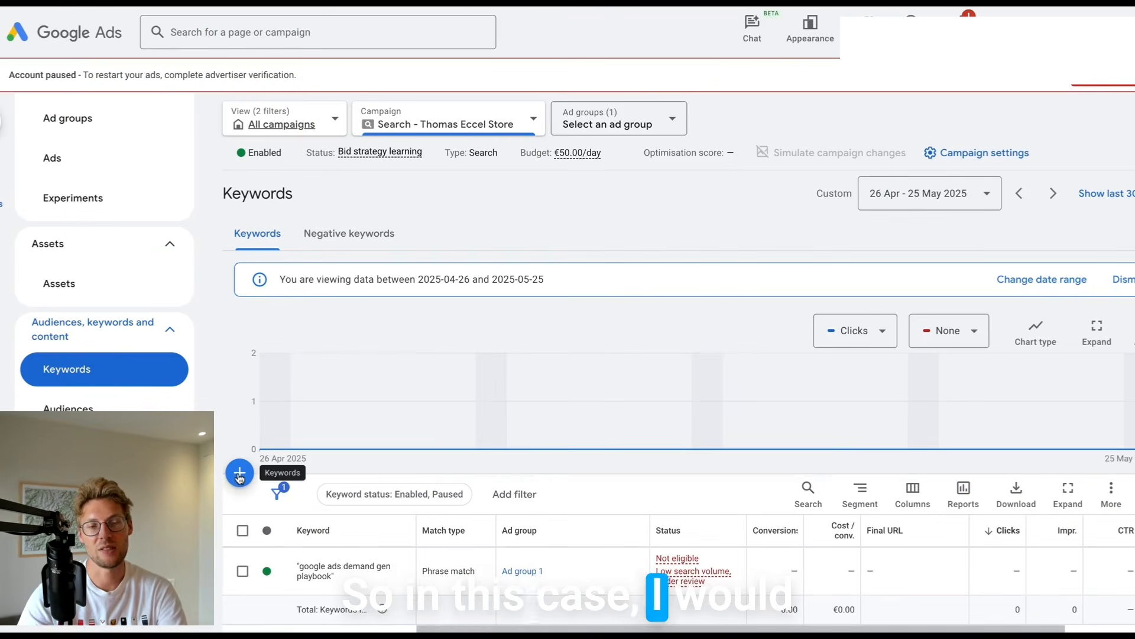
# Add the exact match keyword [google demand gen campaign] to Ad group 1 and save it
pyautogui.click(240, 473)
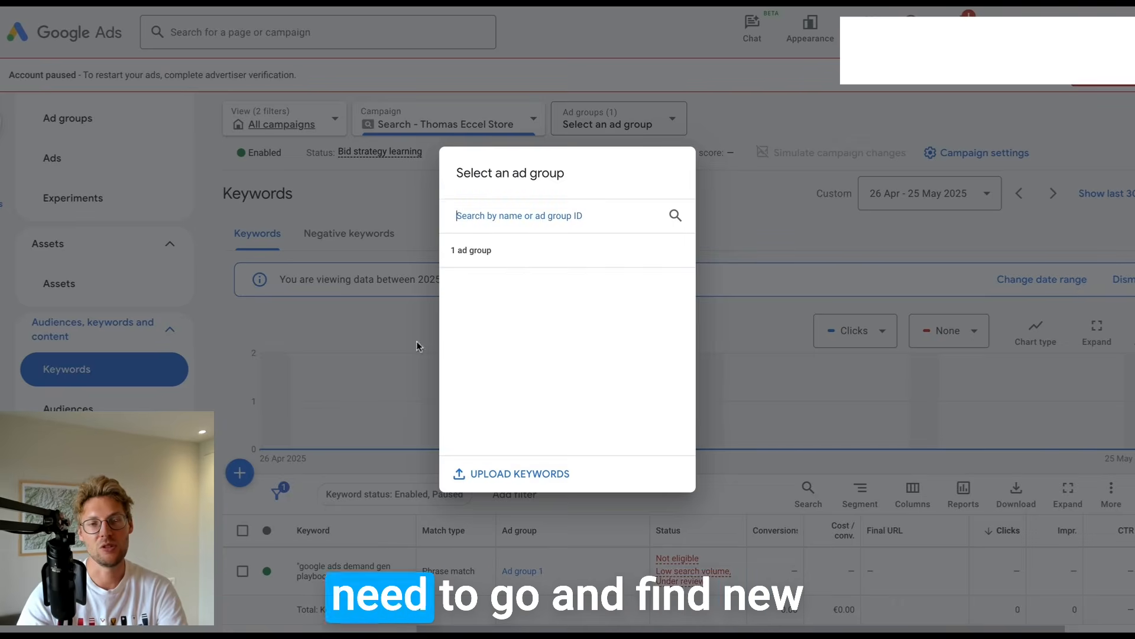
pyautogui.click(515, 290)
pyautogui.click(345, 497)
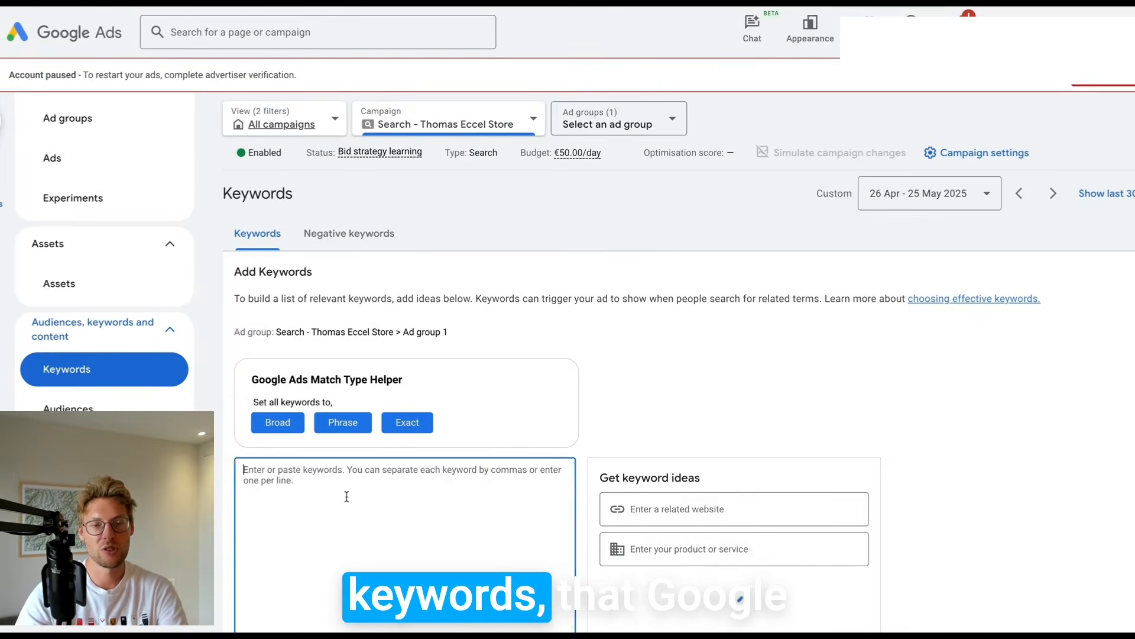
pyautogui.scroll(-2, 344, 496)
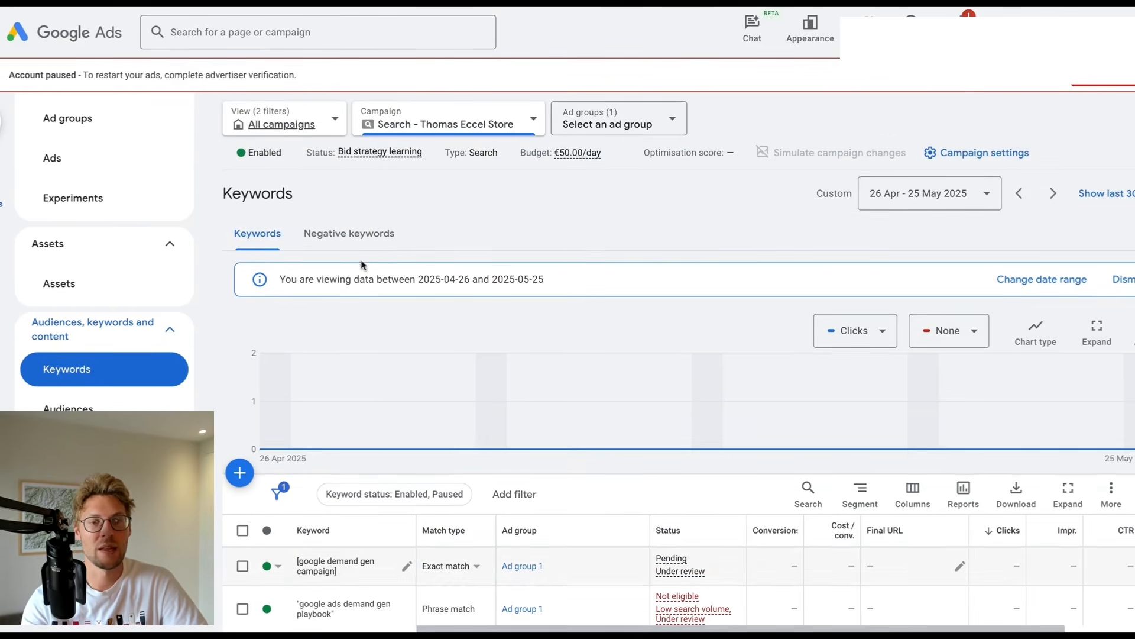
# Start adding campaign-level negative keywords, entering "free", "gratis" and "return" as phrase match terms on separate lines
pyautogui.click(355, 236)
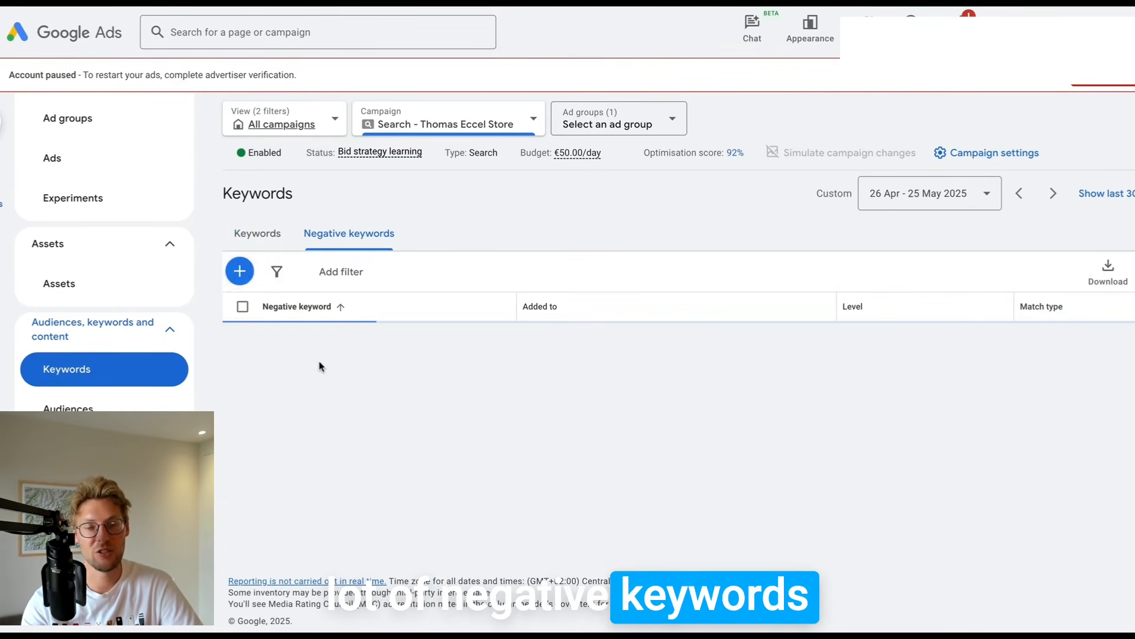
pyautogui.click(240, 271)
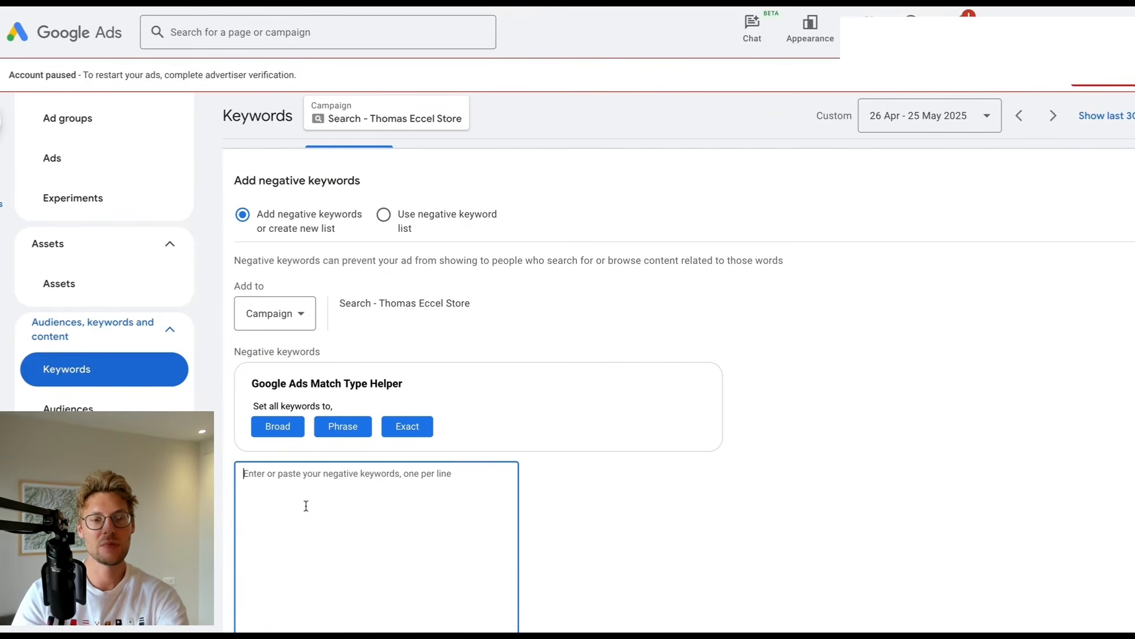
pyautogui.write('"')
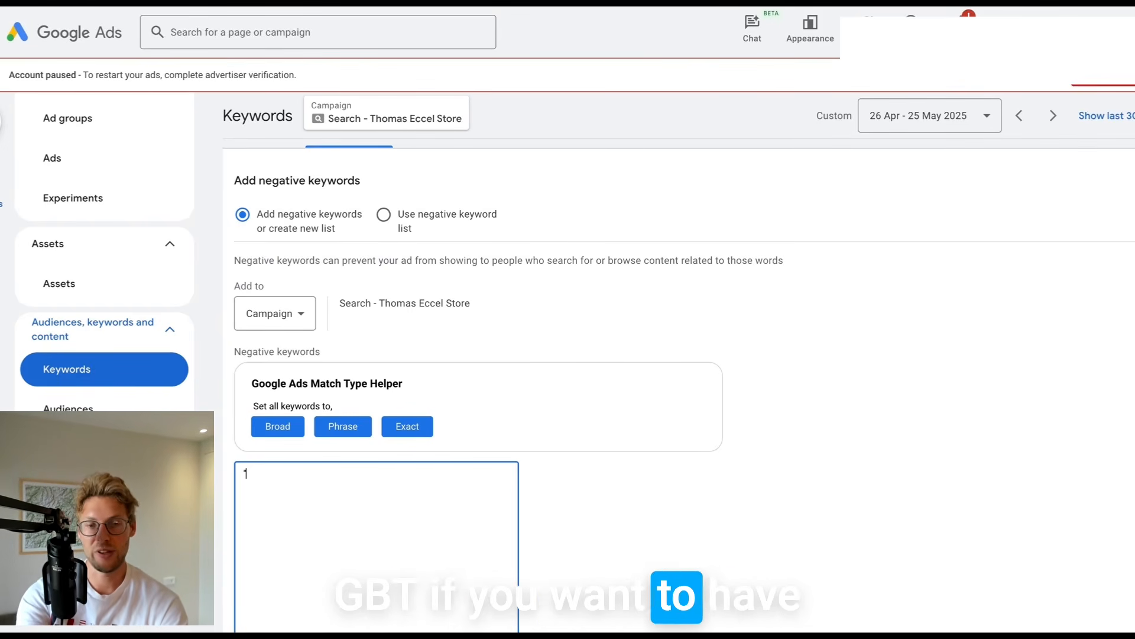
pyautogui.write('free"')
pyautogui.press('Return')
pyautogui.write('"')
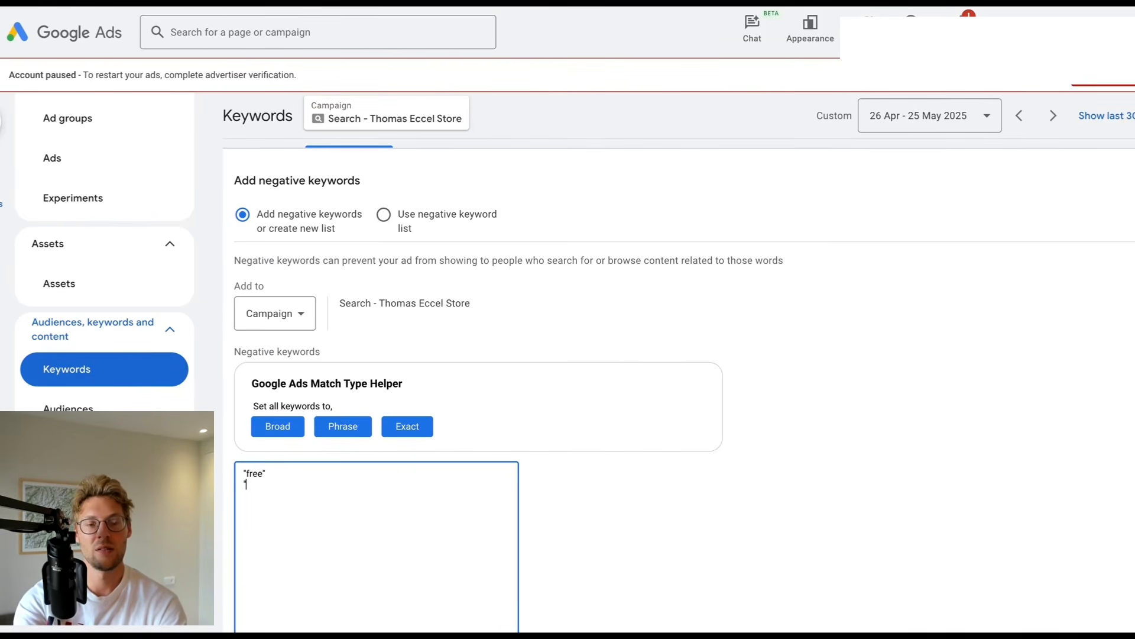
pyautogui.write('gratis"')
pyautogui.press('Return')
pyautogui.write('"return"')
pyautogui.press('Return')
# Add "support" and "customer support" to the phrase match negative keywords and save the entries to the campaign
pyautogui.scroll(-2, 651, 355)
pyautogui.scroll(-1, 651, 355)
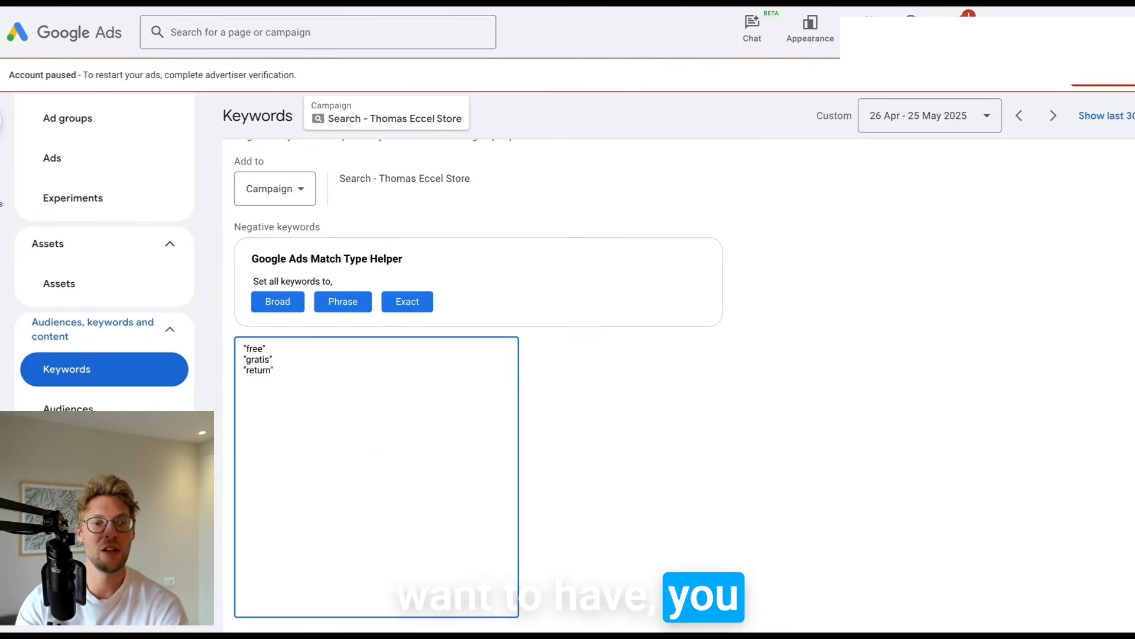
pyautogui.write('"customer support')
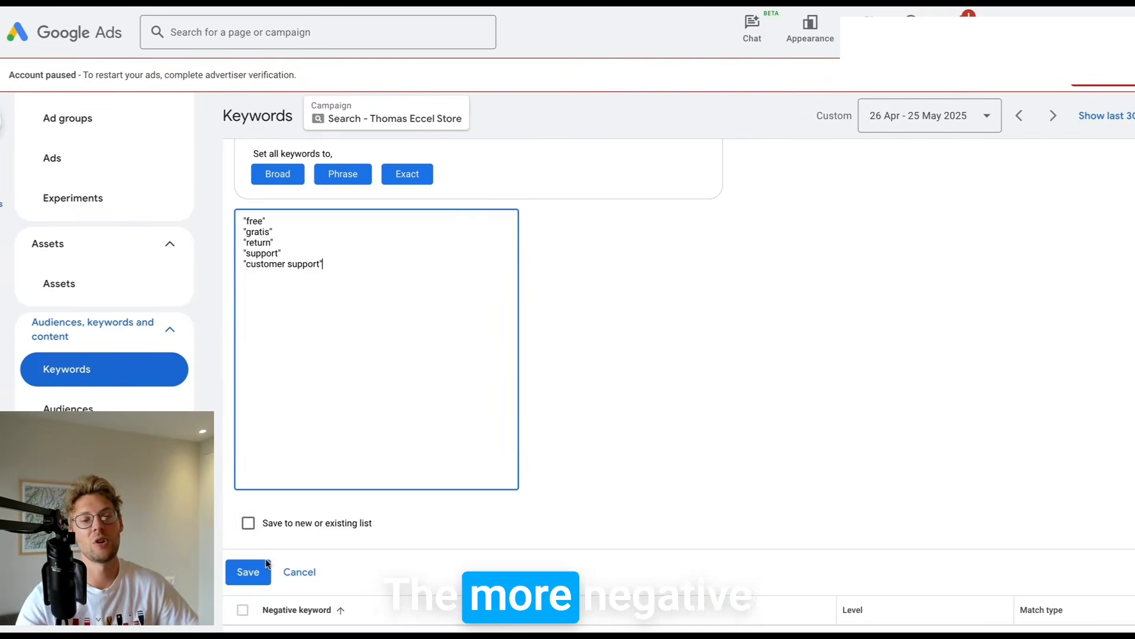
pyautogui.click(246, 570)
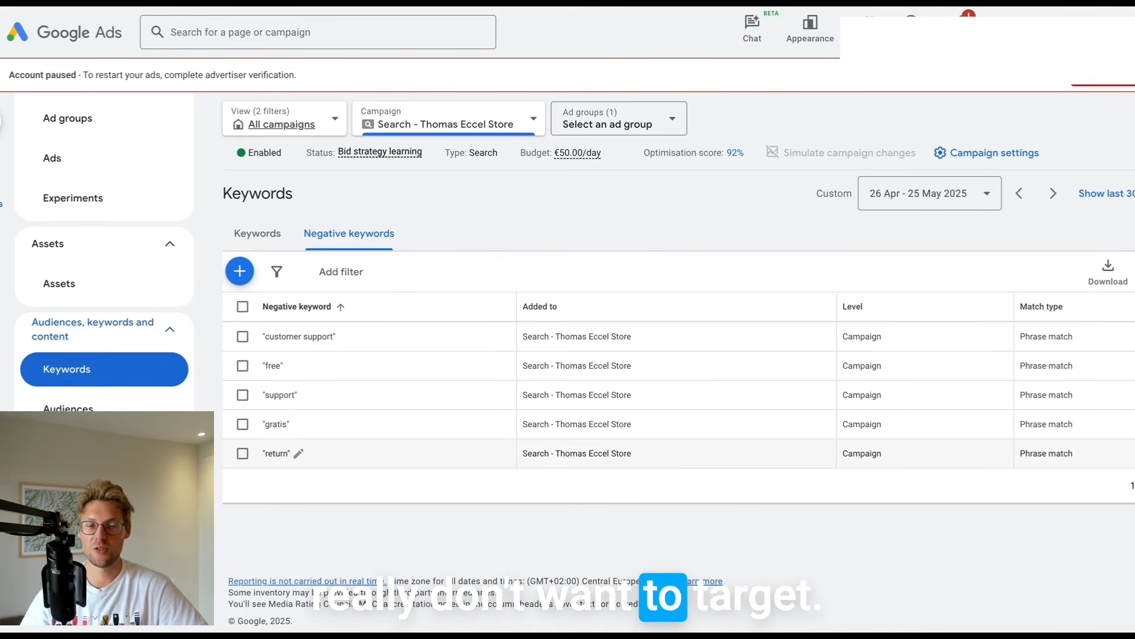
# Open the campaign's location exclusions for editing, ready to enter a location to exclude
pyautogui.click(65, 449)
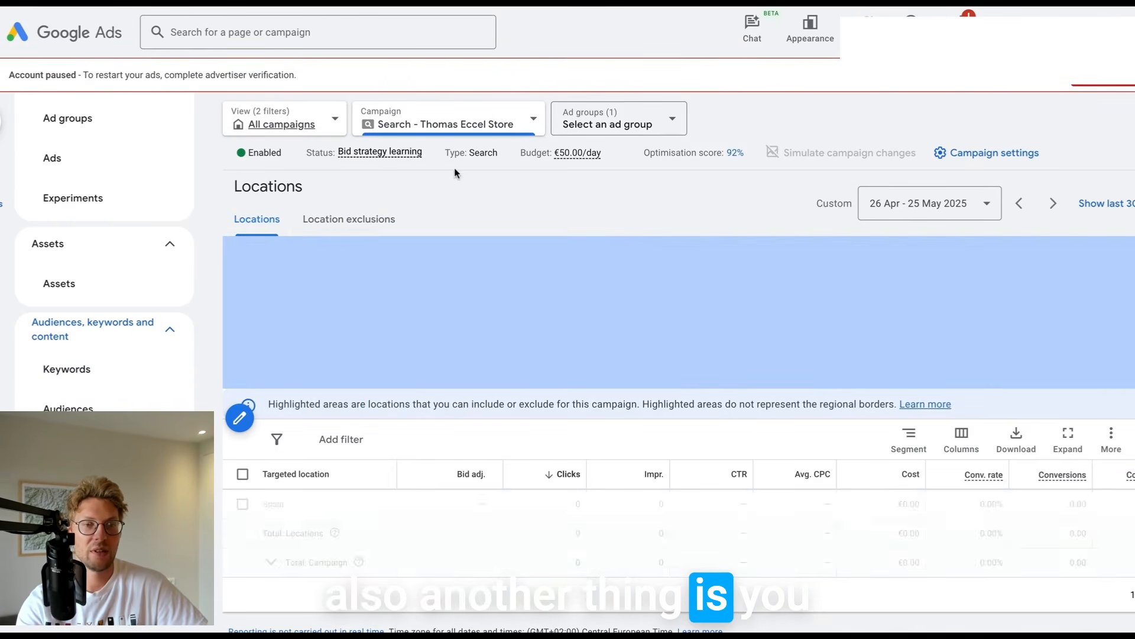
pyautogui.click(361, 228)
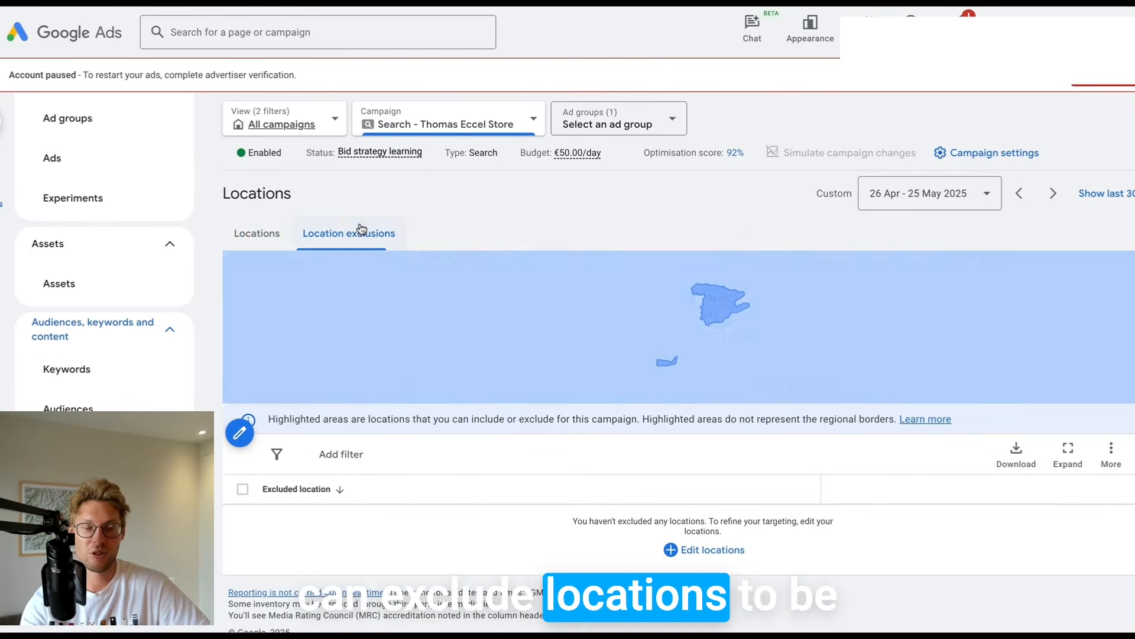
pyautogui.scroll(-1, 408, 404)
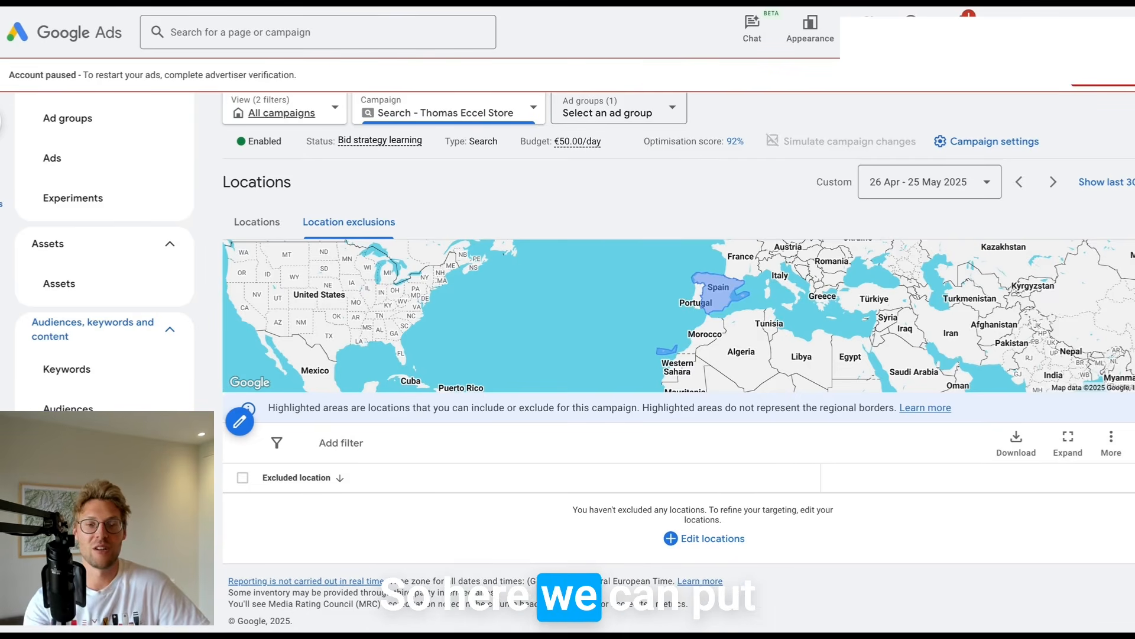
pyautogui.click(239, 421)
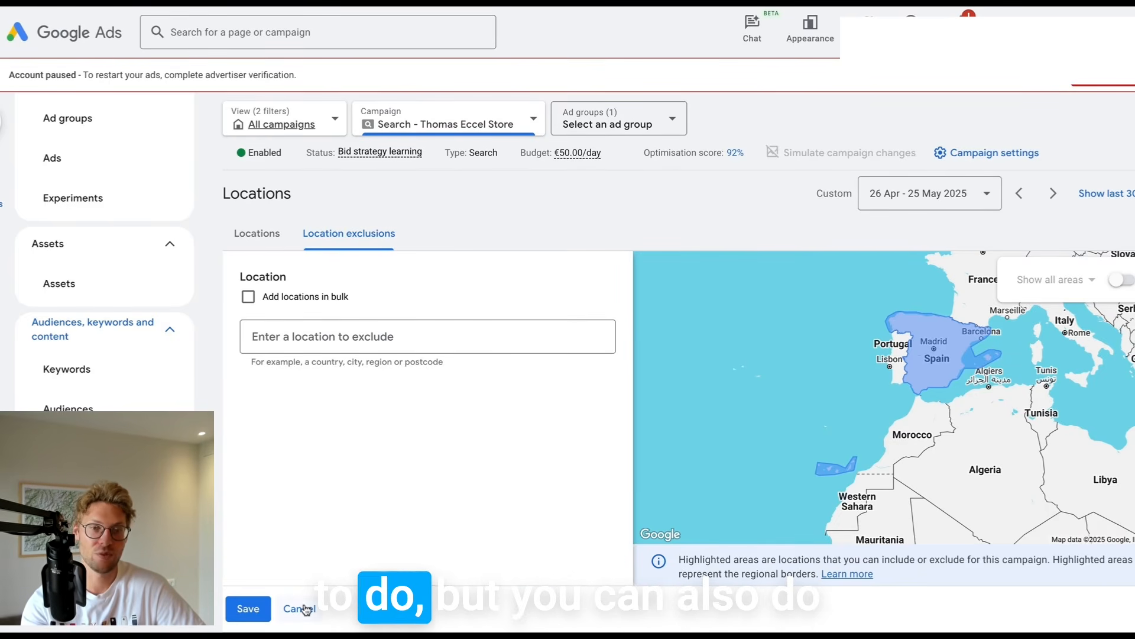
pyautogui.click(319, 335)
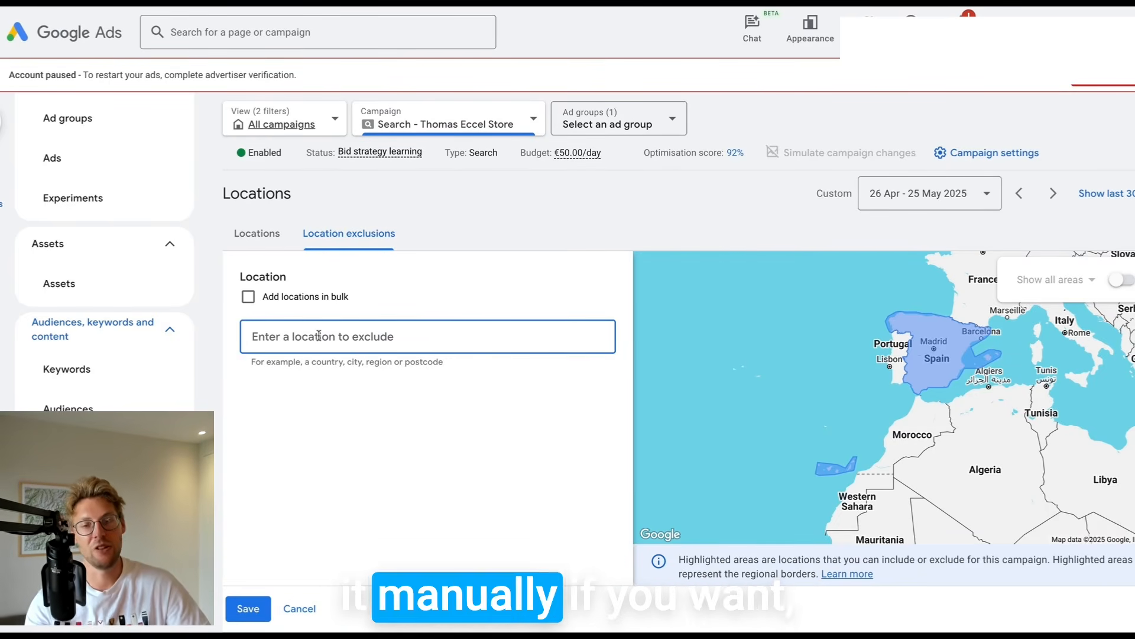
pyautogui.write('bang')
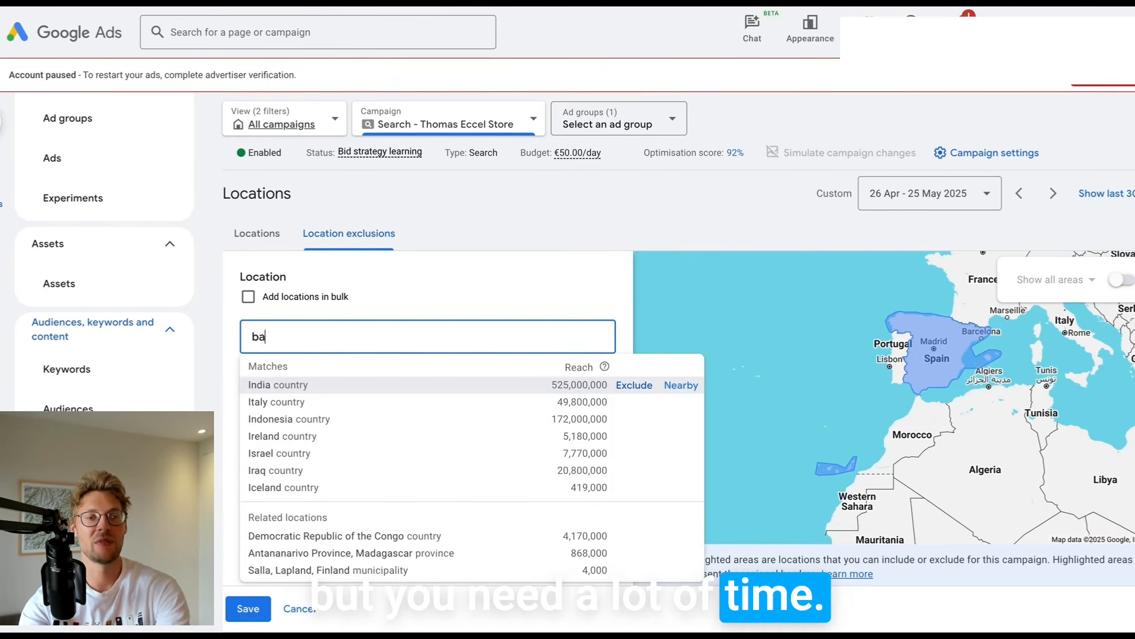
pyautogui.hotkey('ctrl', 'a')
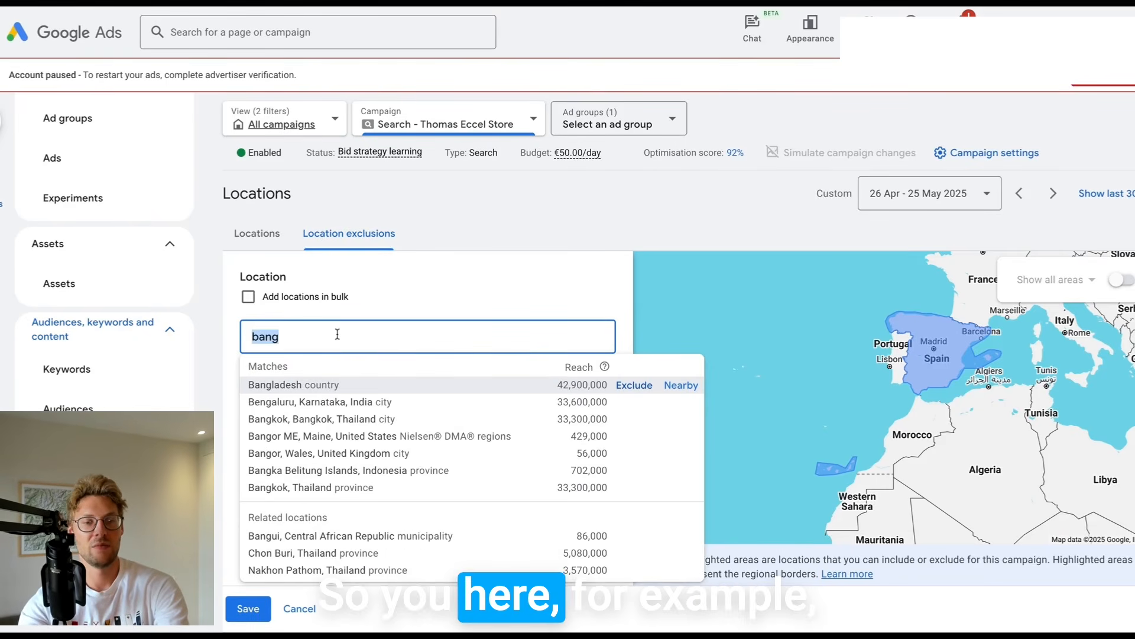
pyautogui.press('BackSpace')
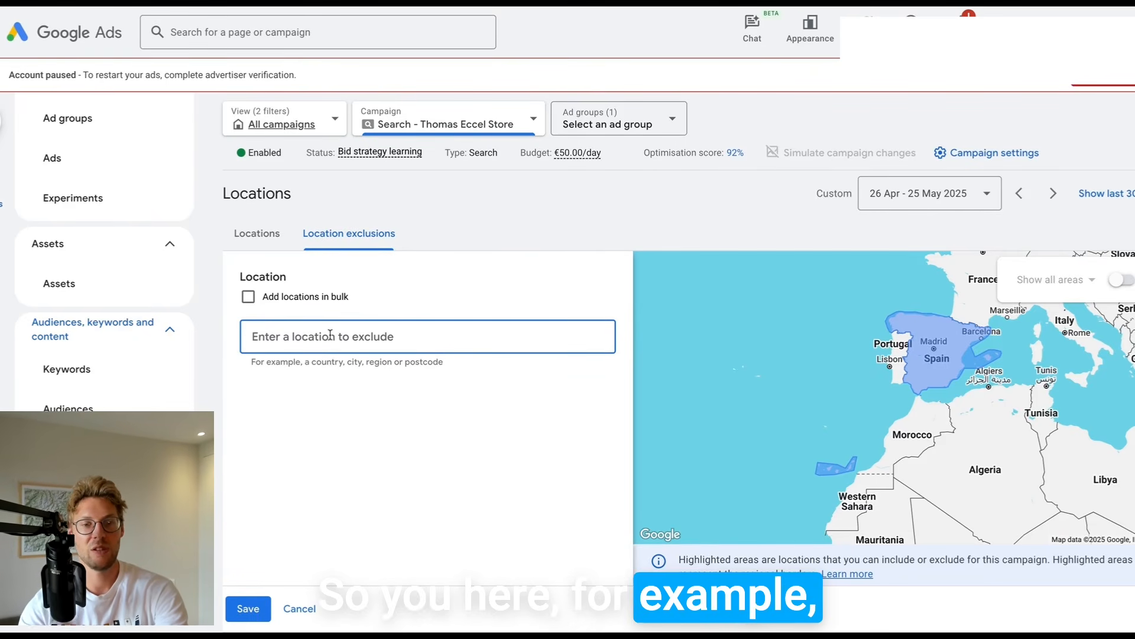
# Search for "port", exclude the country Portugal from the campaign's targeting and save the exclusion
pyautogui.write('port')
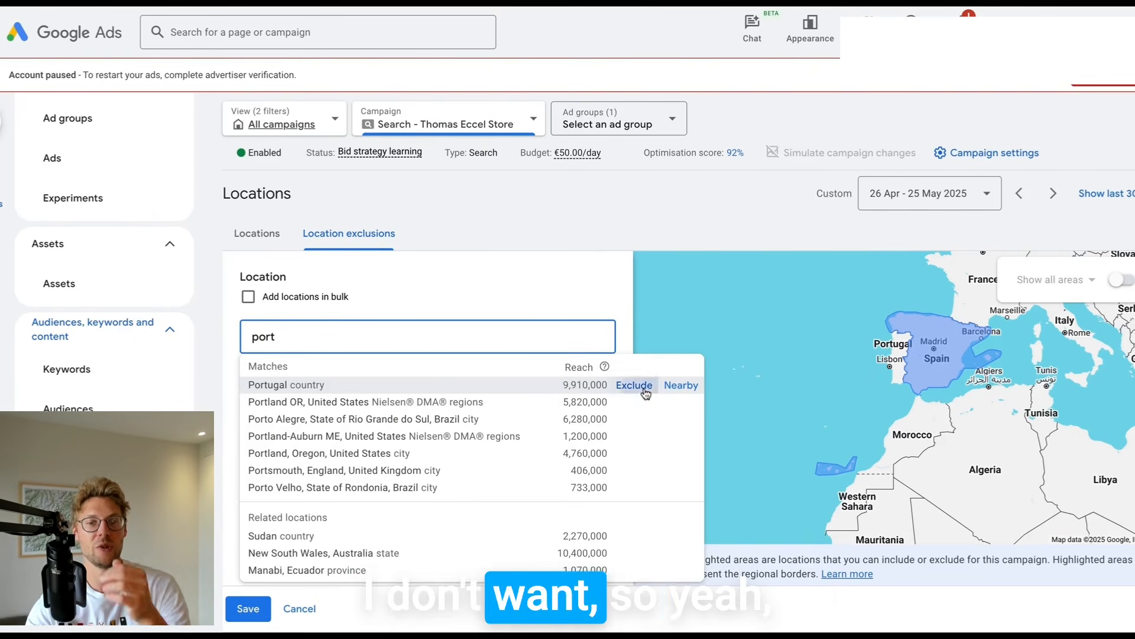
pyautogui.click(635, 385)
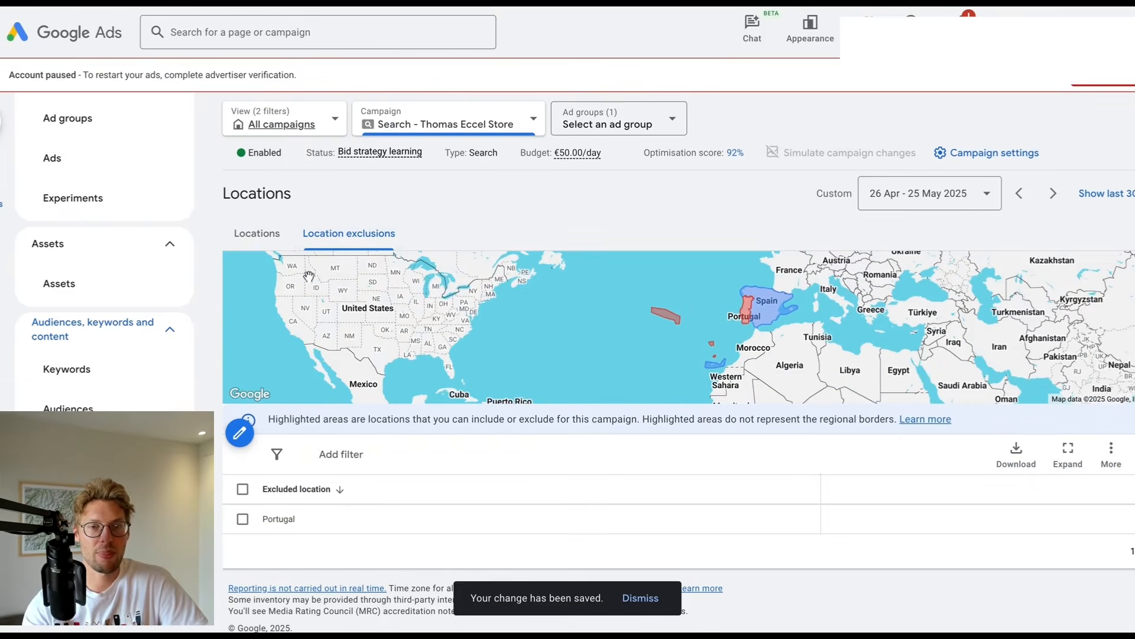
# Change the Search campaign's status from enabled to paused
pyautogui.scroll(-1, 309, 277)
pyautogui.click(263, 146)
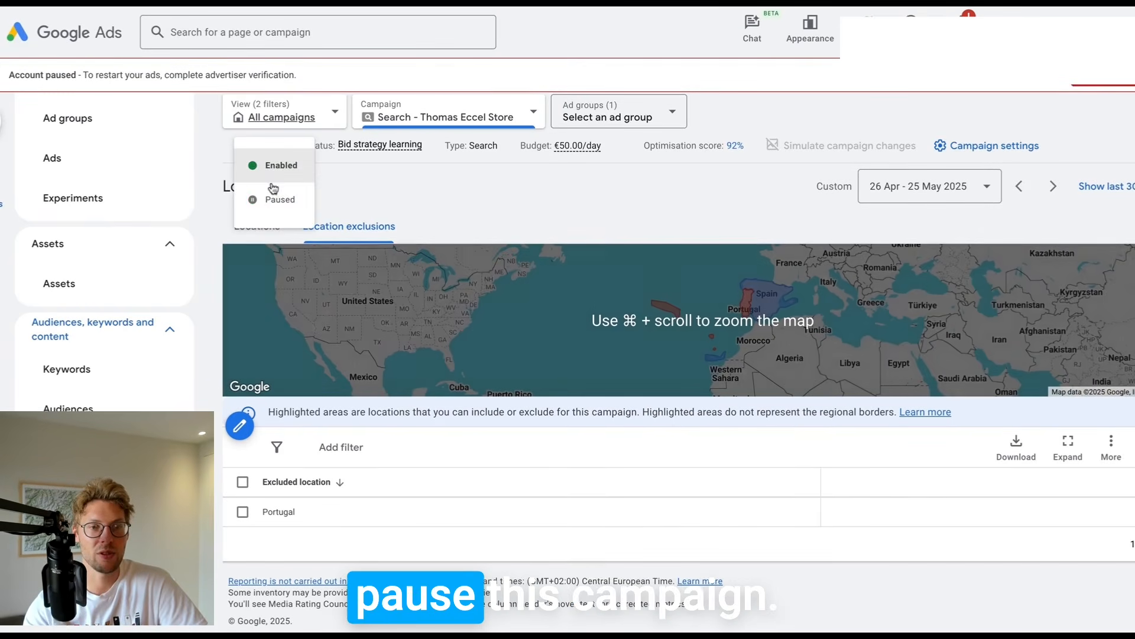
pyautogui.click(274, 198)
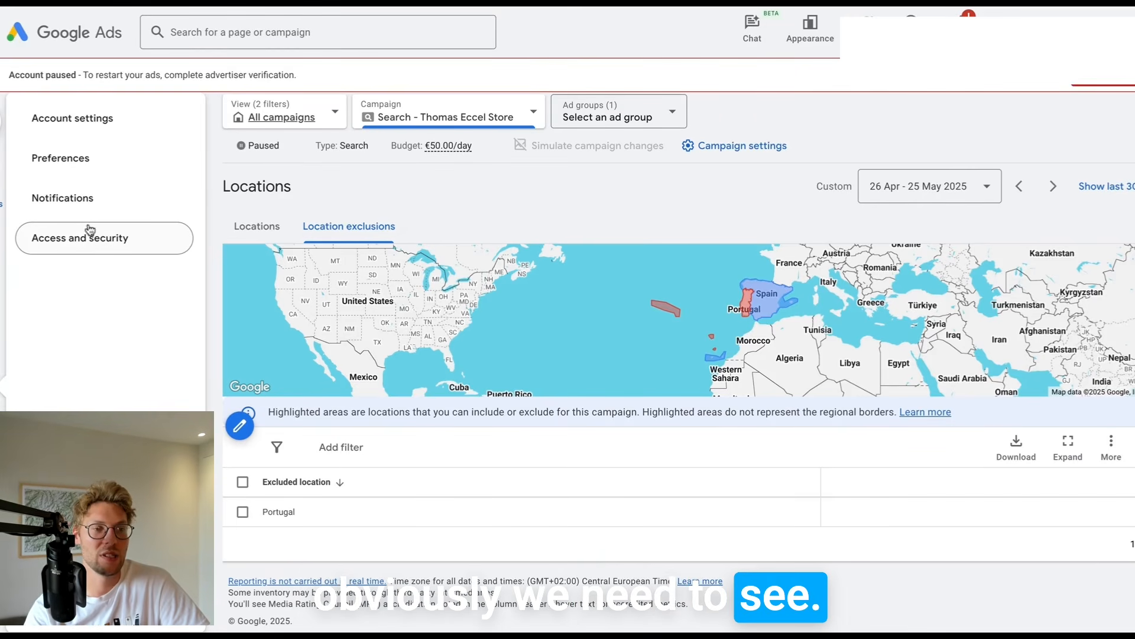
# Open the account's user access settings and examine a new user invitation's access levels and expiry date options
pyautogui.click(88, 238)
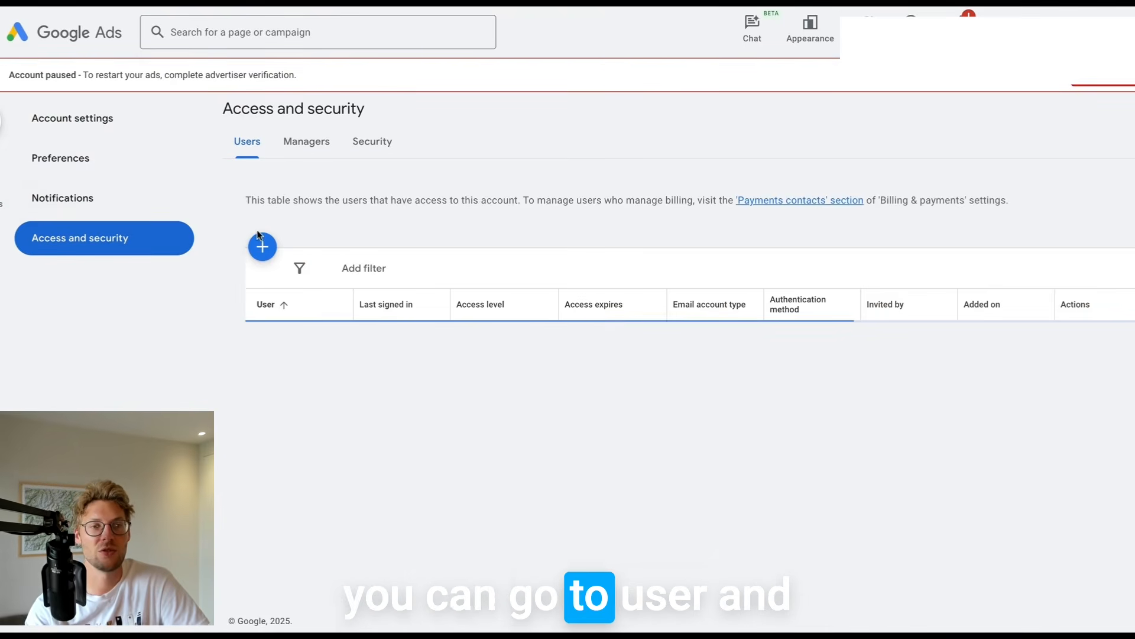
pyautogui.click(259, 246)
pyautogui.click(329, 288)
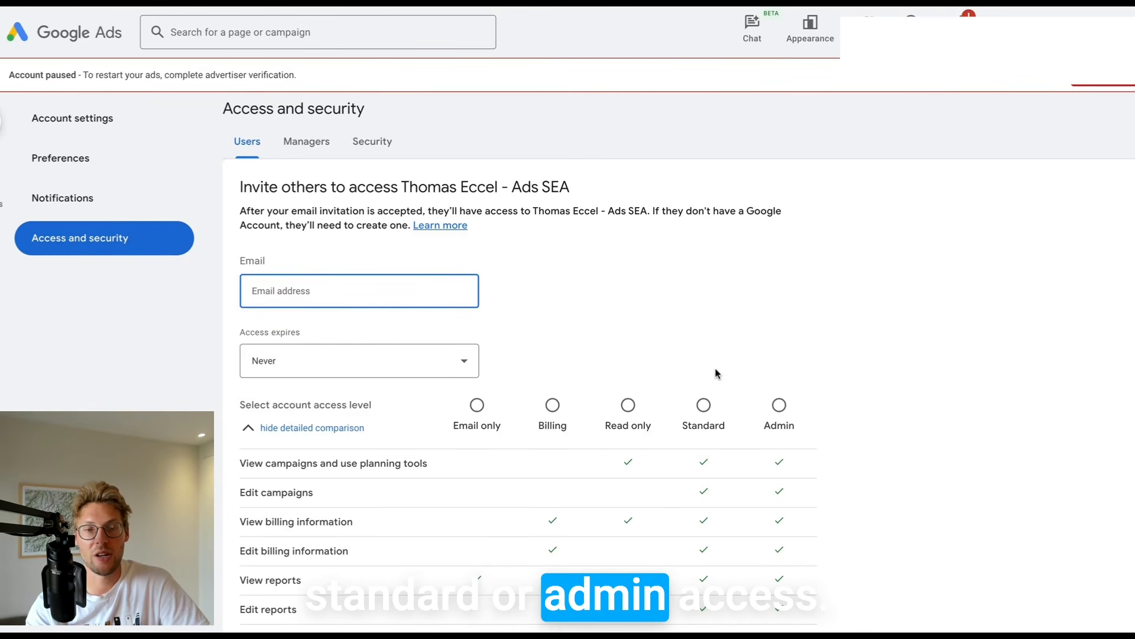
pyautogui.click(287, 362)
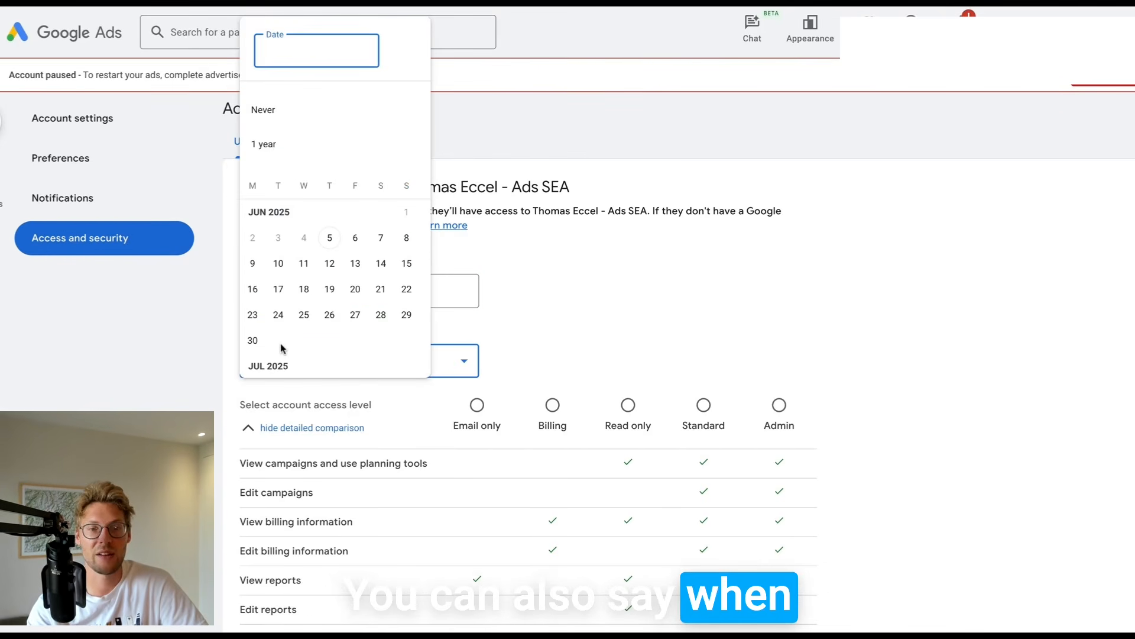
pyautogui.click(100, 330)
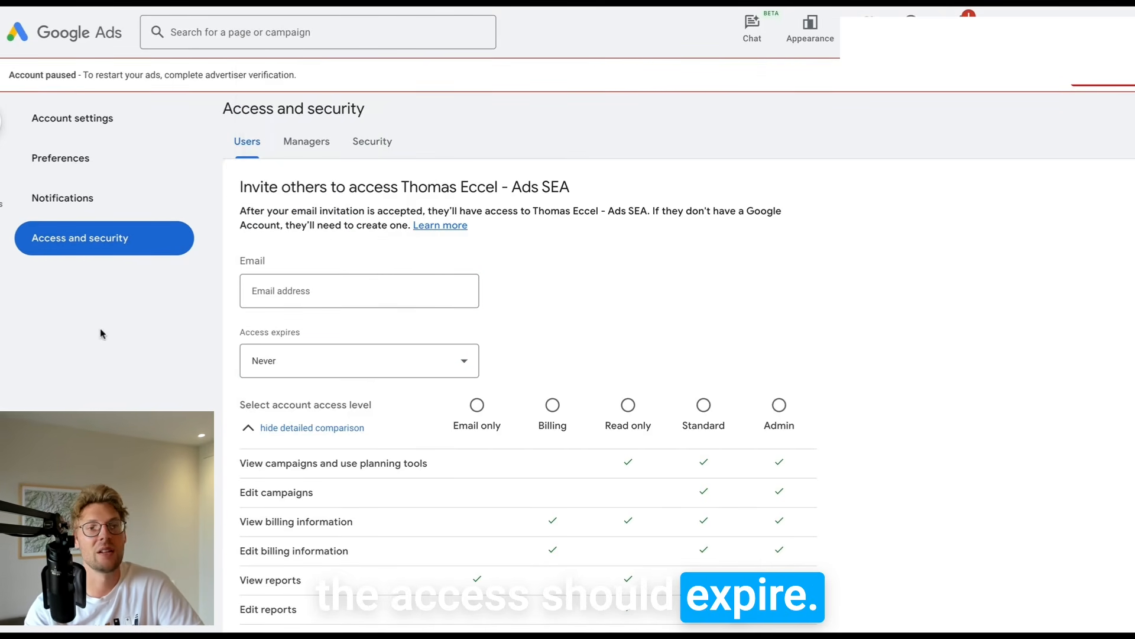
# Check in the account settings whether auto-tagging of ad URLs is enabled, leaving the setting without saving
pyautogui.click(174, 131)
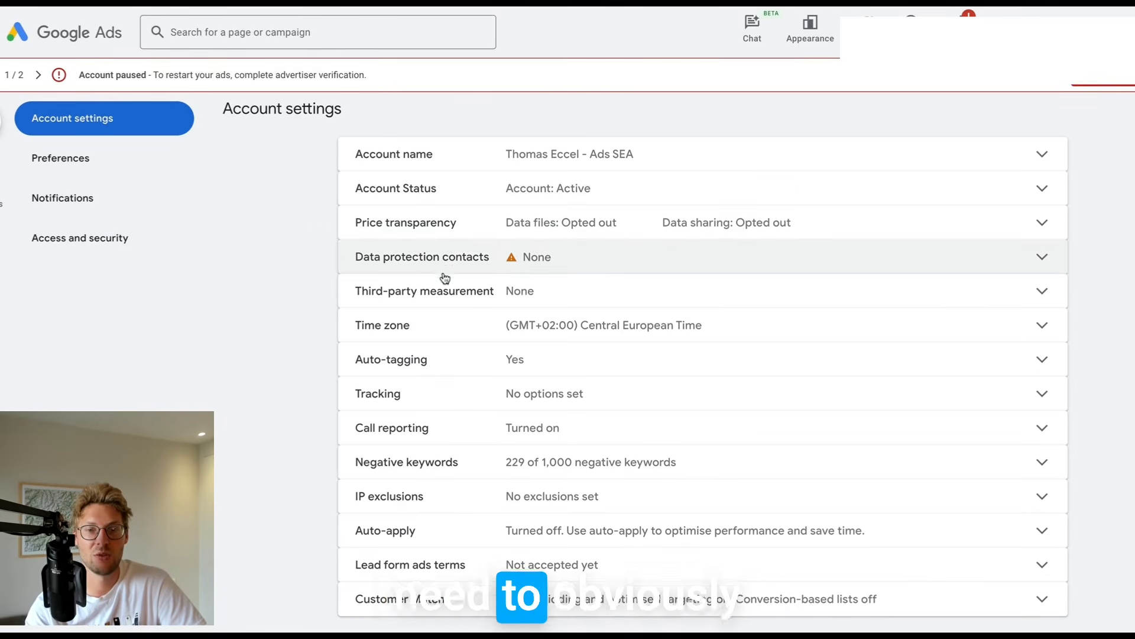
pyautogui.scroll(-1, 458, 381)
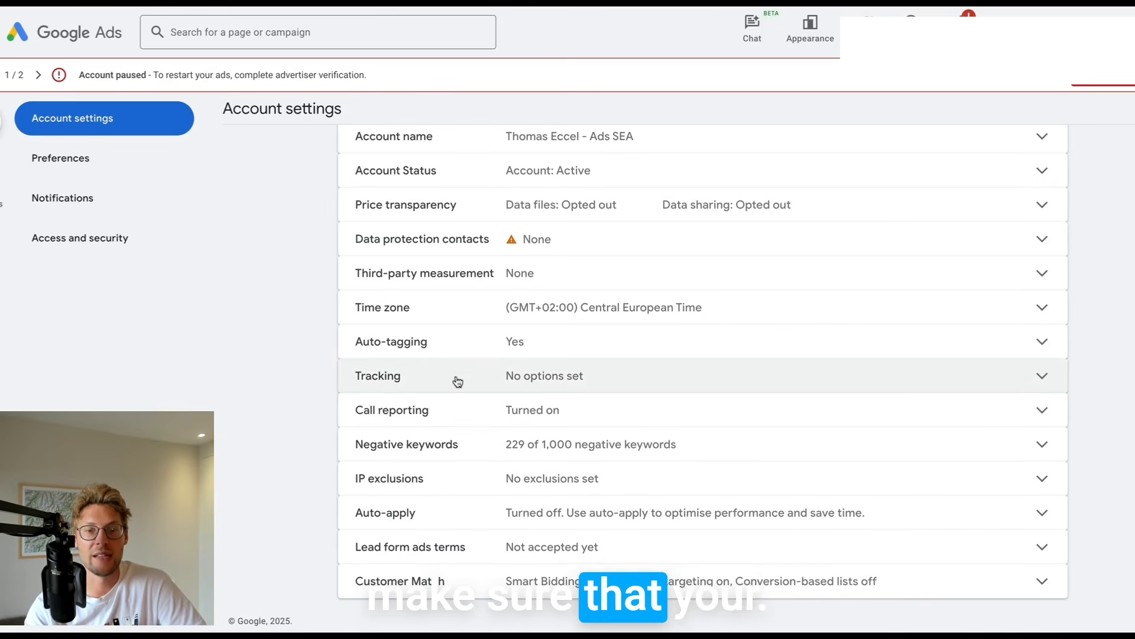
pyautogui.click(433, 341)
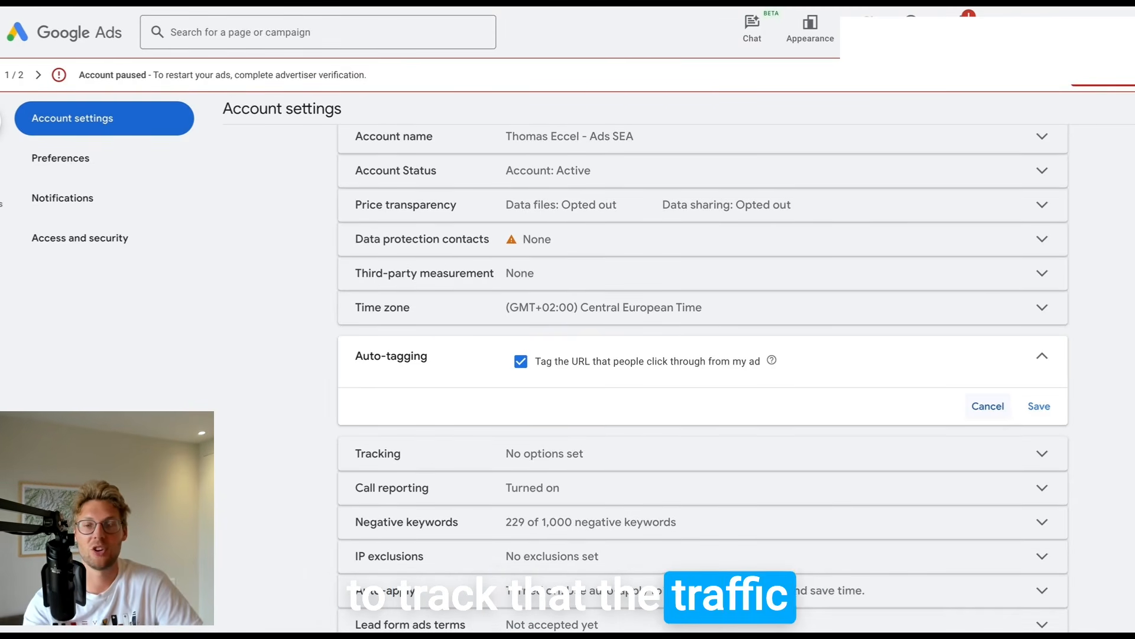
pyautogui.click(988, 407)
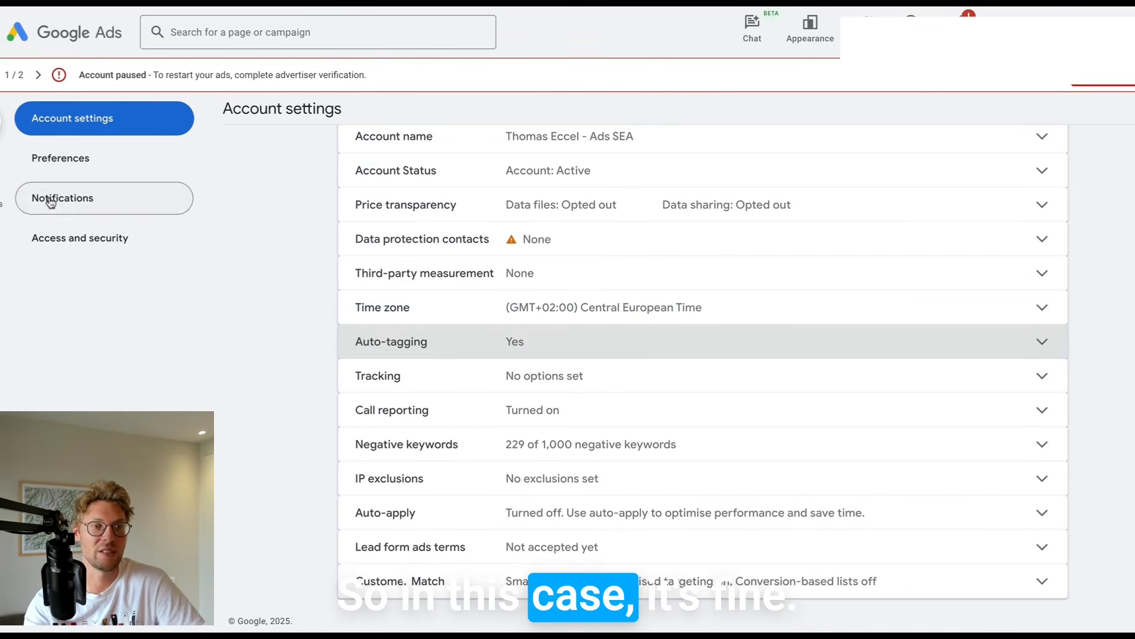
# Start the advertiser verification task, answer No to being an advertising agency, state that Google Ads is paid directly, and save the answers
pyautogui.moveTo(0, 241)
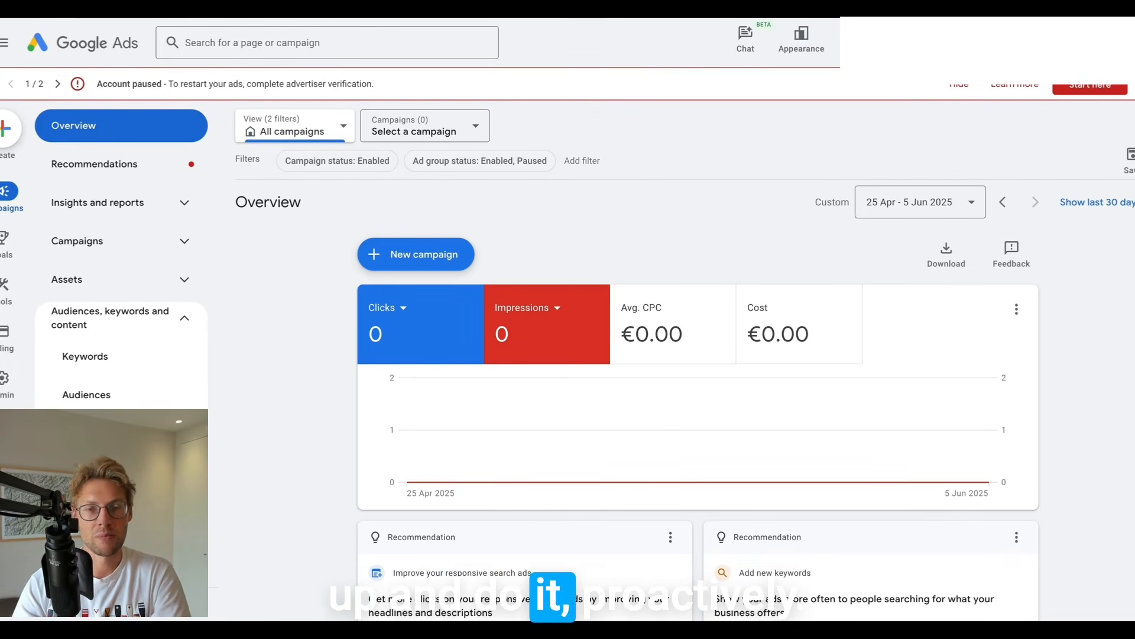
pyautogui.moveTo(6, 334)
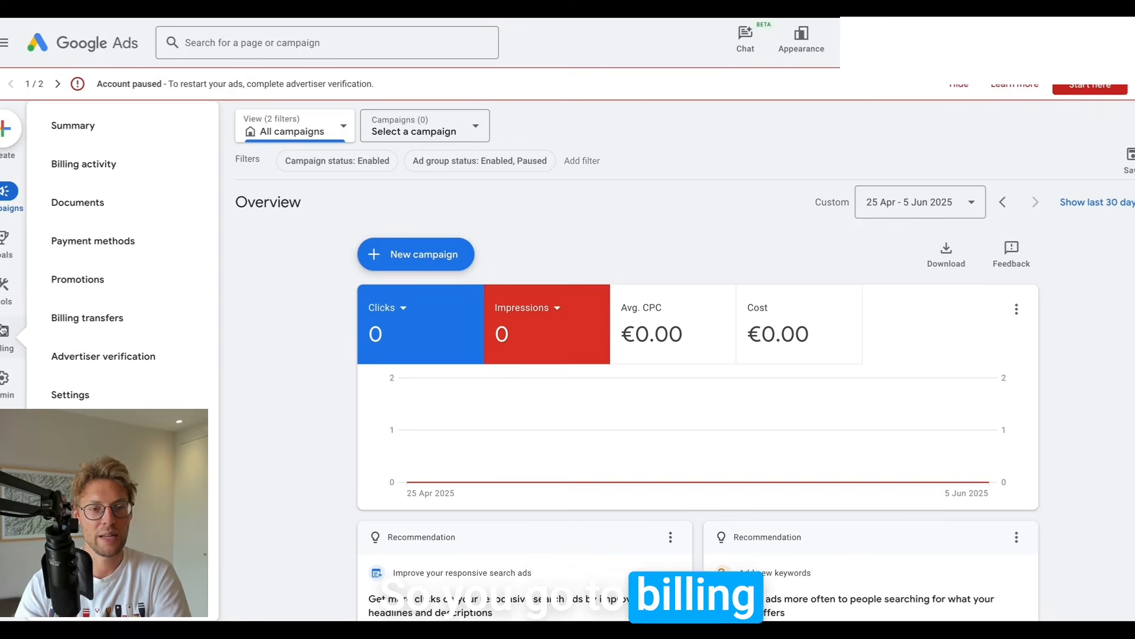
pyautogui.click(107, 359)
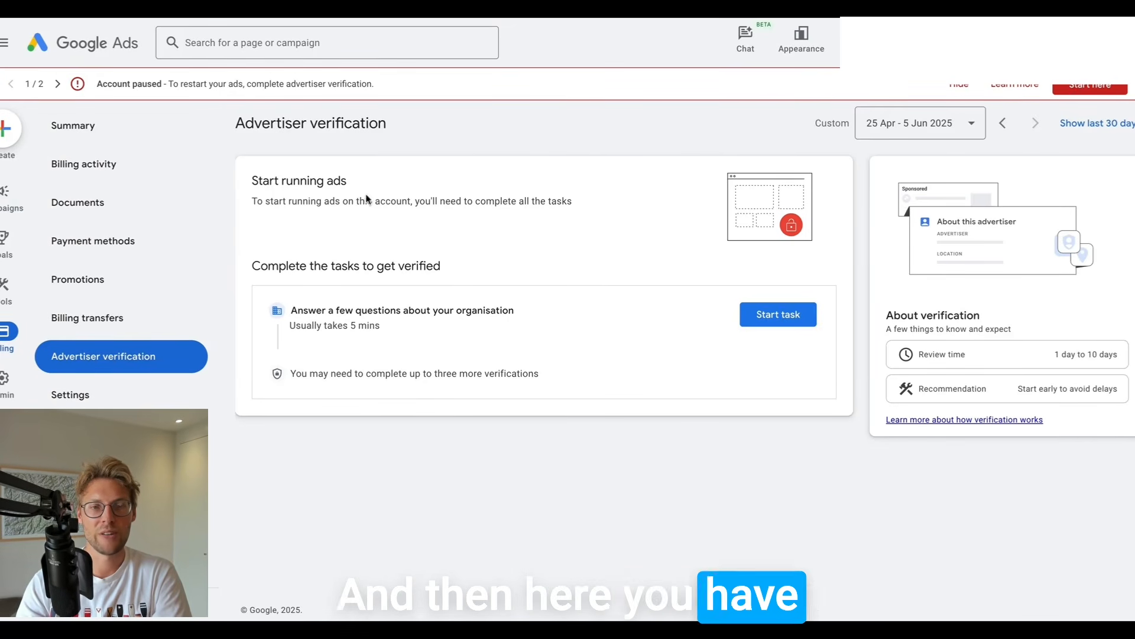
pyautogui.click(771, 318)
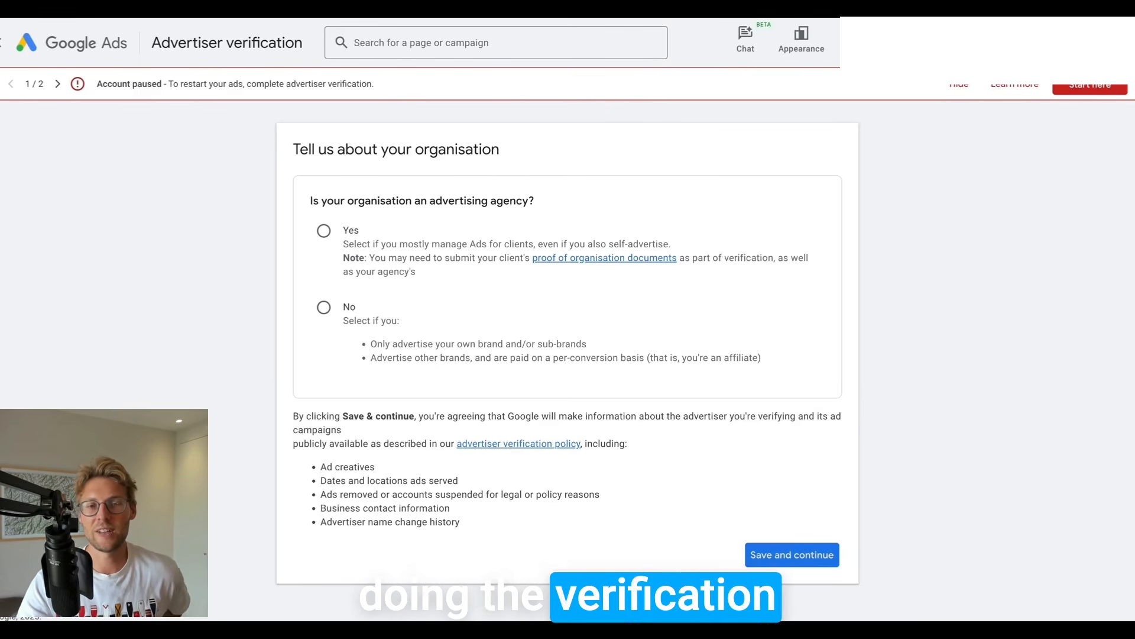
pyautogui.click(324, 307)
pyautogui.scroll(-3, 424, 384)
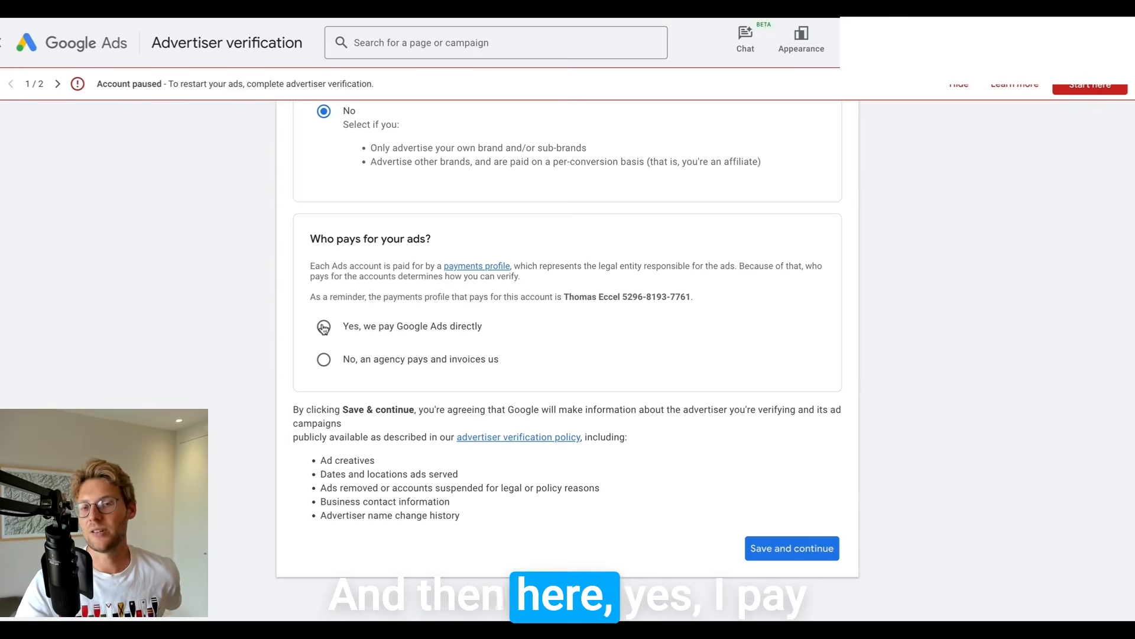
pyautogui.click(324, 326)
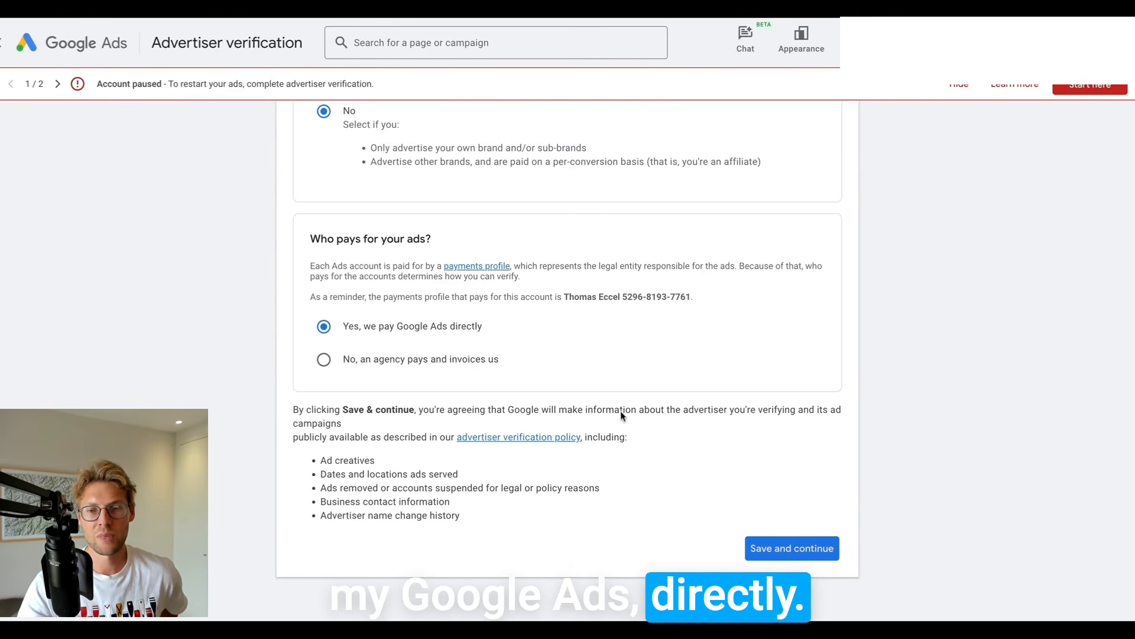
pyautogui.click(791, 548)
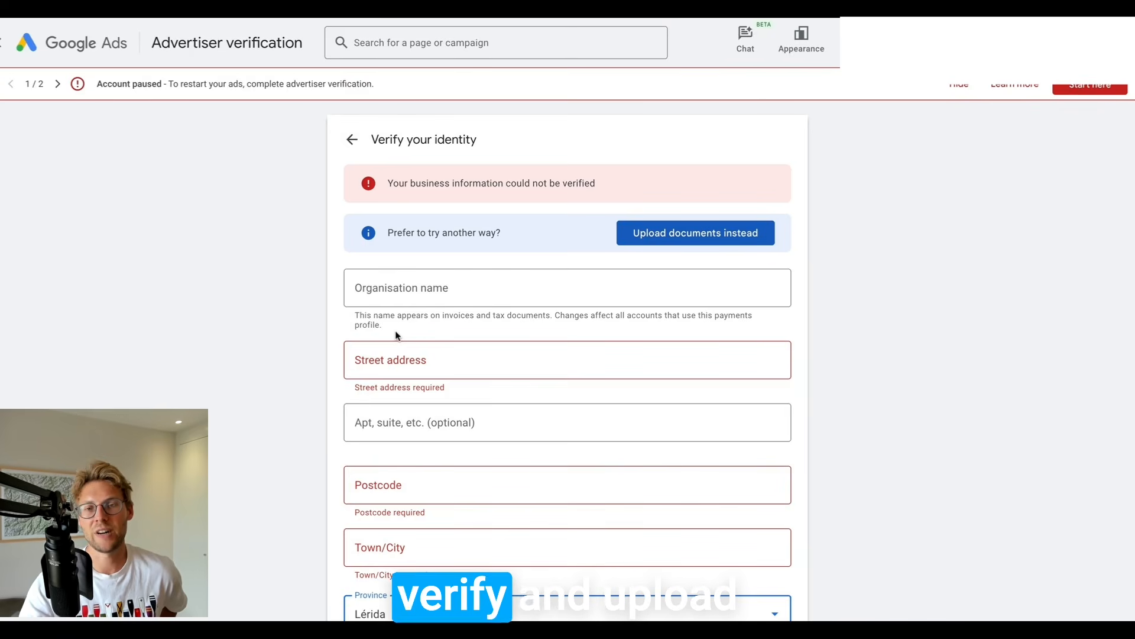
# View the document upload route for identity verification without starting it, and return to the advertiser verification overview
pyautogui.click(672, 232)
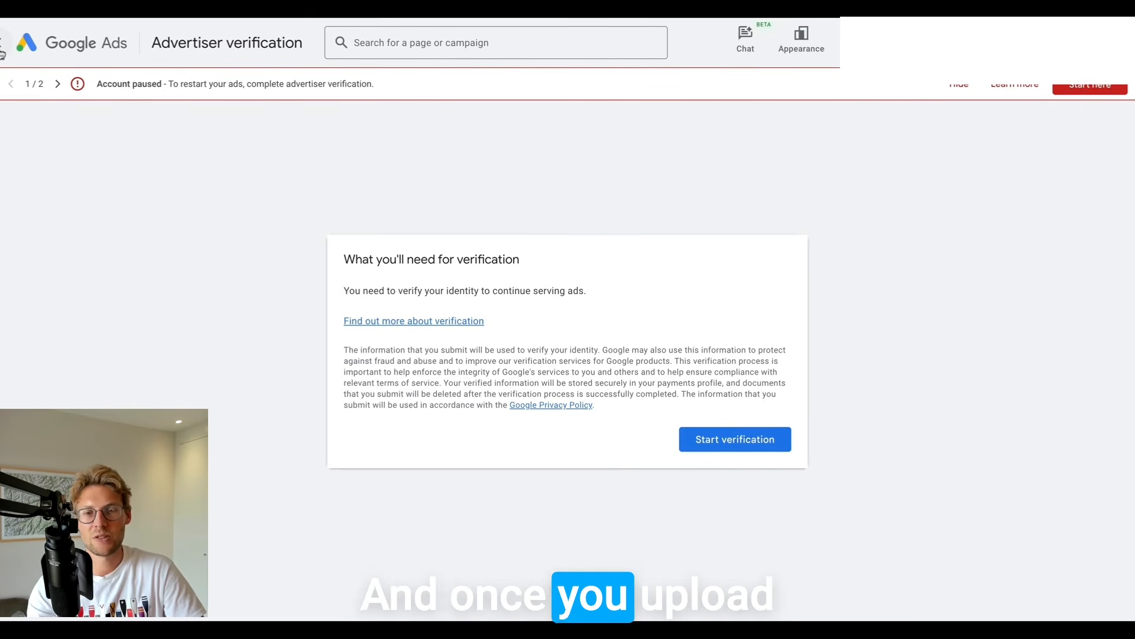
pyautogui.click(2, 52)
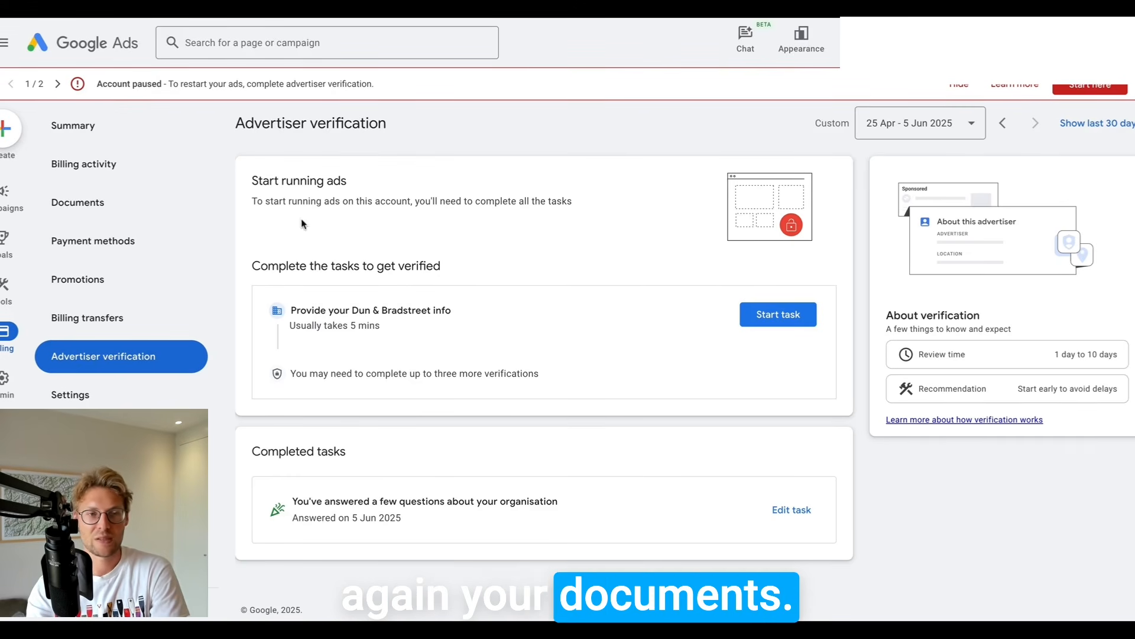
# Open Keyword Planner's Discover new keywords form and view the option to start with a website
pyautogui.moveTo(12, 217)
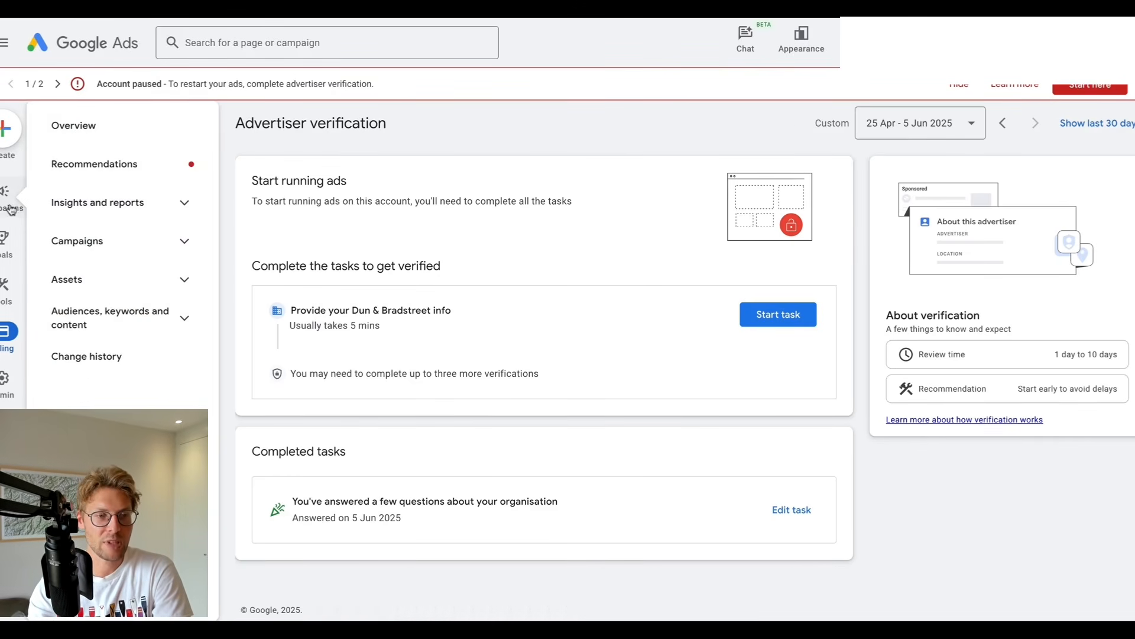
pyautogui.moveTo(5, 287)
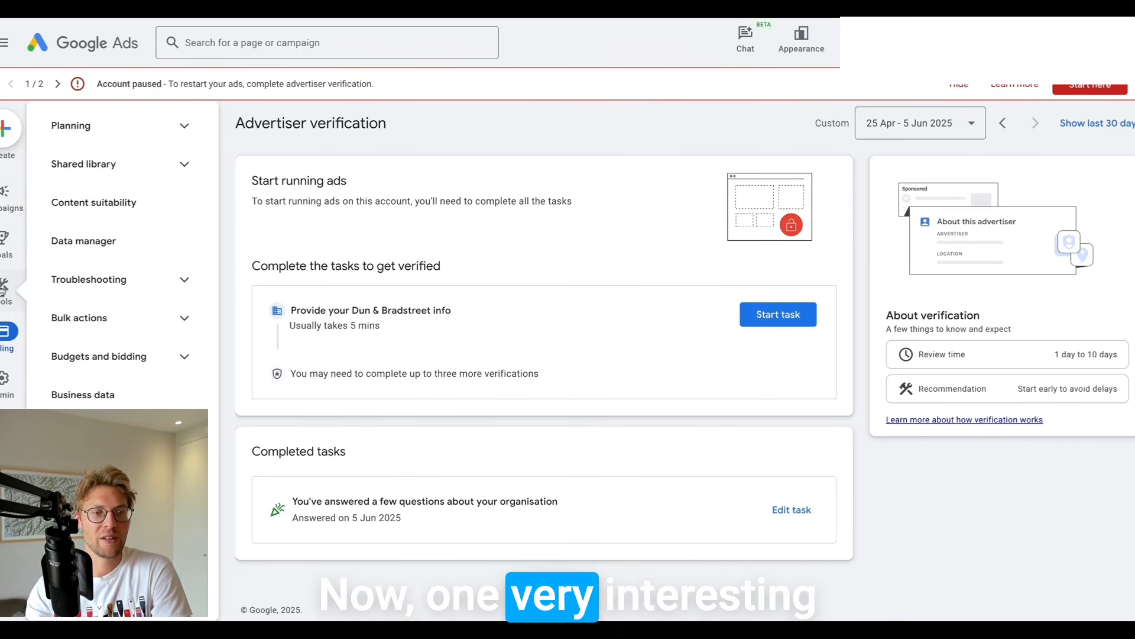
pyautogui.click(168, 138)
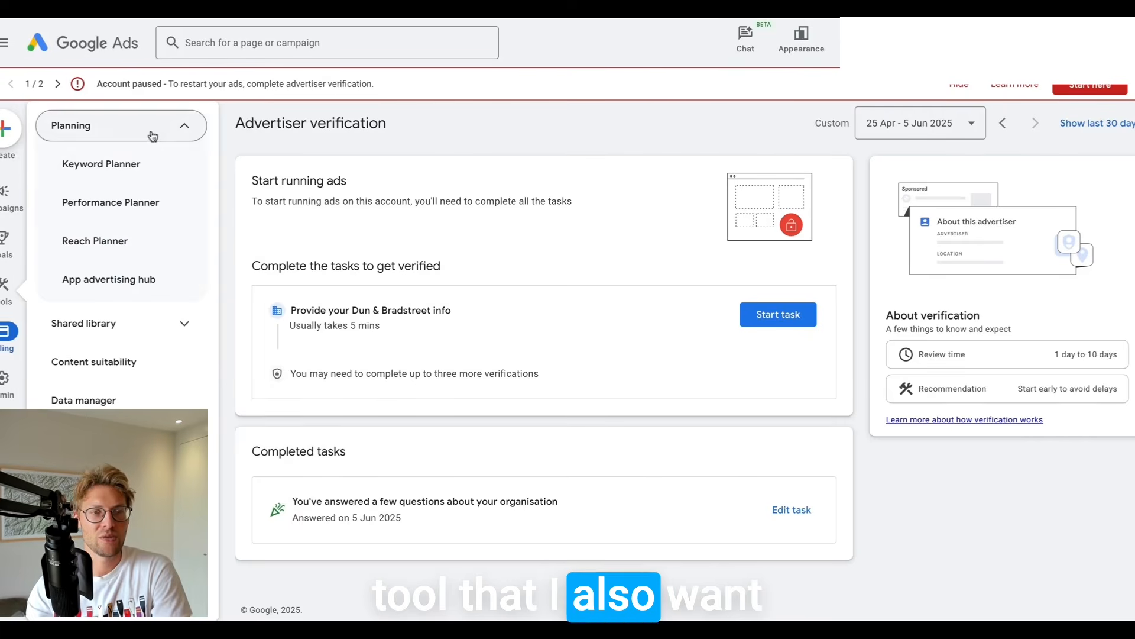
pyautogui.click(136, 168)
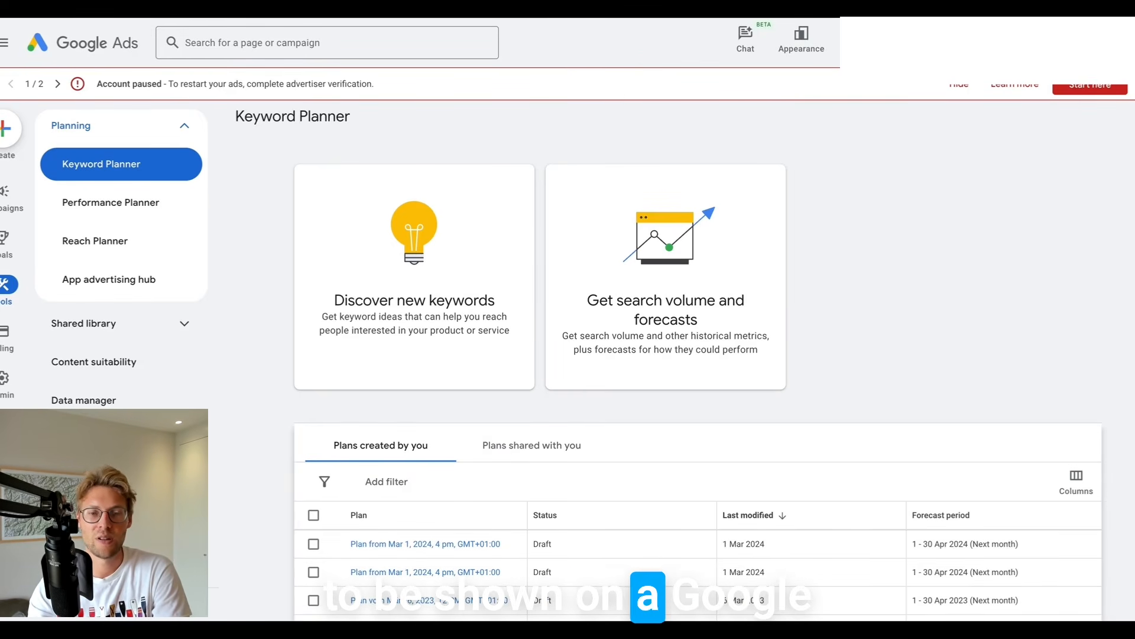
pyautogui.click(432, 282)
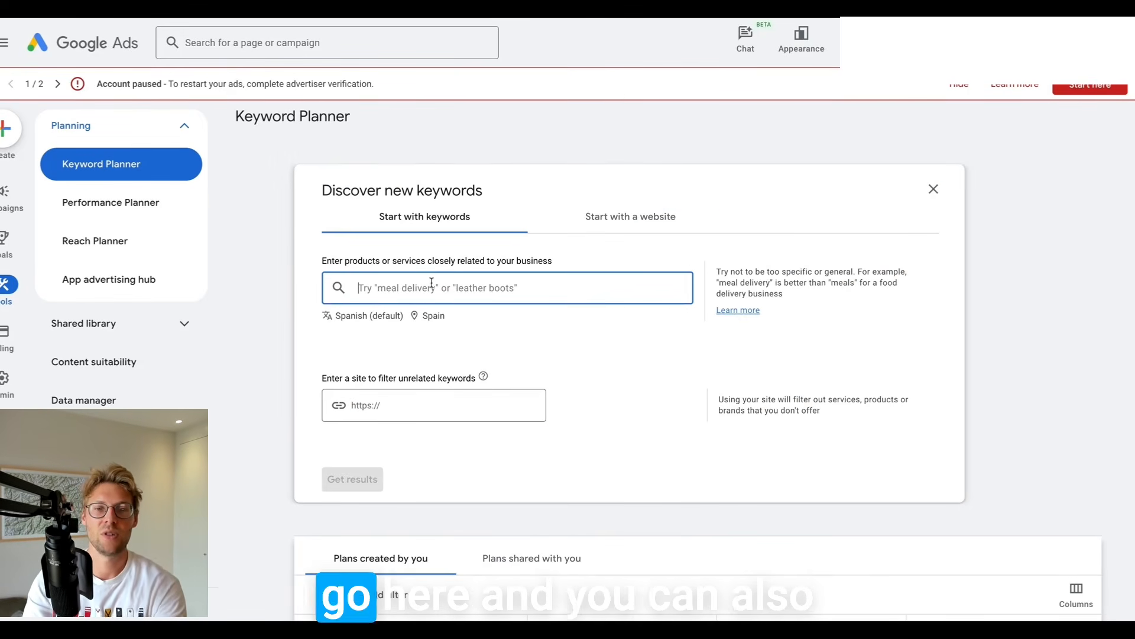
pyautogui.click(595, 217)
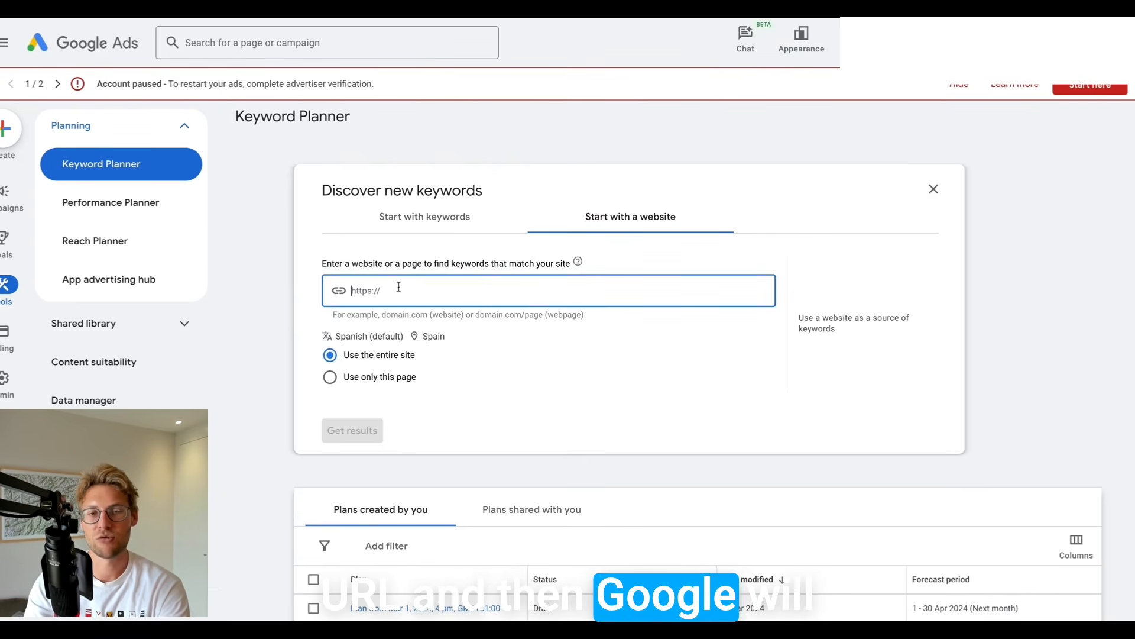
# Get keyword ideas starting from the keyword "google ads demand gen playbook" and broaden the search with "google ads playbook"
pyautogui.click(421, 219)
pyautogui.write('google ')
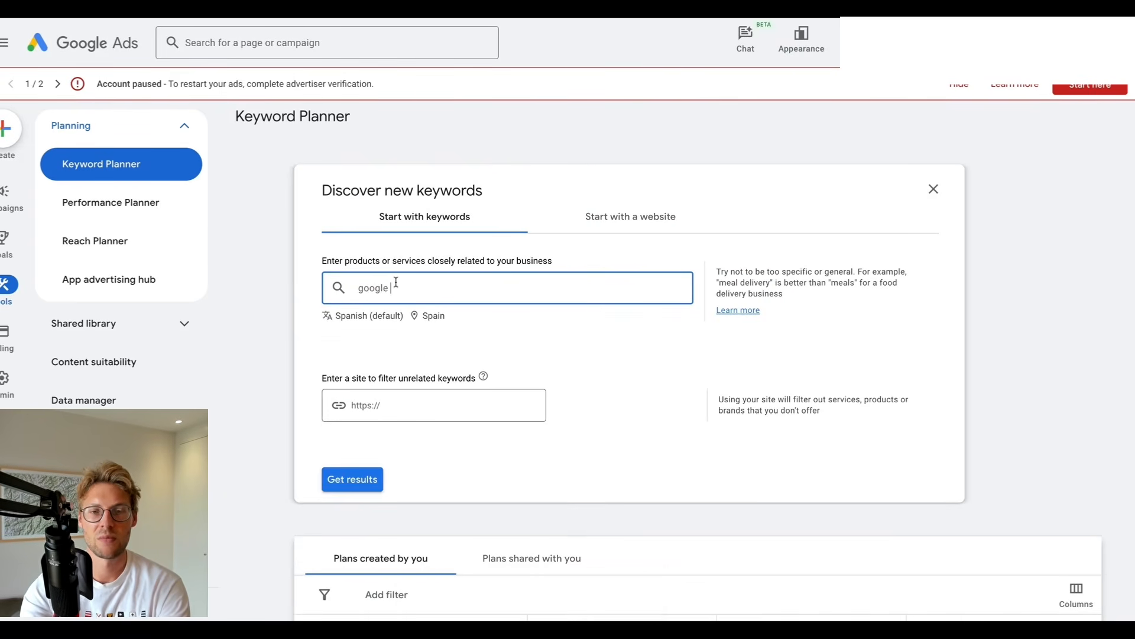
pyautogui.write('ads demand gen')
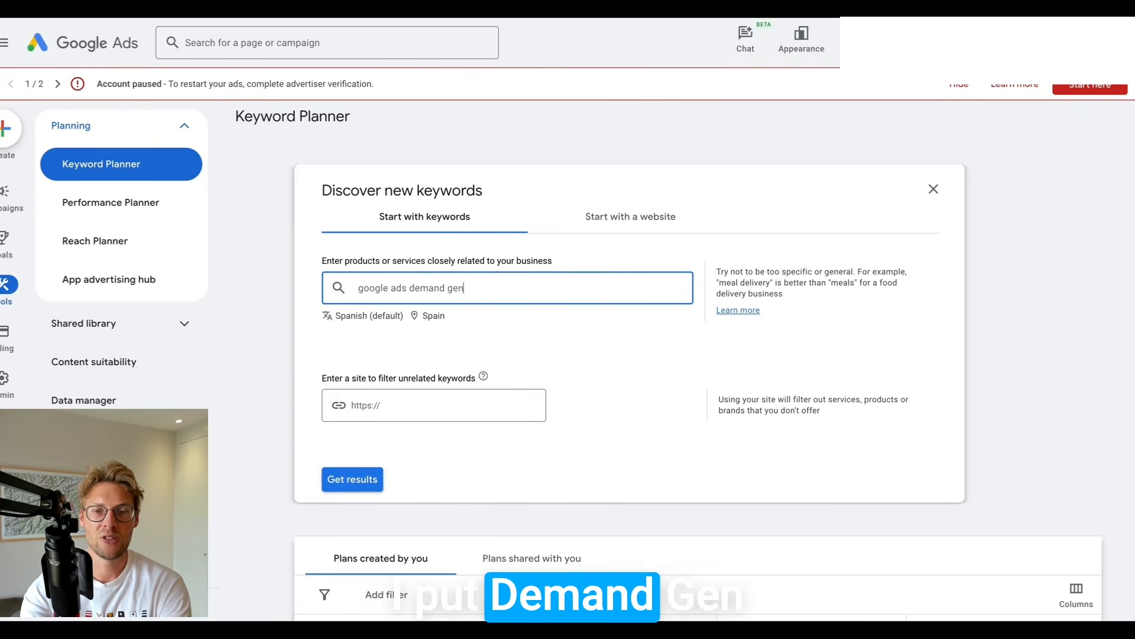
pyautogui.write(' playbook')
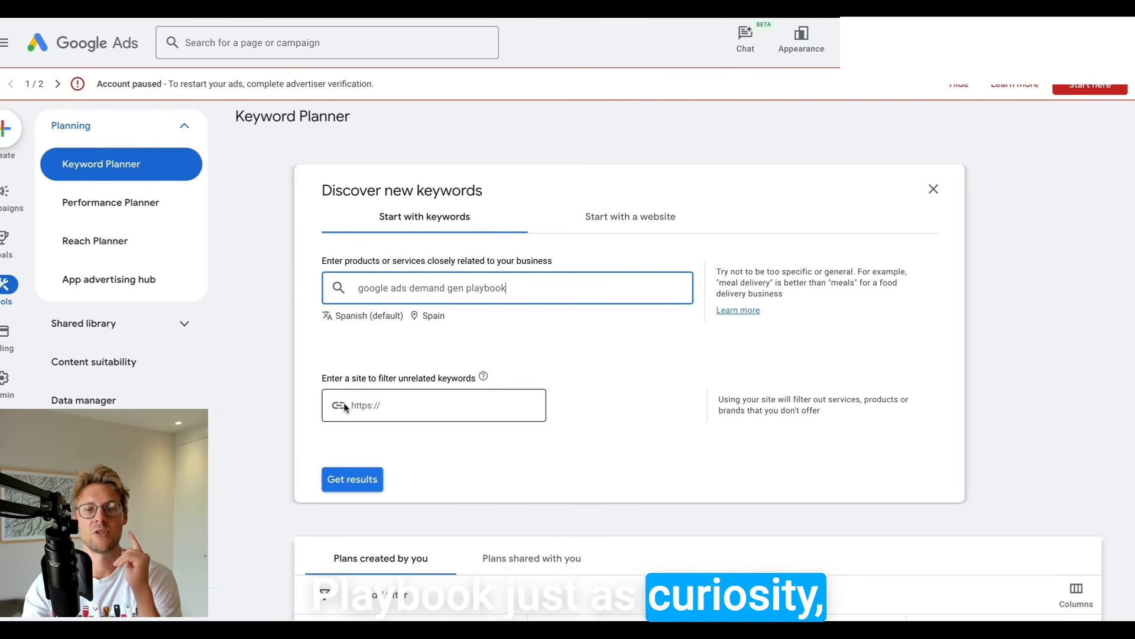
pyautogui.click(352, 479)
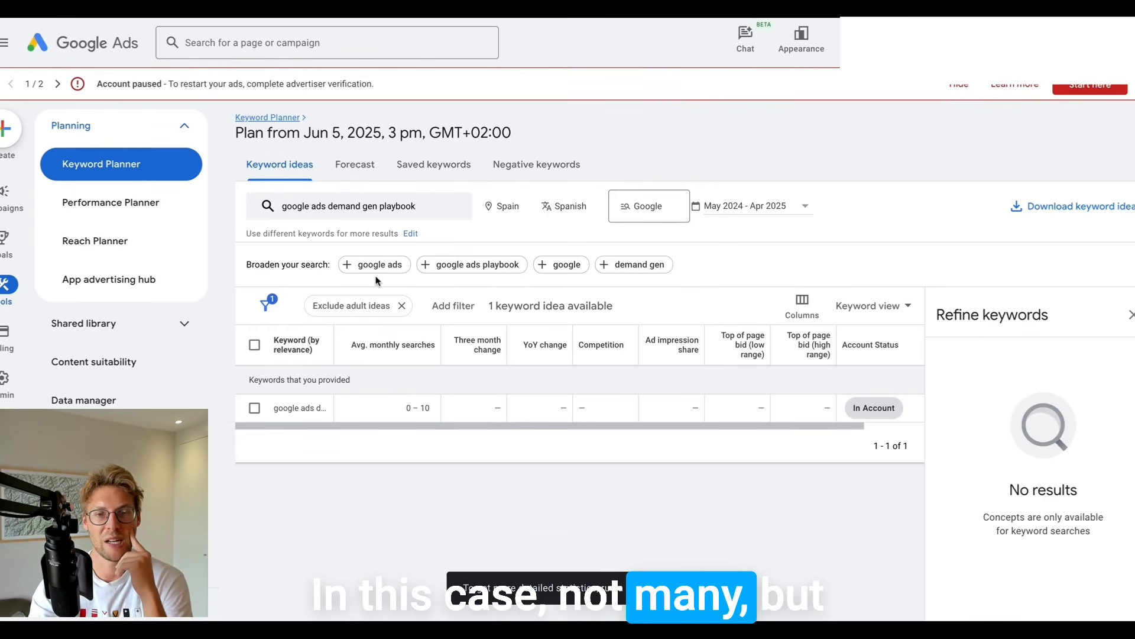
pyautogui.click(462, 270)
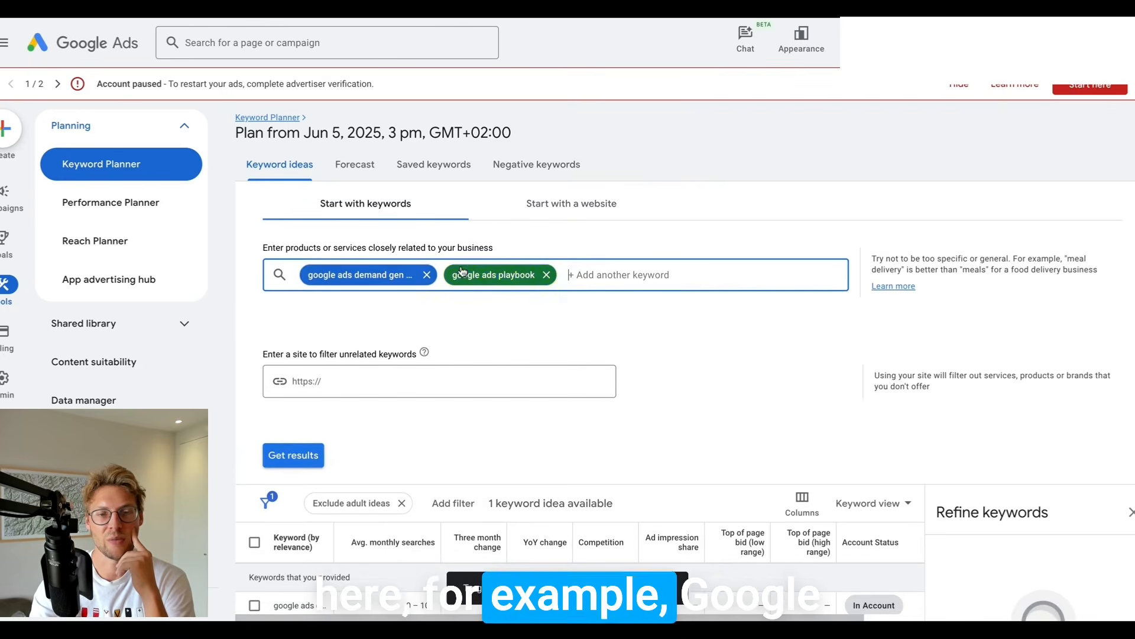
pyautogui.click(293, 458)
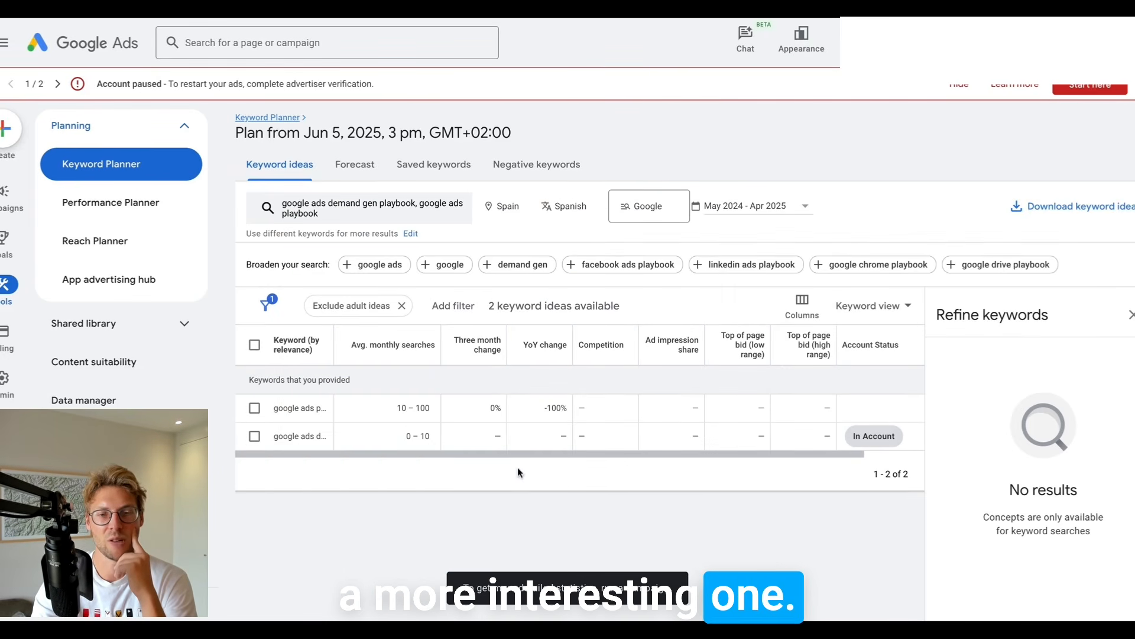
# Remove Spain from the keyword plan's locations to cover all locations, and set the plan's language to English
pyautogui.click(525, 212)
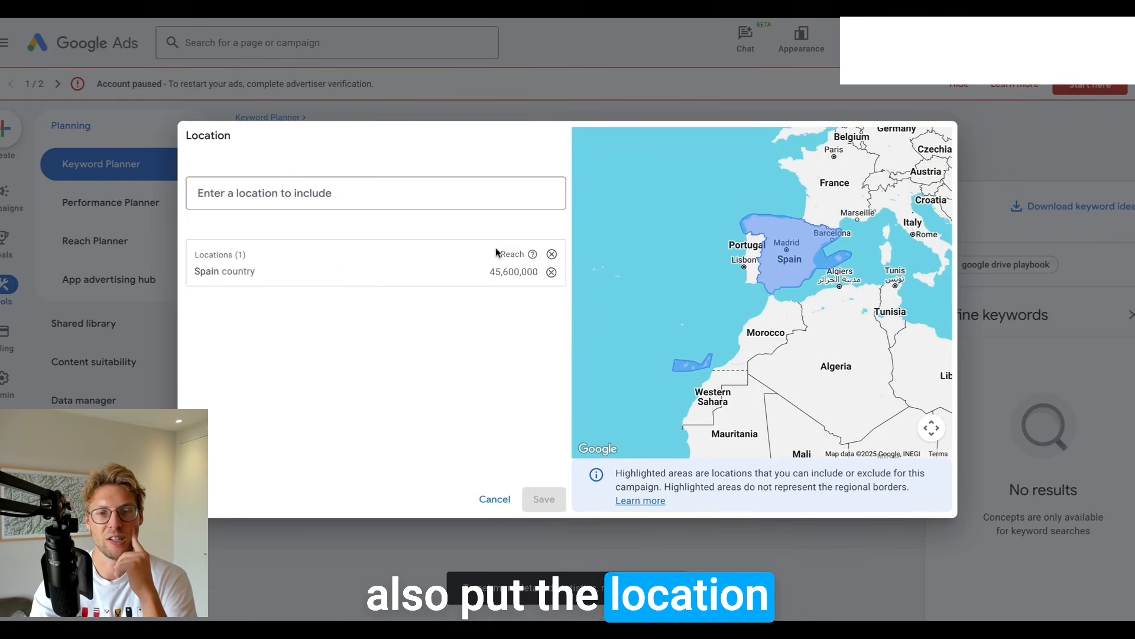
pyautogui.click(551, 275)
pyautogui.click(544, 499)
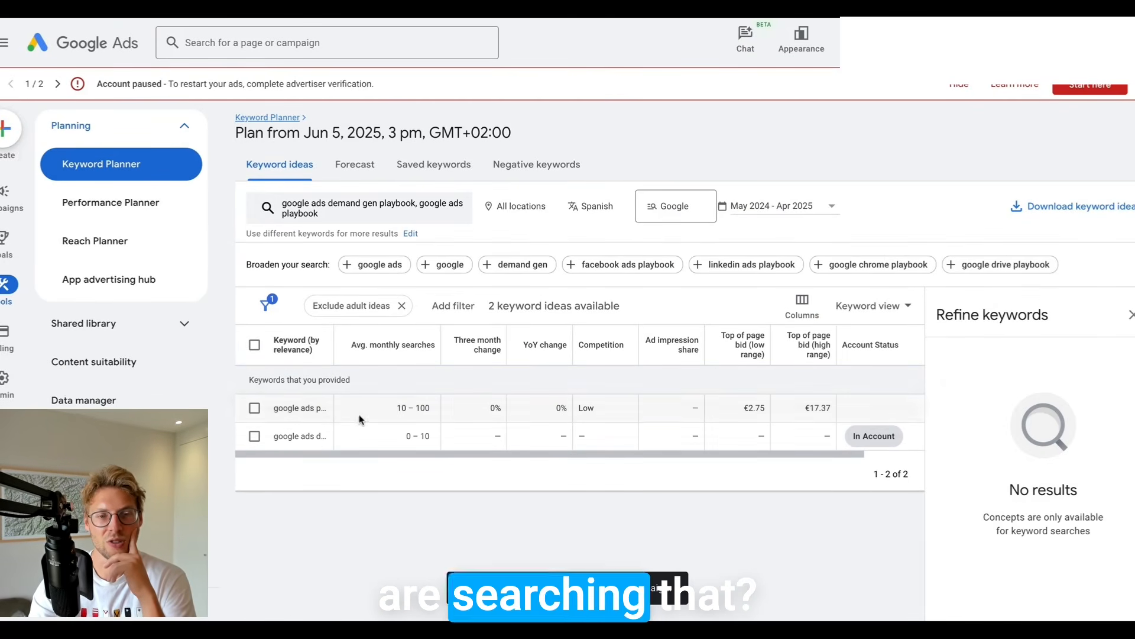
pyautogui.moveTo(334, 351); pyautogui.dragTo(368, 352)
pyautogui.click(590, 206)
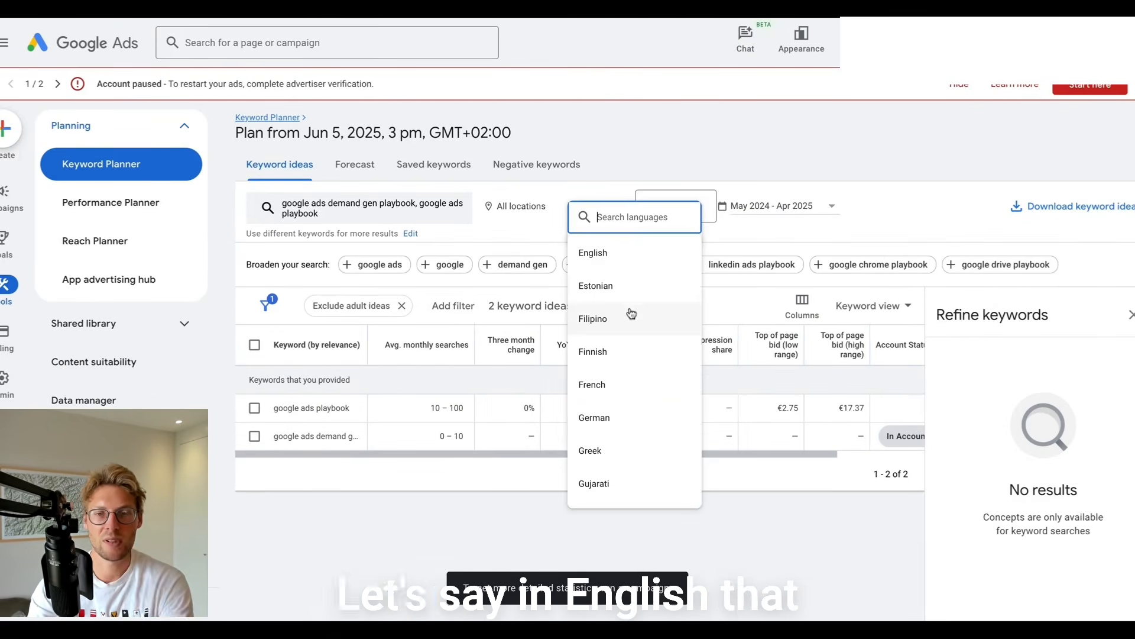
pyautogui.click(592, 250)
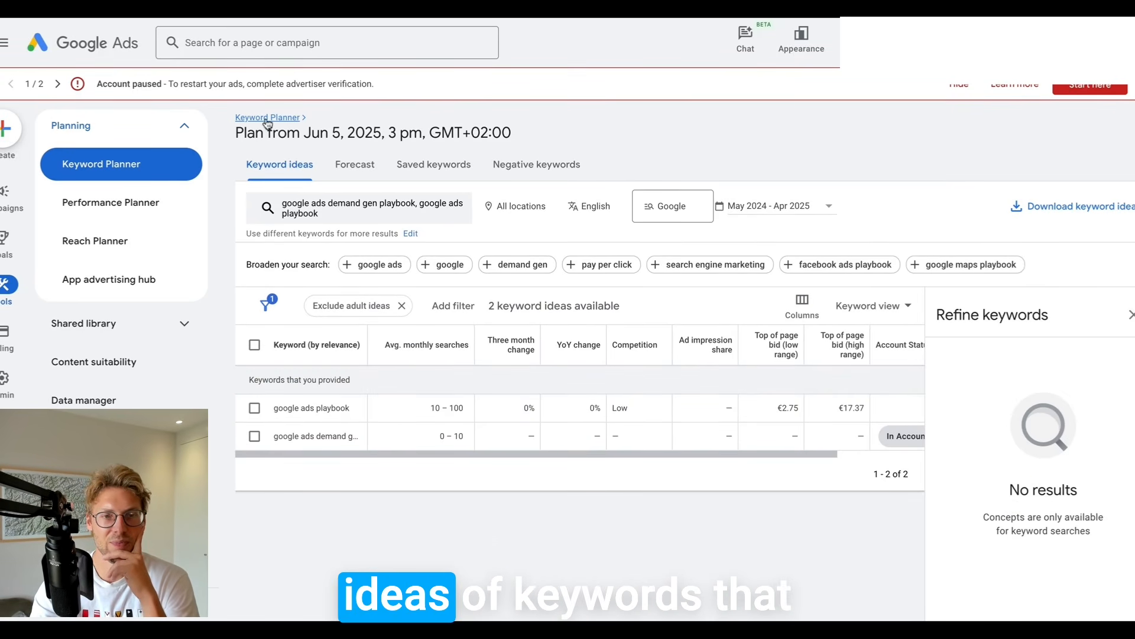
# Broaden the keyword search with "google ads" and get the updated keyword ideas
pyautogui.click(384, 266)
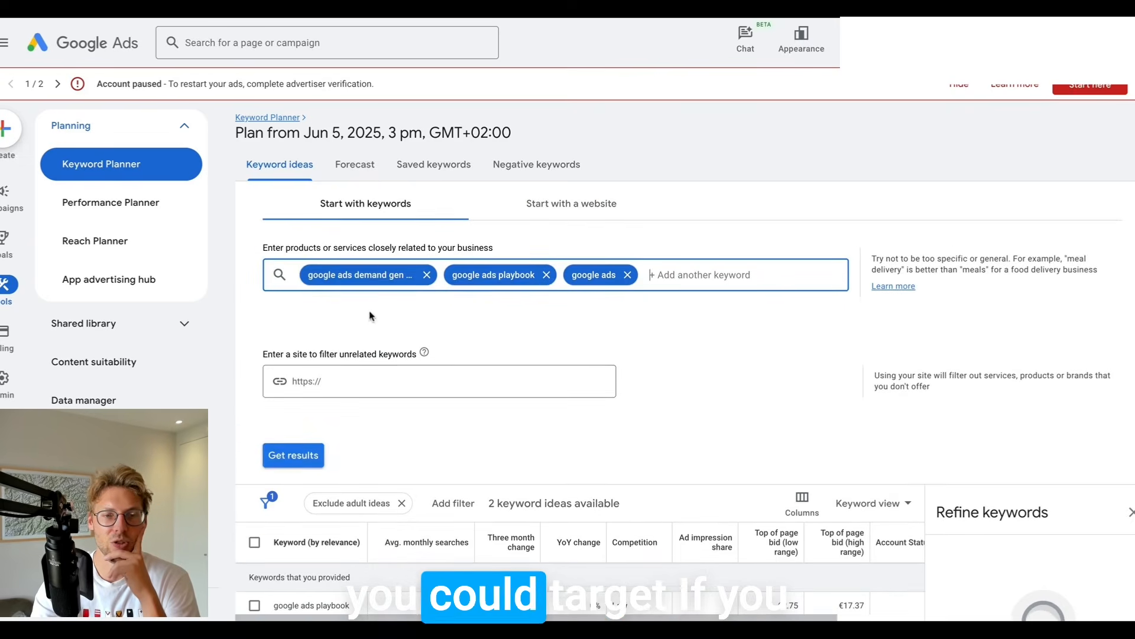
pyautogui.click(294, 453)
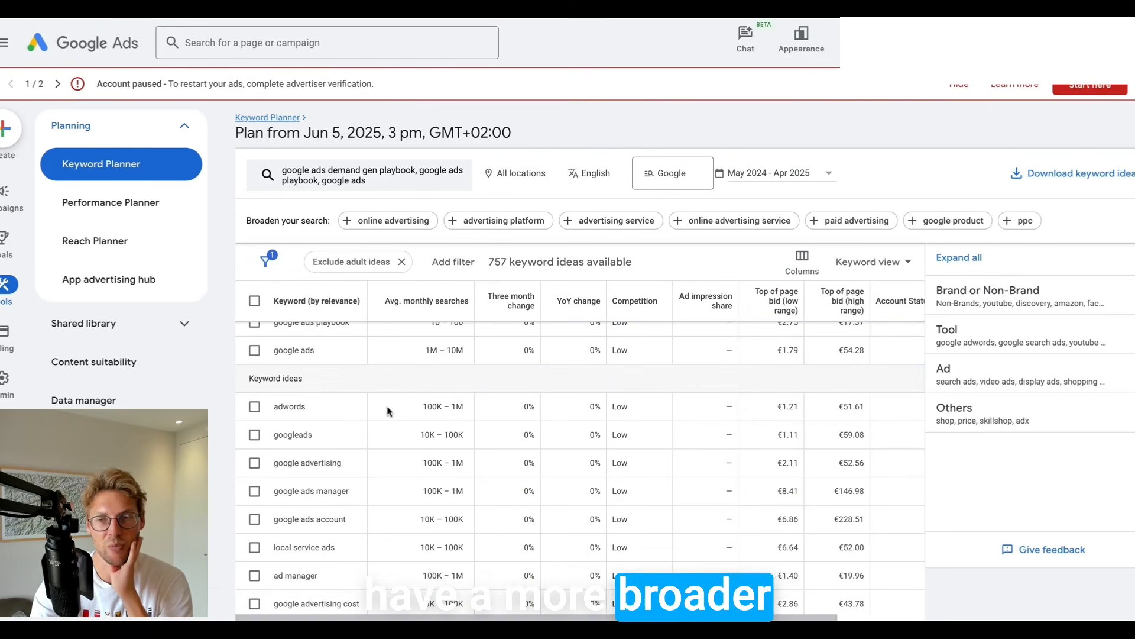
# Examine the keyword ideas list for relevant suggestions and for unrelated terms that could serve as negative keywords
pyautogui.scroll(-2, 350, 437)
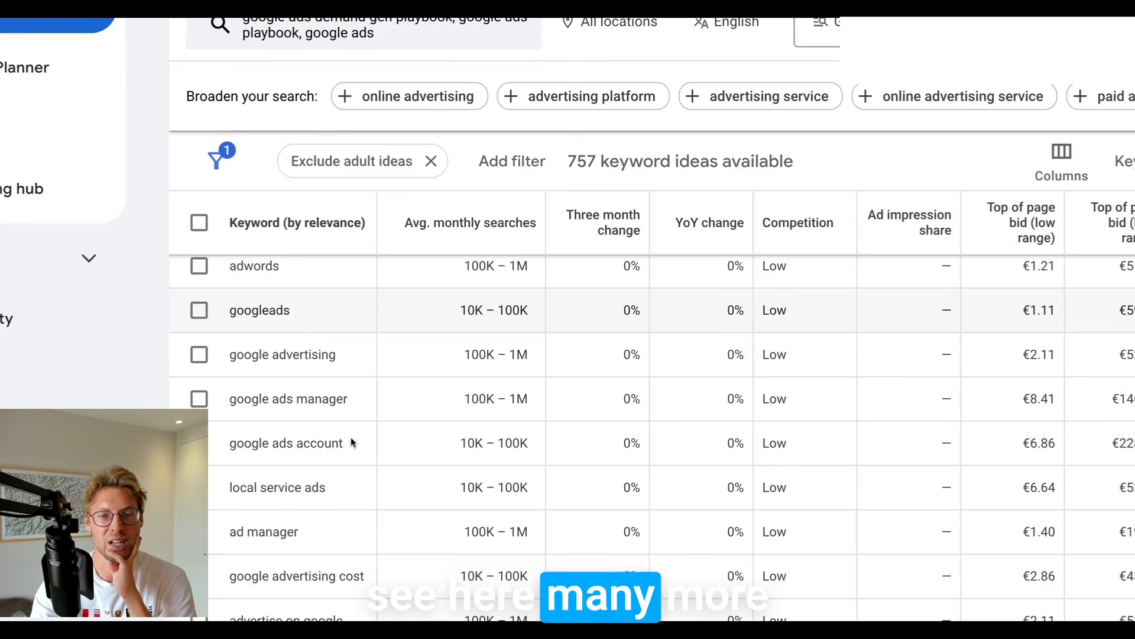
pyautogui.scroll(-5, 352, 442)
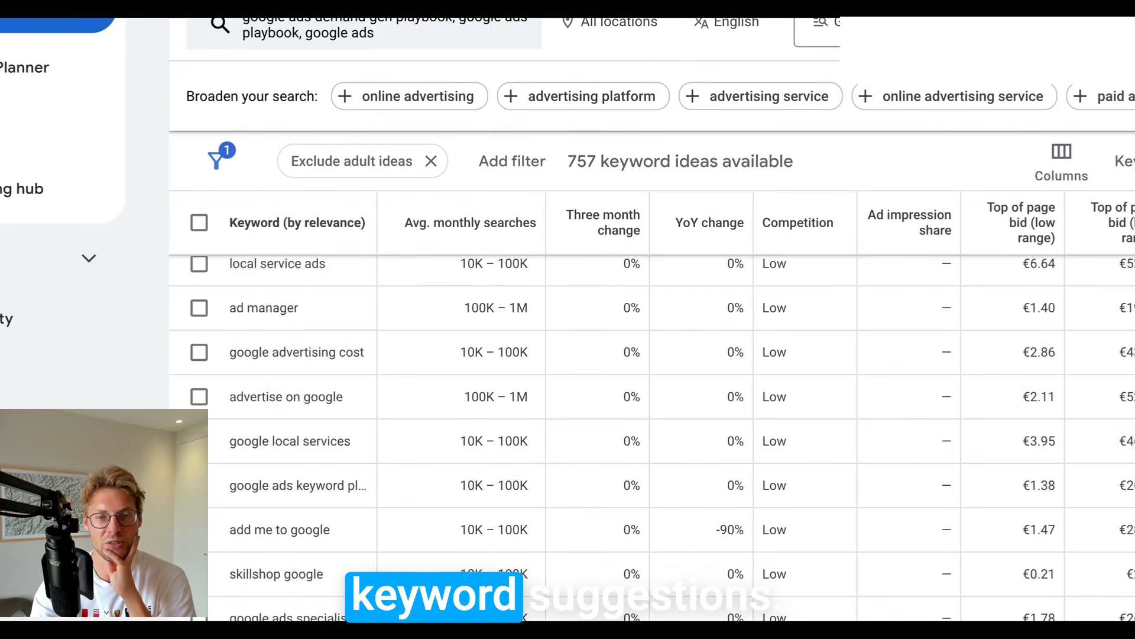
pyautogui.scroll(-5, 651, 437)
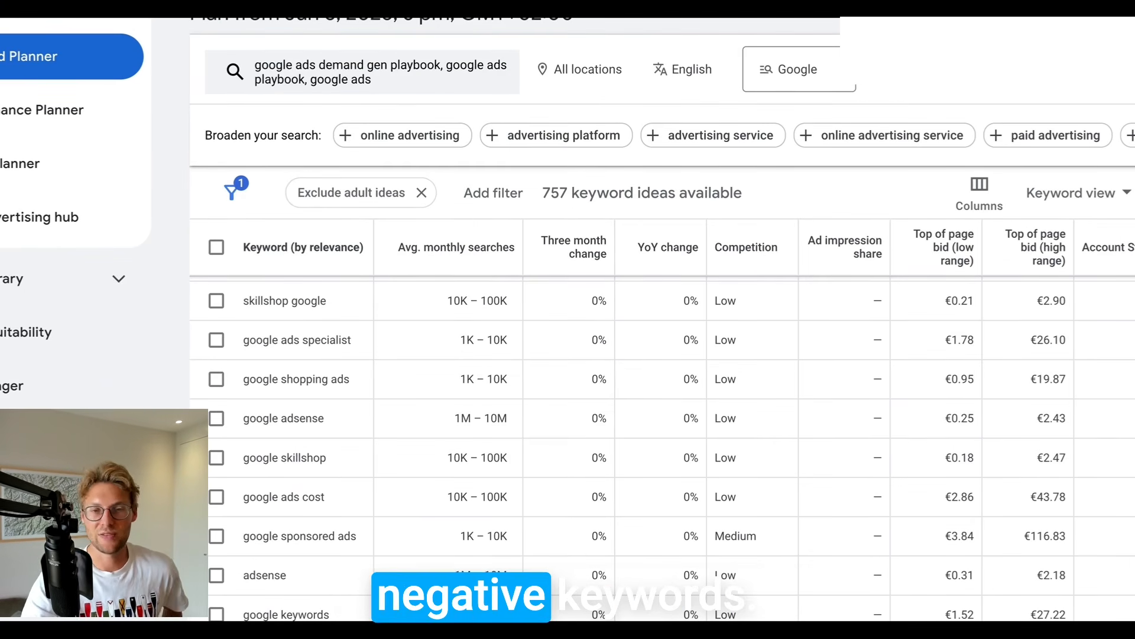
pyautogui.scroll(-2, 650, 453)
pyautogui.scroll(-8, 650, 453)
pyautogui.scroll(-3, 312, 473)
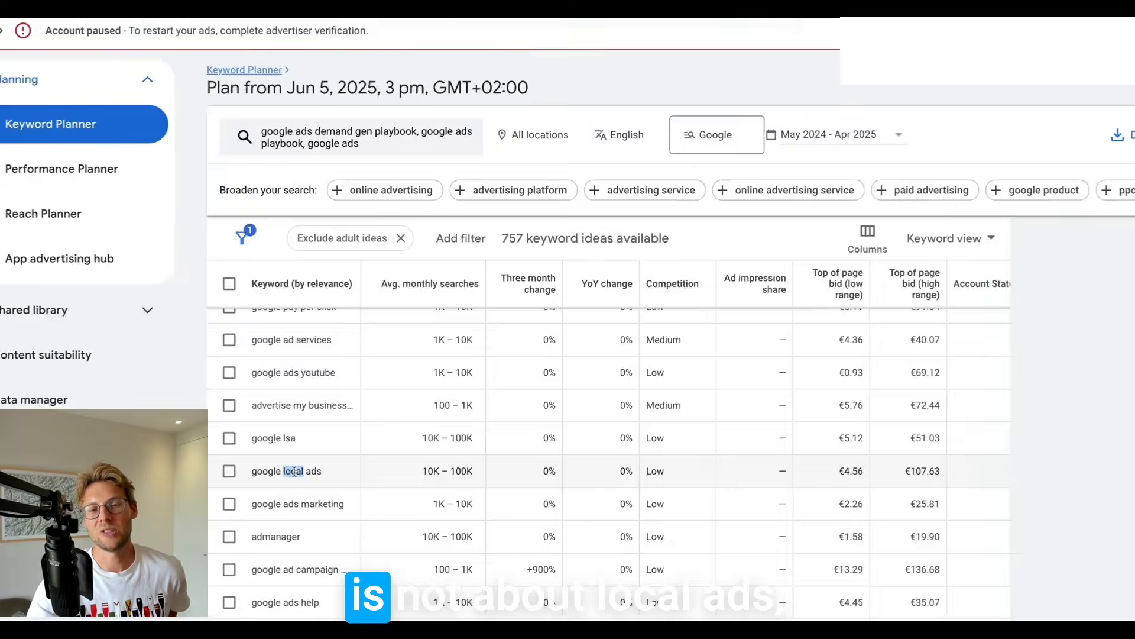
pyautogui.scroll(-3, 294, 471)
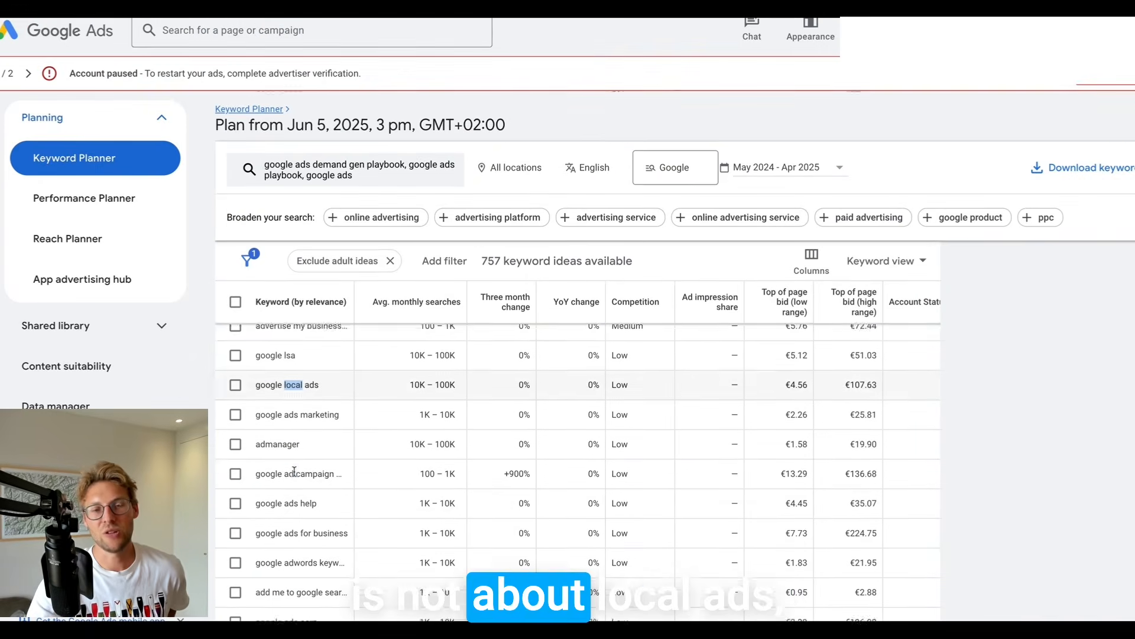
pyautogui.scroll(3, 455, 420)
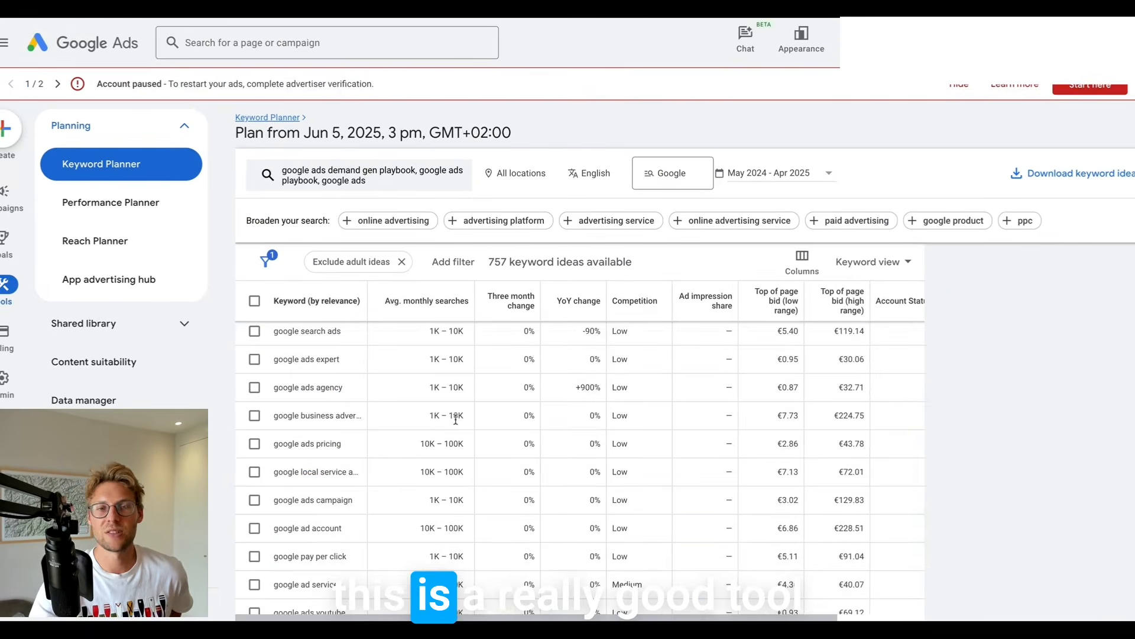
pyautogui.scroll(10, 456, 418)
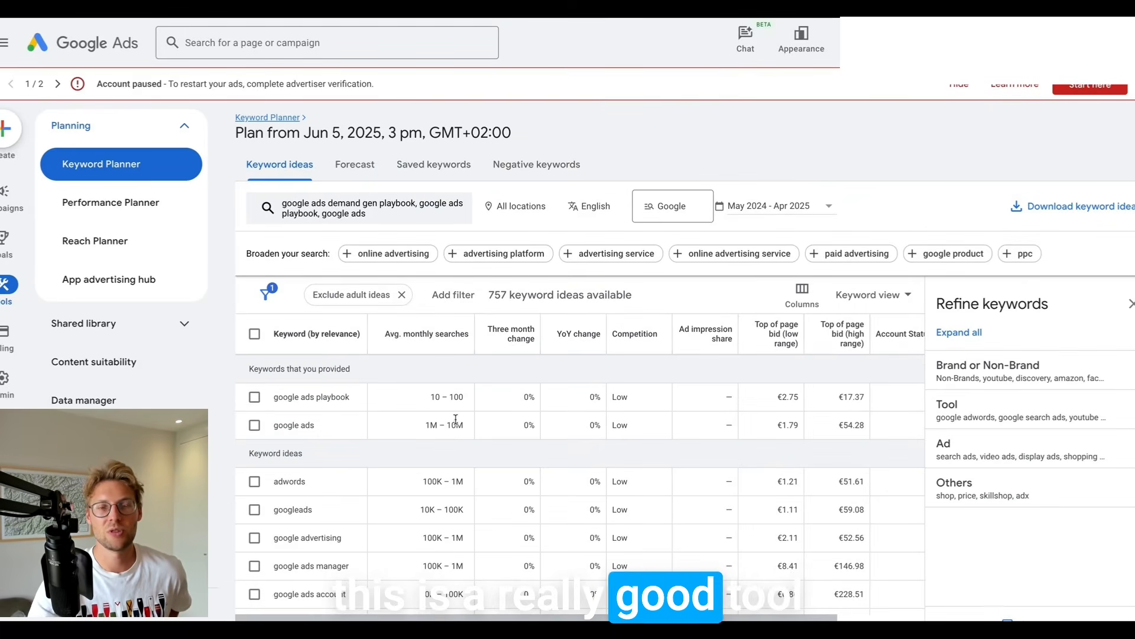
# Return to Keyword Planner's start page, open Get search volume and forecasts, view its keyword file upload options, and cancel the upload
pyautogui.click(322, 215)
pyautogui.click(120, 171)
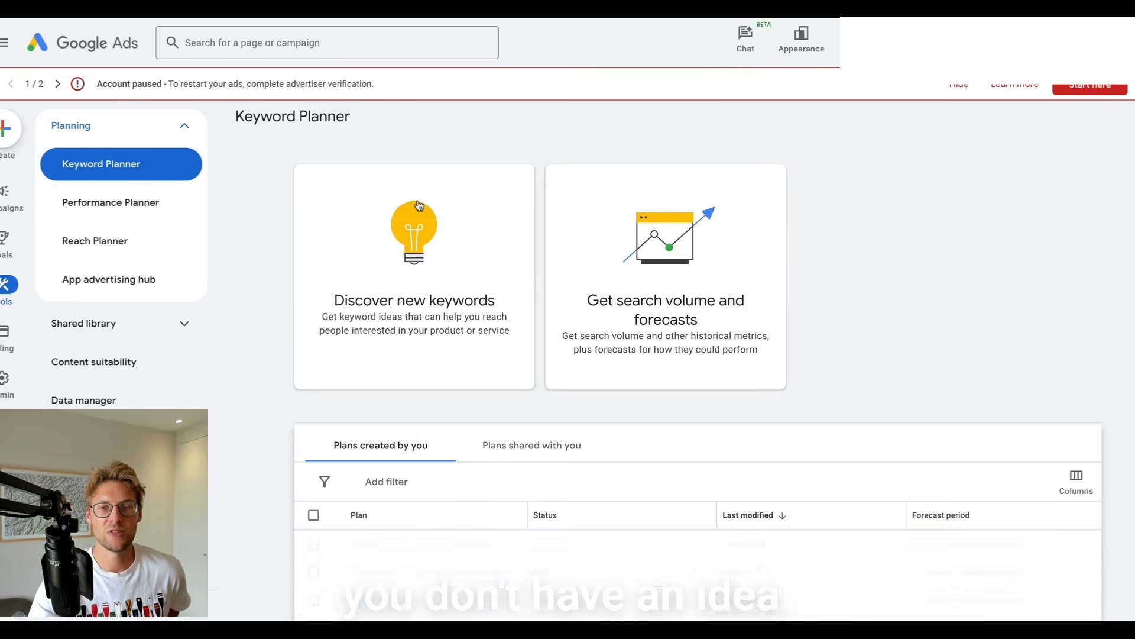
pyautogui.click(666, 254)
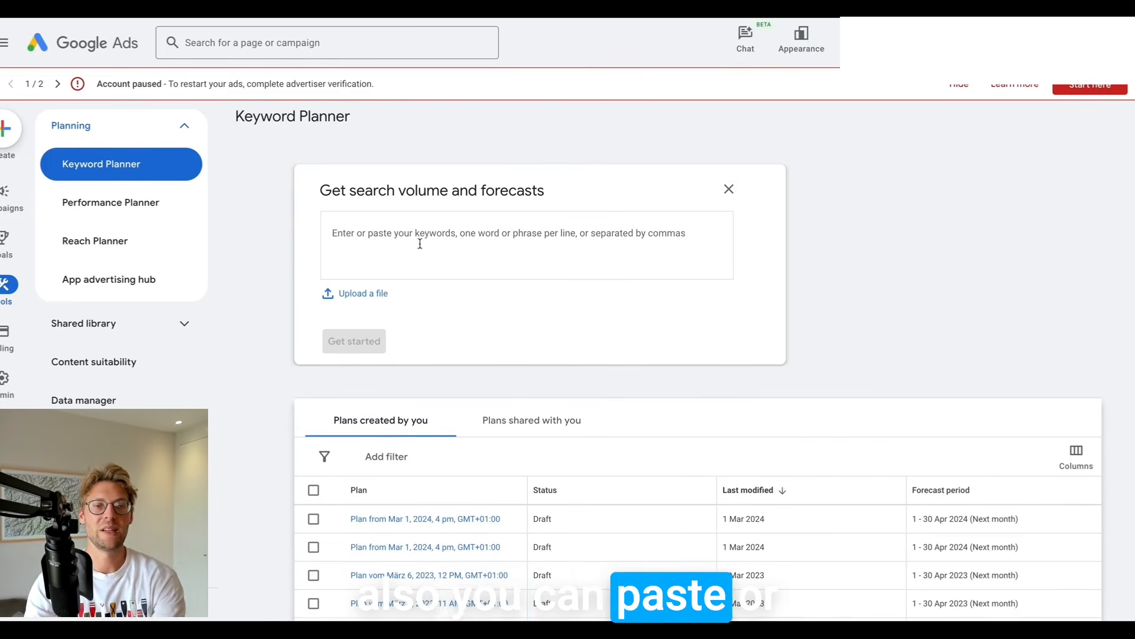
pyautogui.click(356, 295)
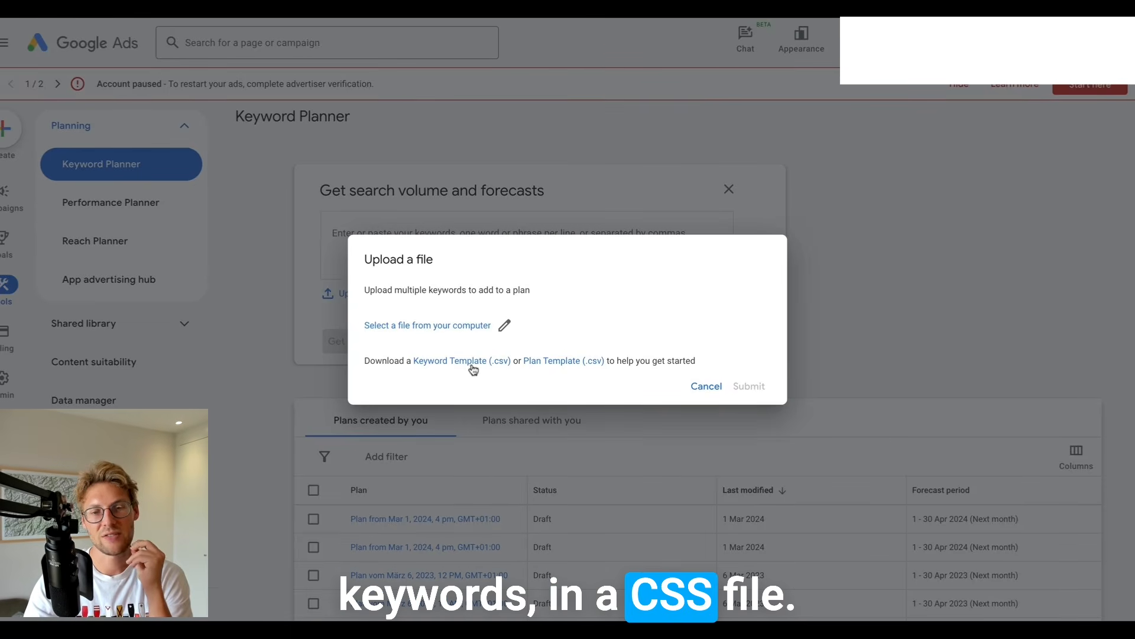
pyautogui.click(704, 387)
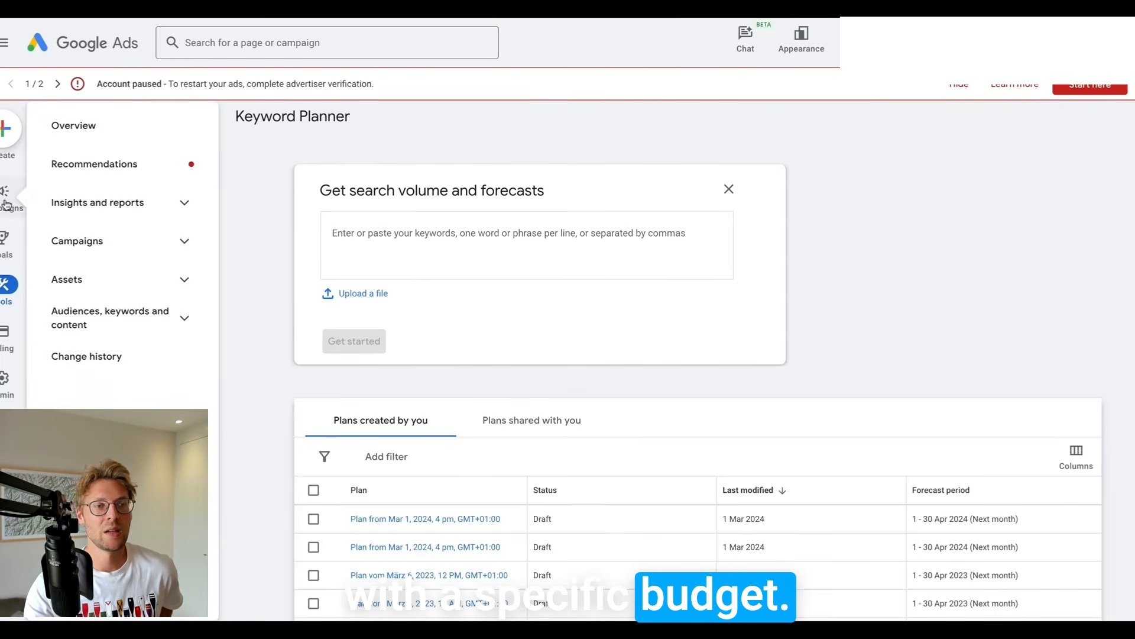
# Open the account's Content suitability settings, set the inventory type to Limited inventory and save it
pyautogui.click(7, 238)
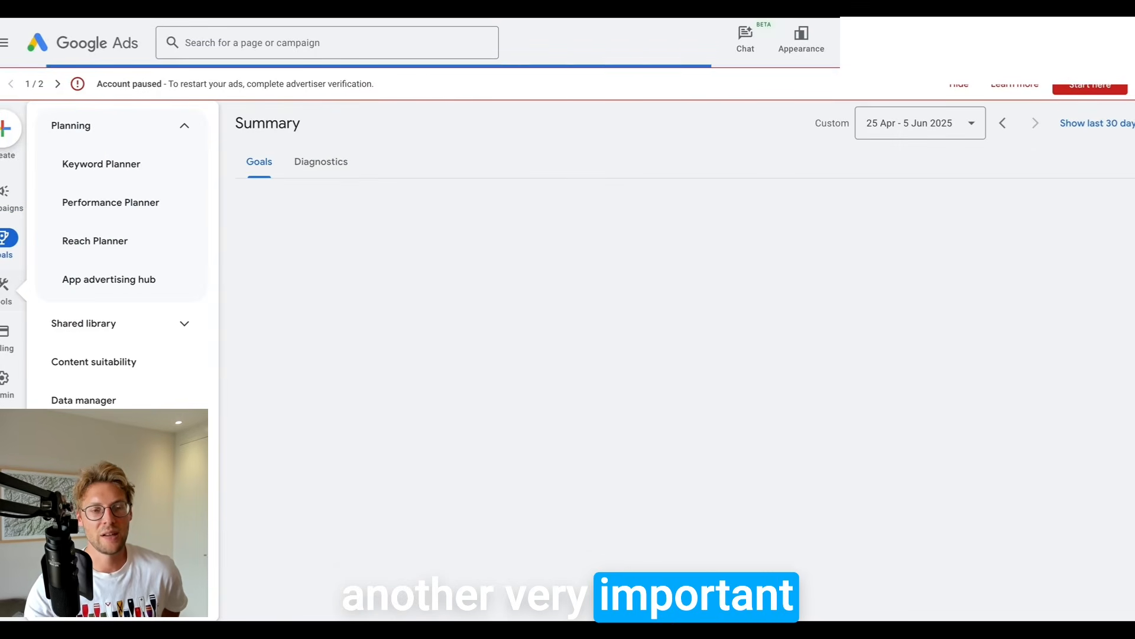
pyautogui.click(102, 373)
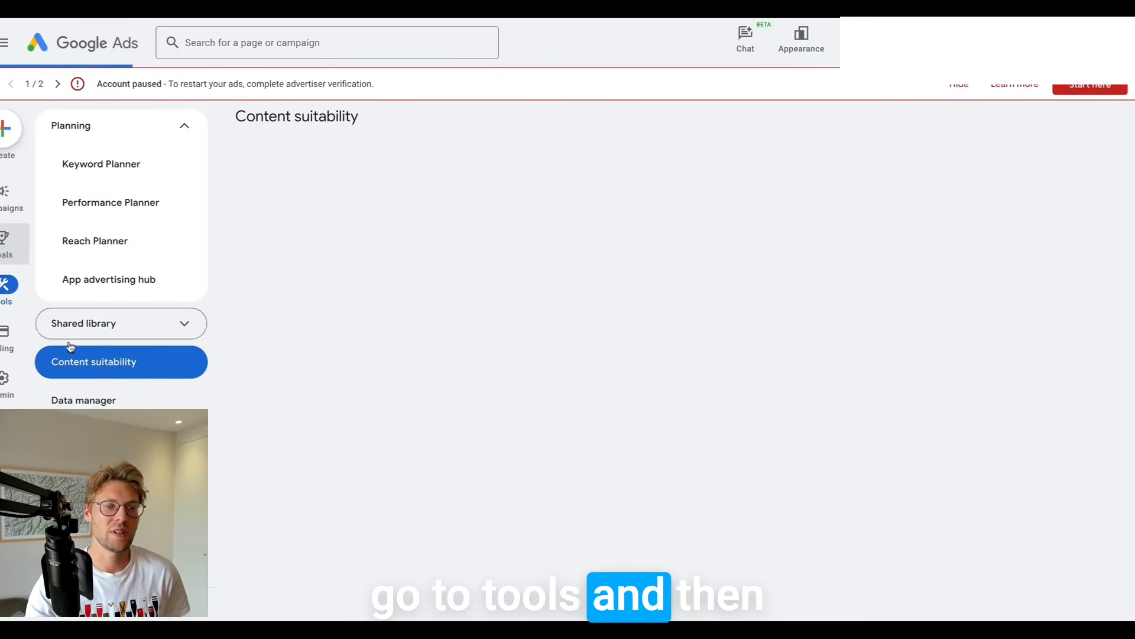
pyautogui.scroll(-2, 578, 327)
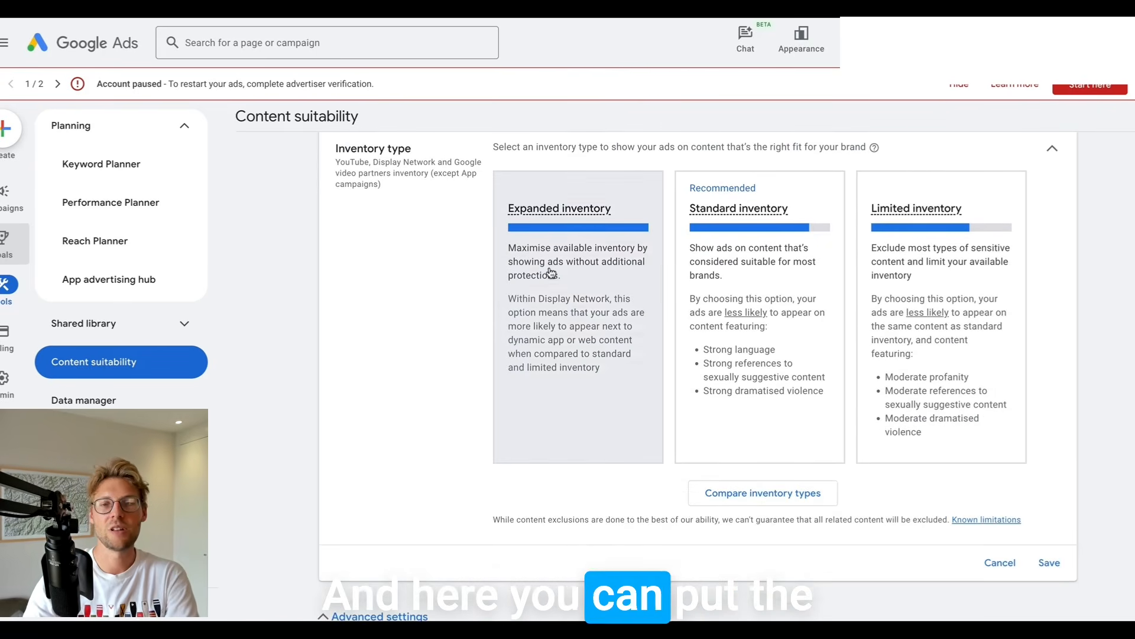
pyautogui.click(579, 327)
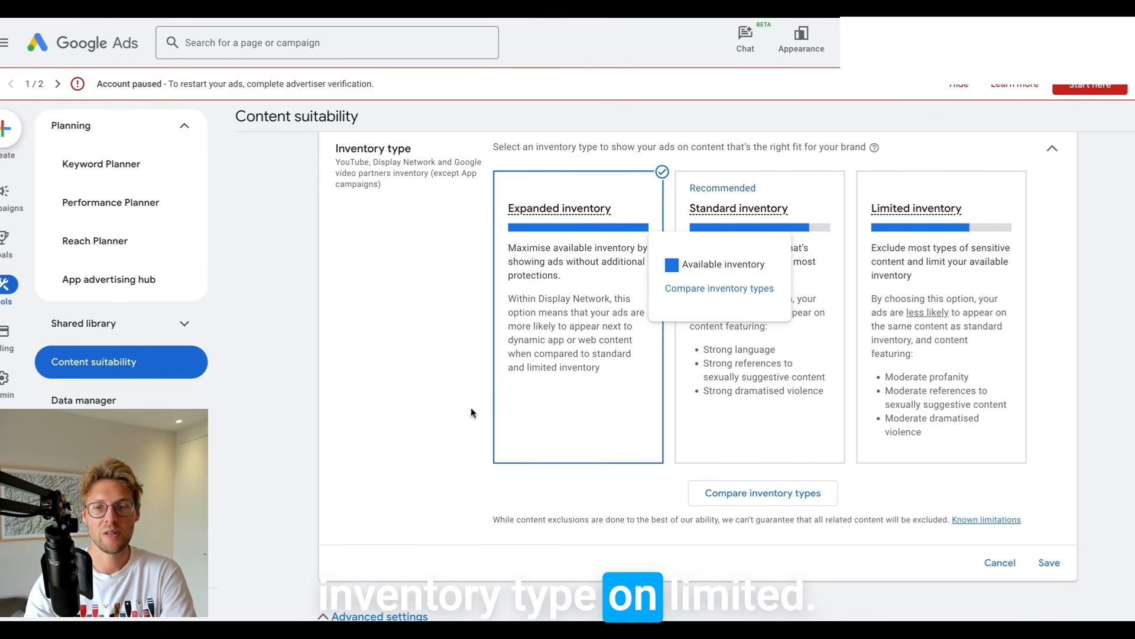
pyautogui.click(985, 334)
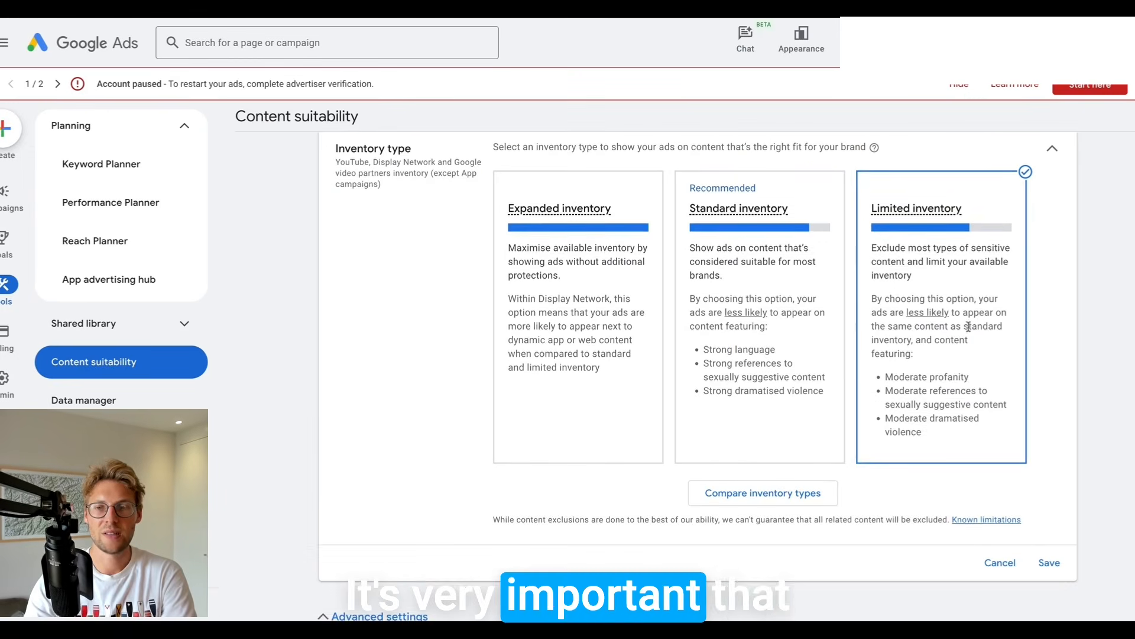
pyautogui.scroll(1, 970, 327)
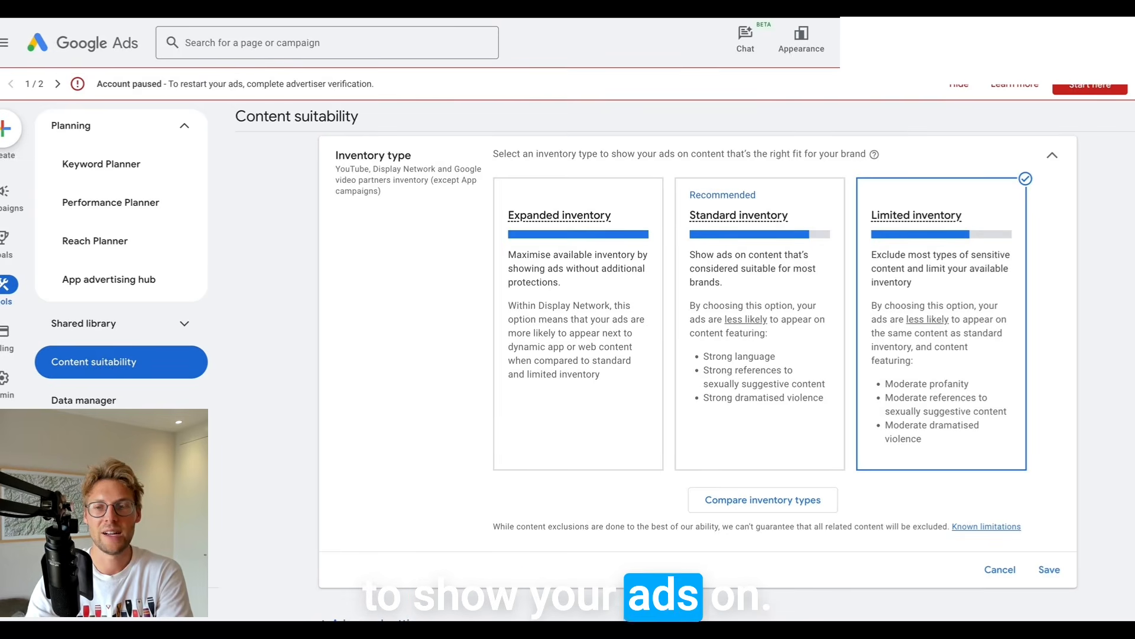
pyautogui.scroll(1, 631, 378)
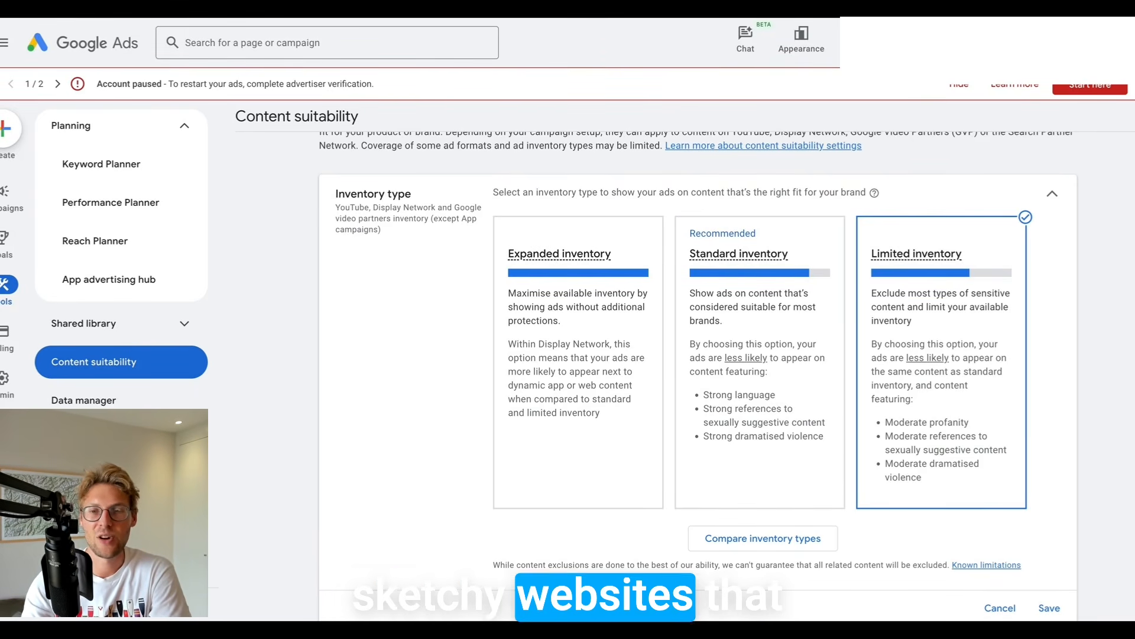
pyautogui.scroll(-1, 1045, 330)
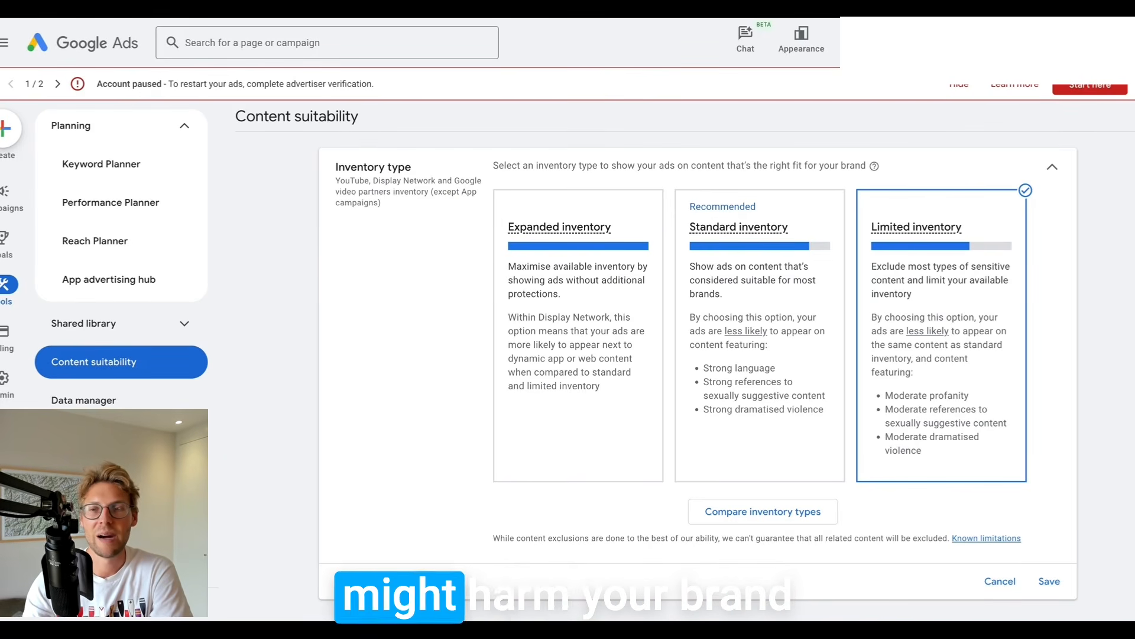
pyautogui.scroll(-1, 698, 378)
pyautogui.scroll(-3, 1032, 361)
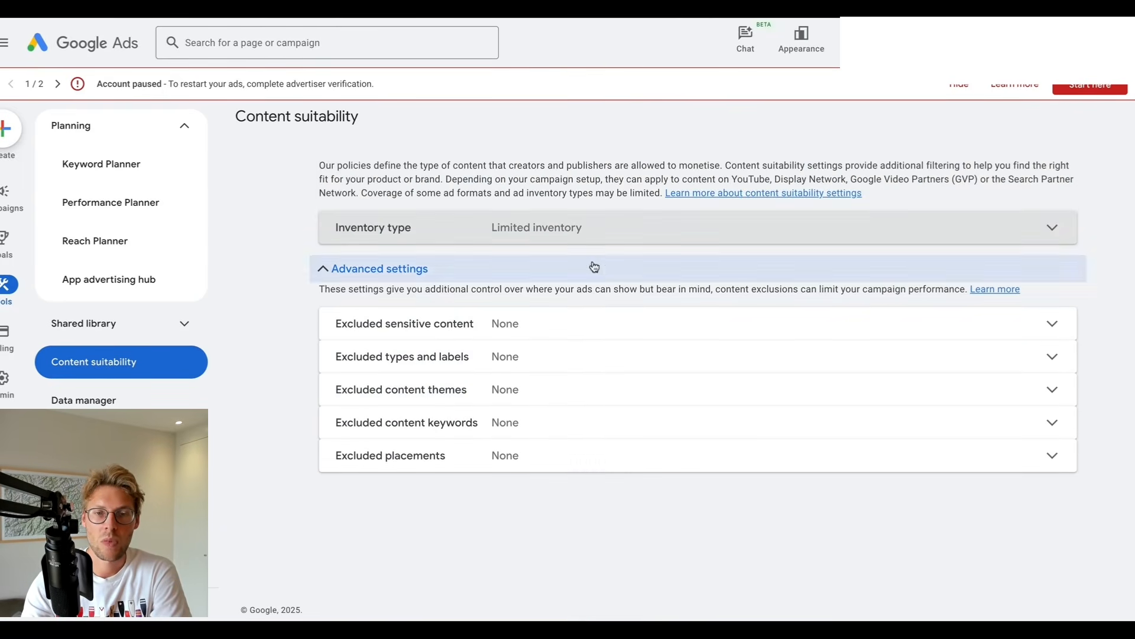
# Exclude all five sensitive content categories, from Tragedy and conflict to Sensational and shocking, and save the exclusions
pyautogui.click(550, 334)
pyautogui.scroll(-1, 513, 387)
pyautogui.click(506, 355)
pyautogui.click(506, 388)
pyautogui.click(507, 453)
pyautogui.click(507, 486)
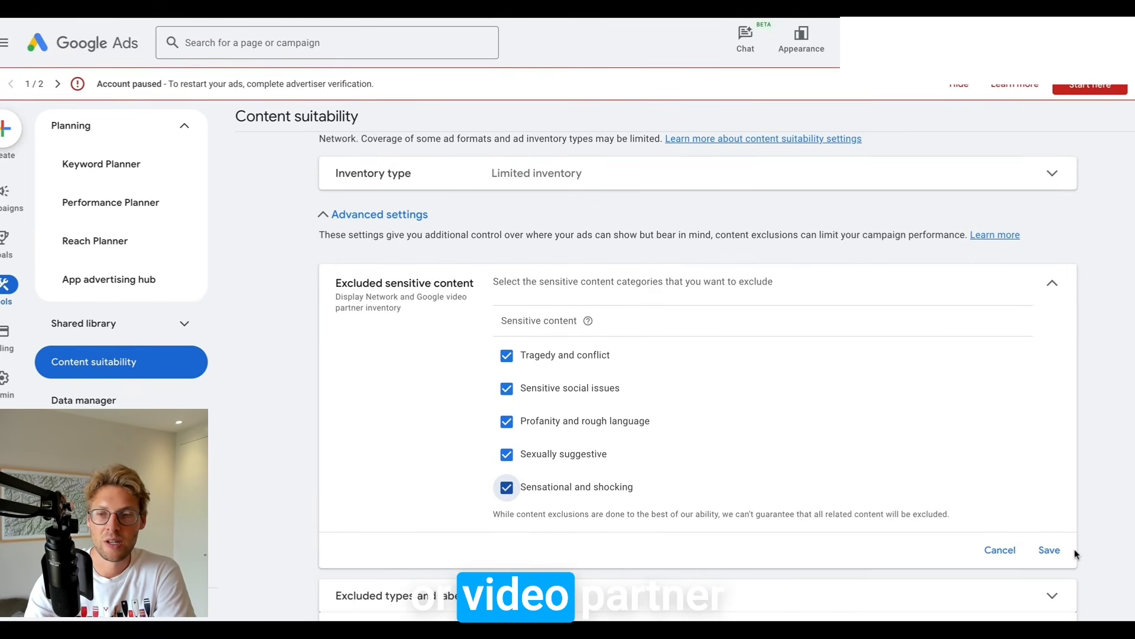
pyautogui.click(1049, 550)
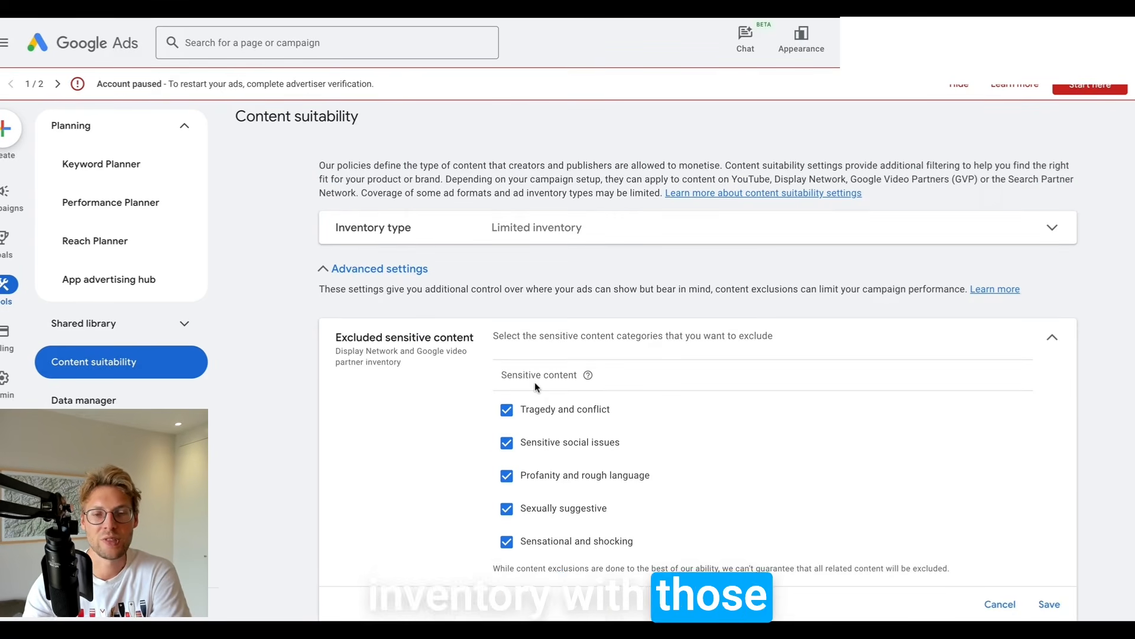
# Under excluded types and labels, exclude content types including live streaming videos, embedded YouTube videos and below-the-fold, and save
pyautogui.scroll(-3, 534, 382)
pyautogui.click(509, 473)
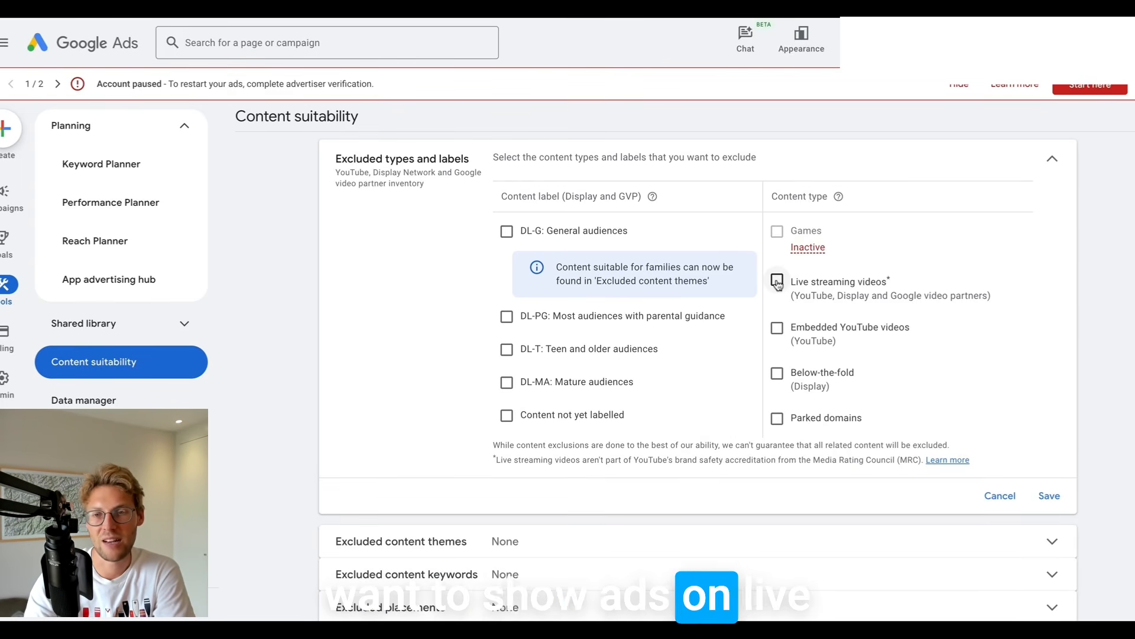
pyautogui.click(779, 327)
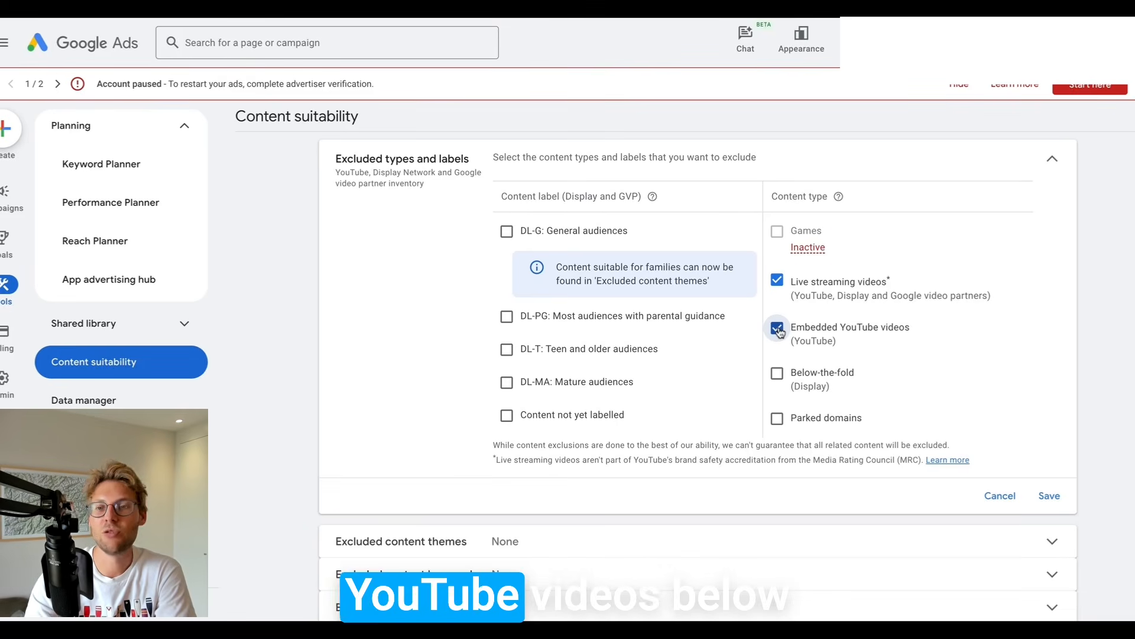
pyautogui.click(779, 373)
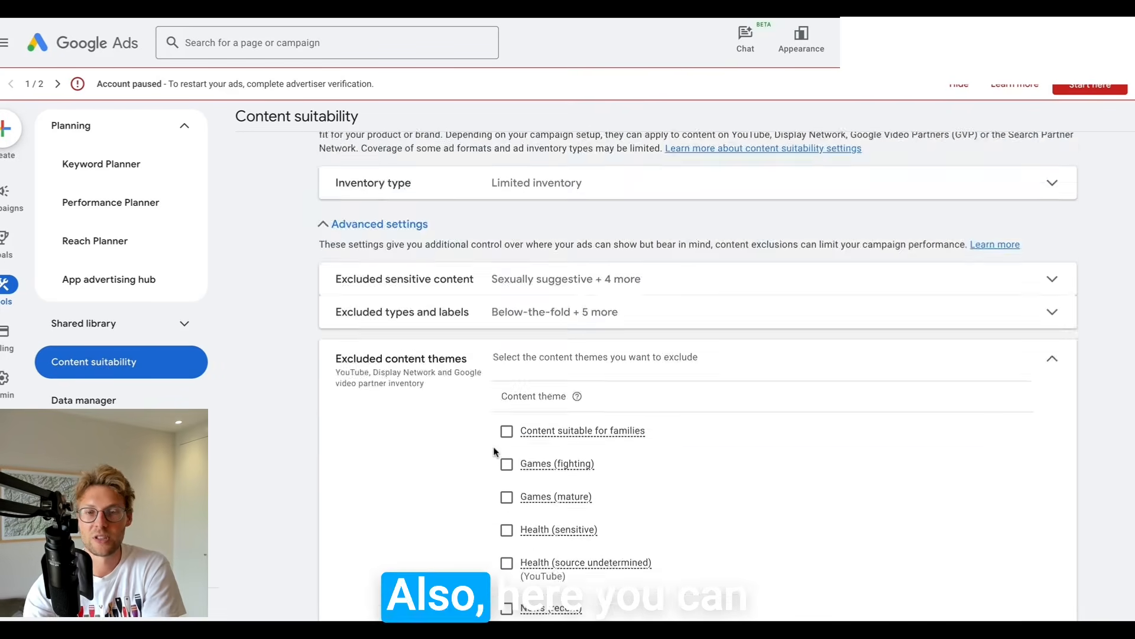
# Exclude all ten content themes, from Content suitable for families to Religion, and save the exclusions
pyautogui.scroll(-3, 504, 451)
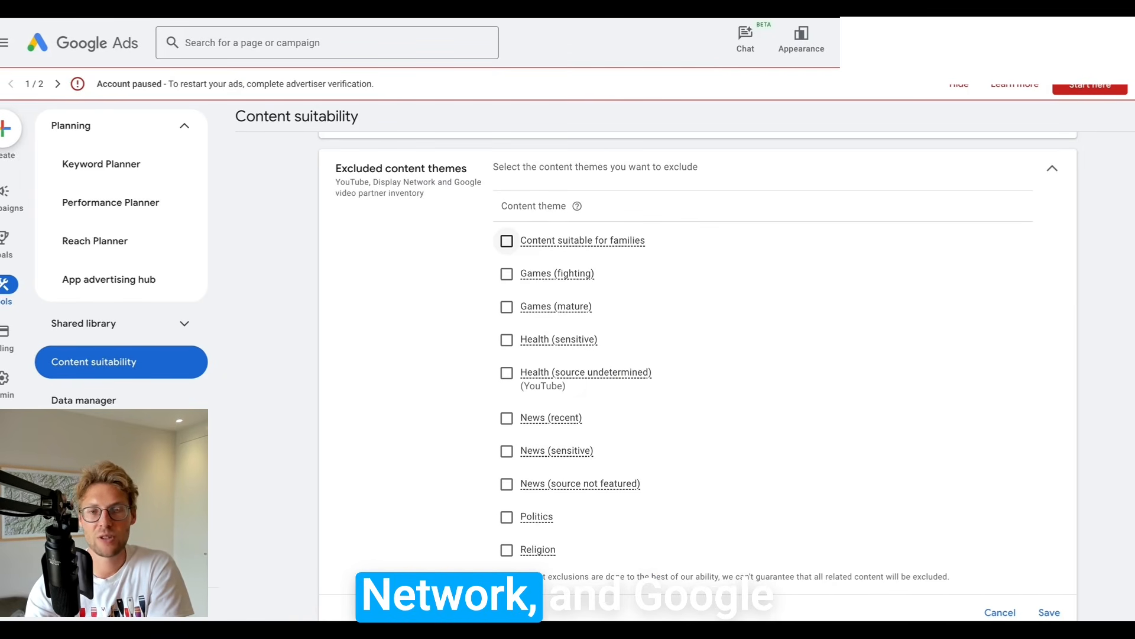
pyautogui.click(507, 241)
pyautogui.click(507, 274)
pyautogui.click(507, 307)
pyautogui.click(507, 340)
pyautogui.click(506, 373)
pyautogui.click(507, 418)
pyautogui.click(507, 451)
pyautogui.click(507, 484)
pyautogui.click(506, 517)
pyautogui.click(500, 553)
pyautogui.scroll(-2, 500, 553)
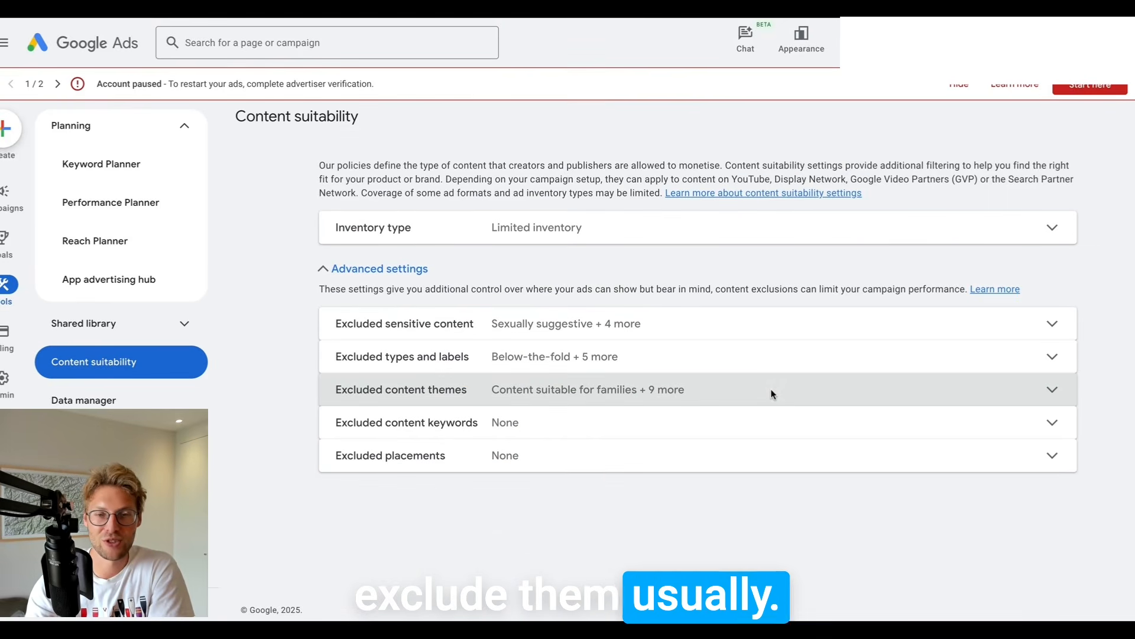
# View the excluded content keywords setting, and expand the Apple App Store app categories under excluded placements
pyautogui.click(597, 420)
pyautogui.scroll(-1, 597, 421)
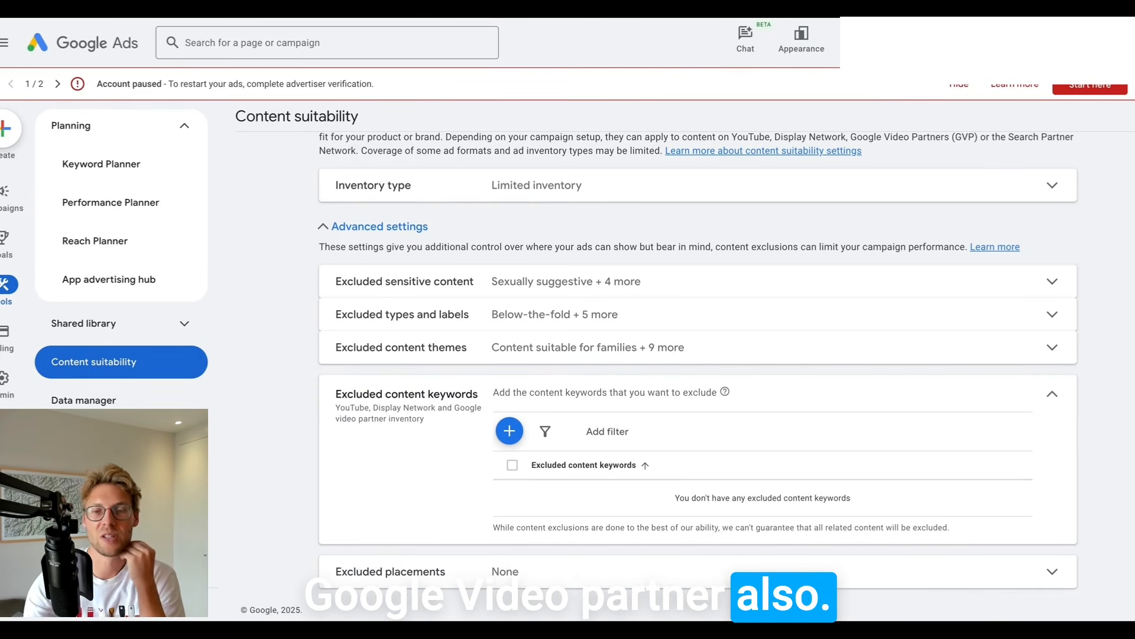
pyautogui.click(636, 571)
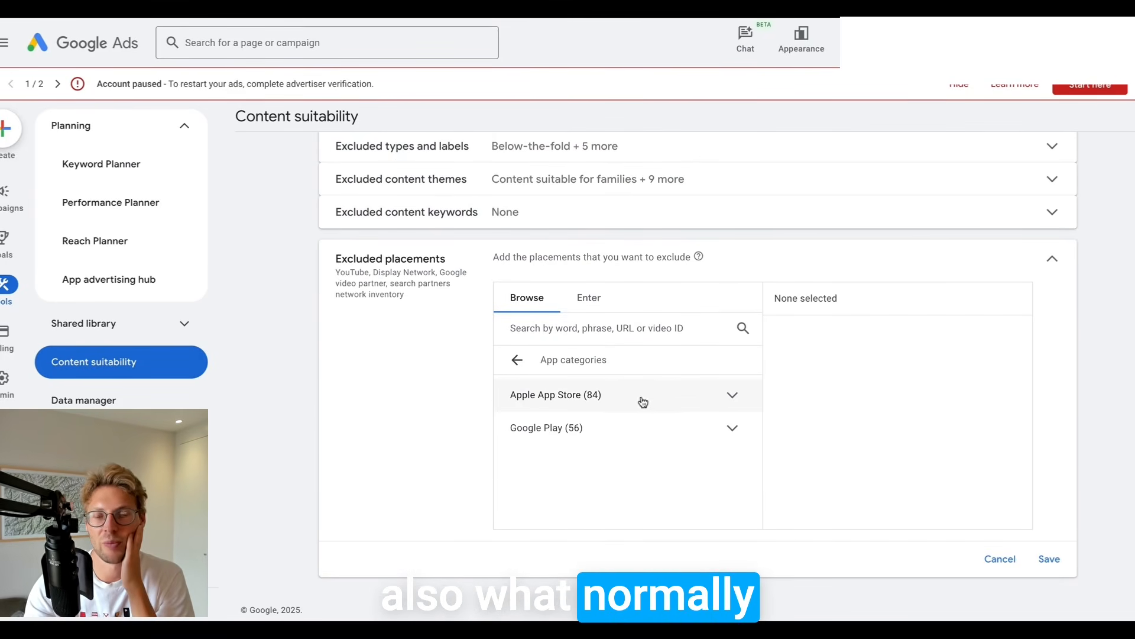
pyautogui.click(732, 396)
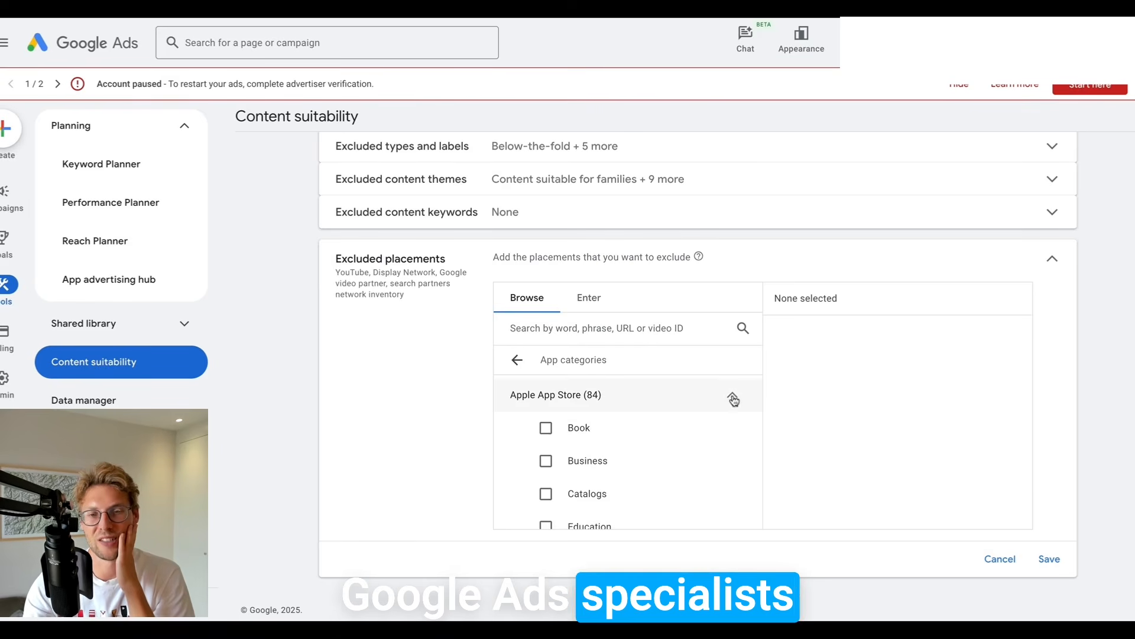
# Exclude 18 Apple App Store categories, including Book, Business, Catalogs, Lifestyle, Medical, Music, Navigation, News and Photo & Video, and save the excluded placements
pyautogui.click(546, 428)
pyautogui.click(545, 459)
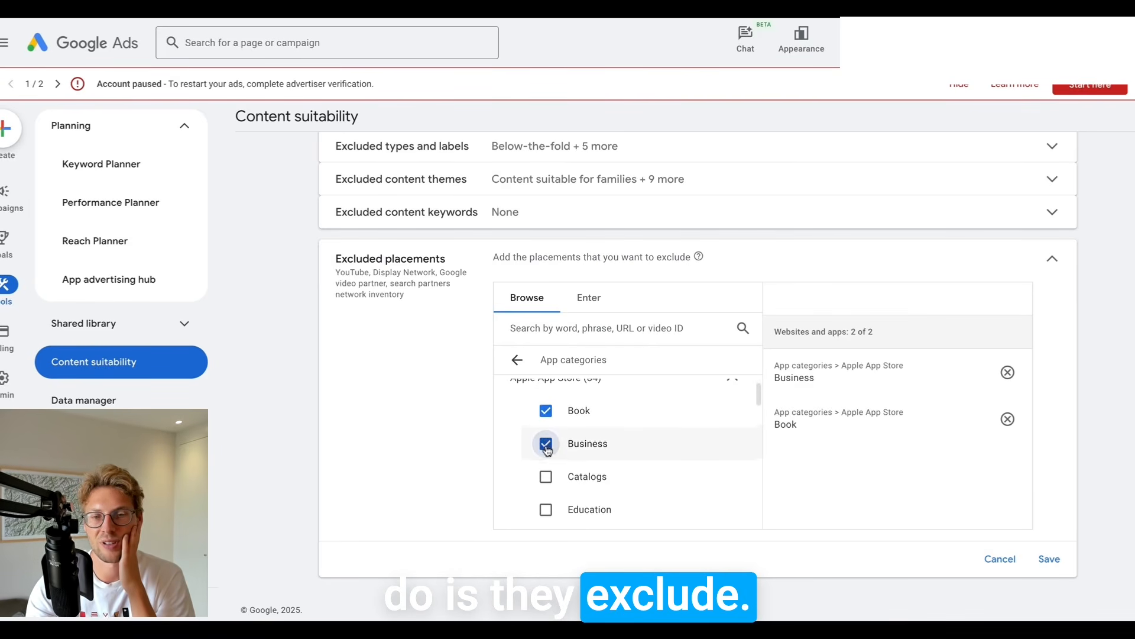
pyautogui.click(544, 436)
pyautogui.click(544, 436)
pyautogui.click(546, 461)
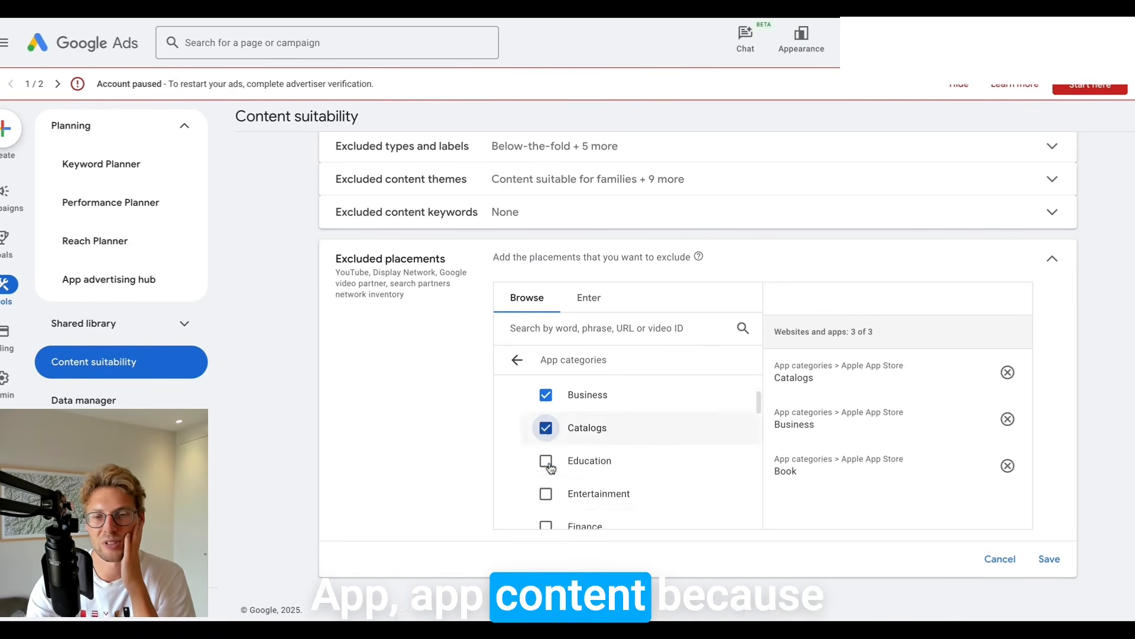
pyautogui.click(549, 454)
pyautogui.click(546, 476)
pyautogui.scroll(-3, 545, 462)
pyautogui.click(546, 391)
pyautogui.click(545, 447)
pyautogui.click(545, 483)
pyautogui.scroll(-2, 544, 479)
pyautogui.click(546, 469)
pyautogui.scroll(-2, 548, 473)
pyautogui.click(546, 412)
pyautogui.click(546, 447)
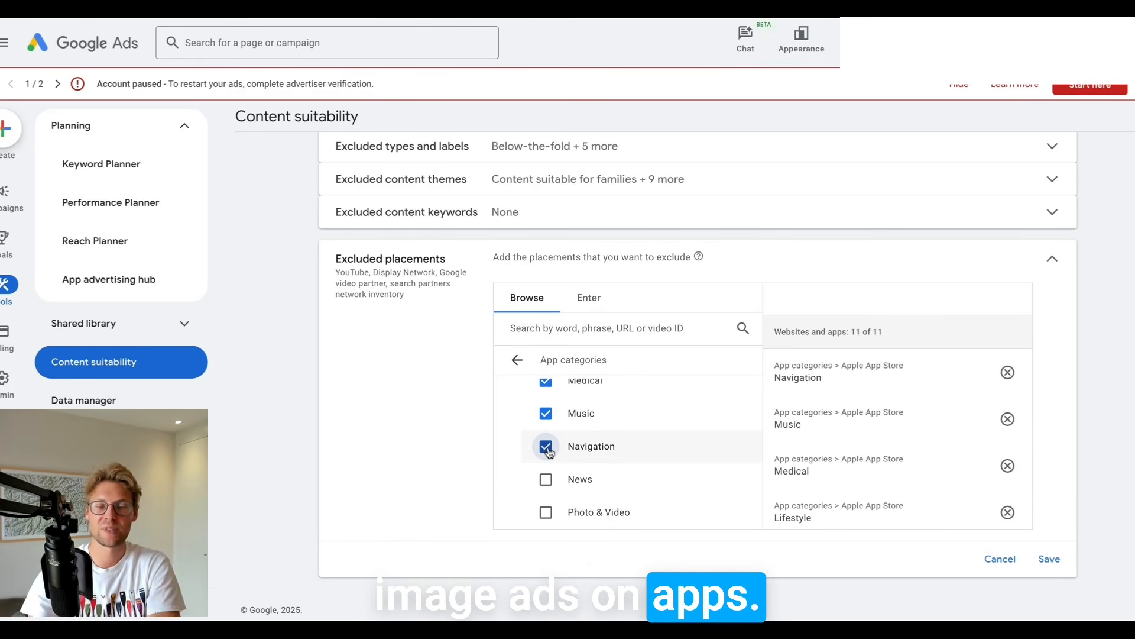
pyautogui.scroll(-1, 547, 458)
pyautogui.click(545, 466)
pyautogui.scroll(-1, 546, 467)
pyautogui.click(545, 474)
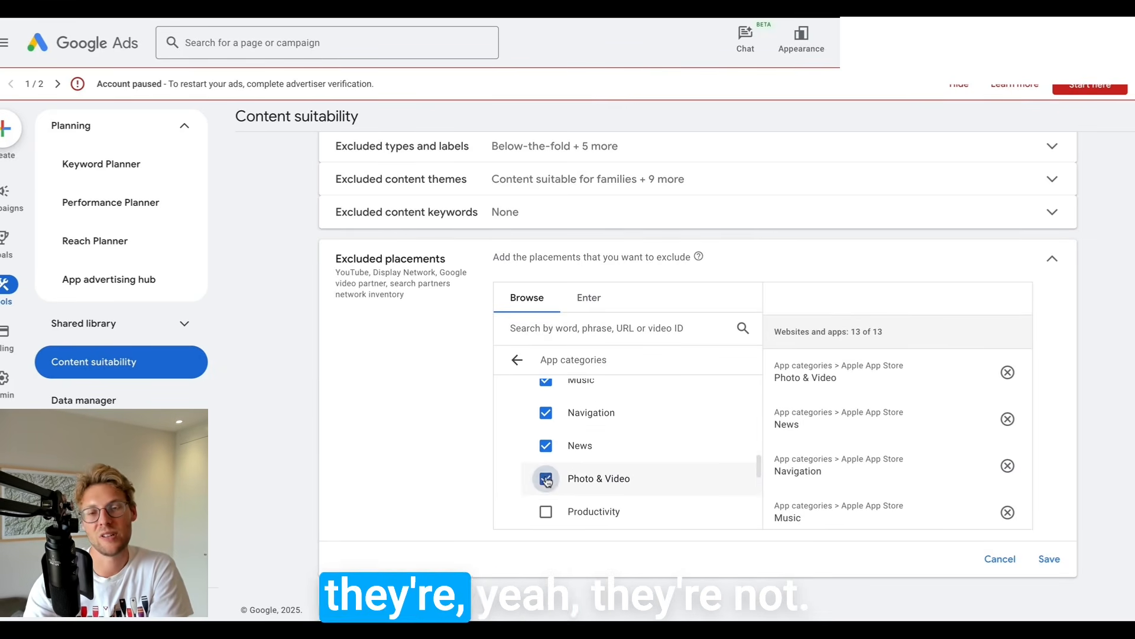
pyautogui.scroll(-1, 546, 482)
pyautogui.click(546, 488)
pyautogui.scroll(-1, 546, 489)
pyautogui.click(546, 489)
pyautogui.scroll(-1, 546, 482)
pyautogui.click(546, 446)
pyautogui.click(546, 479)
pyautogui.click(546, 493)
pyautogui.click(1050, 558)
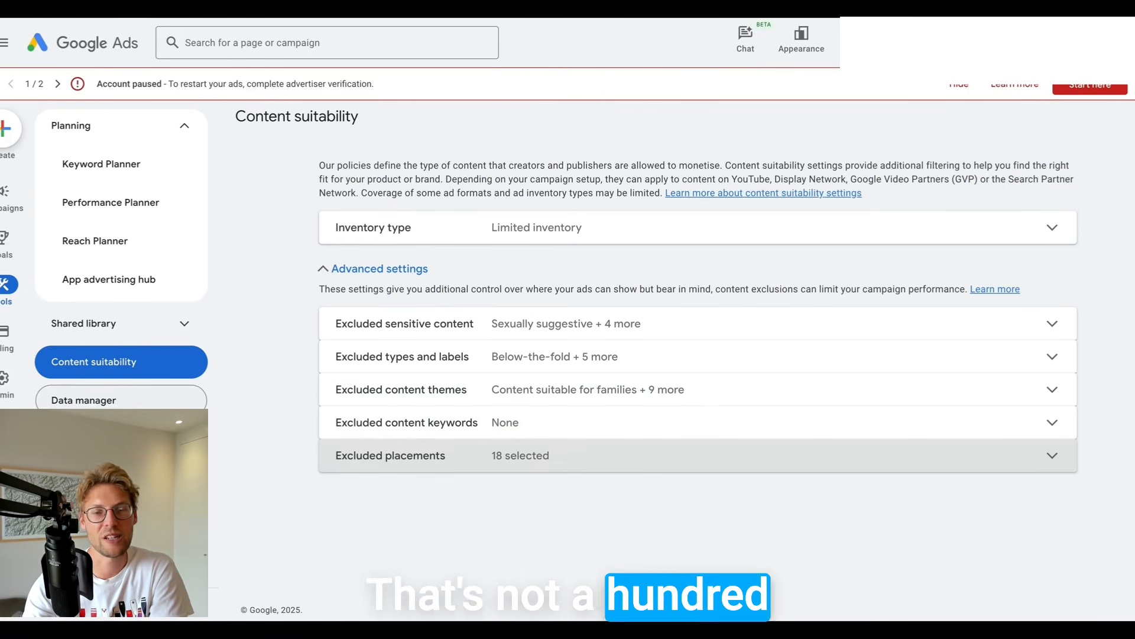
pyautogui.click(124, 324)
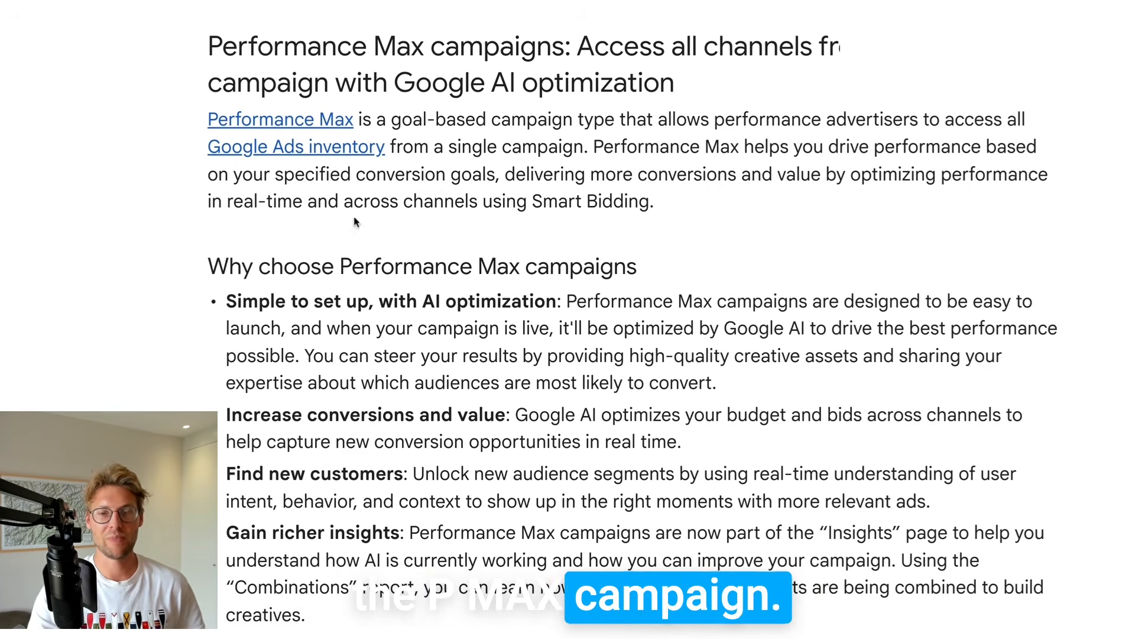
# In the Google Ads Help article on campaign types, read the reasons for choosing Performance Max and Search campaigns
pyautogui.scroll(-1, 209, 391)
pyautogui.scroll(-1, 209, 390)
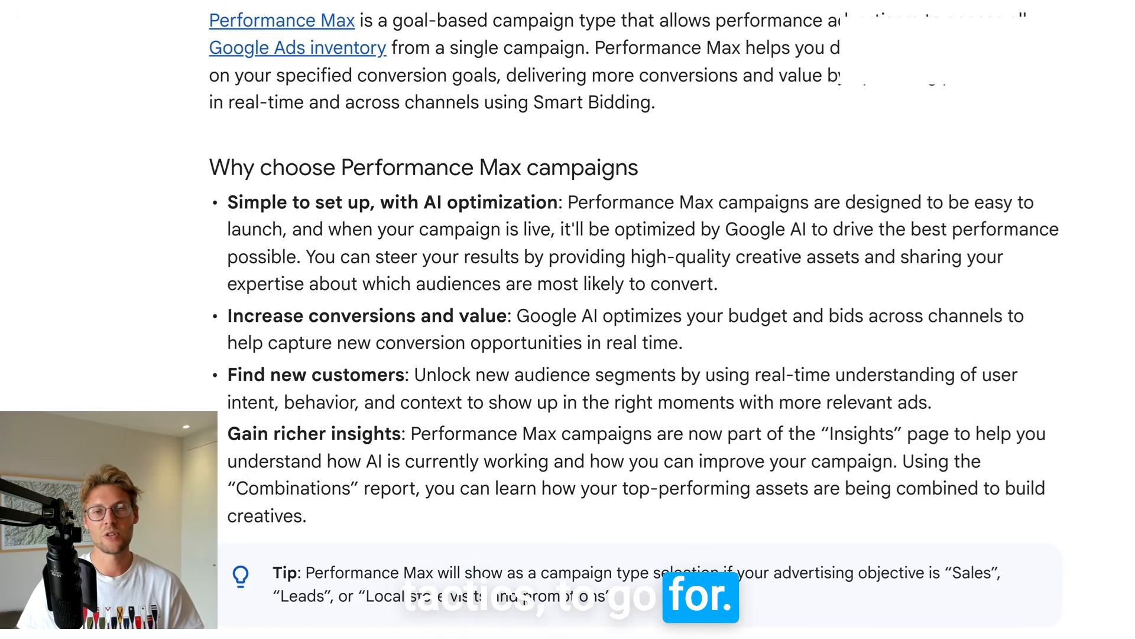
pyautogui.scroll(-1, 636, 320)
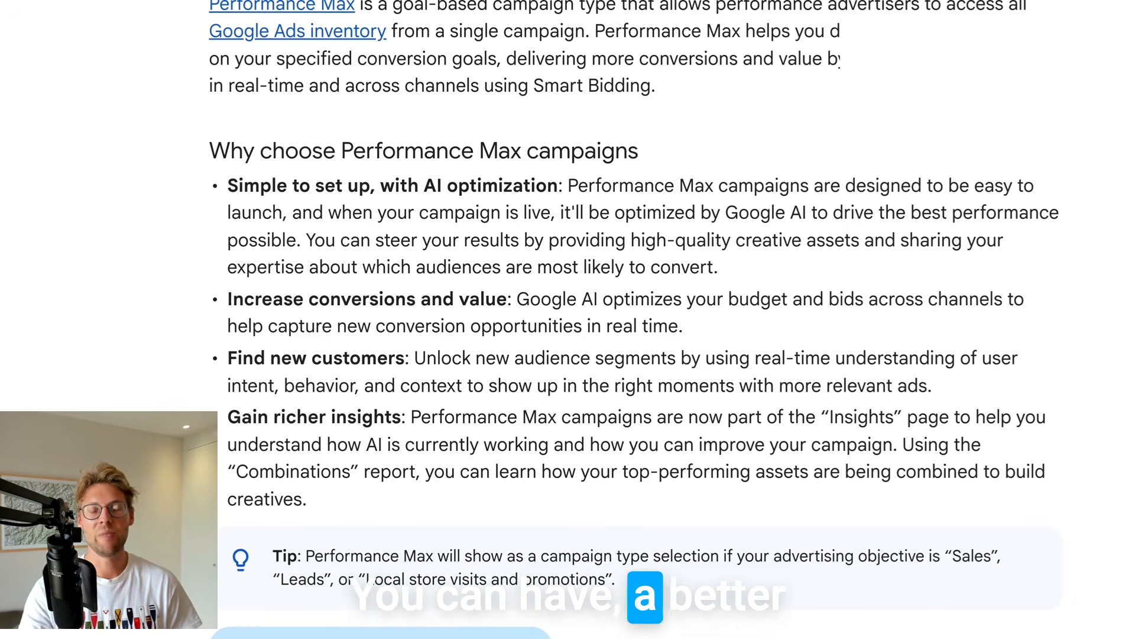
pyautogui.scroll(-1, 636, 319)
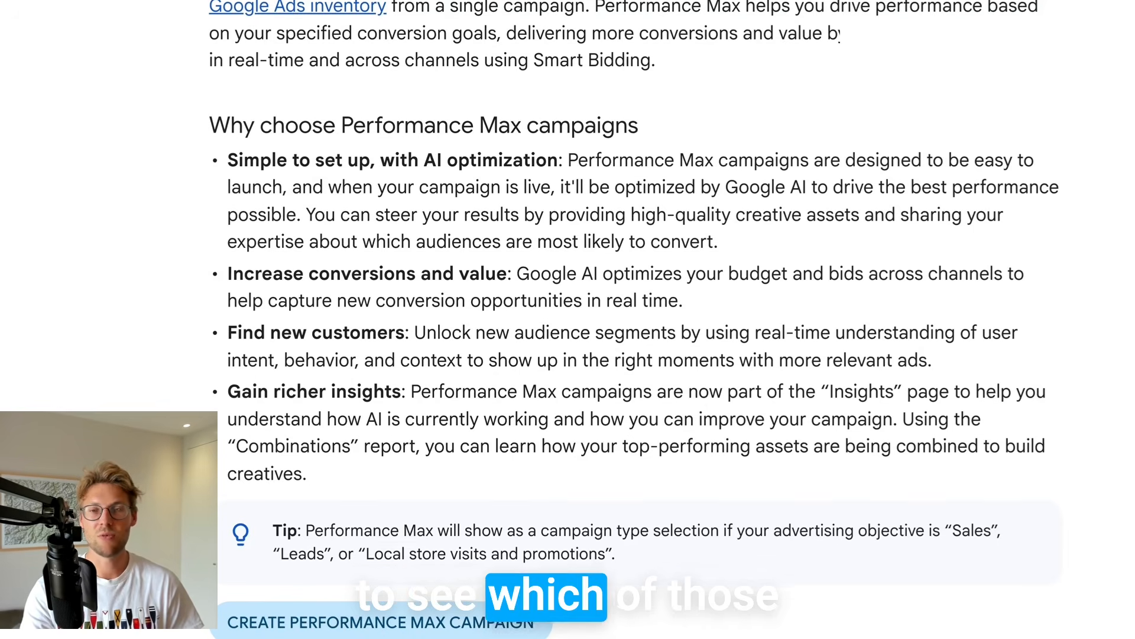
pyautogui.scroll(-10, 135, 409)
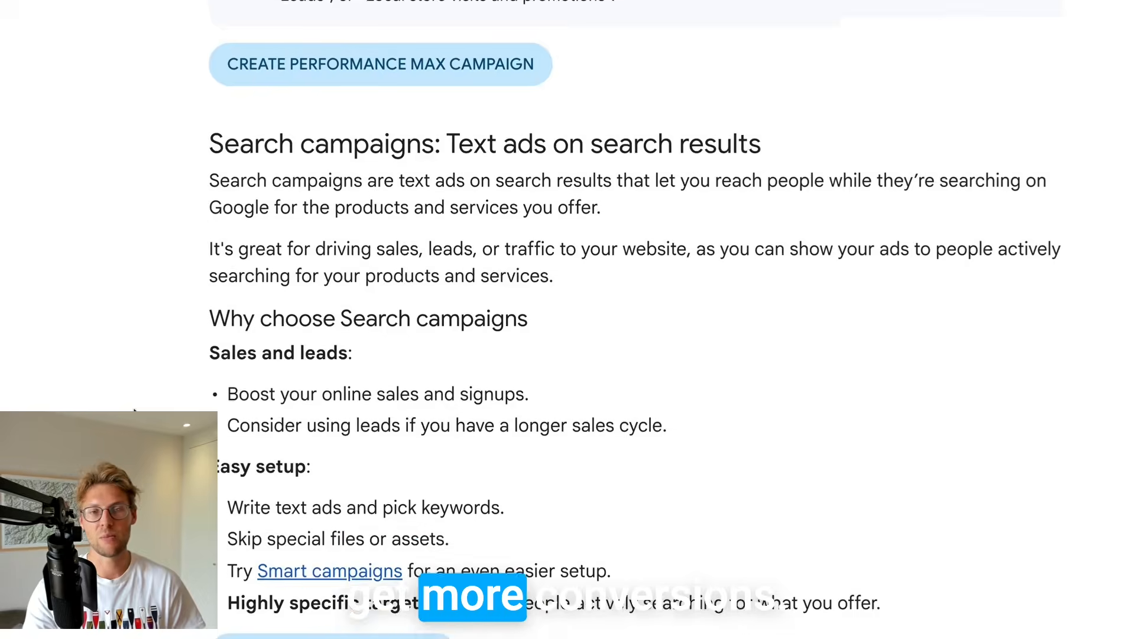
pyautogui.scroll(-1, 136, 409)
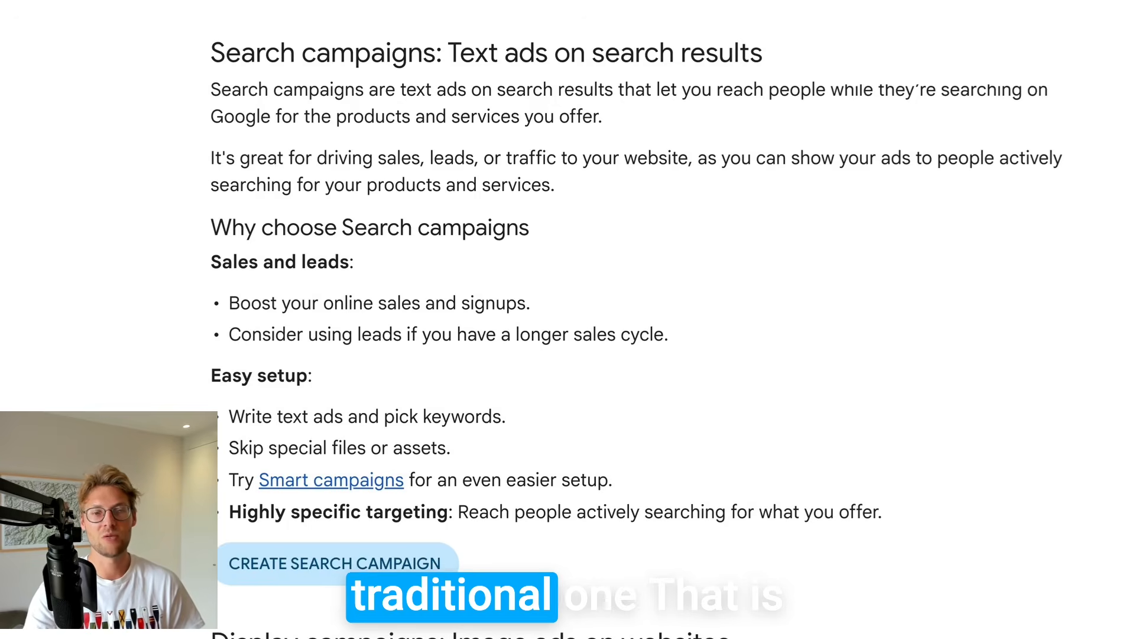
pyautogui.scroll(-1, 568, 329)
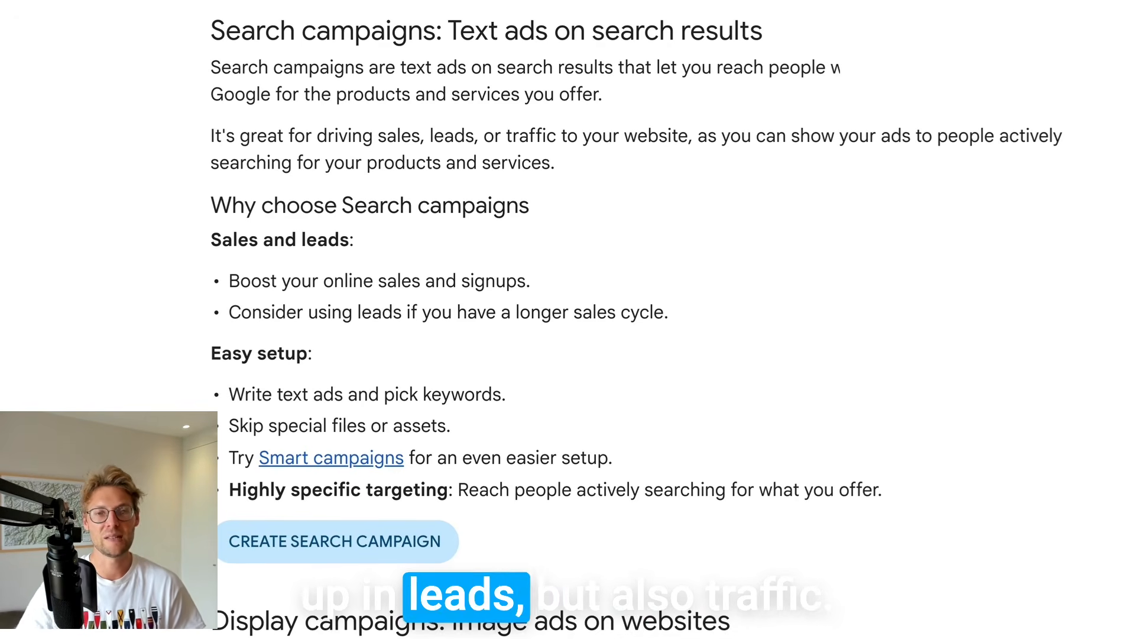
# Read the article's sections on Display, Video, App and Smart campaigns, and continue to the Shopping campaigns section
pyautogui.scroll(-9, 568, 319)
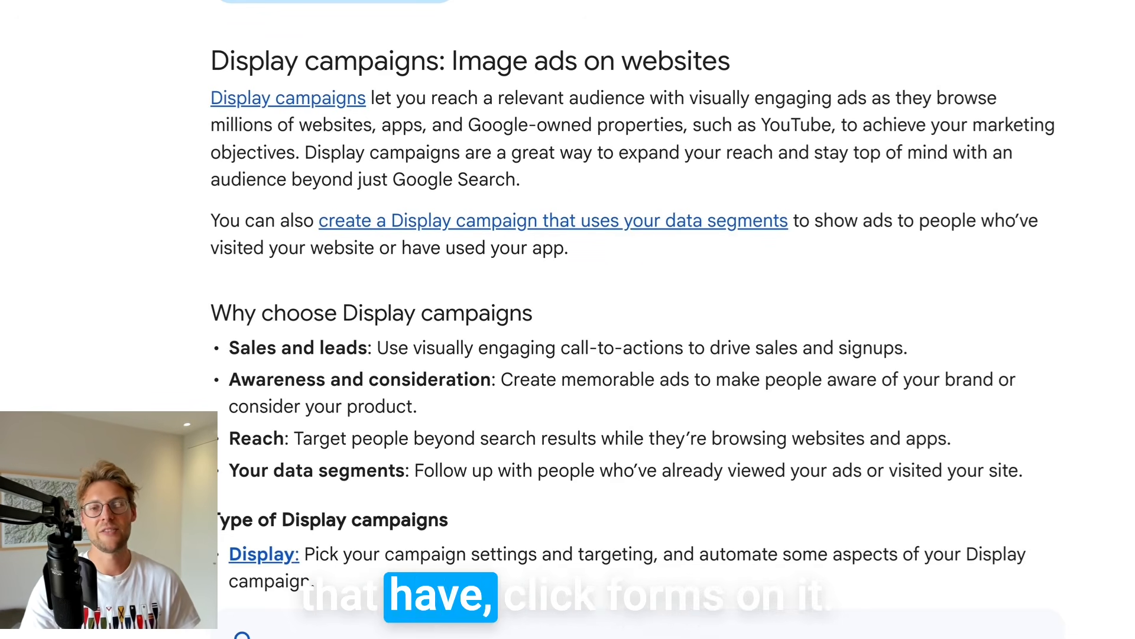
pyautogui.scroll(-1, 568, 319)
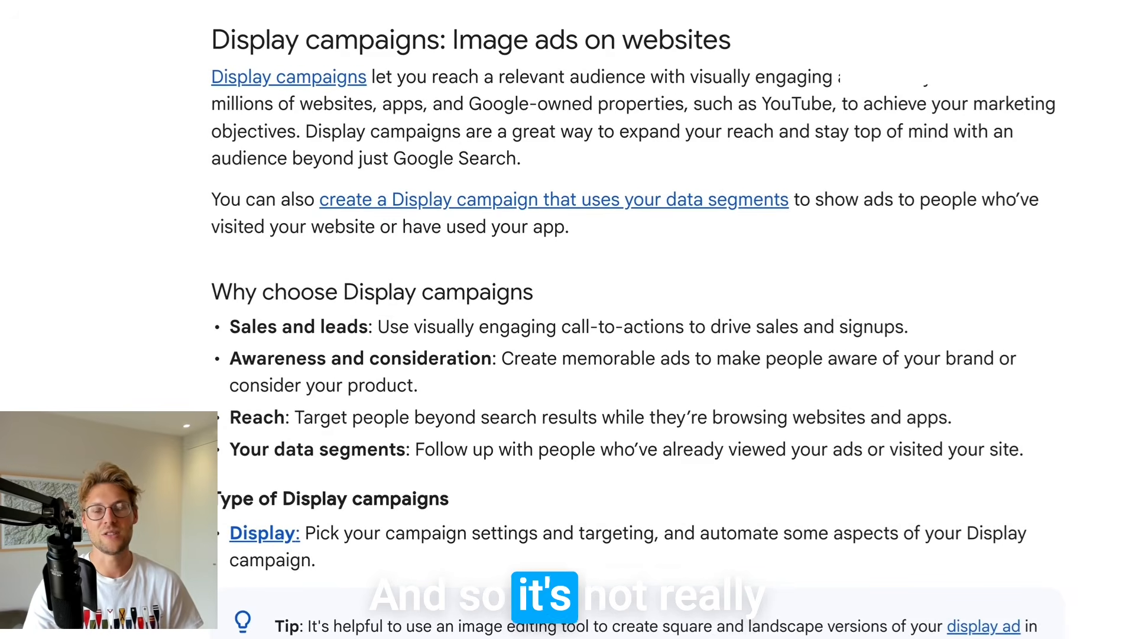
pyautogui.scroll(-10, 633, 320)
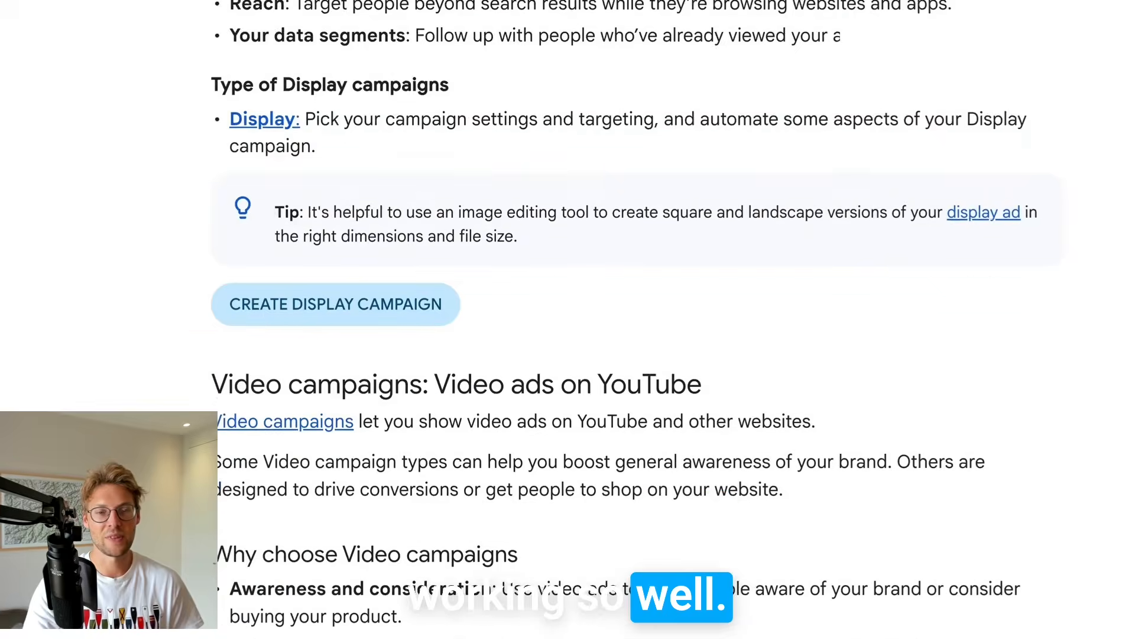
pyautogui.scroll(-1, 619, 323)
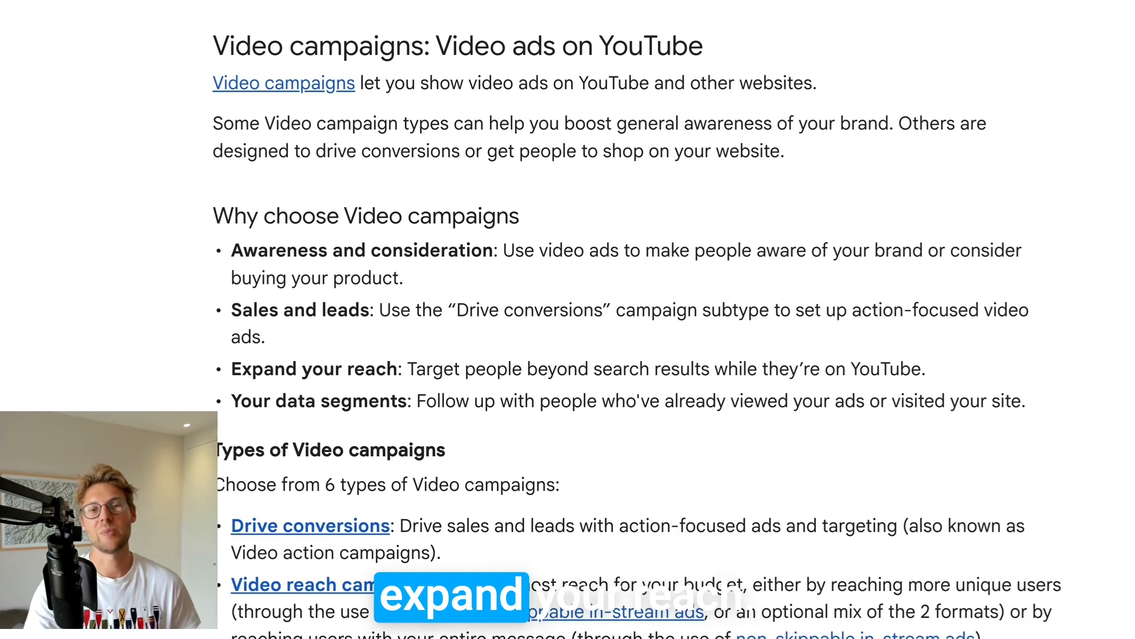
pyautogui.scroll(-14, 637, 320)
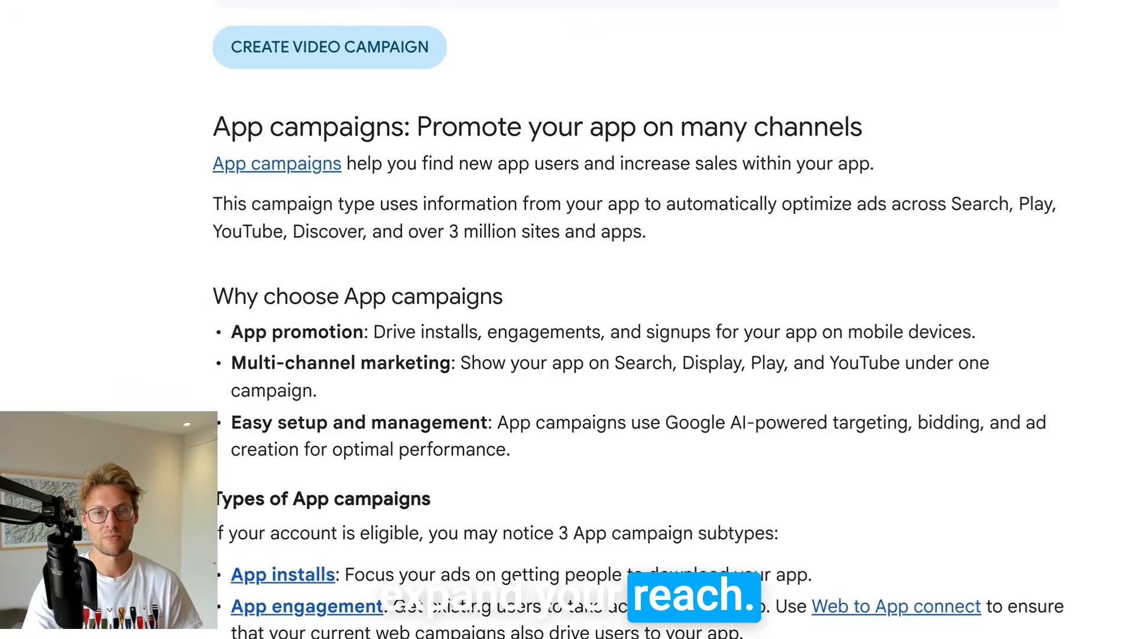
pyautogui.scroll(-2, 637, 320)
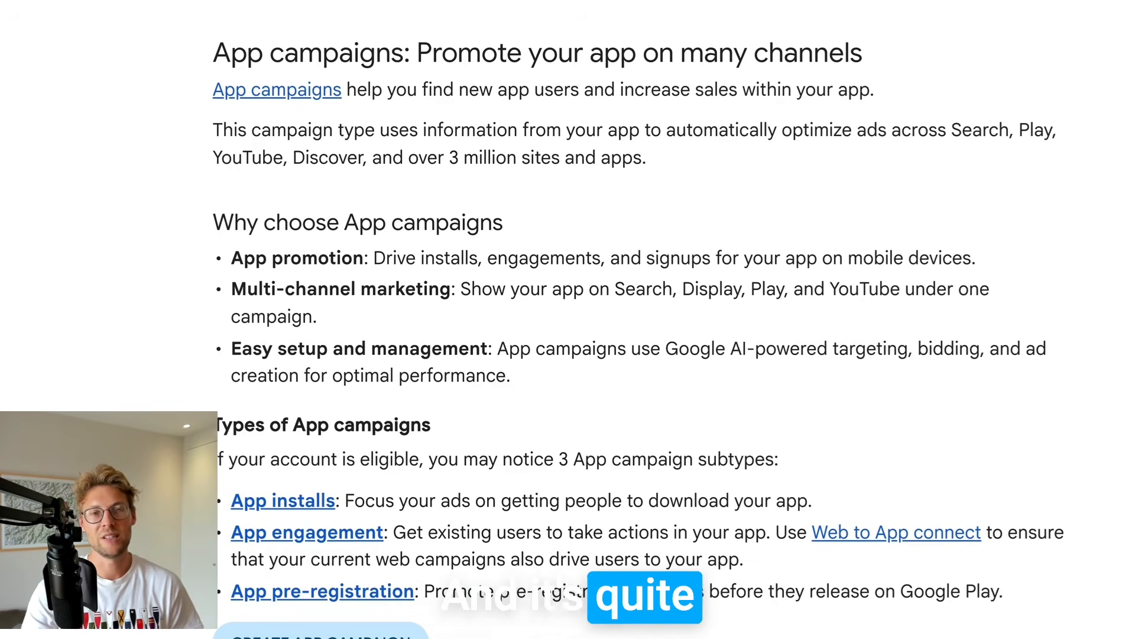
pyautogui.scroll(-8, 637, 319)
pyautogui.scroll(-2, 568, 319)
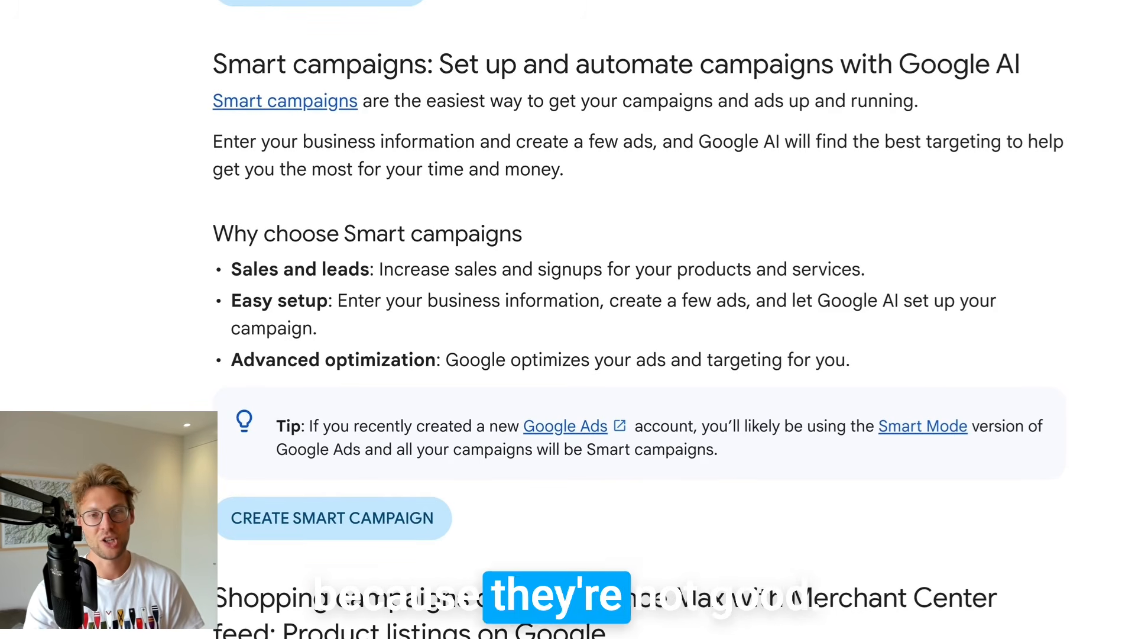
pyautogui.scroll(-10, 567, 320)
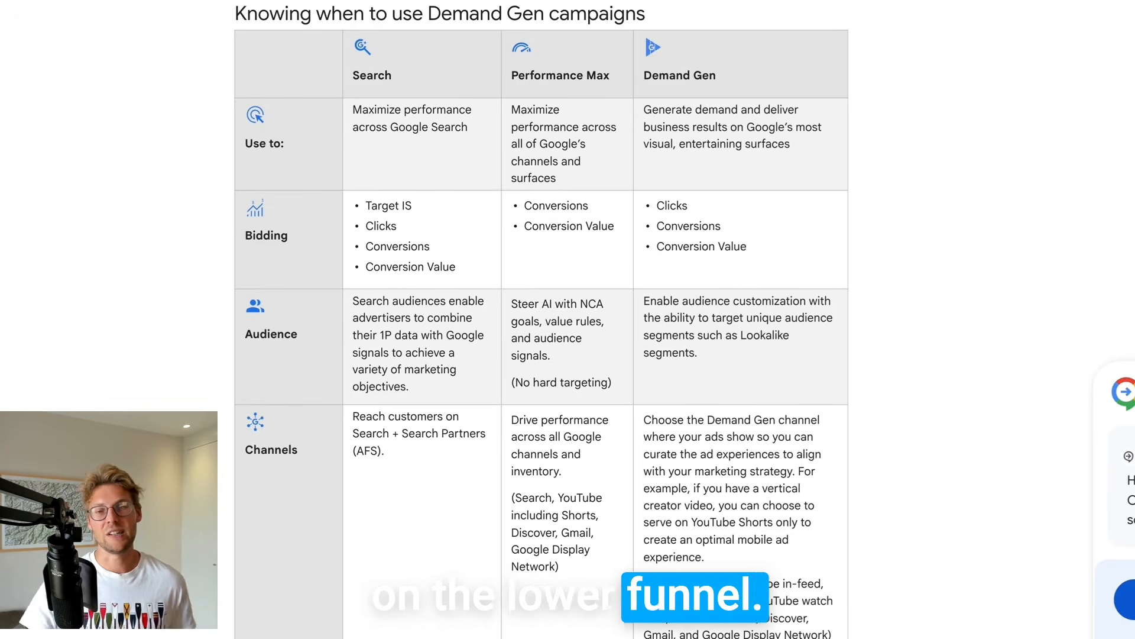
# Examine the table comparing Search, Performance Max and Demand Gen by use, bidding, audience and channels
pyautogui.scroll(-1, 541, 319)
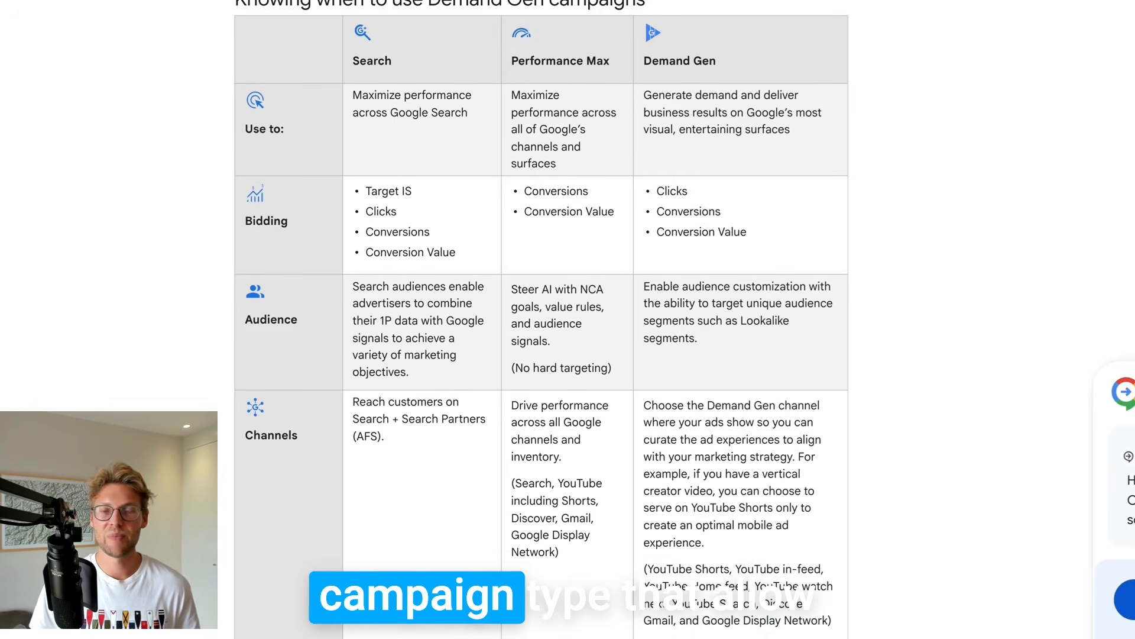